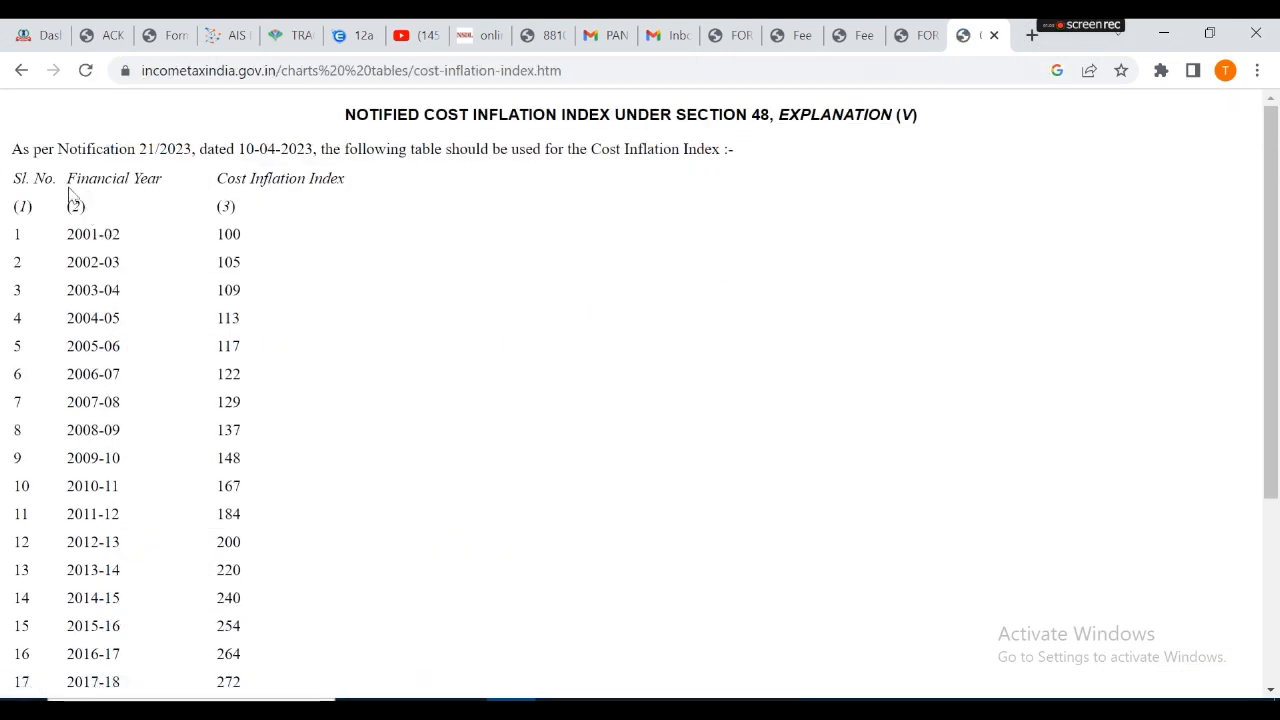
# - Examine the cost inflation index table, comparing the entries for financial years 2001-02 and 2023-24
pyautogui.moveTo(66, 191); pyautogui.dragTo(125, 247)
pyautogui.click(298, 201)
pyautogui.moveTo(245, 239); pyautogui.dragTo(227, 244)
pyautogui.scroll(-3, 315, 335)
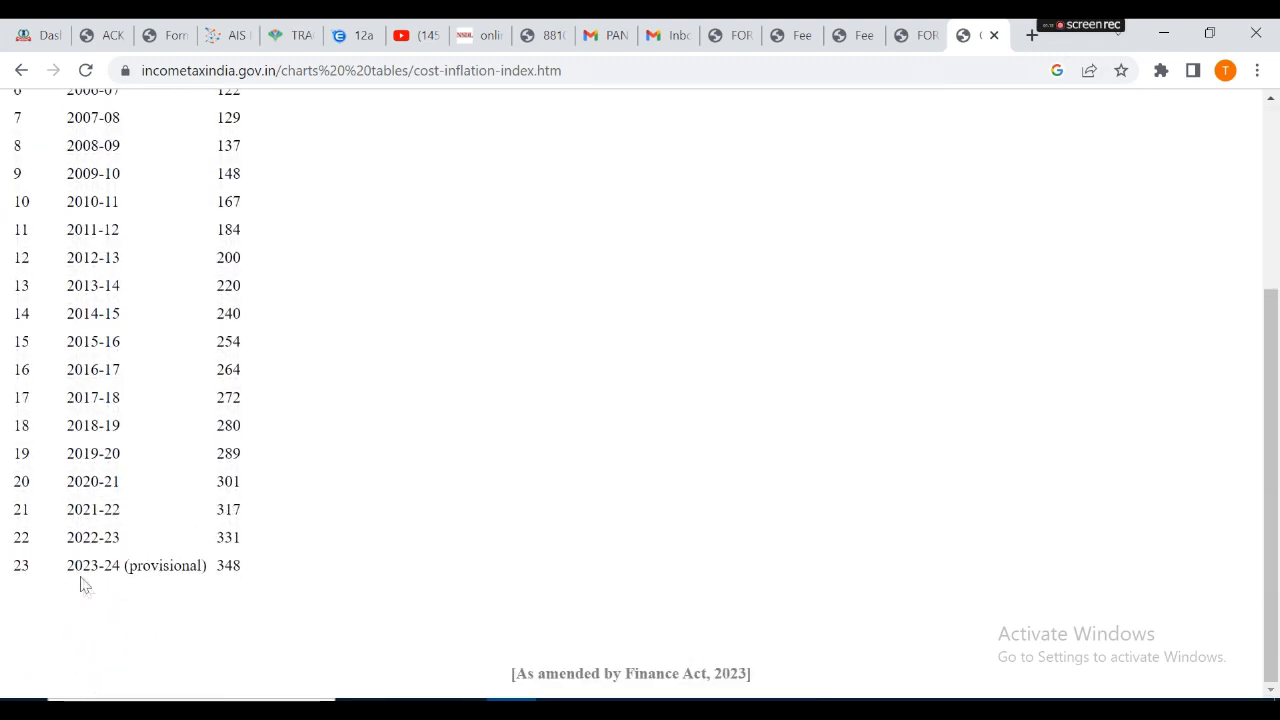
pyautogui.moveTo(75, 565); pyautogui.dragTo(227, 570)
pyautogui.click(243, 573)
pyautogui.moveTo(244, 576); pyautogui.dragTo(228, 568)
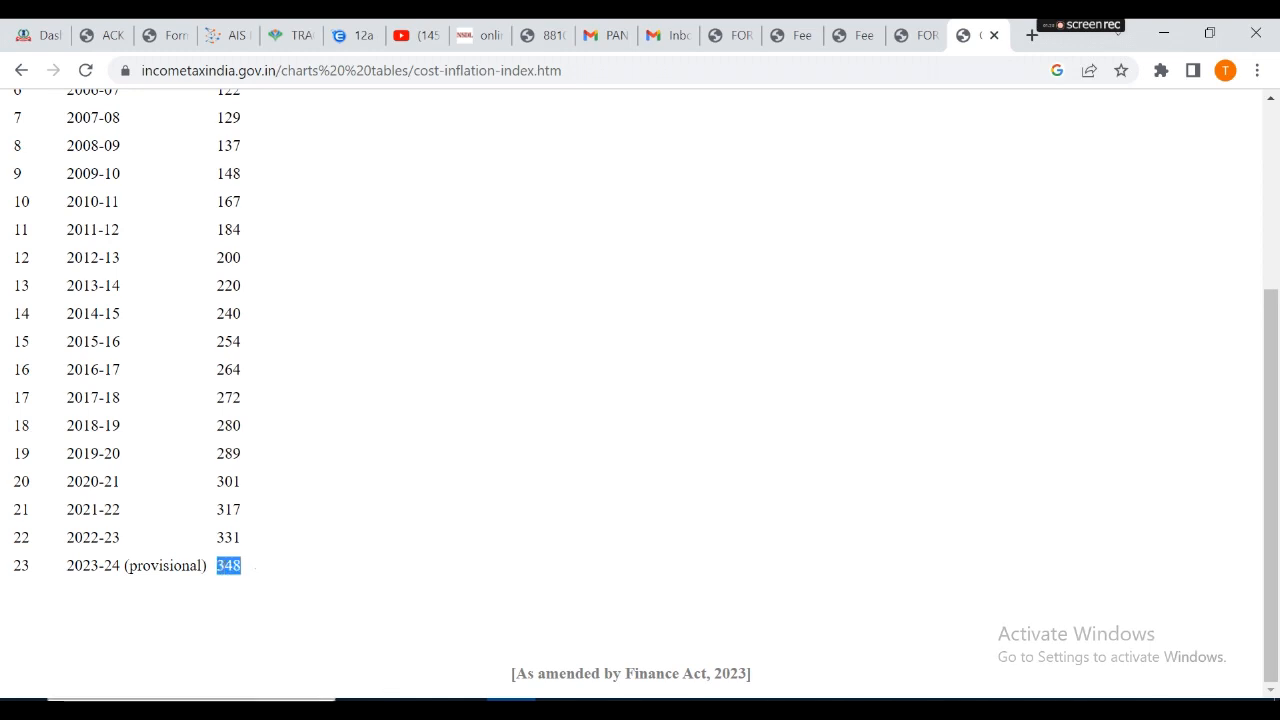
# - Launch Microsoft Excel by searching for "excel"
pyautogui.press('super')
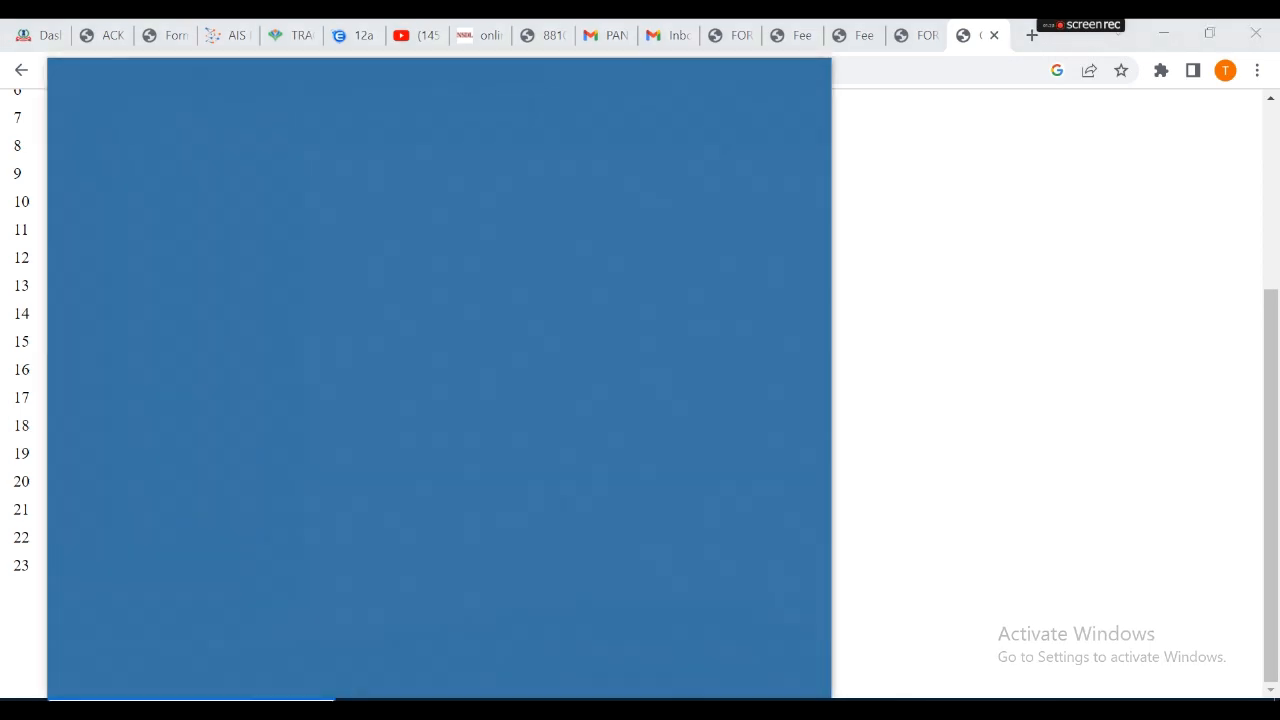
pyautogui.write('excel')
pyautogui.press('Return')
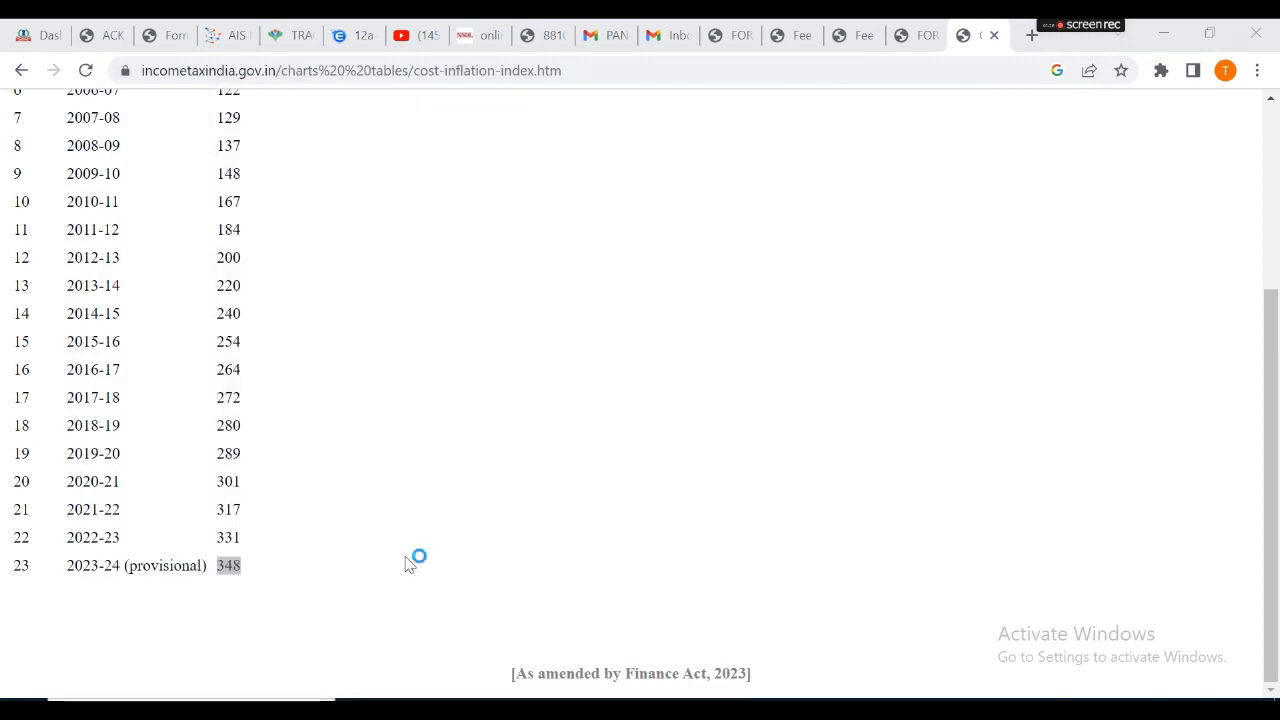
# - Return to the Google results for the indexation chart and extend the query with "calculator", browsing the suggestions
pyautogui.click(21, 72)
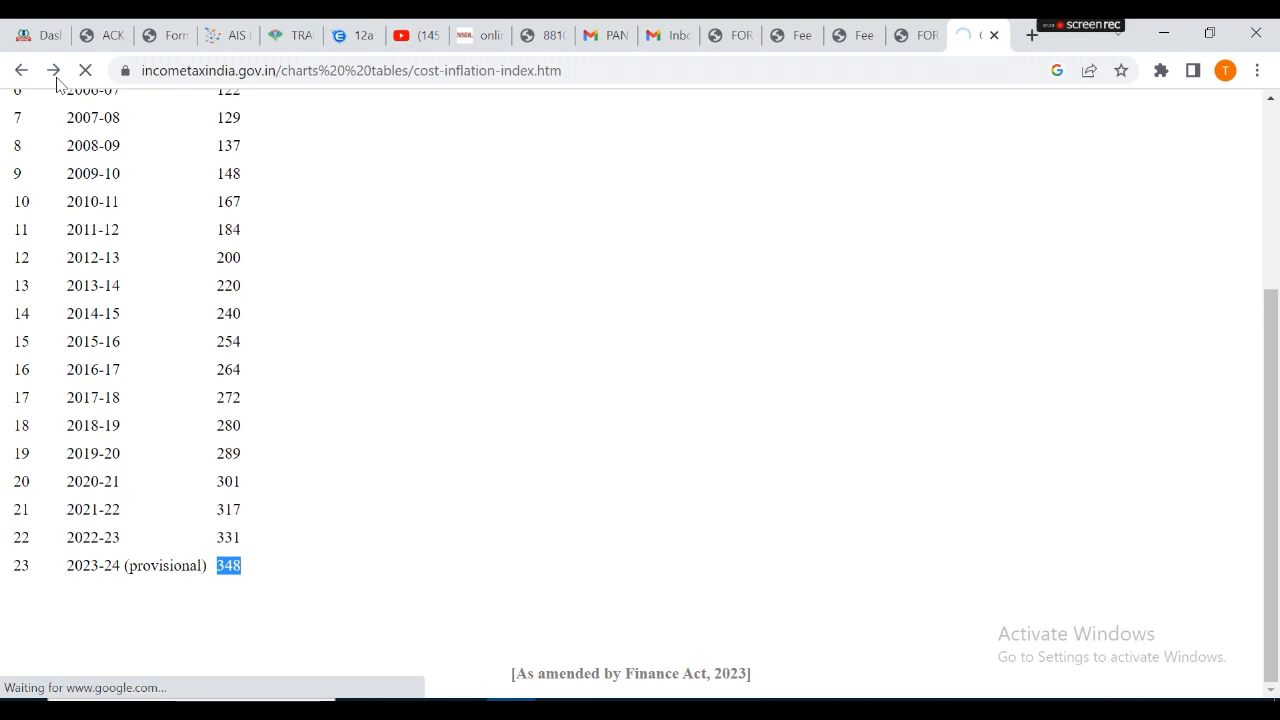
pyautogui.write('calculator')
pyautogui.press('Down')
pyautogui.press('Down')
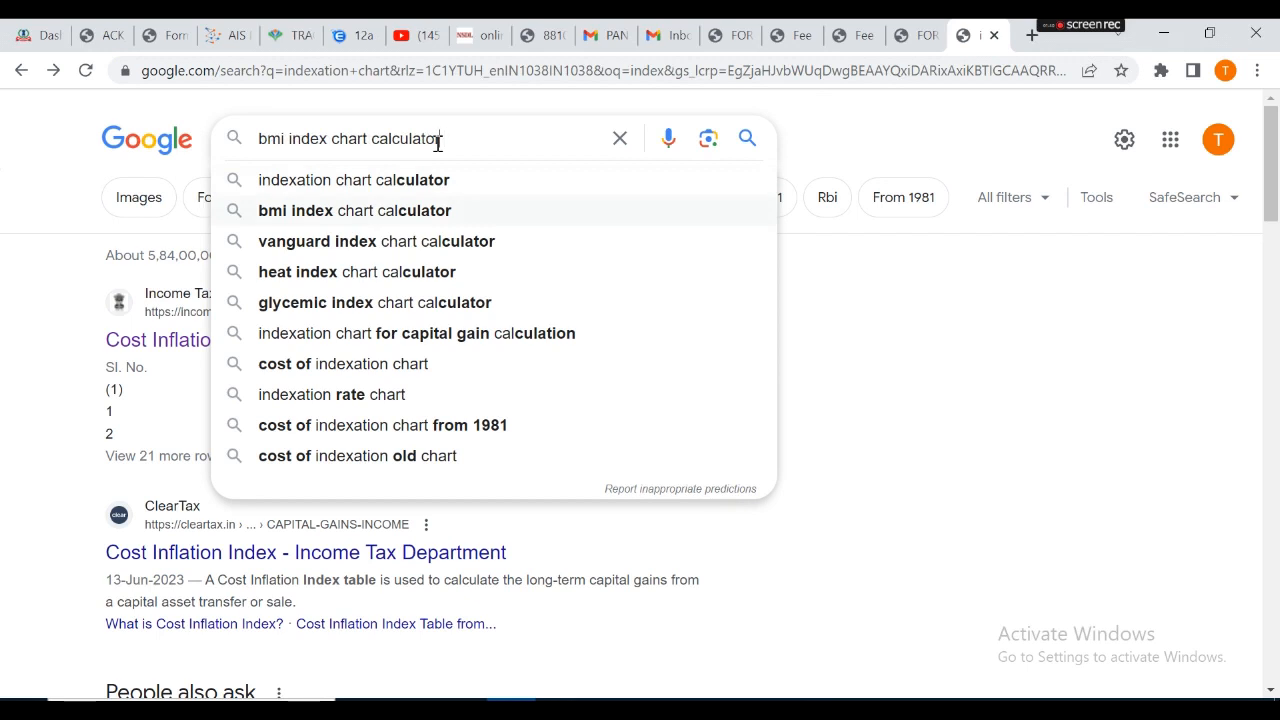
pyautogui.press('Up')
pyautogui.press('Up')
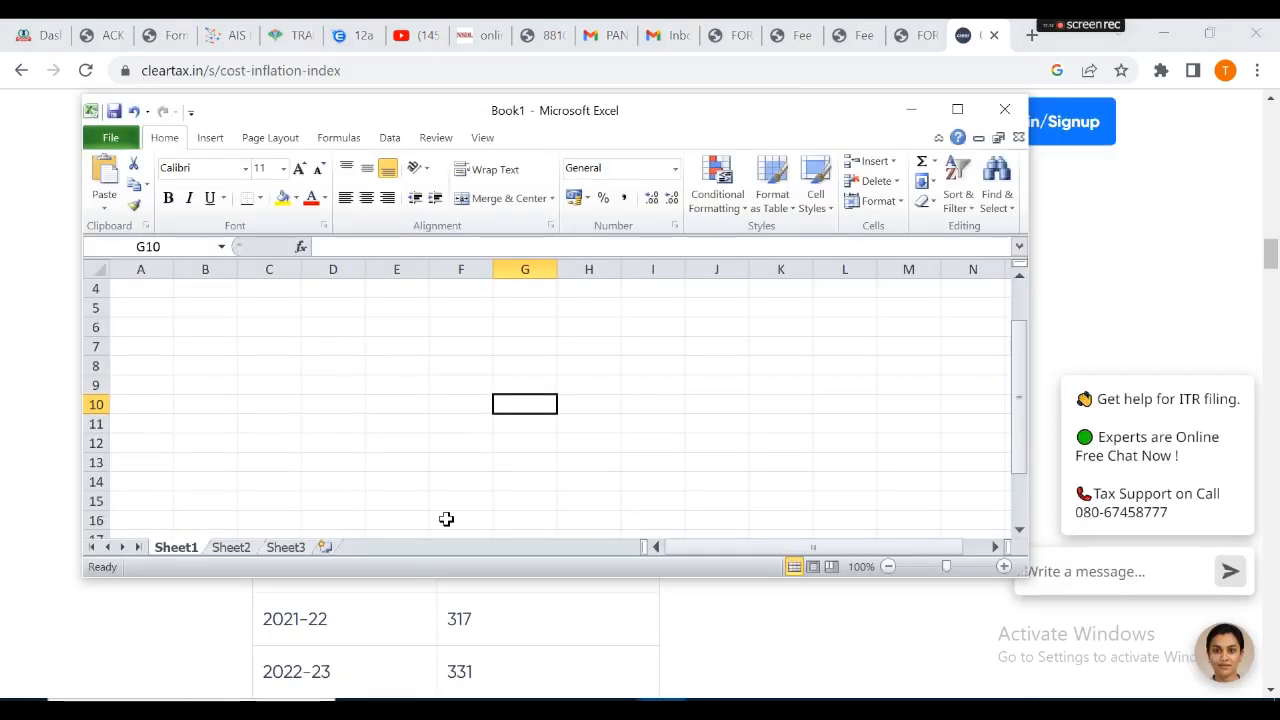
# - In the blank Excel workbook, enter the amount 2000000 in G10 and the year 18-19 in F10
pyautogui.write('2000000')
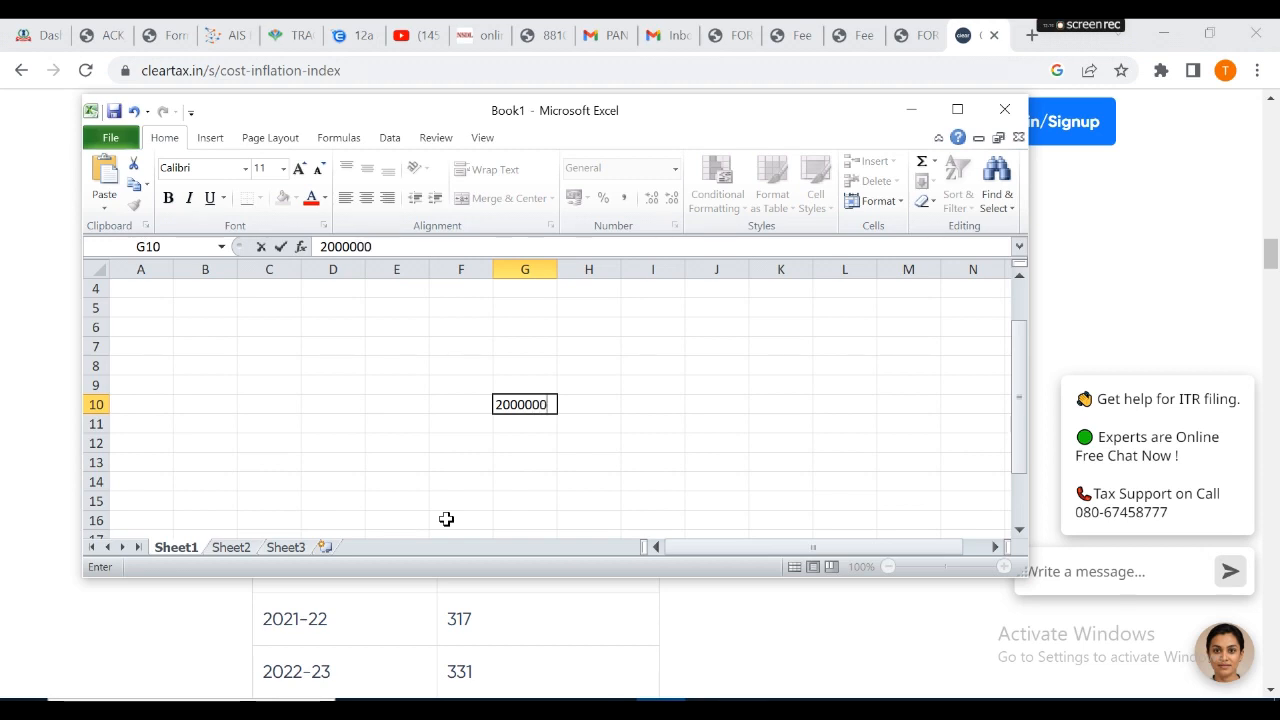
pyautogui.press('Right')
pyautogui.press('Right')
pyautogui.press('Left')
pyautogui.press('Left')
pyautogui.press('Left')
pyautogui.write('18')
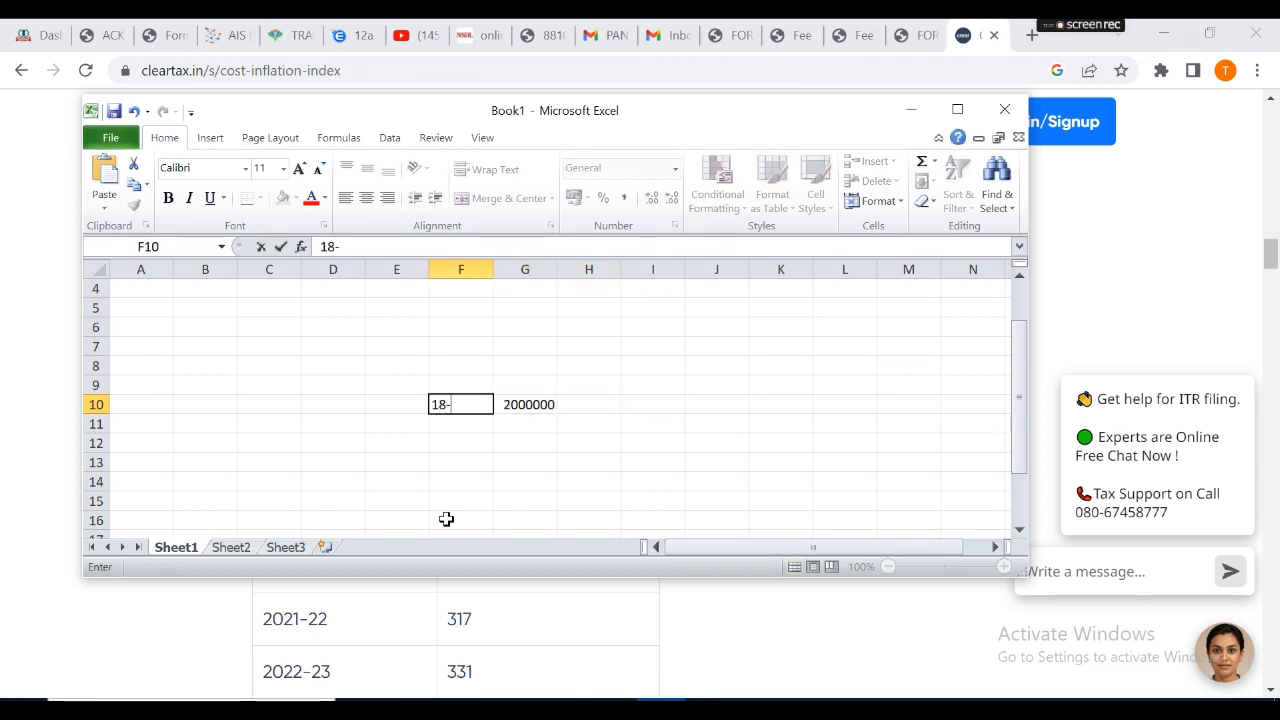
pyautogui.write('-19')
pyautogui.press('Return')
# - Label the rows in column E with "purchase" in E10 and "sale" in E11
pyautogui.press('Down')
pyautogui.press('Down')
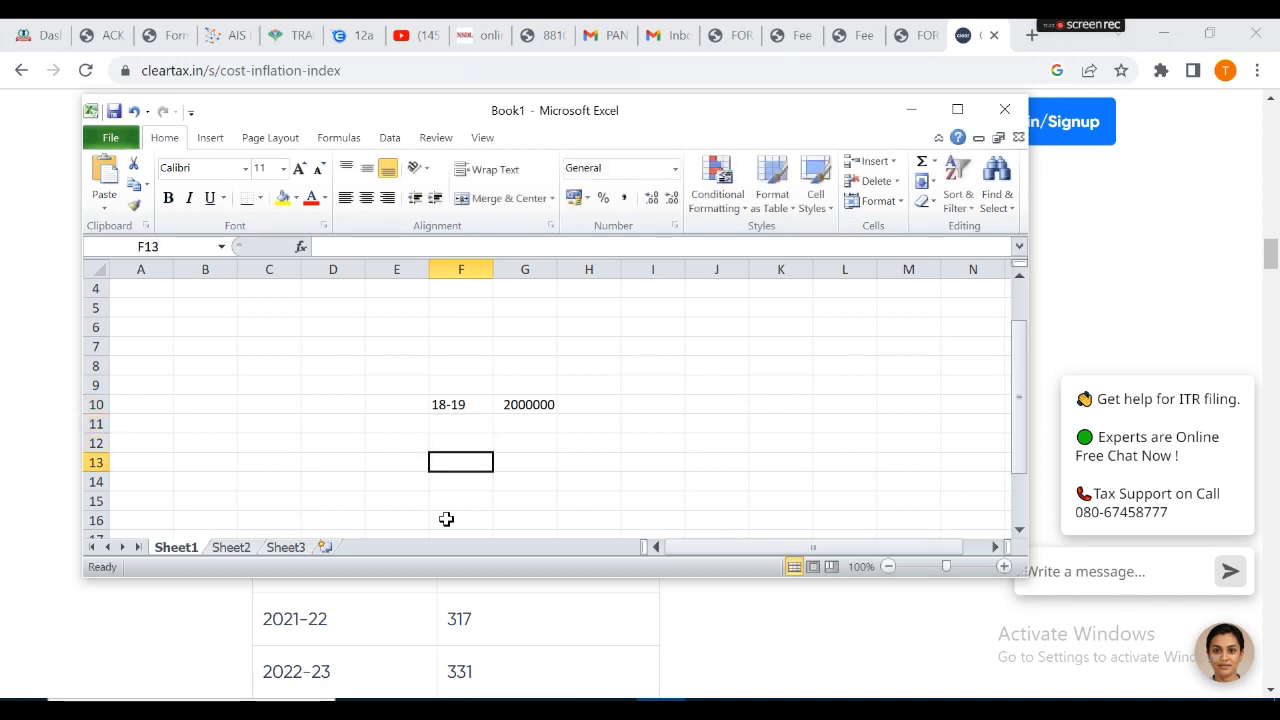
pyautogui.press('Down')
pyautogui.press('Left')
pyautogui.press('Up')
pyautogui.press('Up')
pyautogui.press('Up')
pyautogui.press('Up')
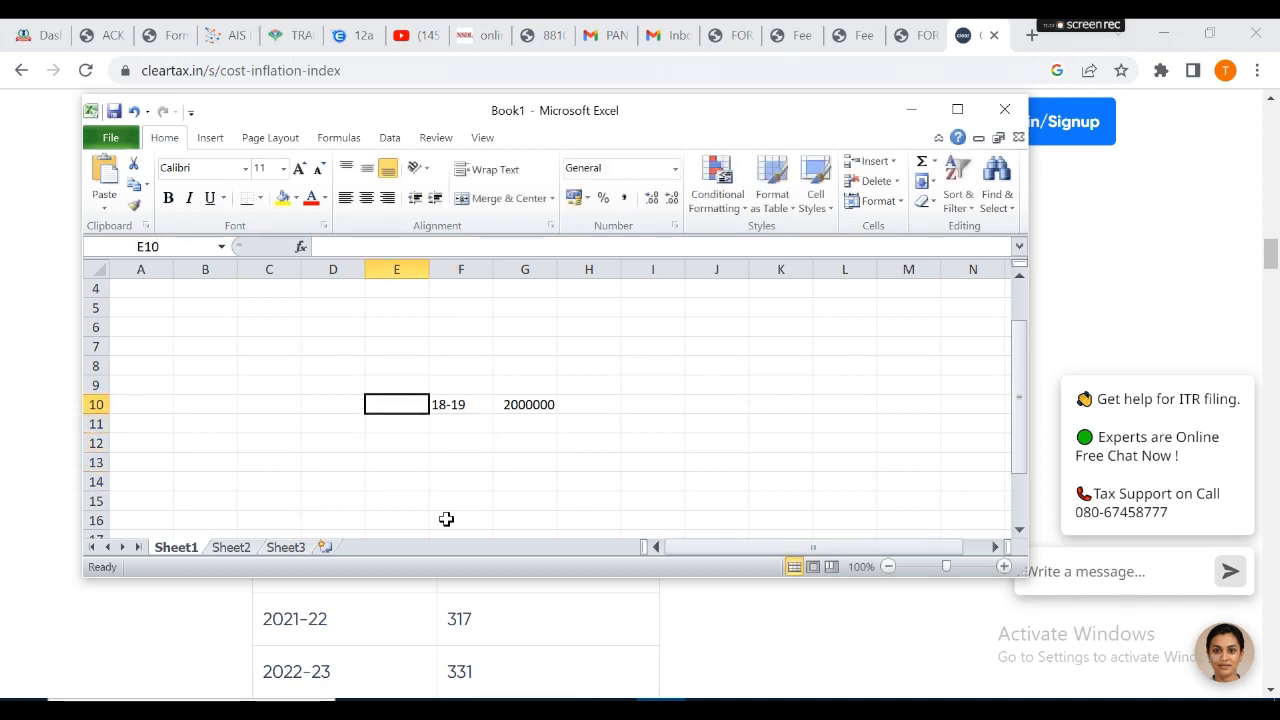
pyautogui.write('purchase')
pyautogui.press('Return')
pyautogui.write('sale')
# - Enter the sale year 22-23 in F11 and the heading "fy" above the years in F9
pyautogui.press('Tab')
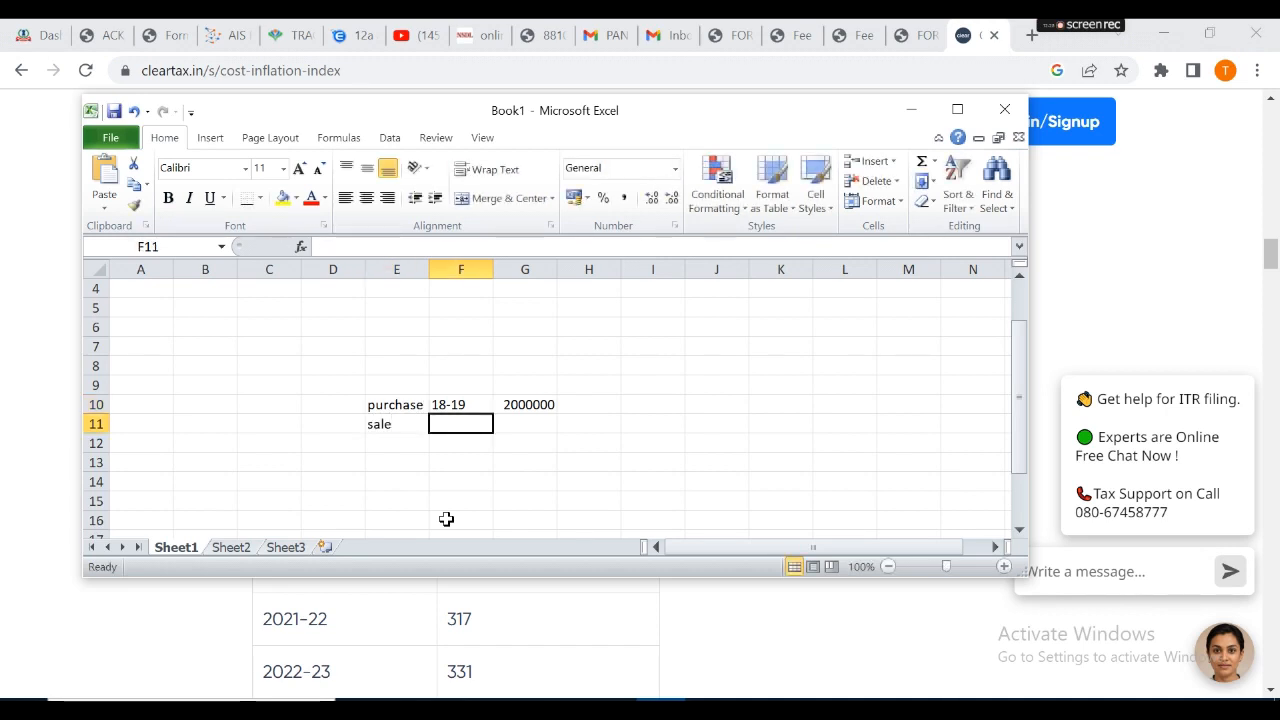
pyautogui.write('22-23')
pyautogui.press('Return')
pyautogui.press('Up')
pyautogui.press('Up')
pyautogui.press('Up')
pyautogui.press('Right')
pyautogui.write('fy')
# - Enter the sale amount 2500000 in G11
pyautogui.press('Tab')
pyautogui.press('Down')
pyautogui.press('Down')
pyautogui.press('Right')
pyautogui.press('Left')
pyautogui.write('25000')
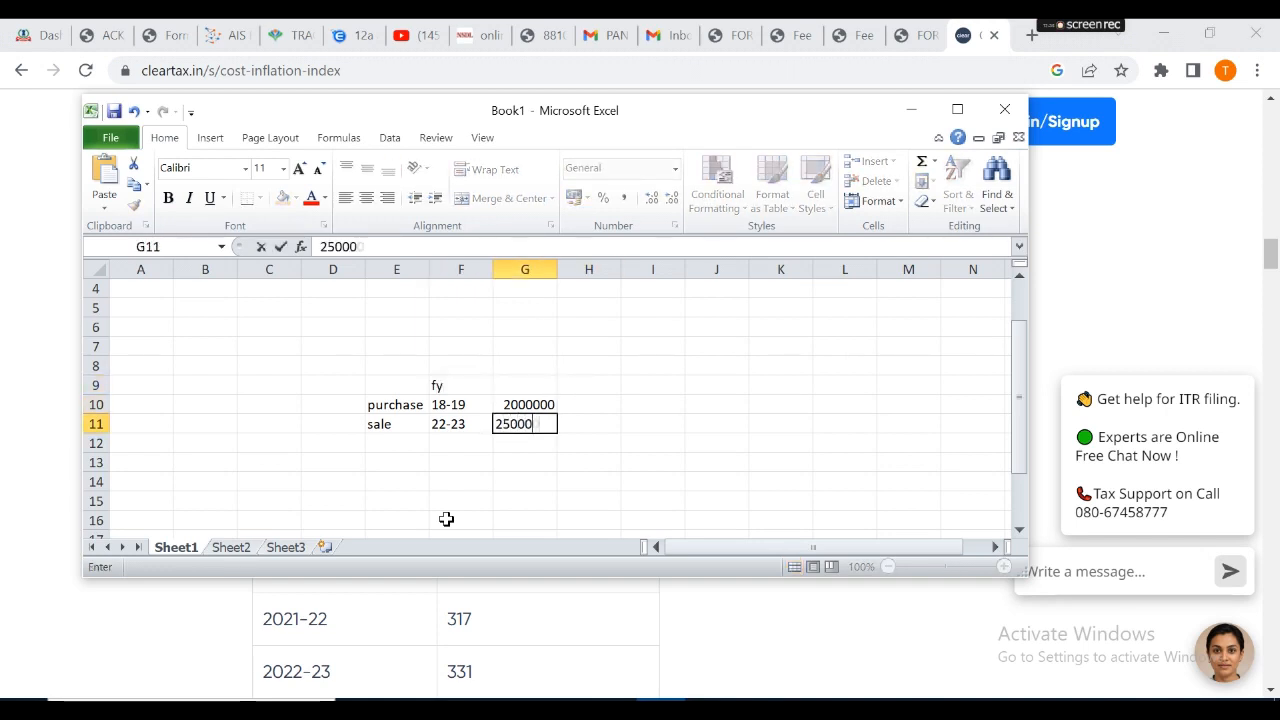
pyautogui.press('Return')
# - Enter the purchase year's cost inflation index, 280, in J10
pyautogui.press('Down')
pyautogui.press('Right')
pyautogui.press('Right')
pyautogui.press('Up')
pyautogui.press('Up')
pyautogui.press('Up')
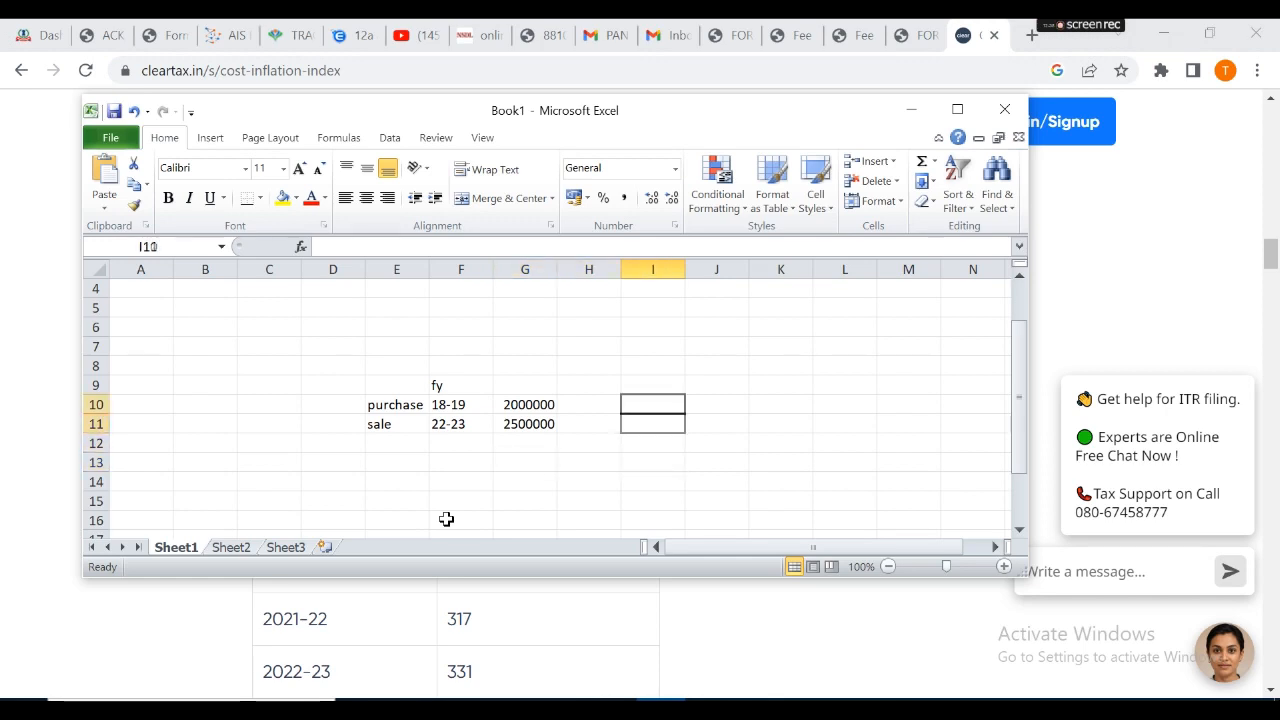
pyautogui.press('Right')
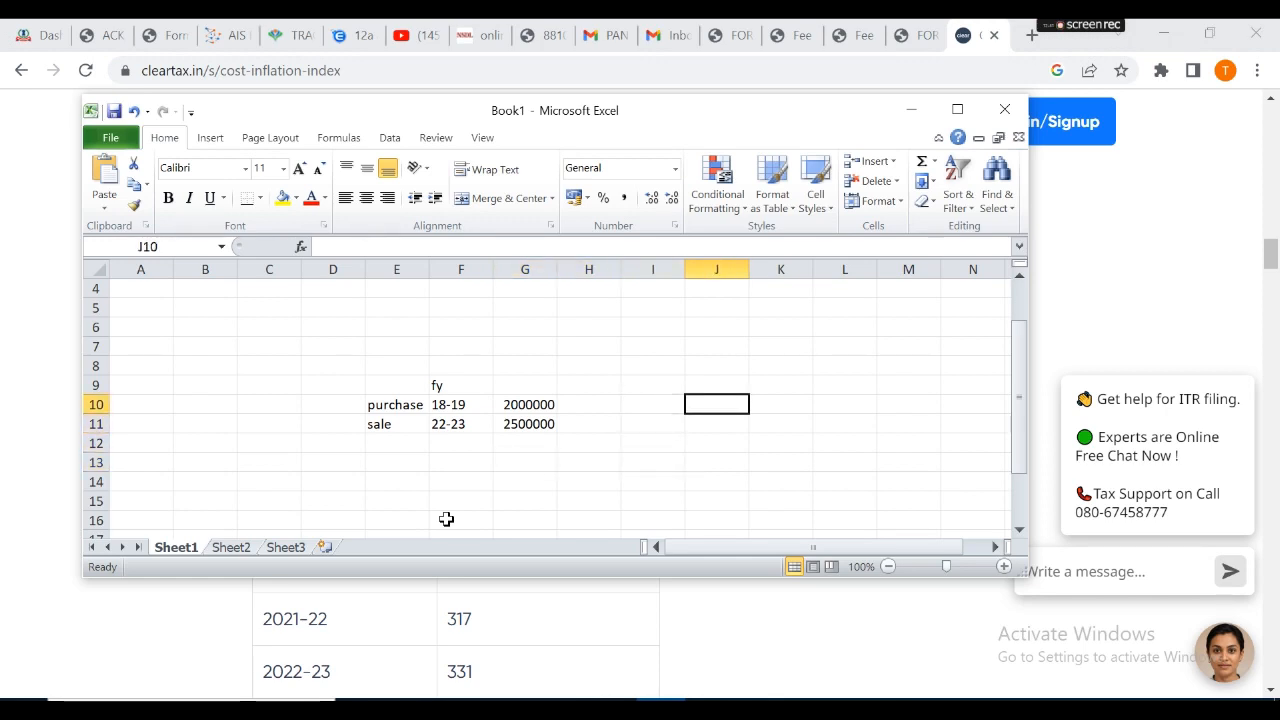
pyautogui.write('280')
pyautogui.press('Return')
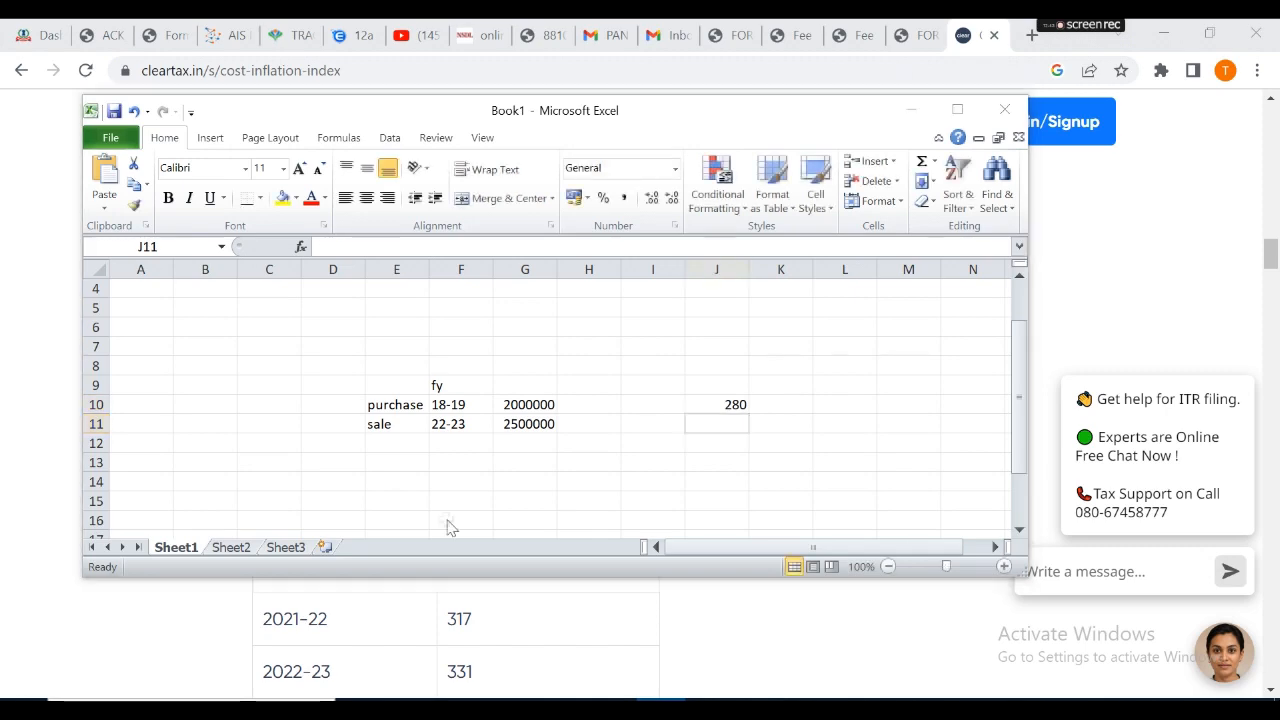
# - Look up the 2022-23 index in the cleartax table and enter 331 in J11 of the Excel sheet
pyautogui.hotkey('alt', 'Tab')
pyautogui.scroll(-2, 496, 504)
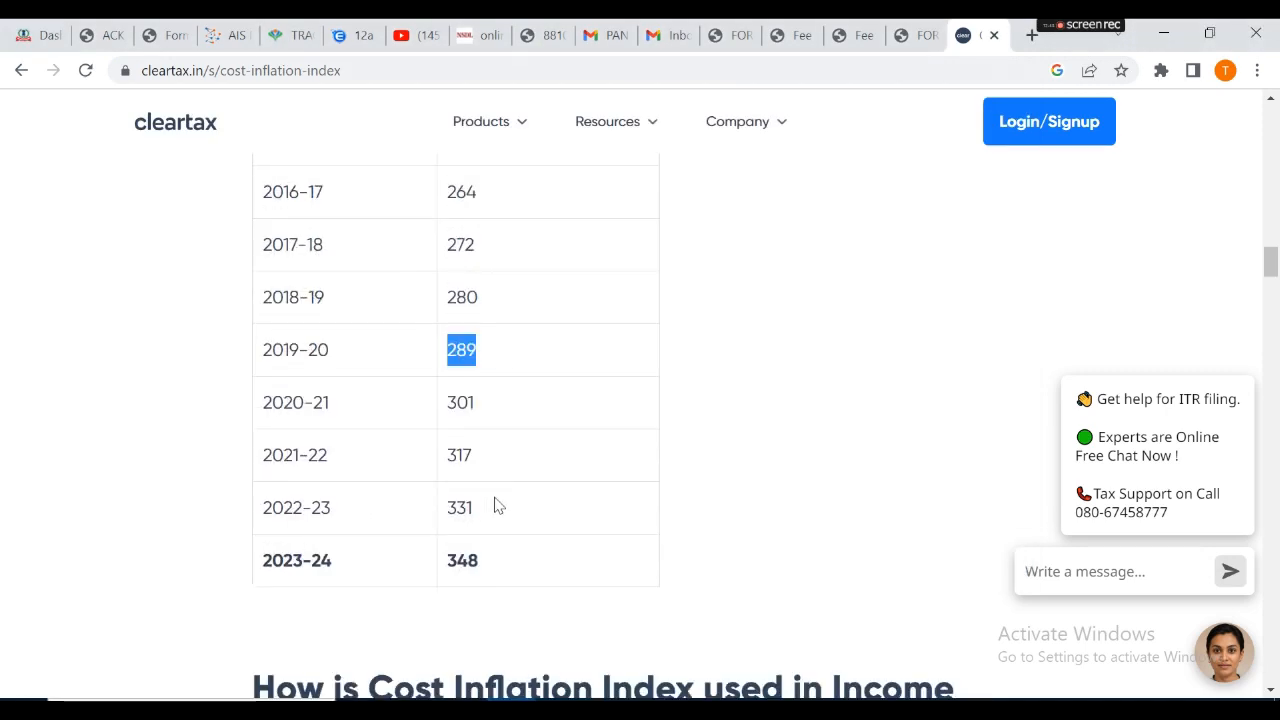
pyautogui.doubleClick(452, 512)
pyautogui.hotkey('alt', 'Tab')
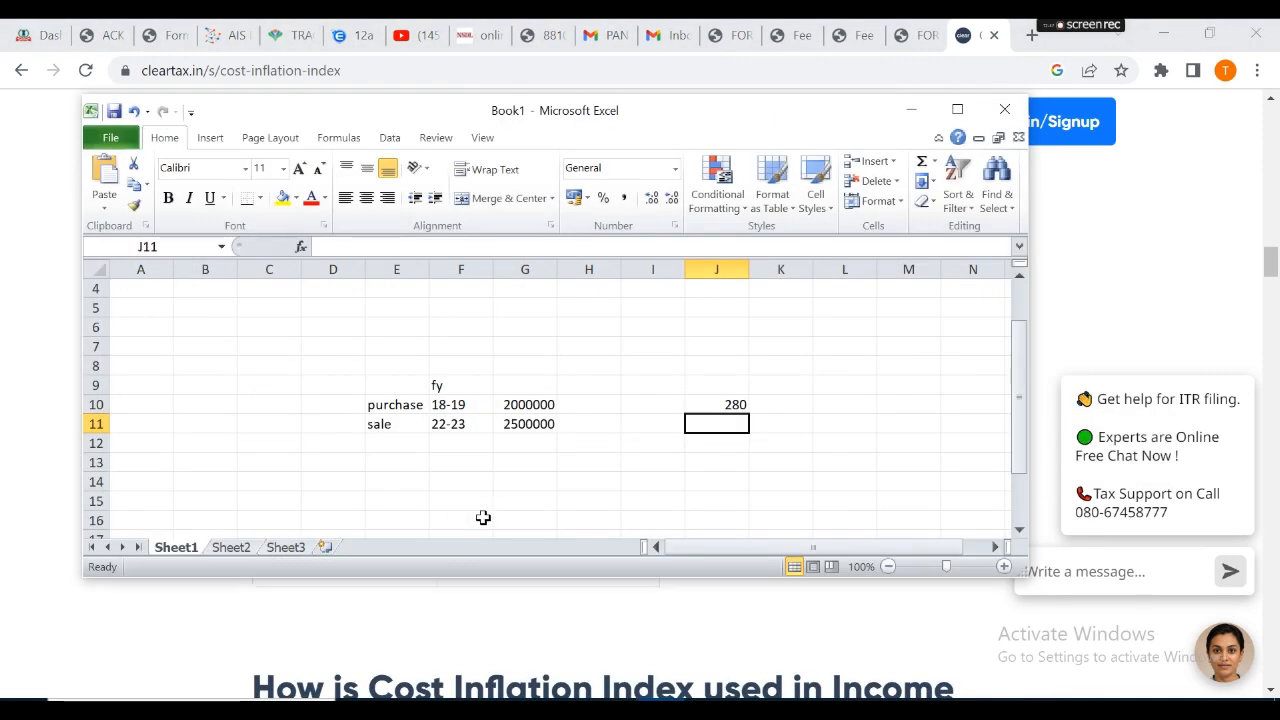
pyautogui.write('331')
pyautogui.press('Return')
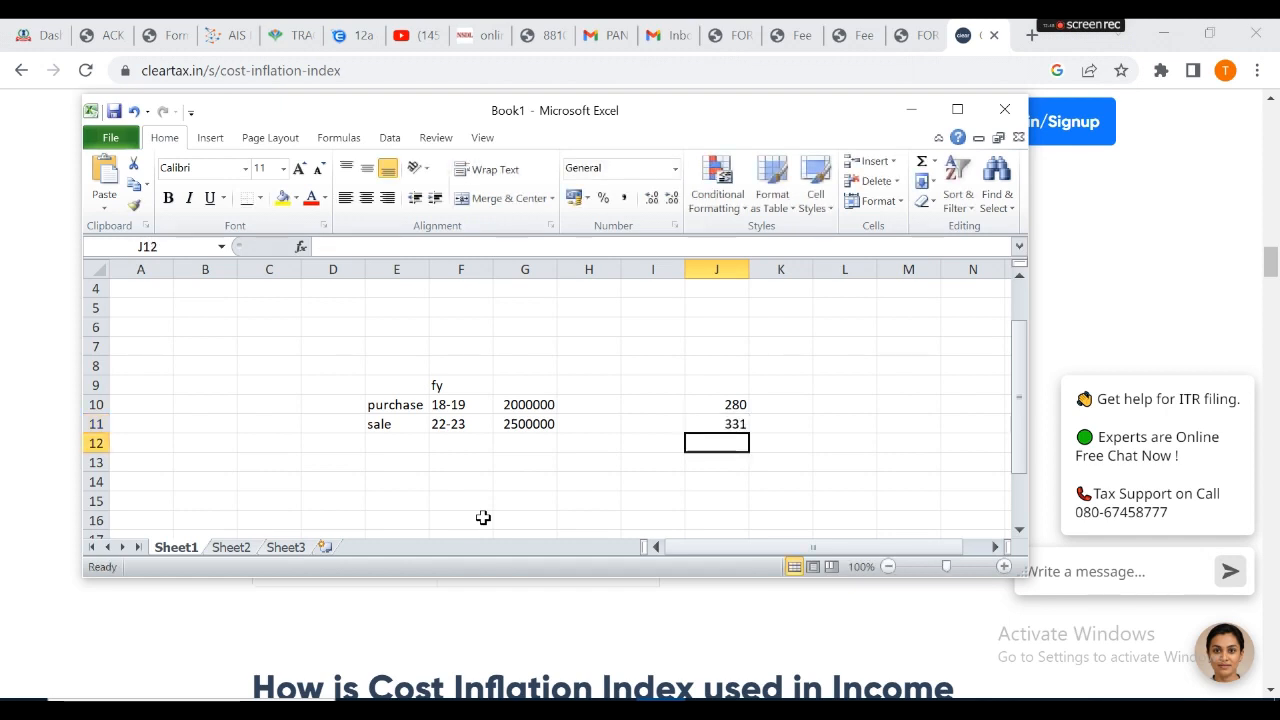
# - Calculate the index ratio in J12 with the formula =331/280
pyautogui.press('Right')
pyautogui.press('Up')
pyautogui.press('Right')
pyautogui.press('Up')
pyautogui.press('Left')
pyautogui.press('Down')
pyautogui.press('Down')
pyautogui.press('Left')
pyautogui.write('33')
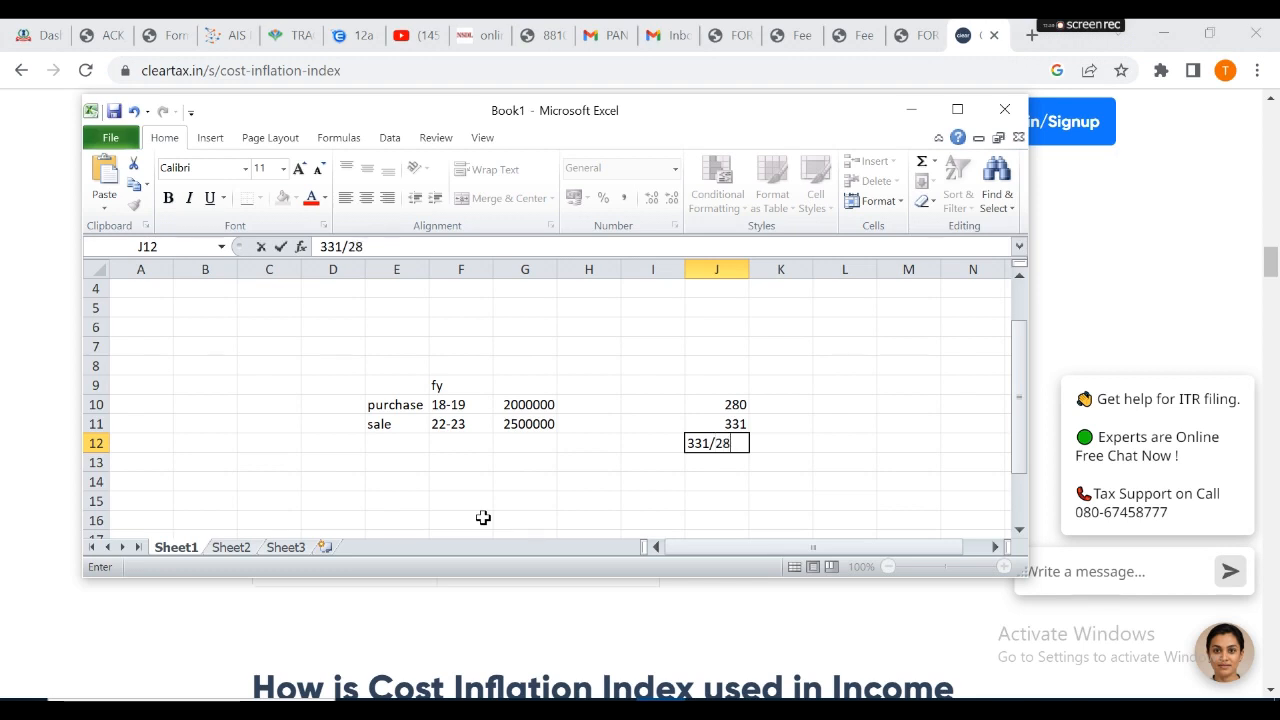
pyautogui.hotkey('ctrl', 'Return')
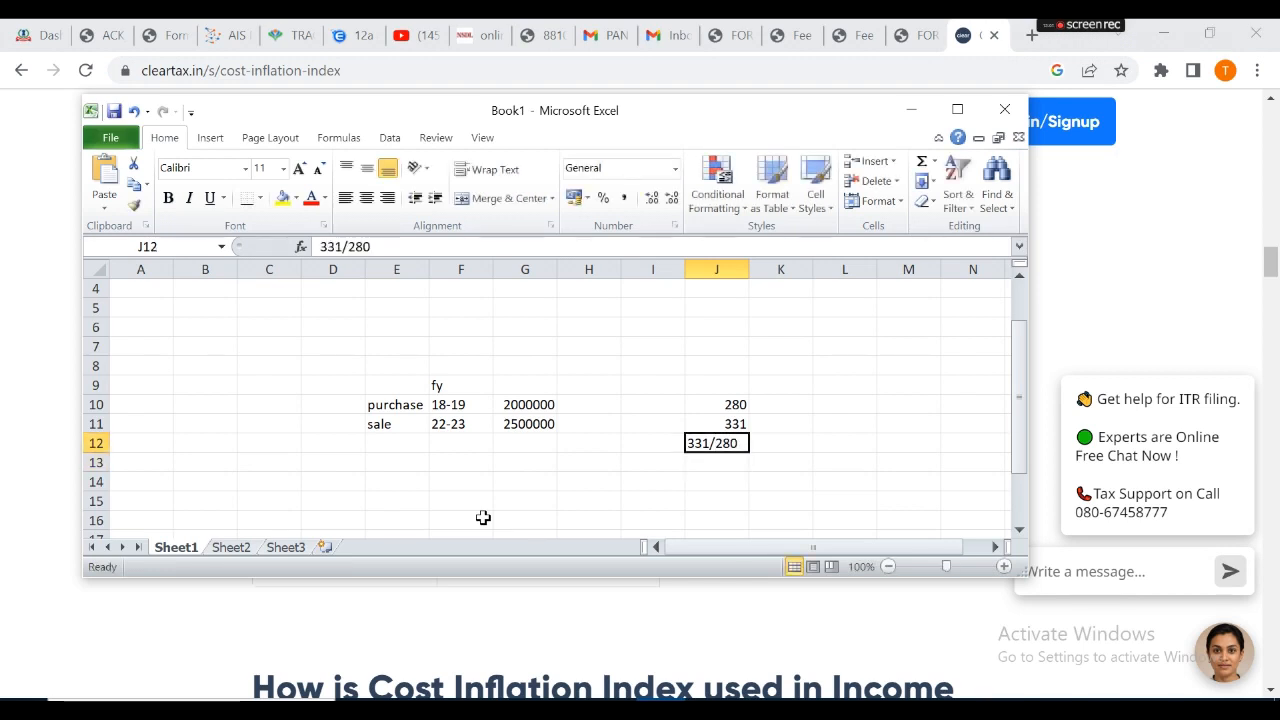
pyautogui.press('F2')
pyautogui.press('Home')
pyautogui.write('=')
pyautogui.press('Return')
pyautogui.press('Up')
pyautogui.press('Left')
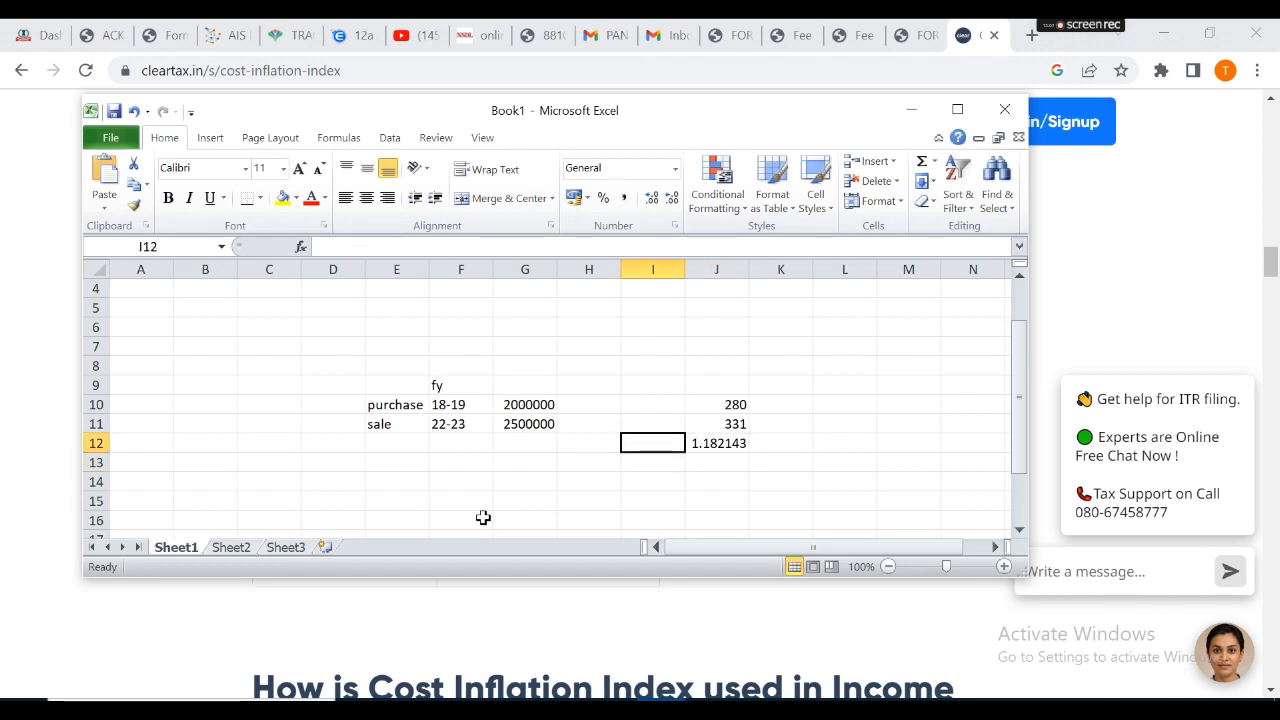
pyautogui.write('=')
pyautogui.press('Left')
pyautogui.press('Left')
pyautogui.press('Up')
pyautogui.press('Up')
pyautogui.press('BackSpace')
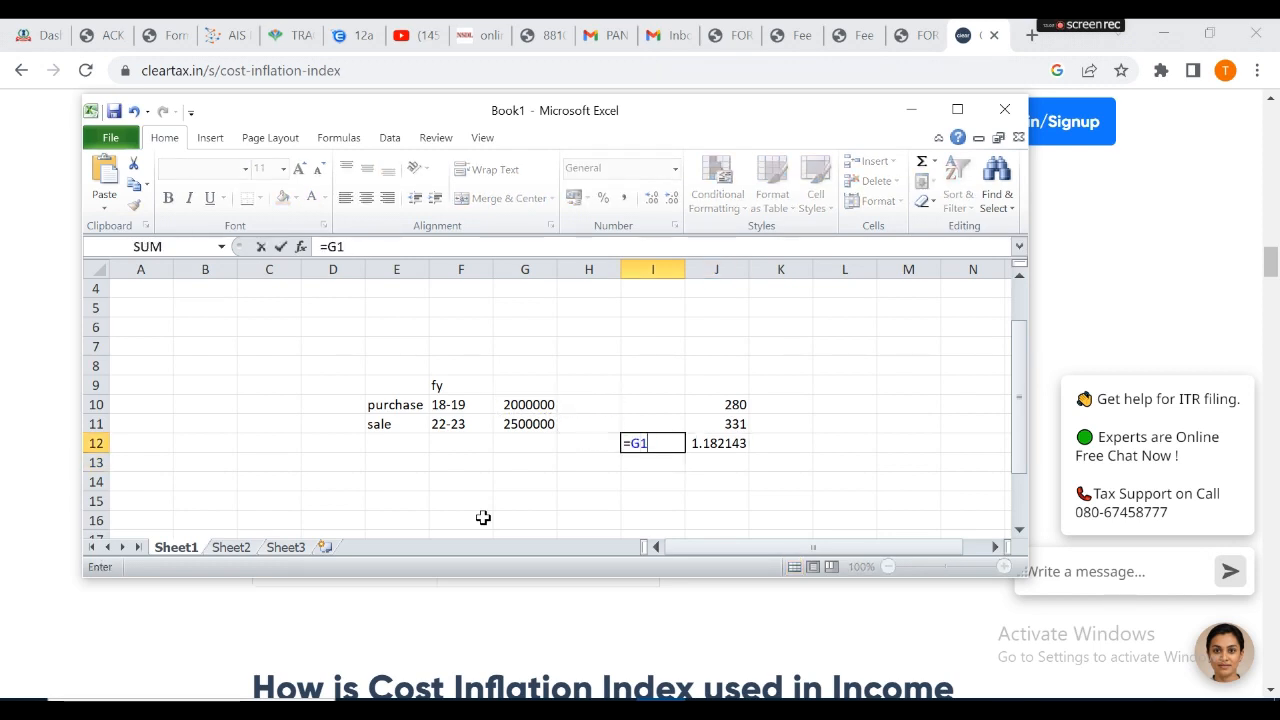
pyautogui.press('Escape')
# - Calculate the indexed purchase cost in J13 by multiplying the purchase amount in G10 by the ratio in J12
pyautogui.press('Down')
pyautogui.press('Right')
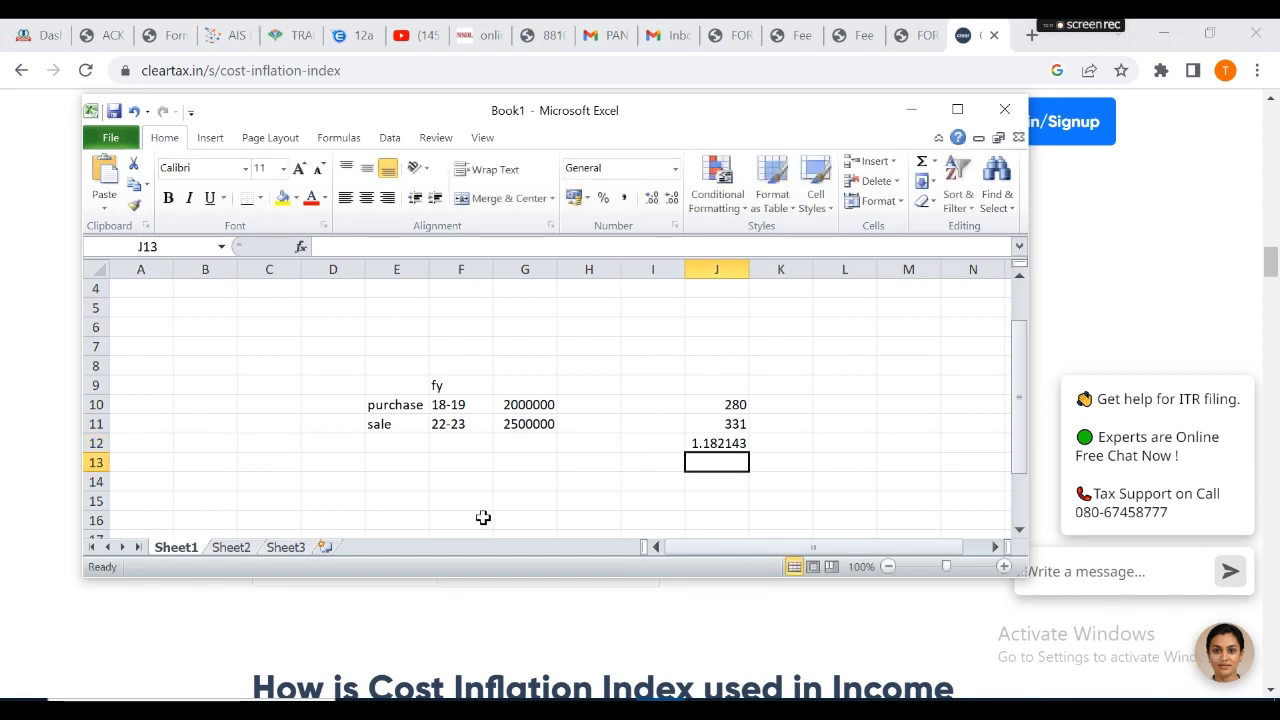
pyautogui.write('=')
pyautogui.press('Left')
pyautogui.press('Left')
pyautogui.press('Left')
pyautogui.press('Up')
pyautogui.press('Up')
pyautogui.press('Up')
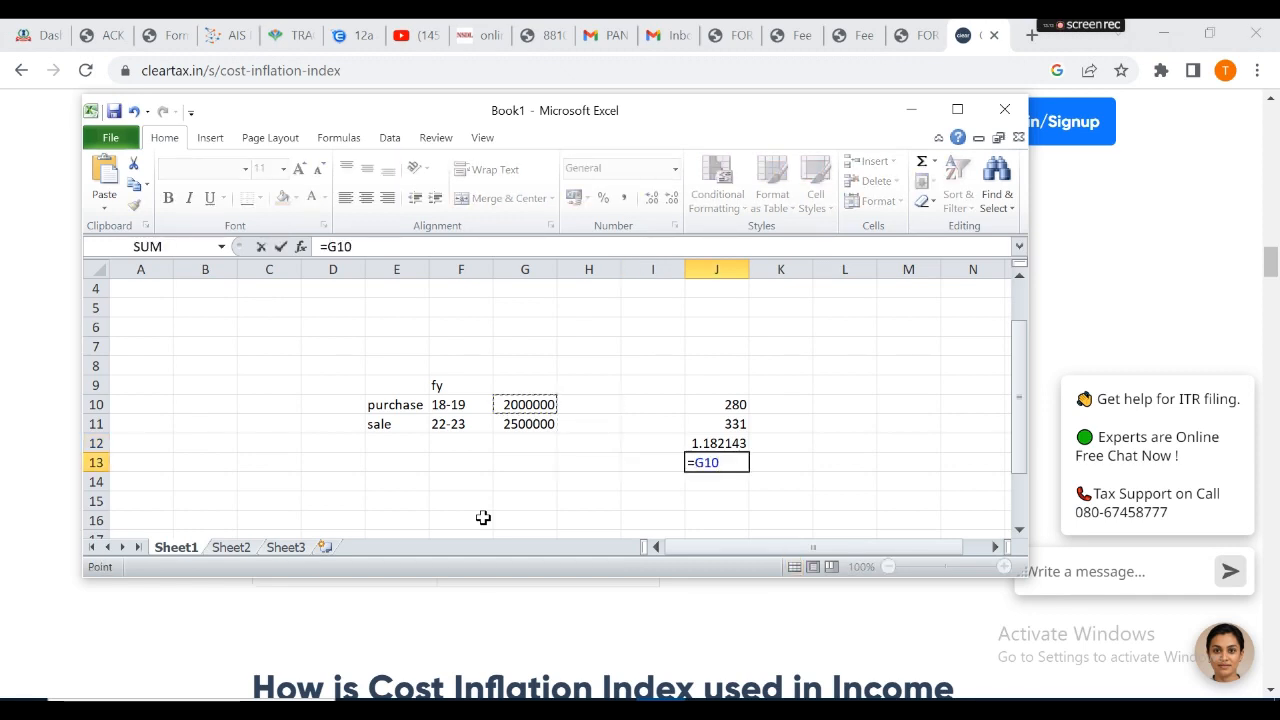
pyautogui.write('*')
pyautogui.press('Up')
pyautogui.press('Return')
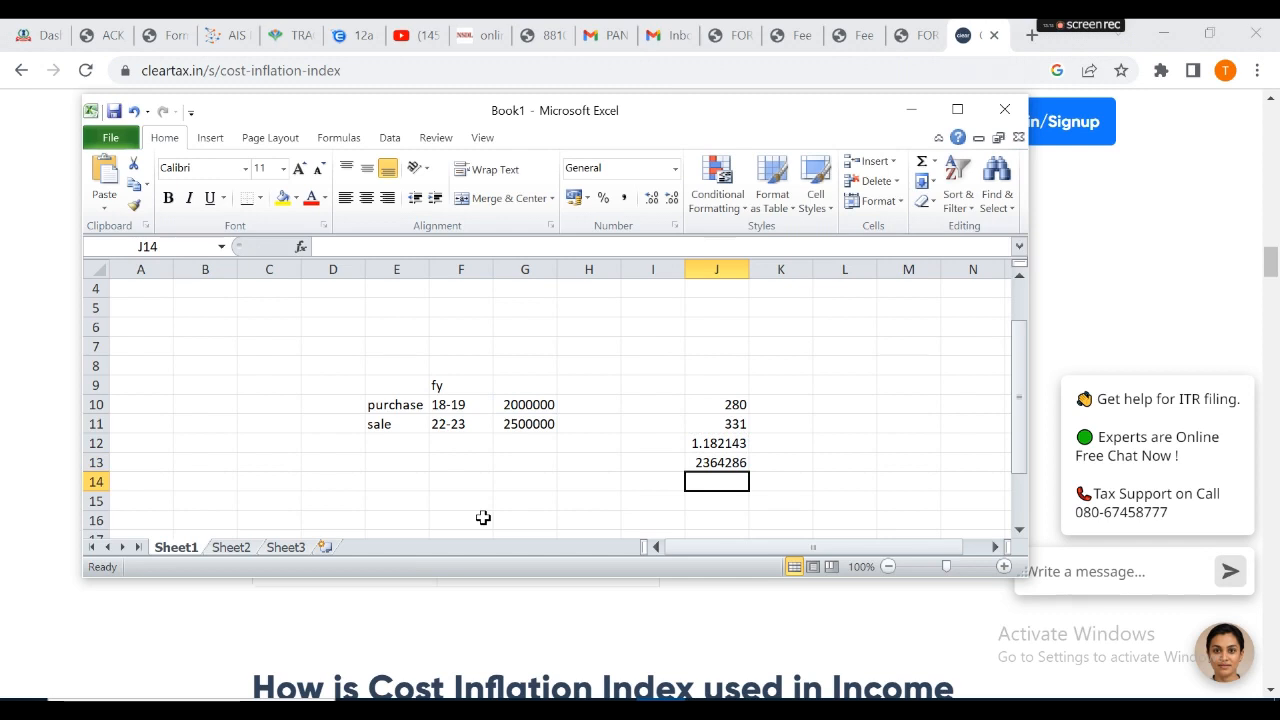
# - Calculate the gain in J14 by subtracting the indexed cost in J13 from the sale amount in G11
pyautogui.press('Up')
pyautogui.press('Down')
pyautogui.write('=')
pyautogui.press('Left')
pyautogui.press('Left')
pyautogui.press('Up')
pyautogui.press('Left')
pyautogui.press('Up')
pyautogui.press('Up')
pyautogui.write('-')
pyautogui.press('Up')
pyautogui.press('Return')
# - Label the calculated gain with "Profit" in I14
pyautogui.press('Up')
pyautogui.press('Left')
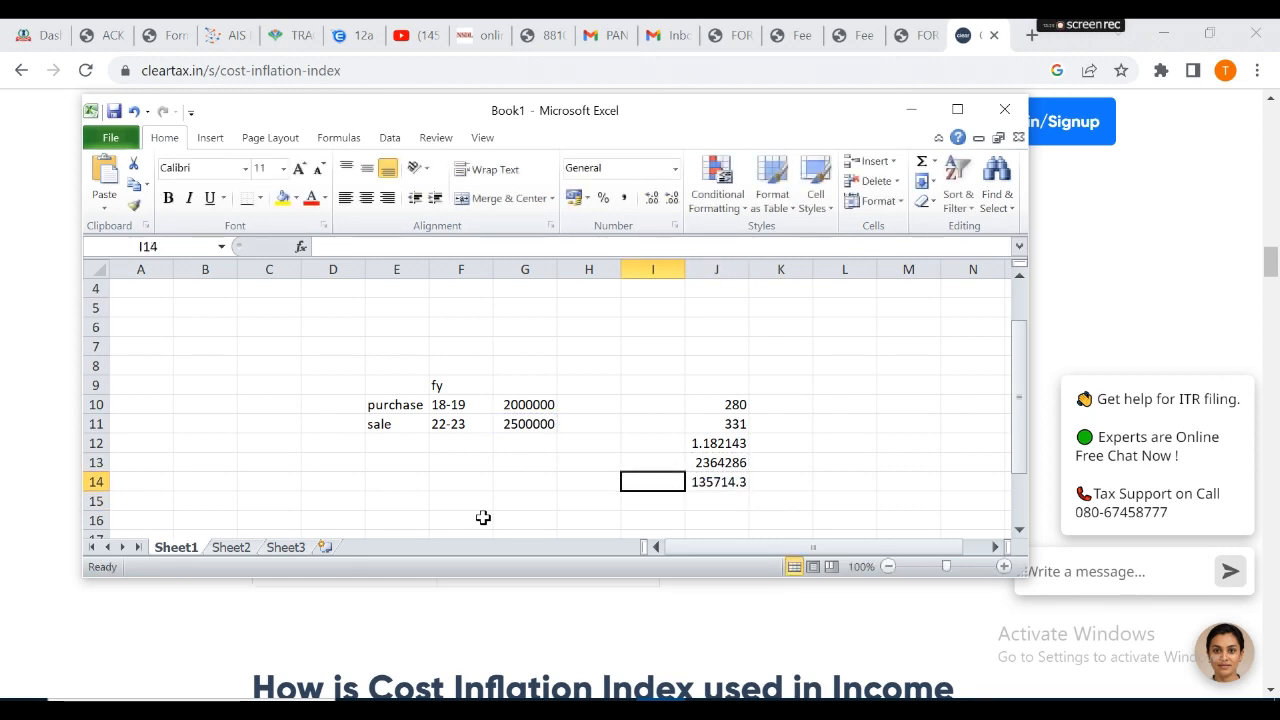
pyautogui.write('Profit')
pyautogui.press('Return')
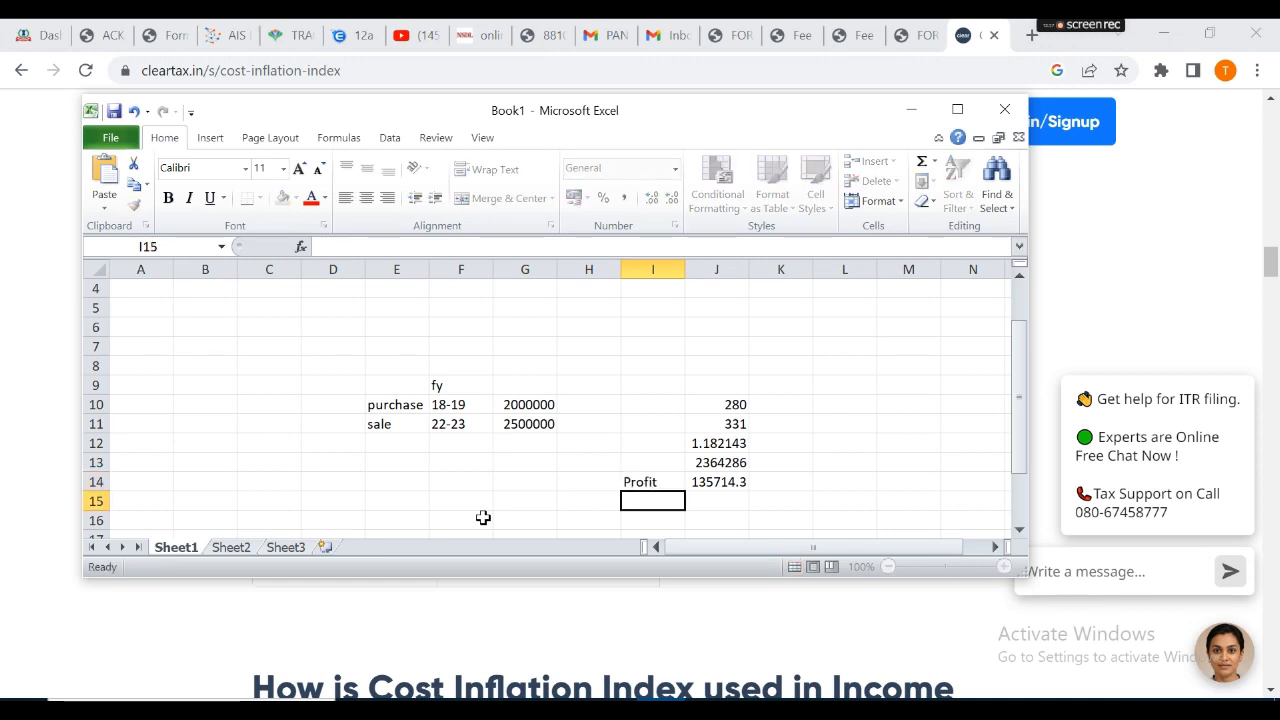
# - Enter the tax rate 20% in J15 below the profit
pyautogui.press('Right')
pyautogui.press('Up')
pyautogui.press('Down')
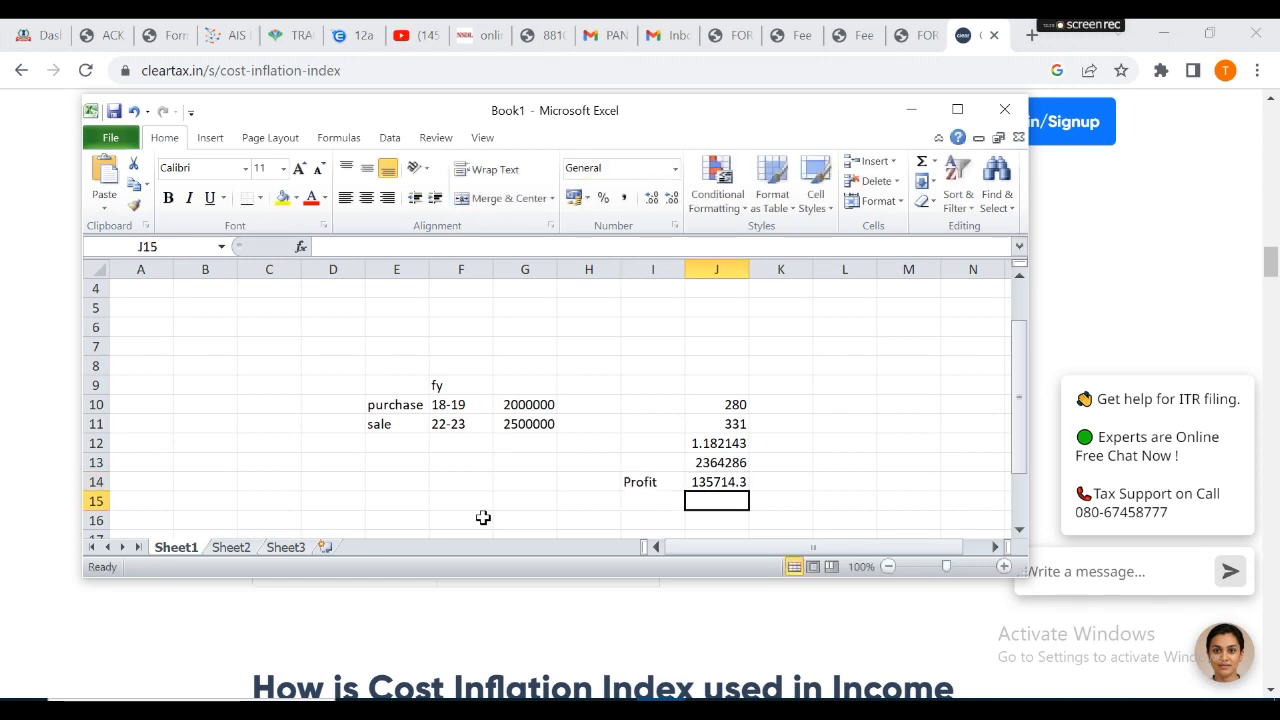
pyautogui.write('20')
pyautogui.press('Return')
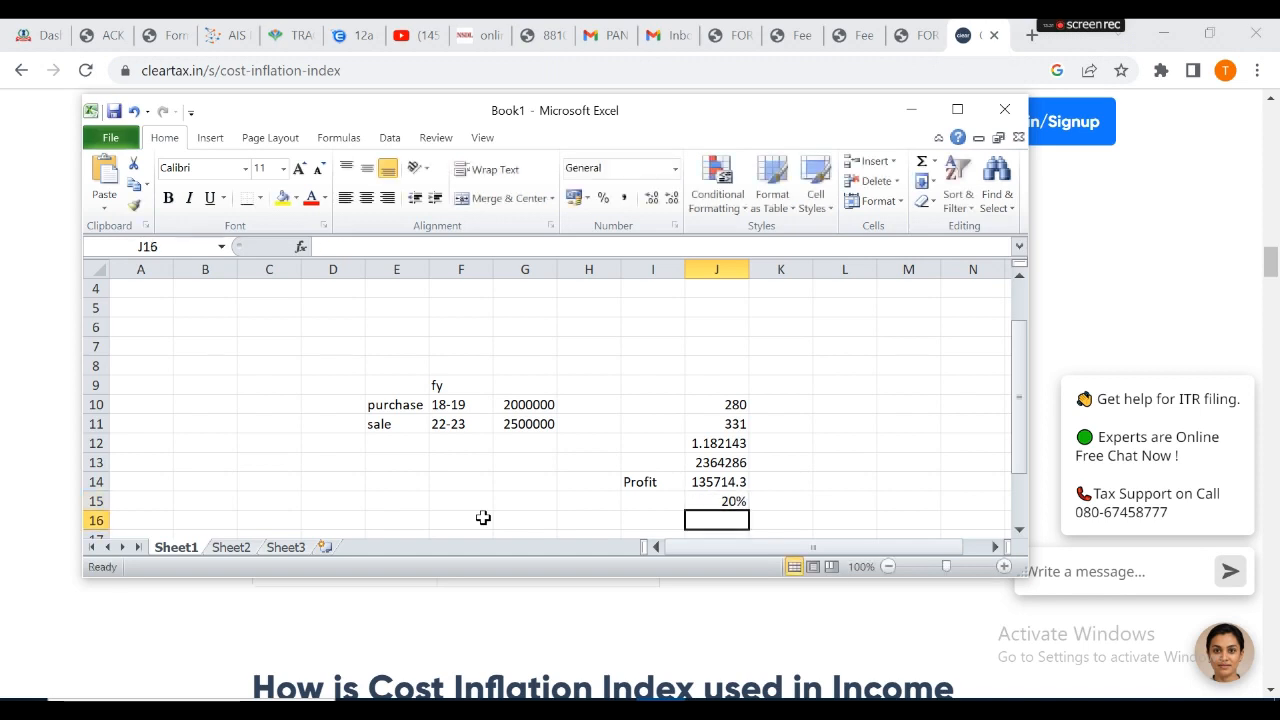
# - Calculate the tax in J16 by multiplying the profit in J14 by the rate in J15
pyautogui.write('tax')
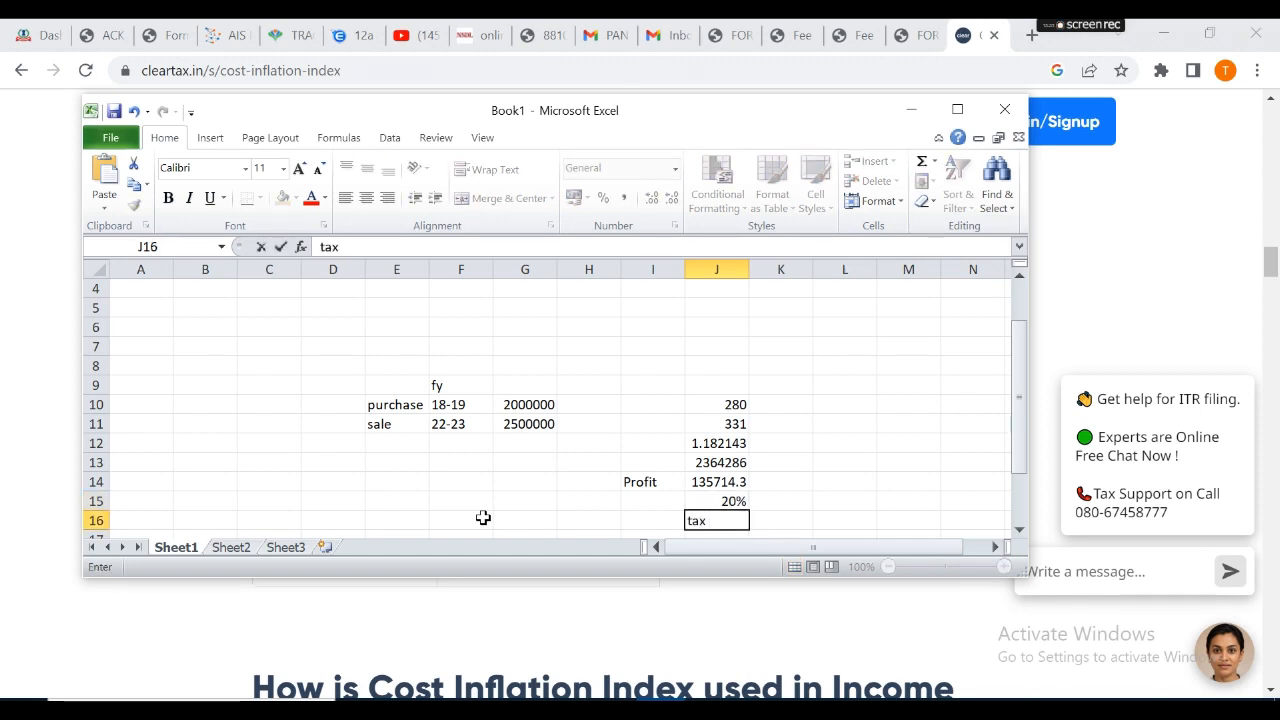
pyautogui.press('Escape')
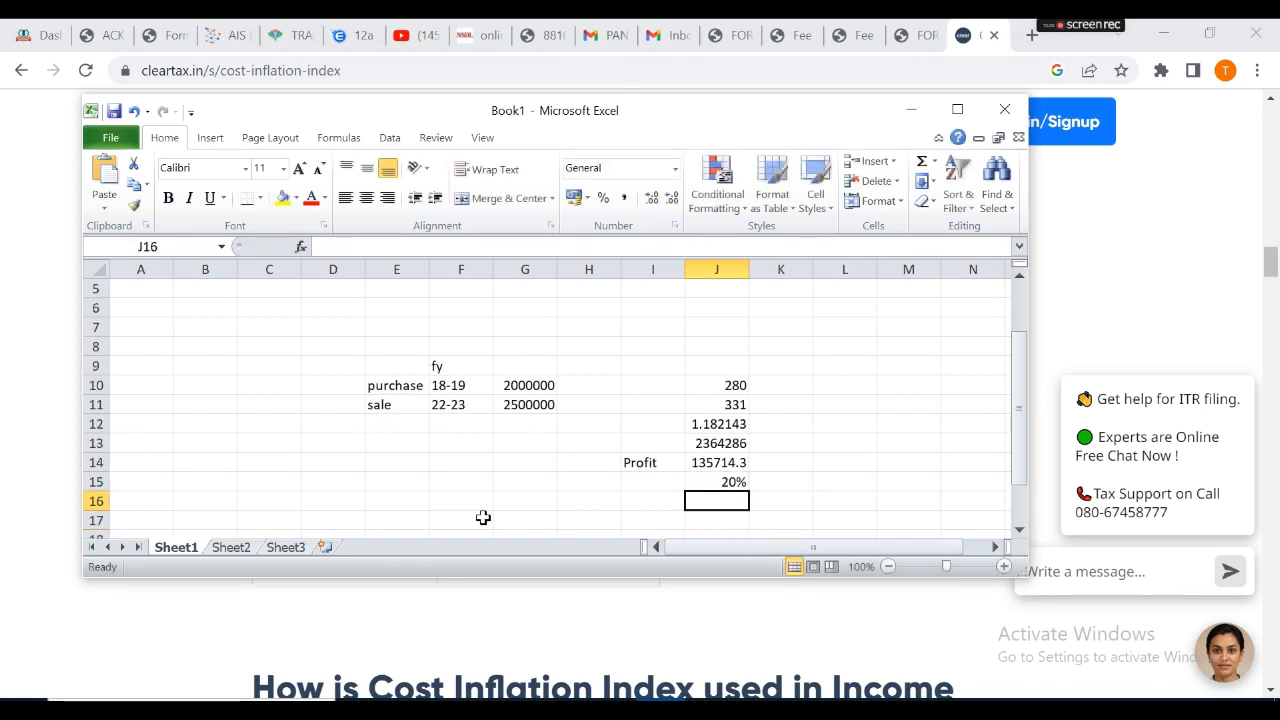
pyautogui.write('=')
pyautogui.press('Up')
pyautogui.press('Up')
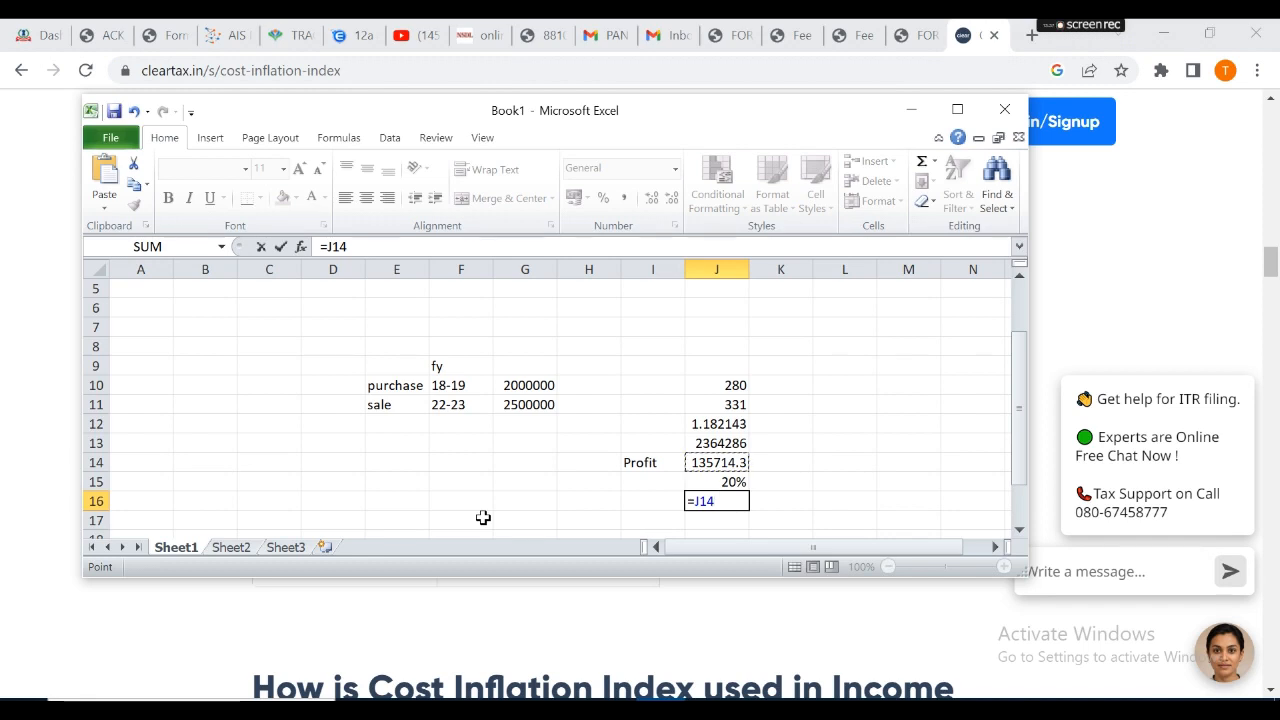
pyautogui.write('*')
pyautogui.press('Up')
pyautogui.press('Return')
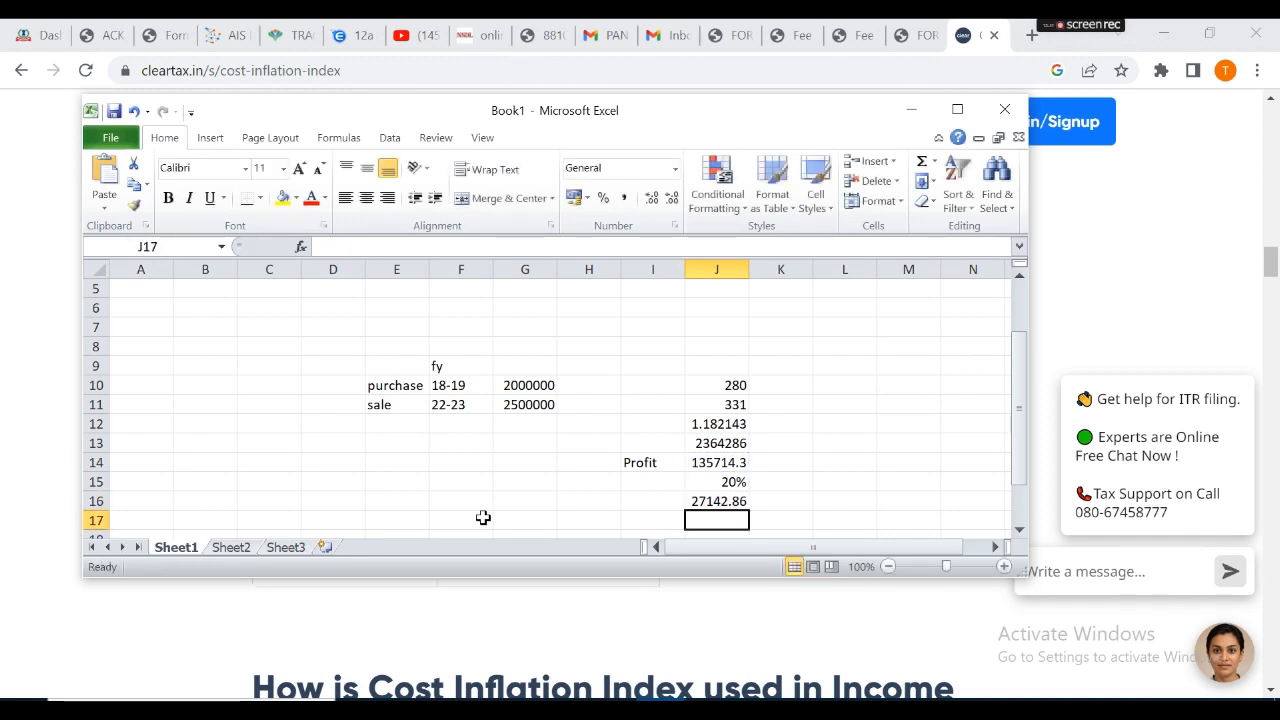
# - Close the Book1 workbook without saving its changes
pyautogui.click(996, 113)
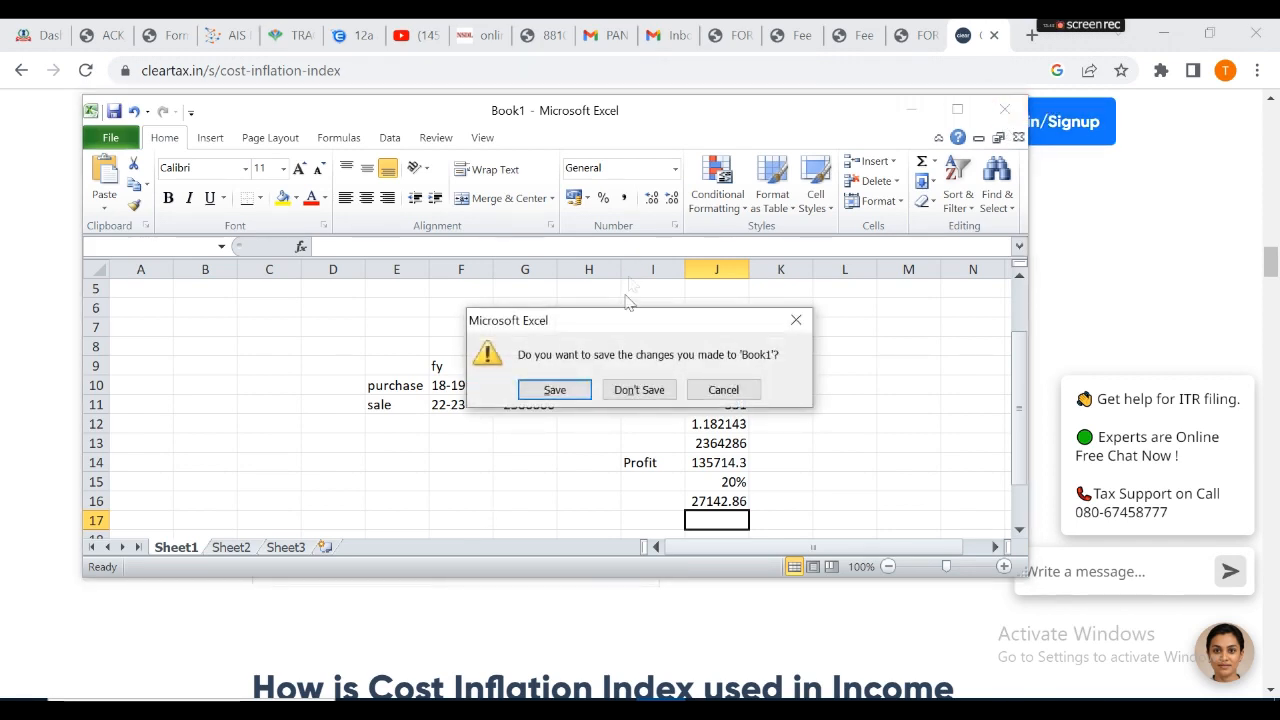
pyautogui.click(640, 390)
pyautogui.scroll(10, 622, 360)
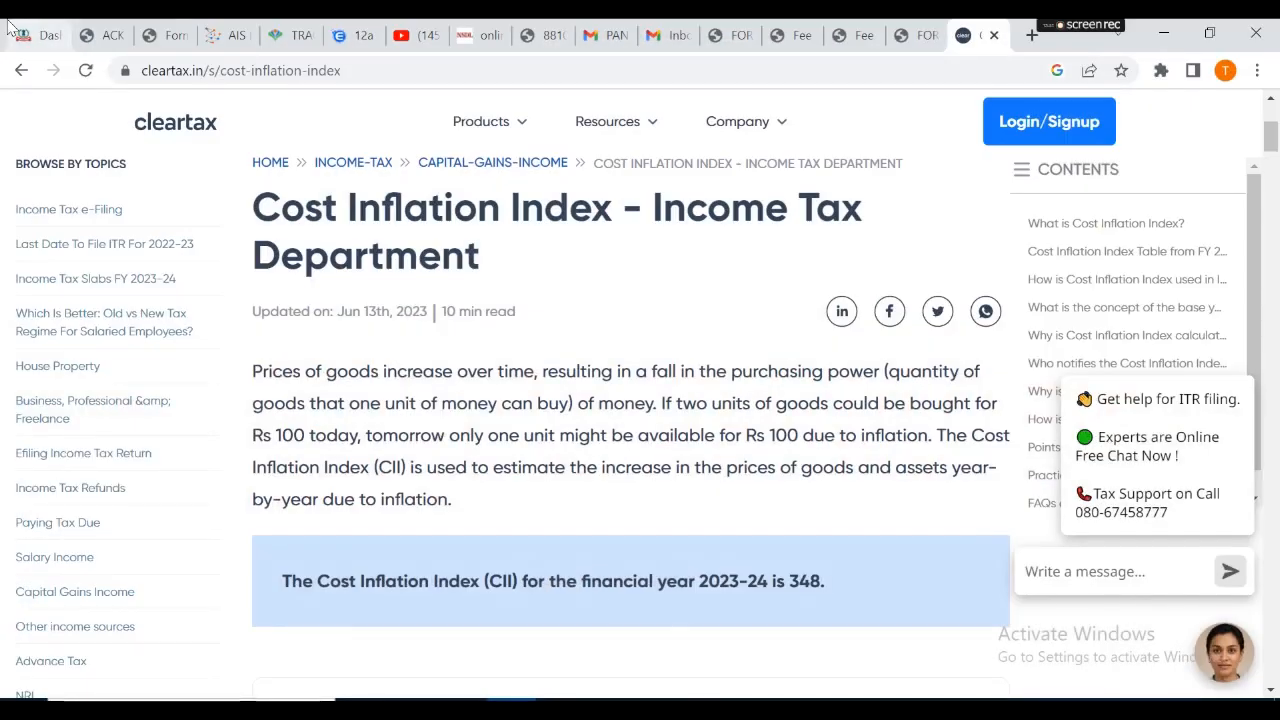
# - Switch to the income tax e-Filing portal and open the page for filing an income tax return
pyautogui.click(12, 30)
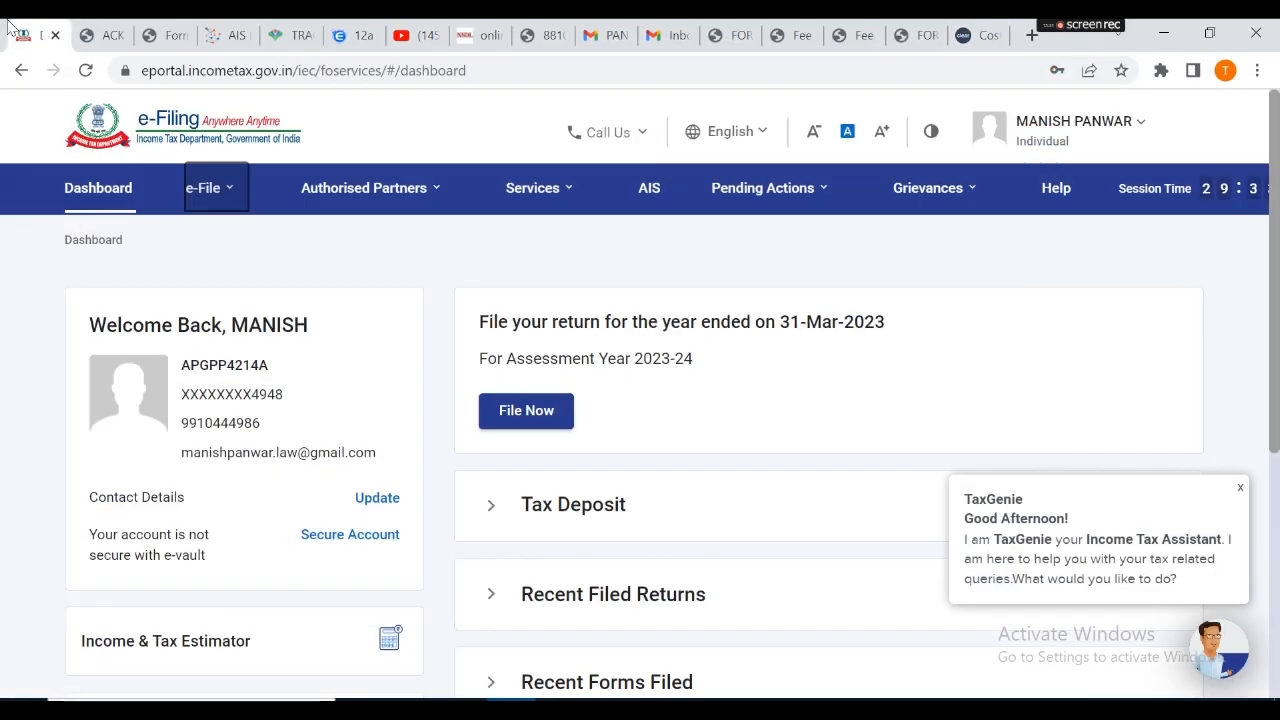
pyautogui.click(926, 188)
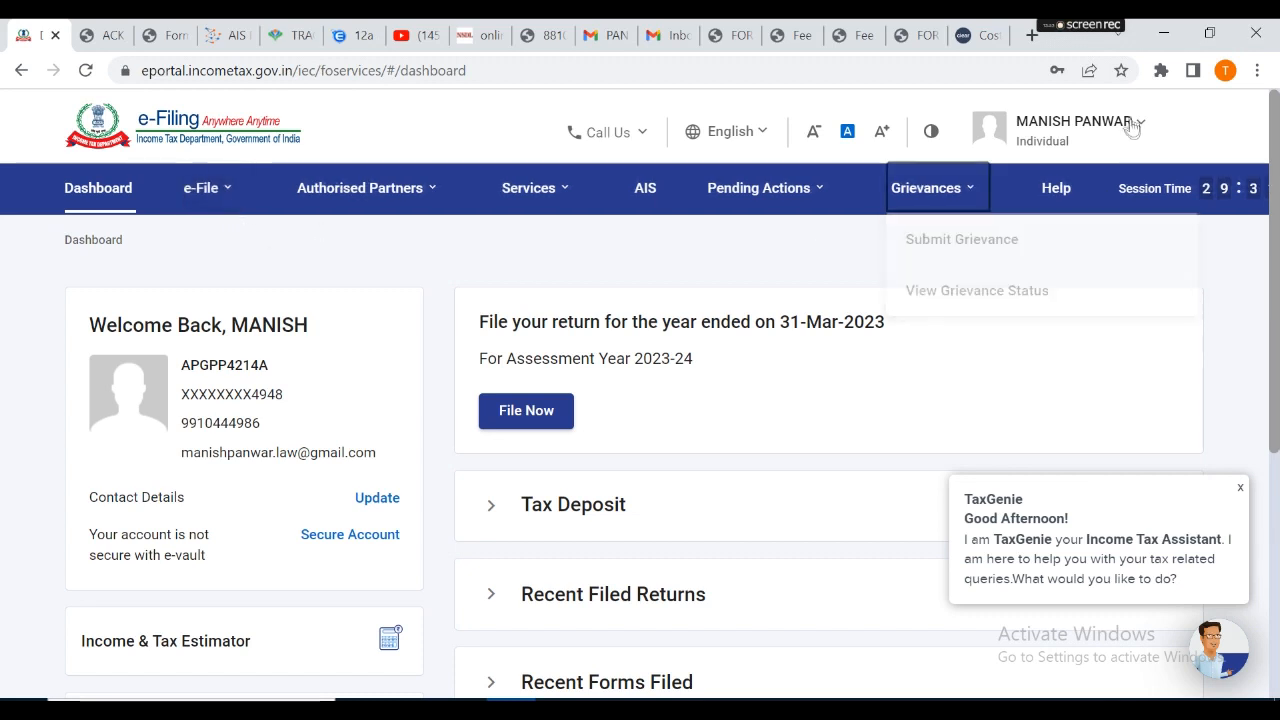
pyautogui.click(122, 194)
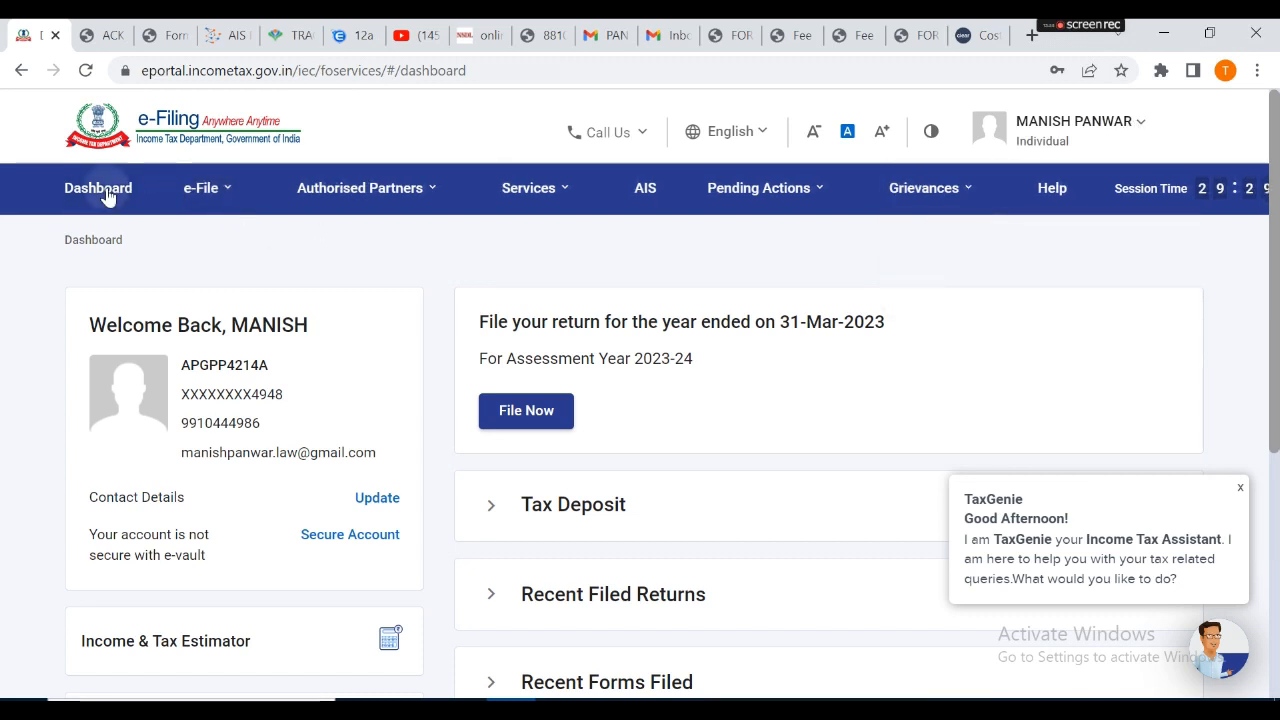
pyautogui.click(234, 200)
pyautogui.click(234, 200)
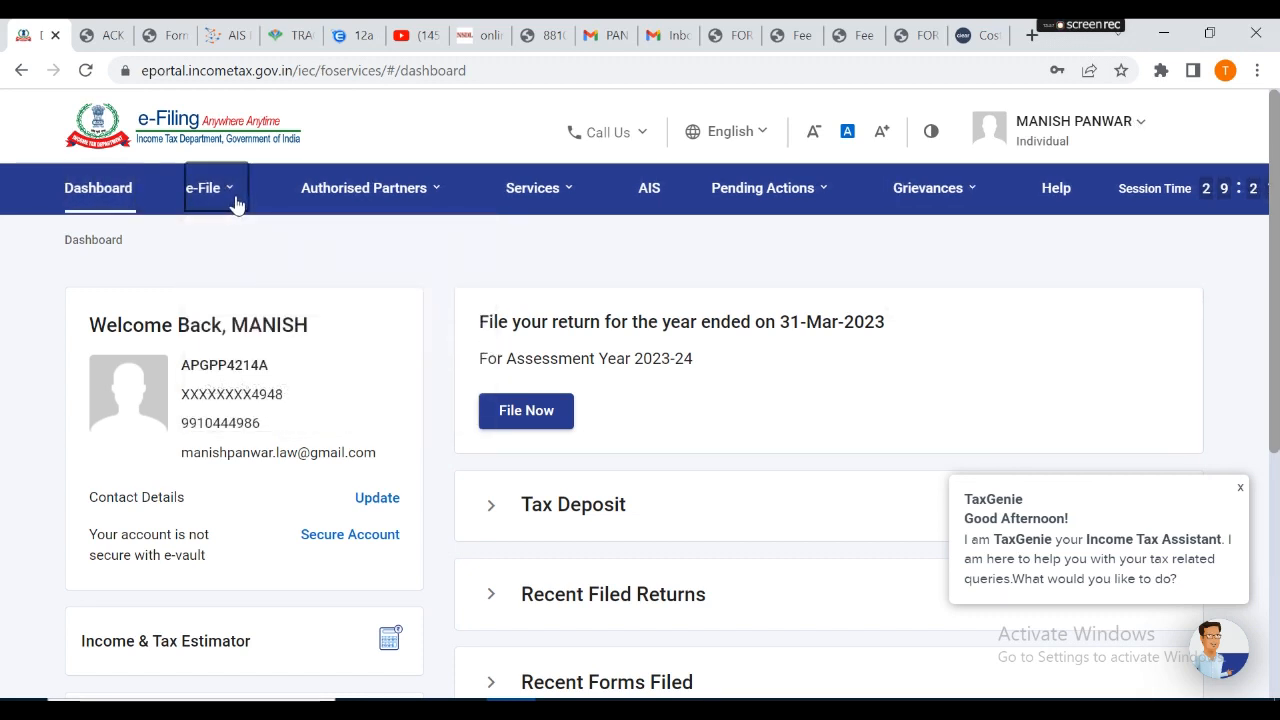
pyautogui.click(231, 183)
pyautogui.moveTo(298, 255)
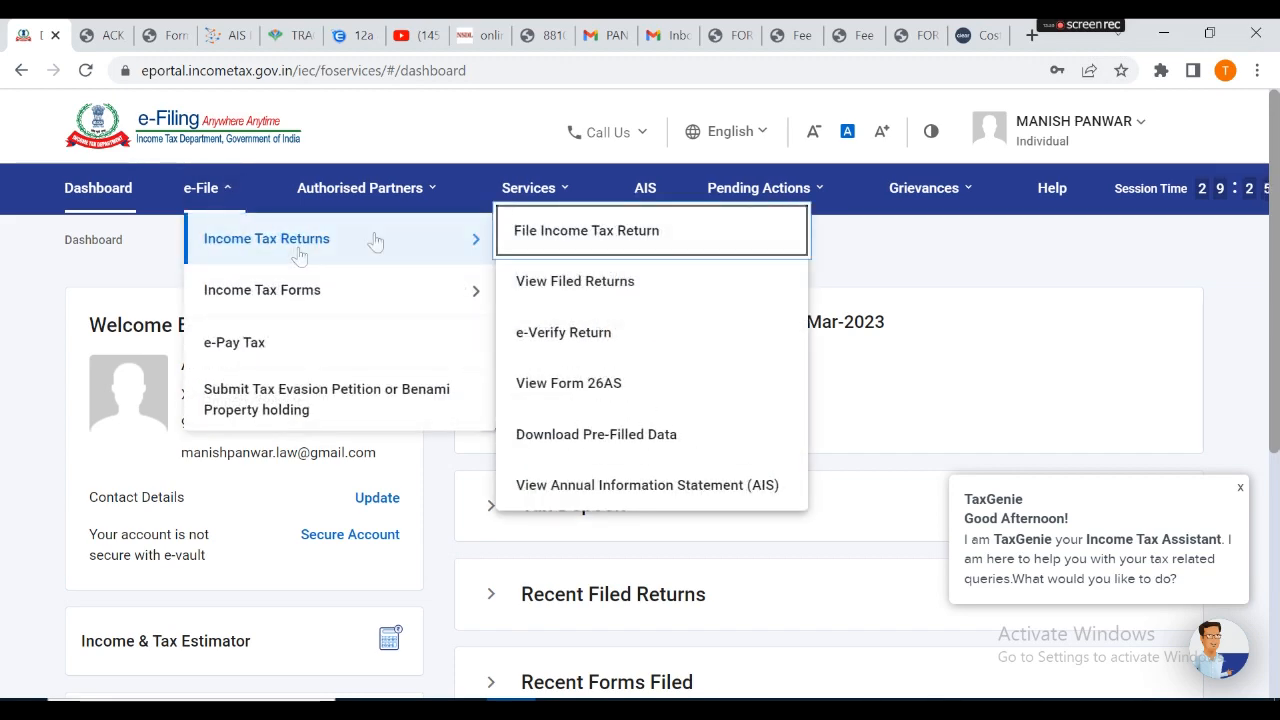
pyautogui.click(561, 247)
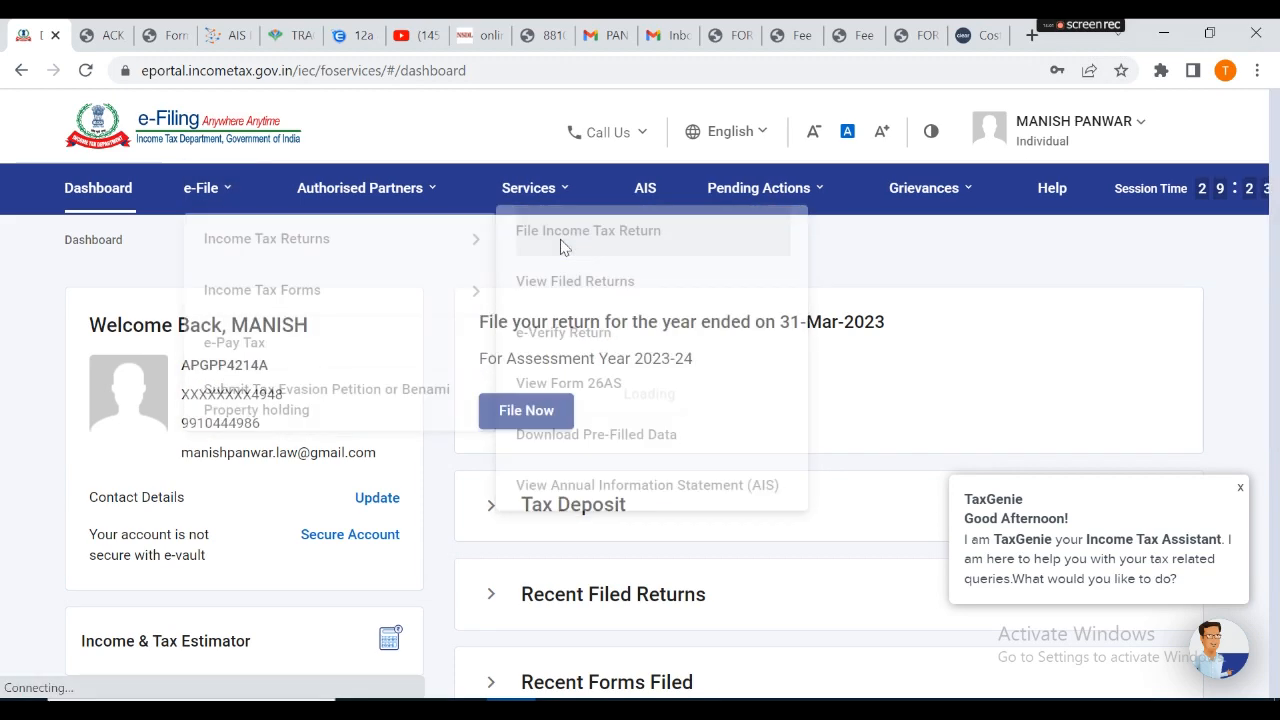
# - Set the assessment year to 2023-24 (Current A.Y.) with online filing and continue
pyautogui.click(283, 420)
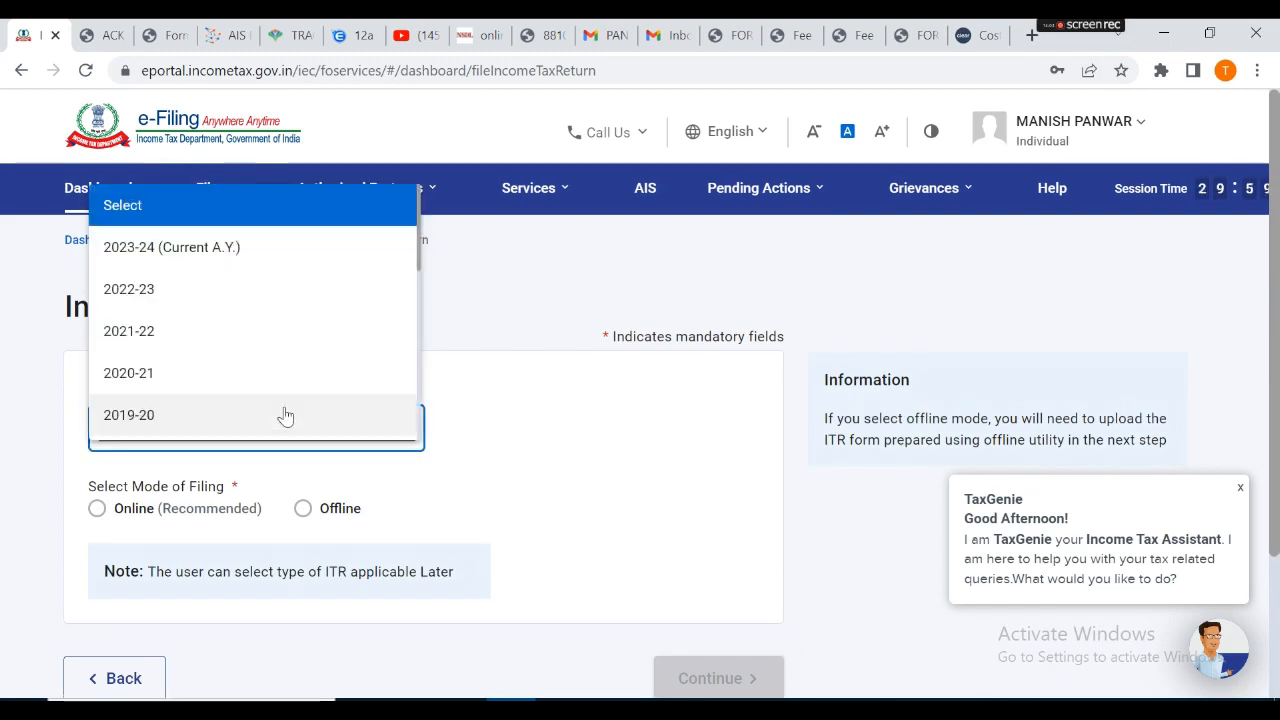
pyautogui.click(171, 246)
pyautogui.click(96, 505)
pyautogui.scroll(-2, 703, 495)
pyautogui.click(703, 495)
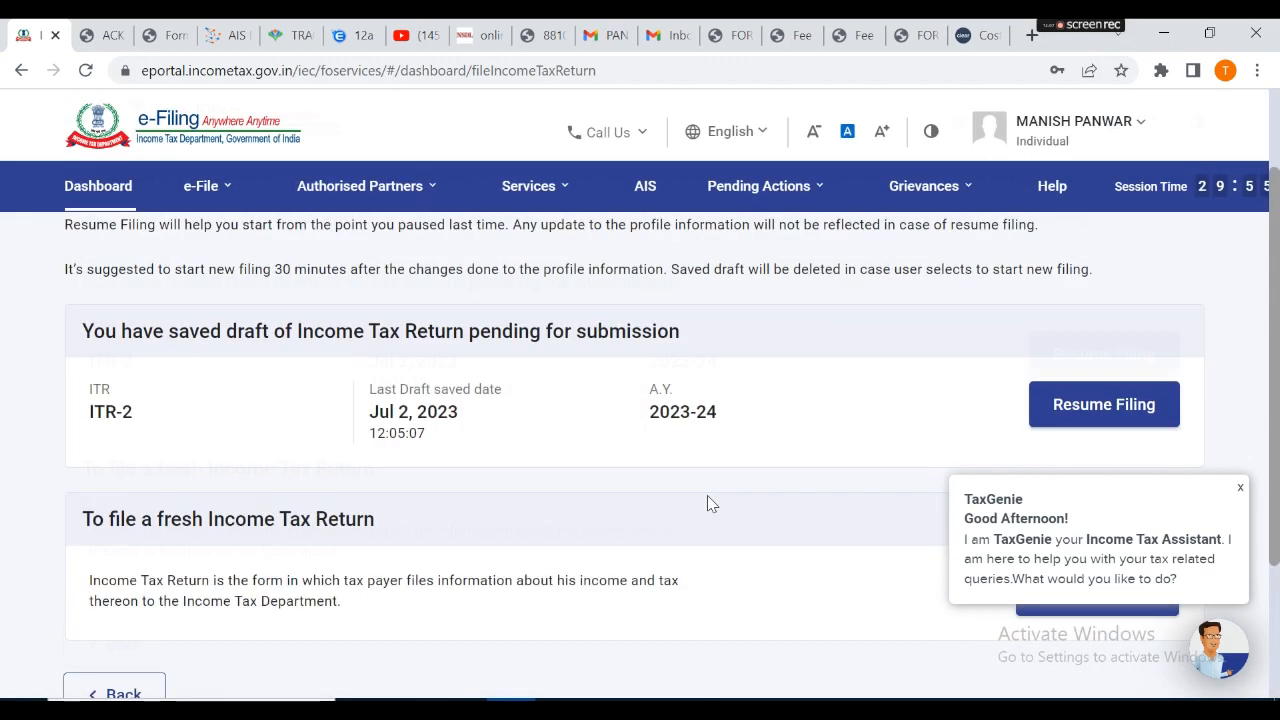
# - Start a new filing instead of resuming the saved draft and proceed with form ITR-2
pyautogui.scroll(-2, 514, 280)
pyautogui.click(1120, 396)
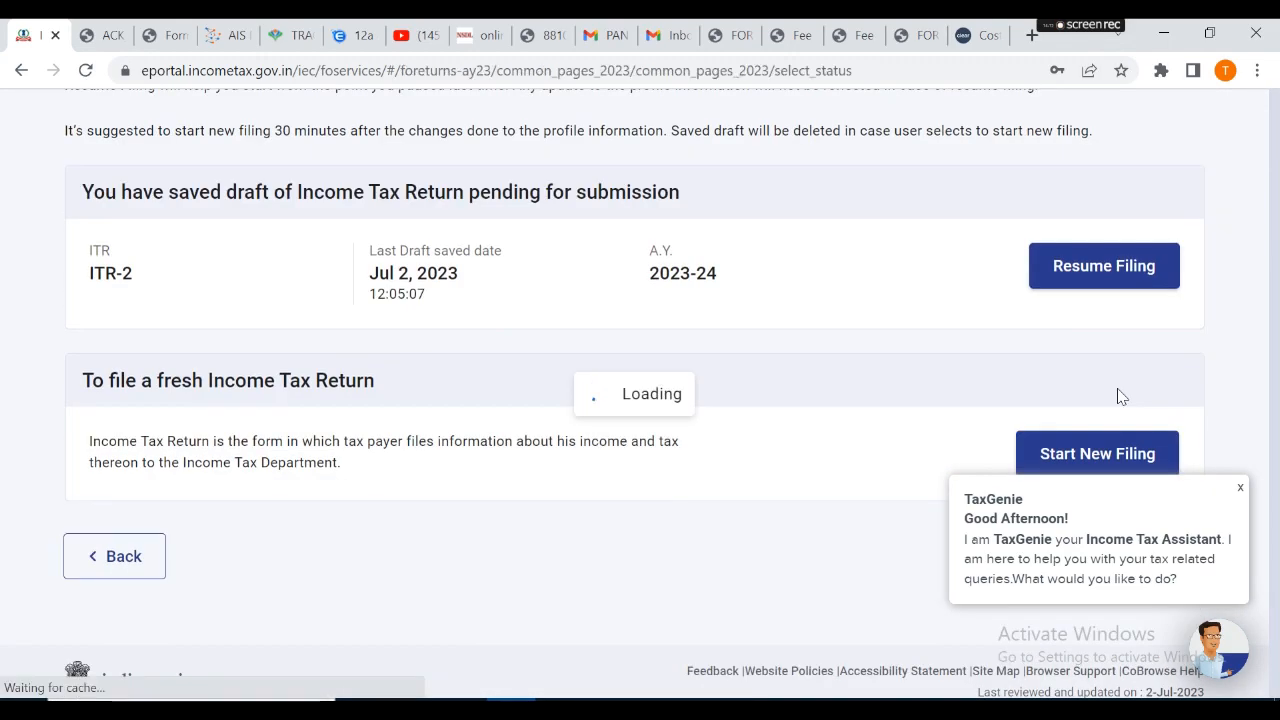
pyautogui.click(842, 448)
pyautogui.click(652, 483)
pyautogui.click(603, 373)
pyautogui.scroll(-2, 615, 420)
pyautogui.click(619, 444)
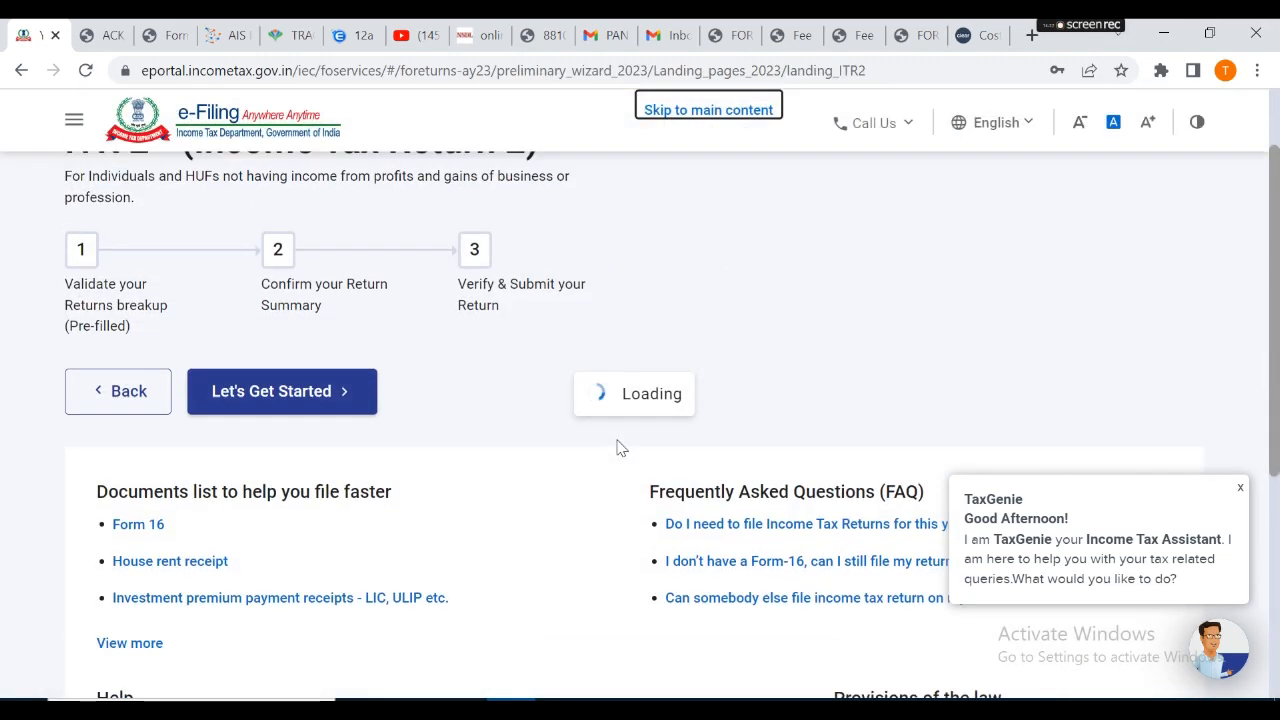
# - Get started with the ITR-2 return, dismiss the TaxGenie chat message and continue to the schedule selection
pyautogui.scroll(-2, 471, 546)
pyautogui.click(290, 368)
pyautogui.click(99, 452)
pyautogui.scroll(-4, 623, 497)
pyautogui.click(1241, 490)
pyautogui.click(1128, 494)
# - Deselect Schedule Salary in the Income category and review the remaining income schedules
pyautogui.scroll(-2, 537, 489)
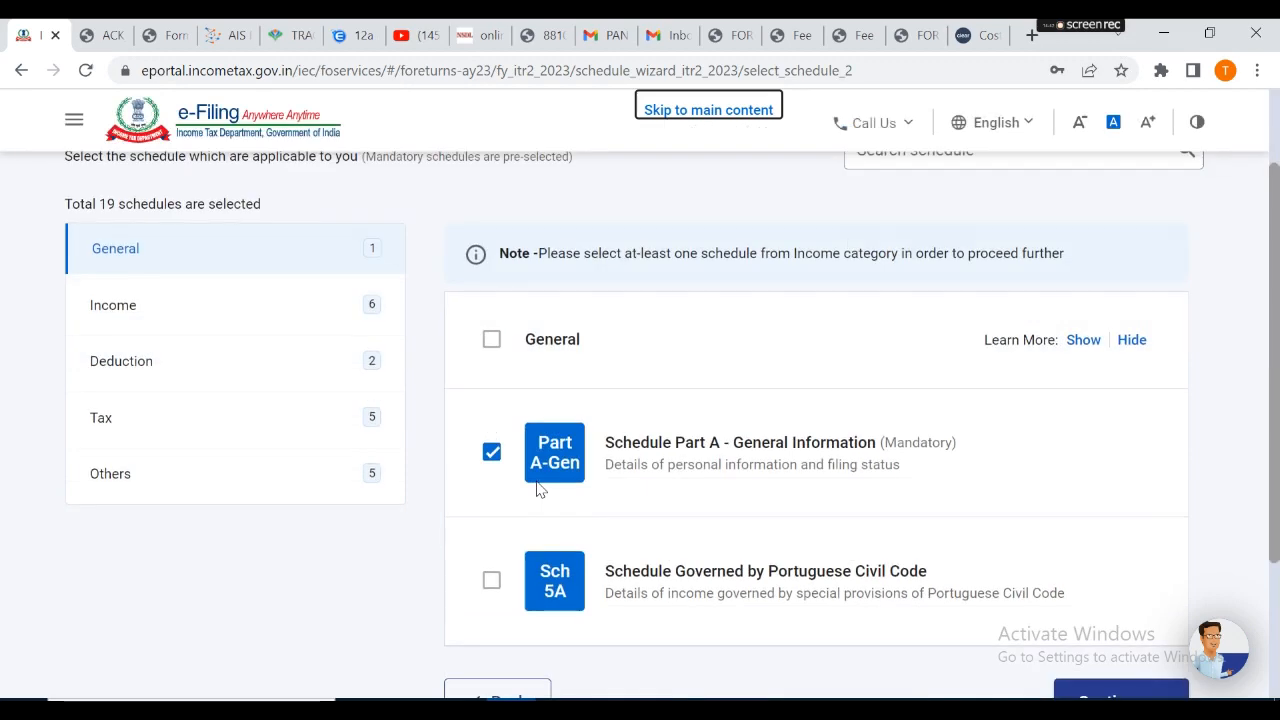
pyautogui.click(287, 302)
pyautogui.scroll(-1, 724, 442)
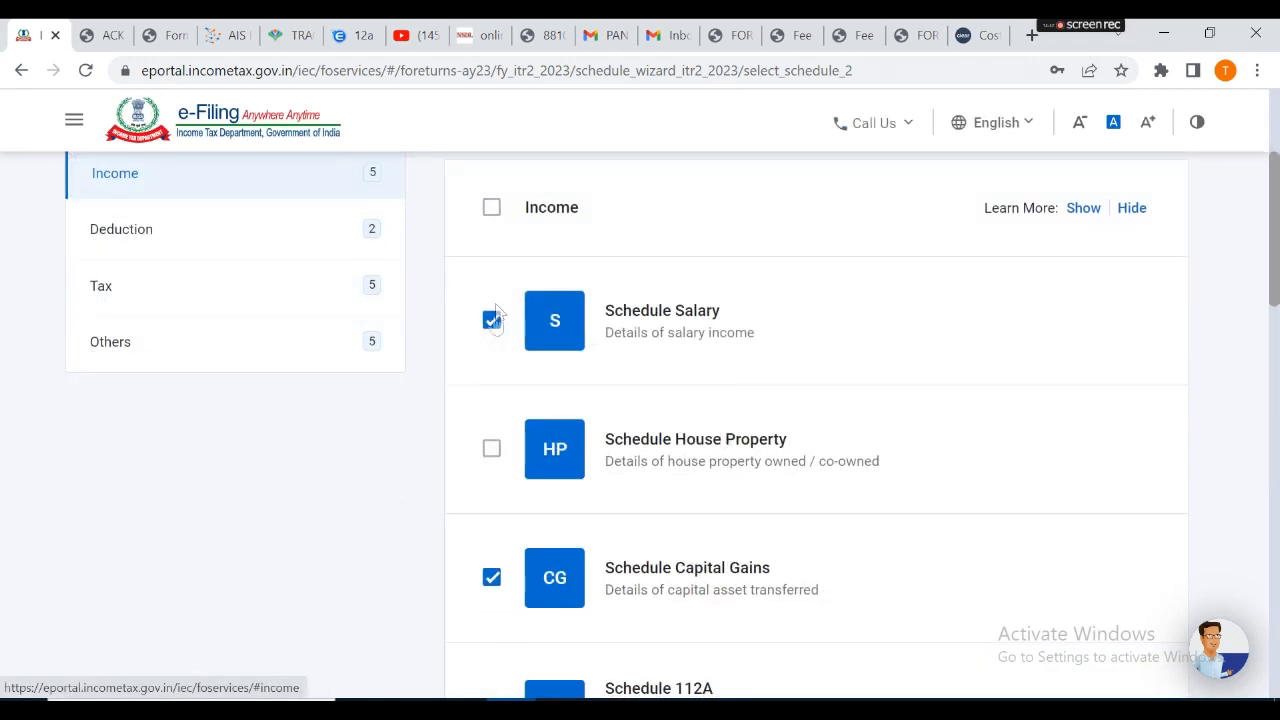
pyautogui.scroll(-2, 680, 534)
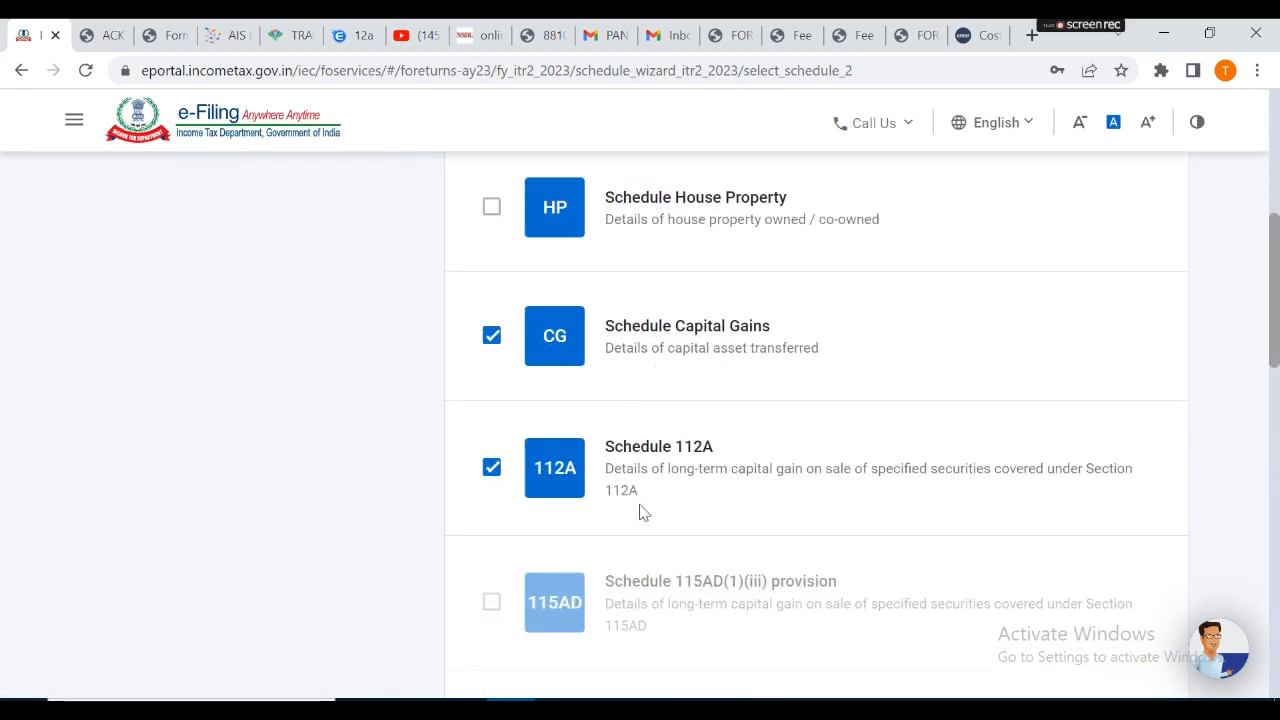
pyautogui.scroll(1, 737, 520)
pyautogui.scroll(-5, 737, 520)
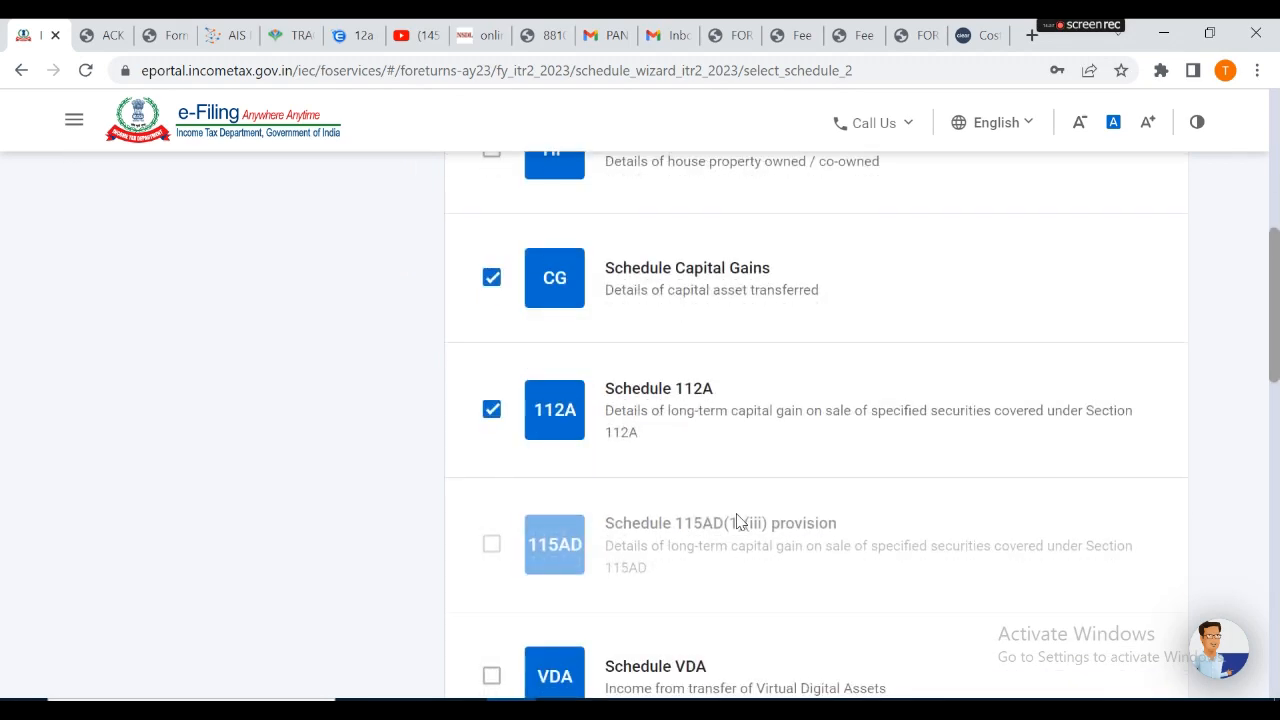
pyautogui.scroll(-3, 628, 480)
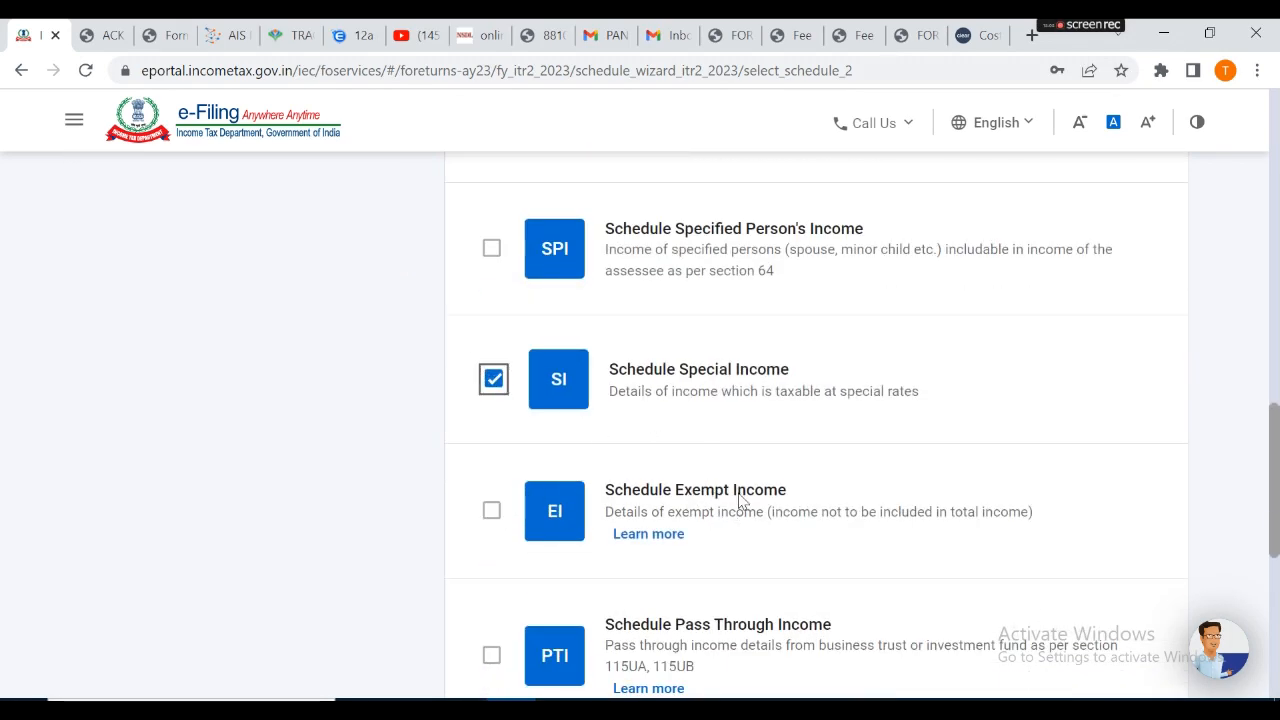
pyautogui.scroll(-4, 742, 501)
pyautogui.scroll(15, 742, 501)
pyautogui.scroll(-3, 742, 501)
pyautogui.scroll(-6, 740, 501)
pyautogui.scroll(1, 740, 501)
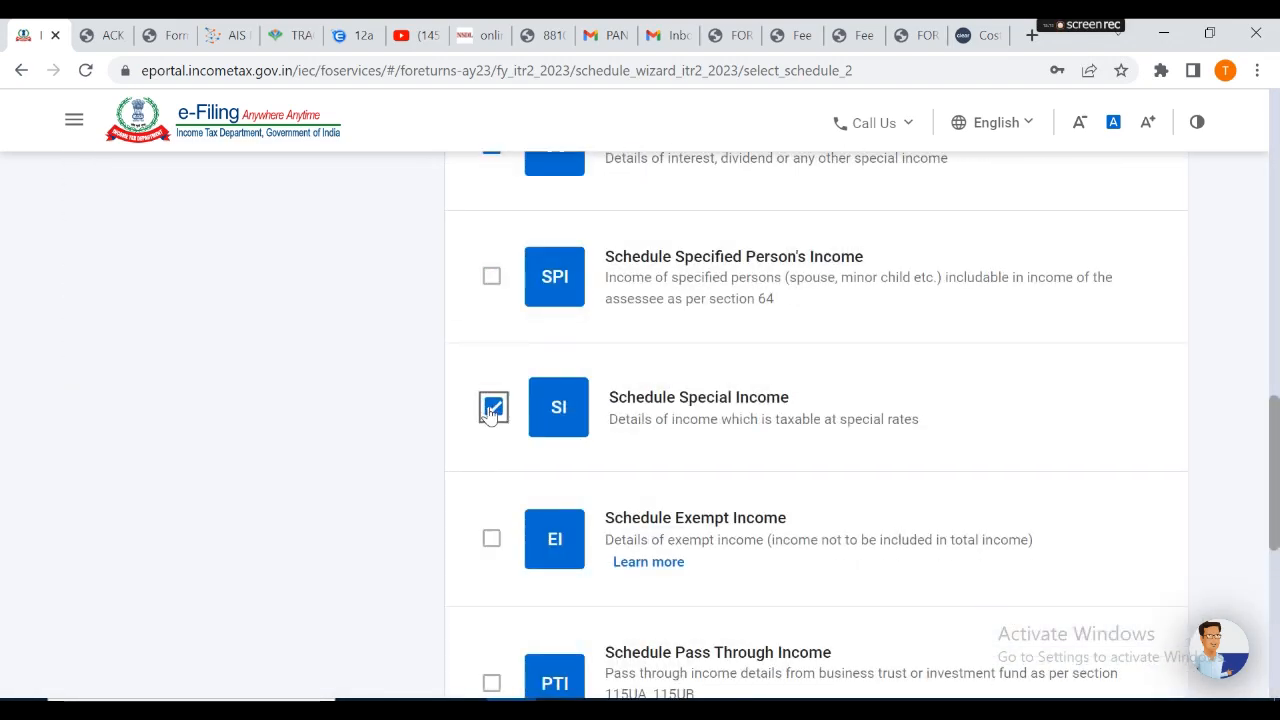
# - Deselect Schedule Deduction under Section 80D in the Deduction category
pyautogui.scroll(10, 443, 403)
pyautogui.click(209, 538)
pyautogui.scroll(-4, 760, 528)
pyautogui.scroll(5, 409, 491)
pyautogui.scroll(-6, 566, 549)
pyautogui.click(491, 302)
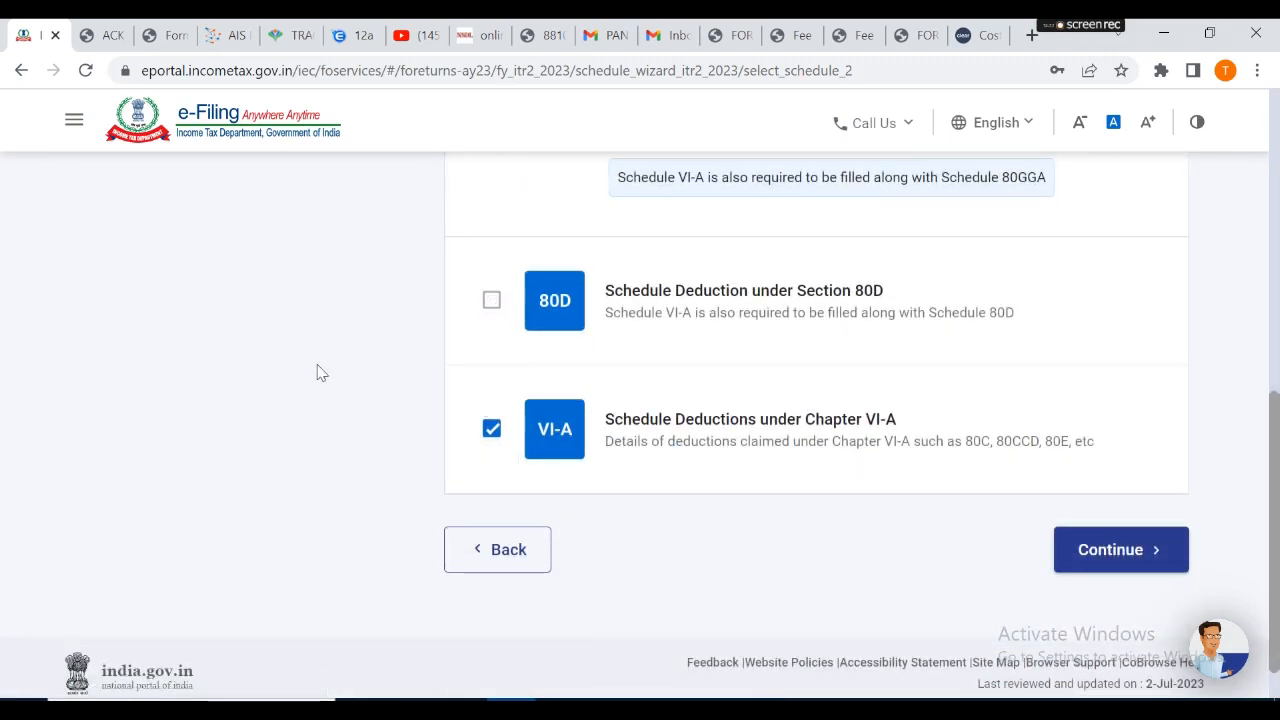
# - Review the schedules selected in the Tax and Others categories, including Schedule CYLA and Schedule BFLA
pyautogui.scroll(5, 316, 372)
pyautogui.click(143, 357)
pyautogui.scroll(-6, 686, 479)
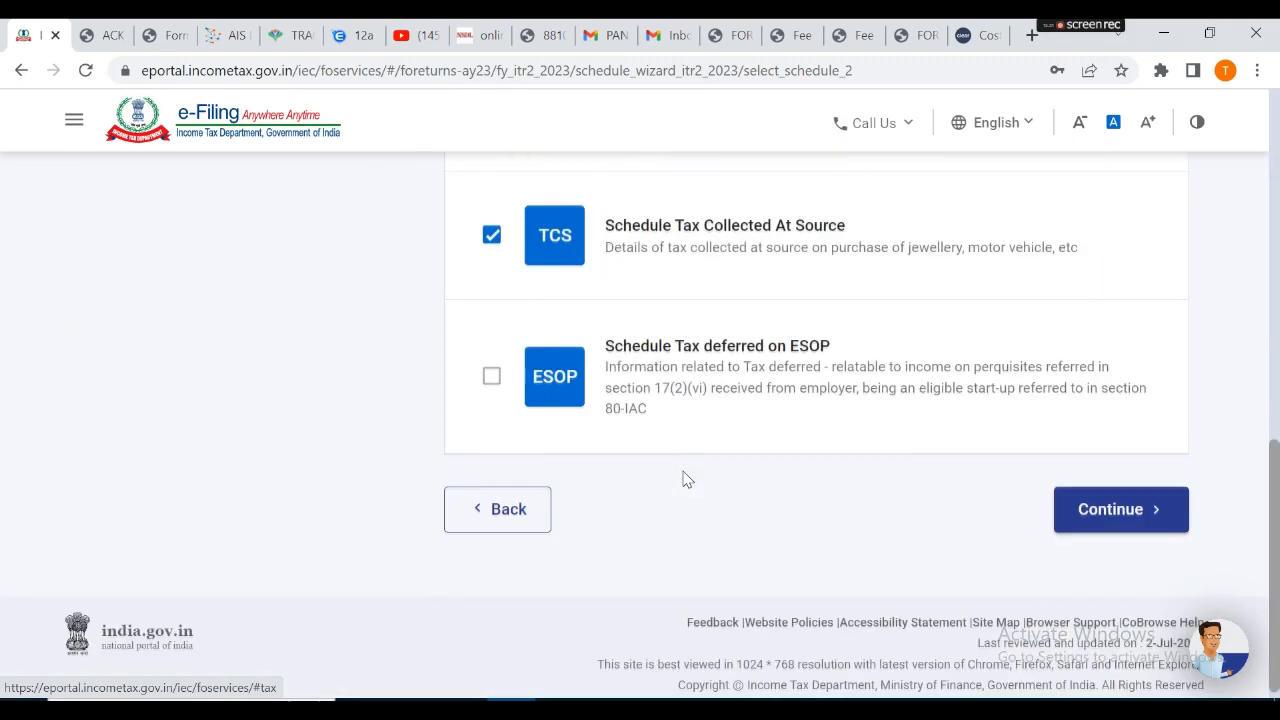
pyautogui.scroll(10, 686, 479)
pyautogui.click(260, 210)
pyautogui.scroll(2, 640, 397)
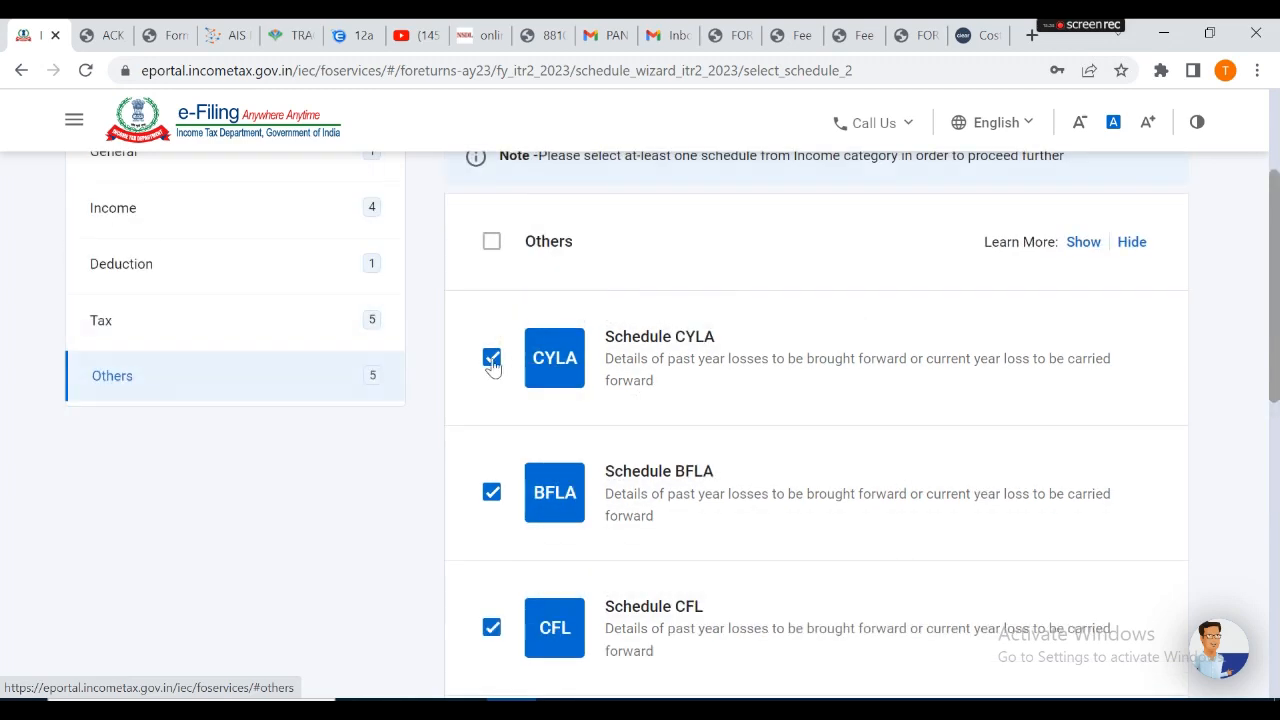
pyautogui.moveTo(492, 490); pyautogui.dragTo(866, 500)
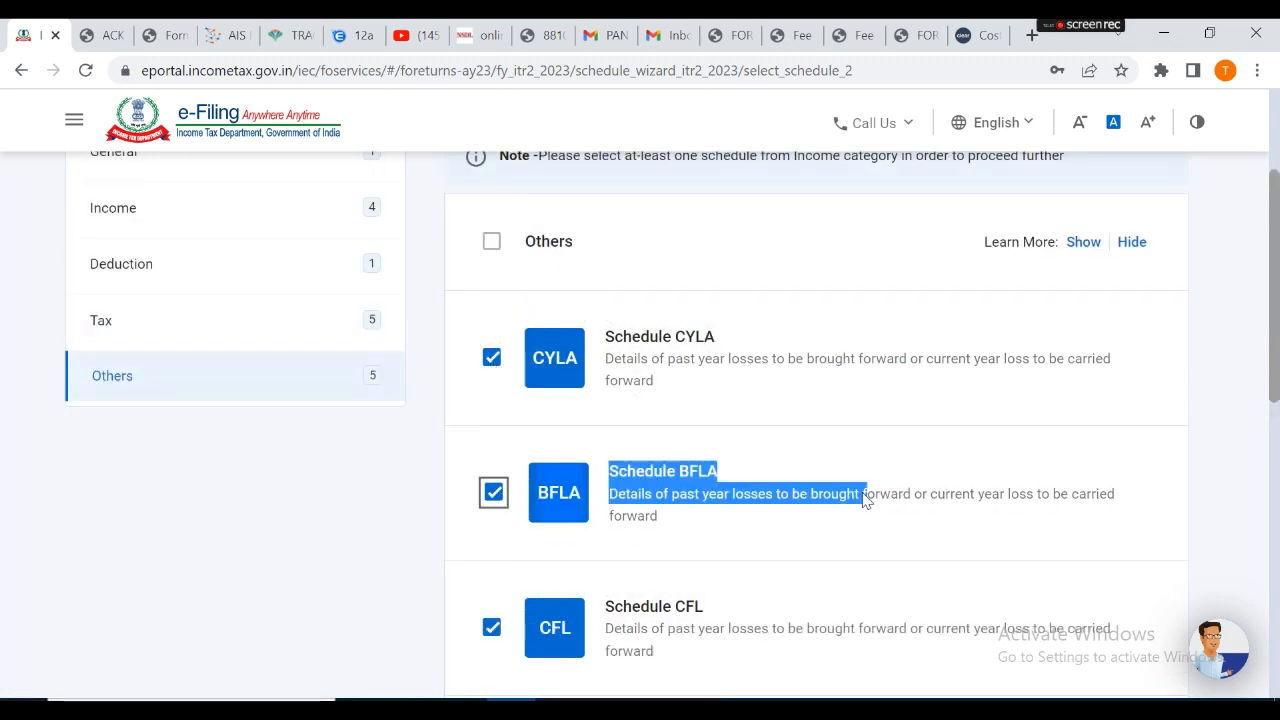
pyautogui.click(491, 363)
pyautogui.scroll(-8, 1034, 470)
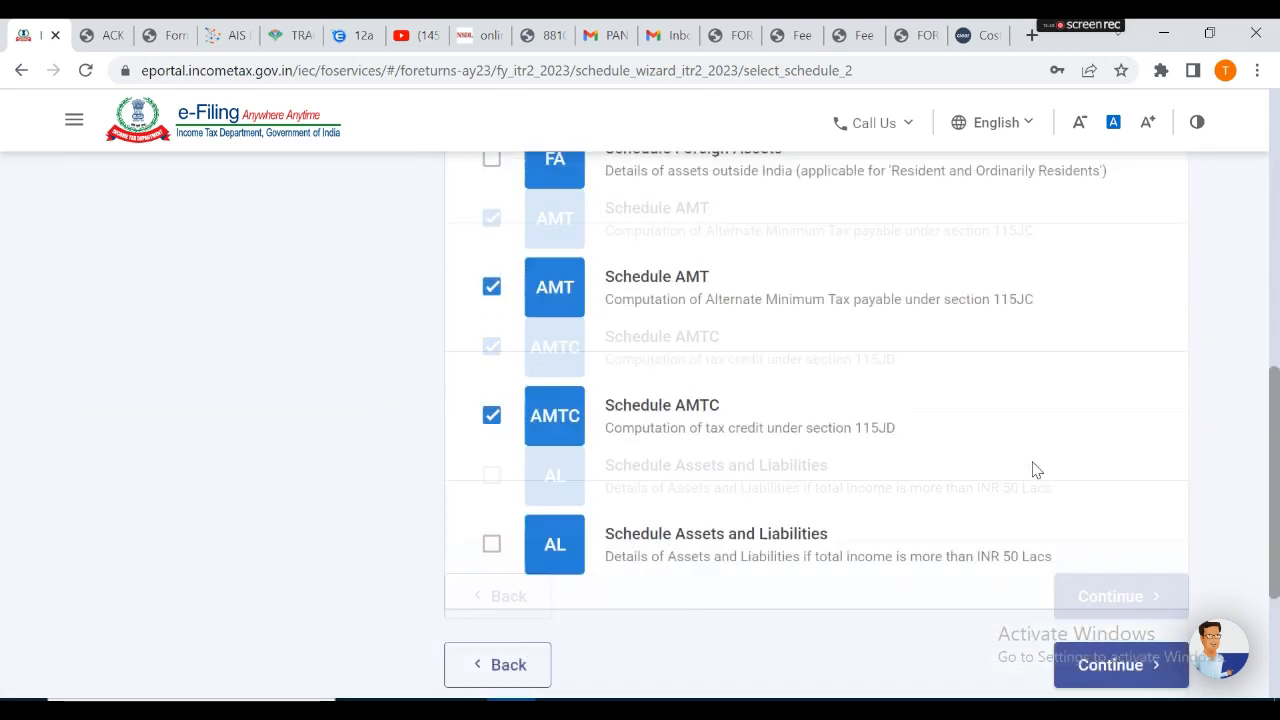
# - Confirm the schedule selection, keep No for the new tax regime u/s 115BAC and continue
pyautogui.click(1121, 497)
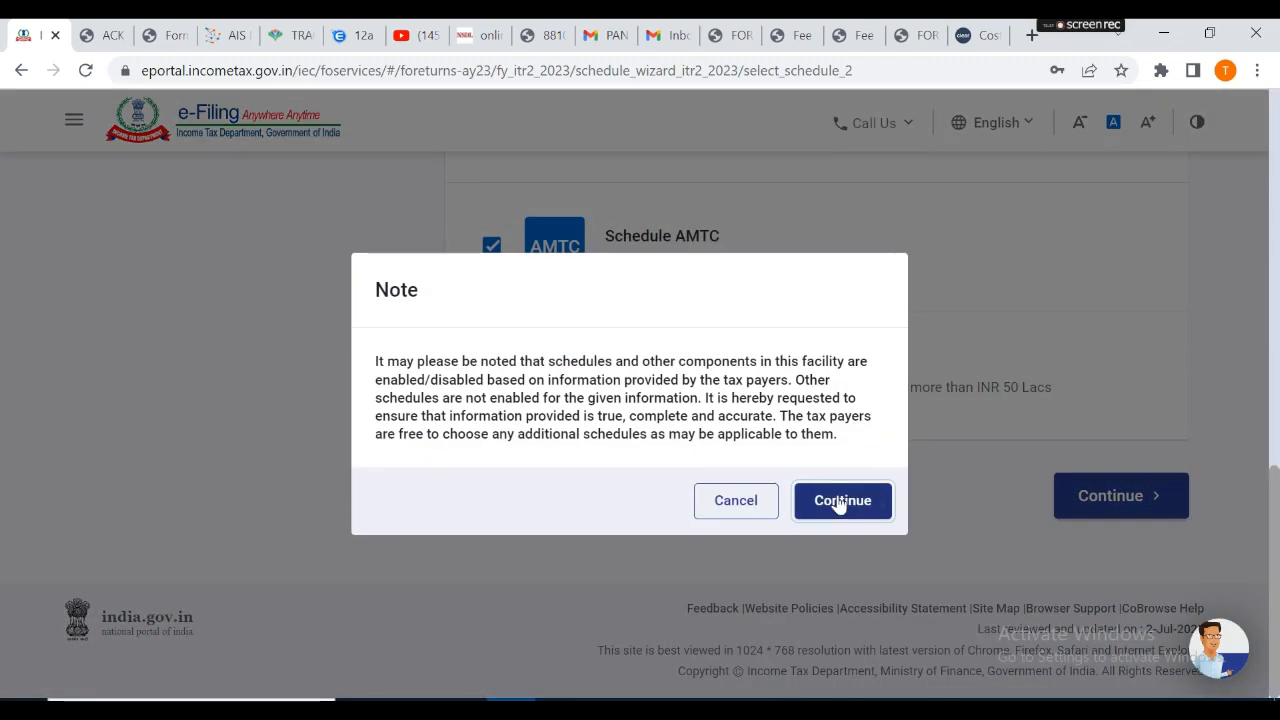
pyautogui.click(842, 500)
pyautogui.click(733, 492)
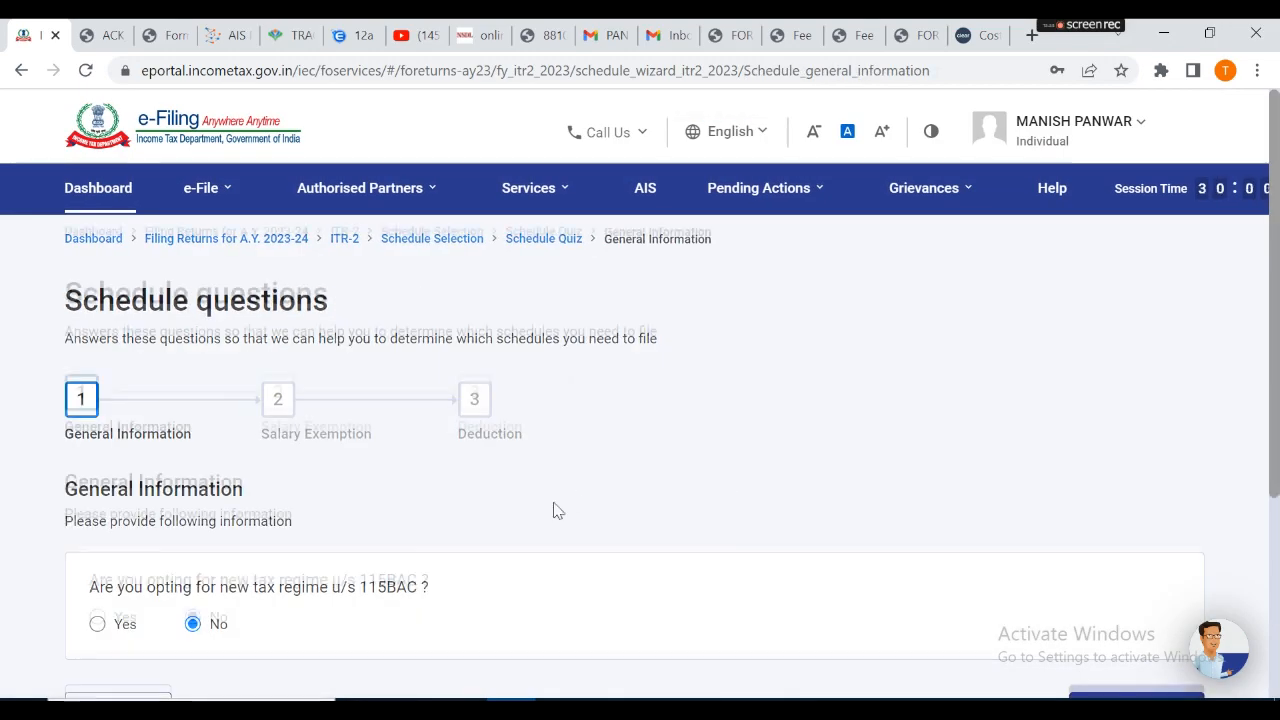
pyautogui.scroll(-3, 620, 470)
pyautogui.click(1130, 424)
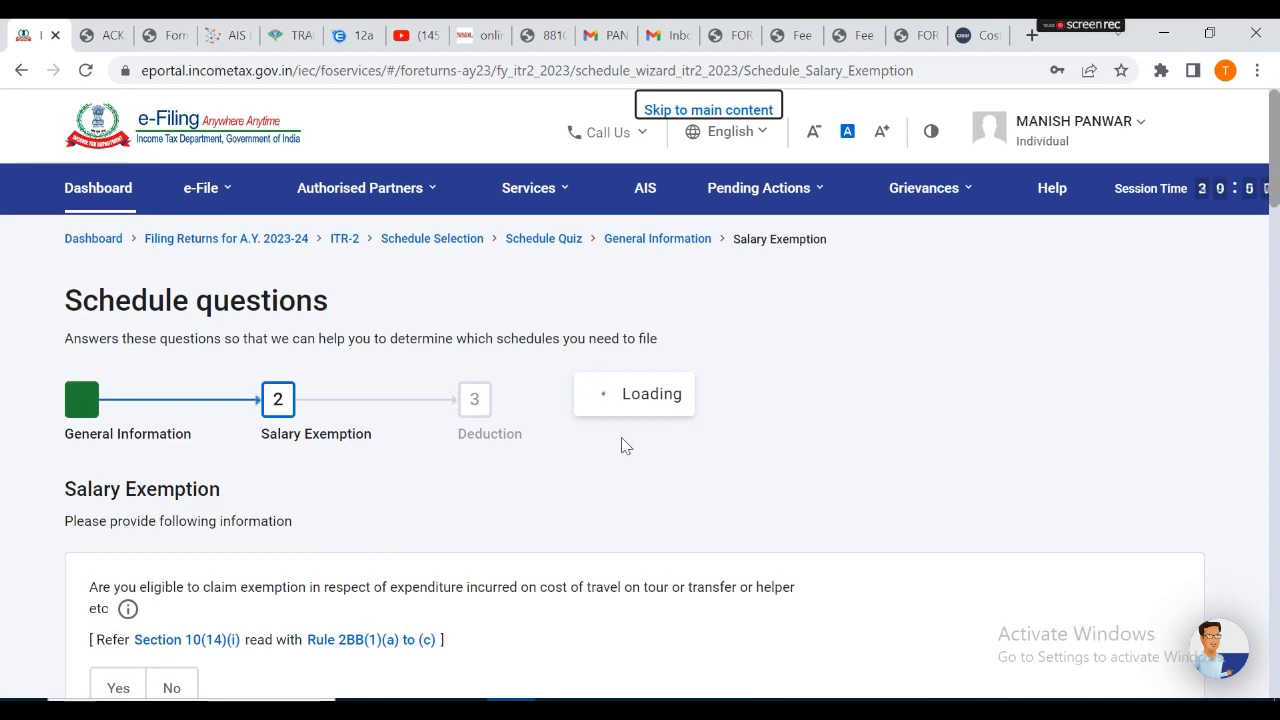
# - Answer No to the deduction questions, give the Section 80C amount as 1,80,100 and continue to the schedules summary
pyautogui.scroll(-10, 622, 440)
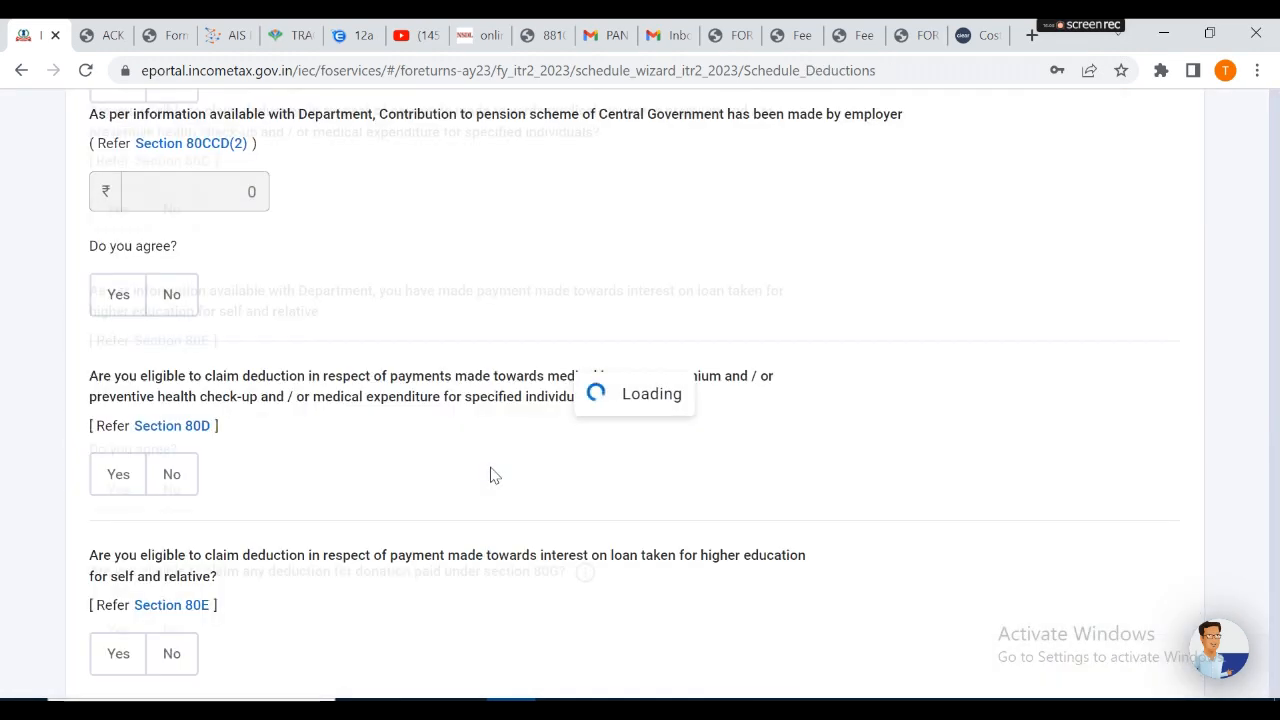
pyautogui.click(116, 514)
pyautogui.click(170, 514)
pyautogui.write('180100')
pyautogui.scroll(-20, 425, 501)
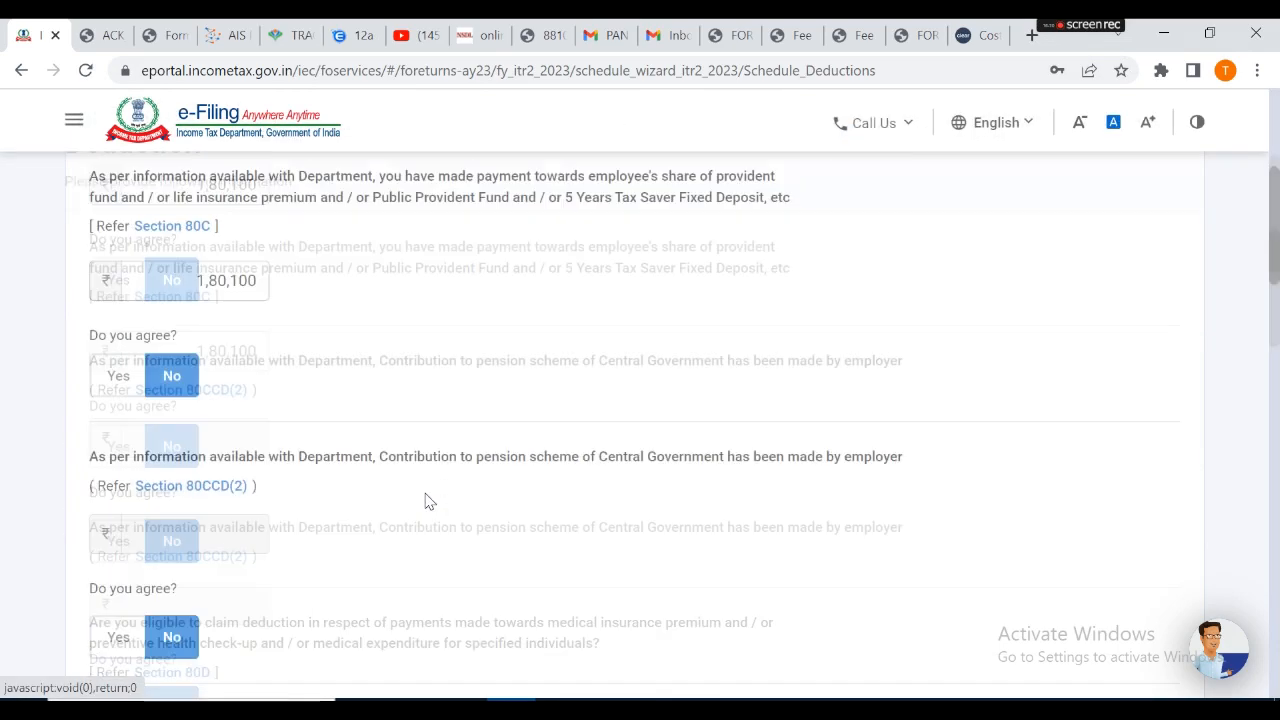
pyautogui.click(1133, 540)
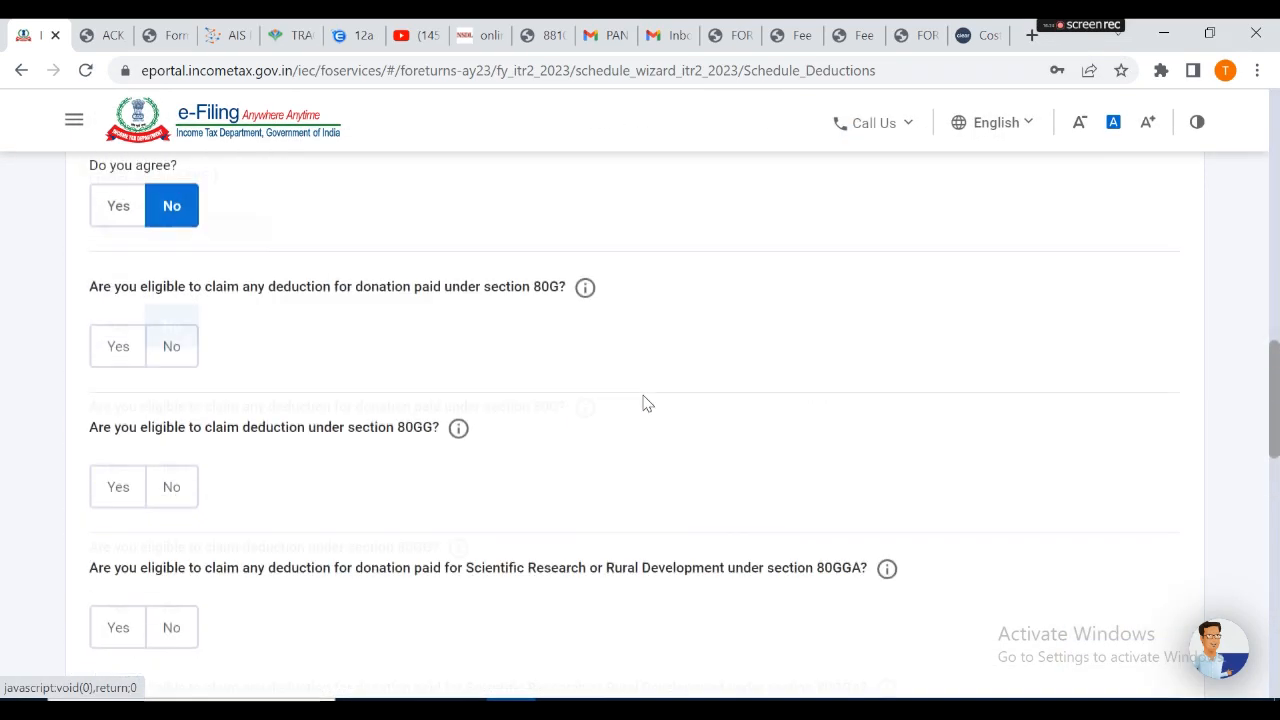
pyautogui.click(157, 400)
pyautogui.scroll(-15, 397, 486)
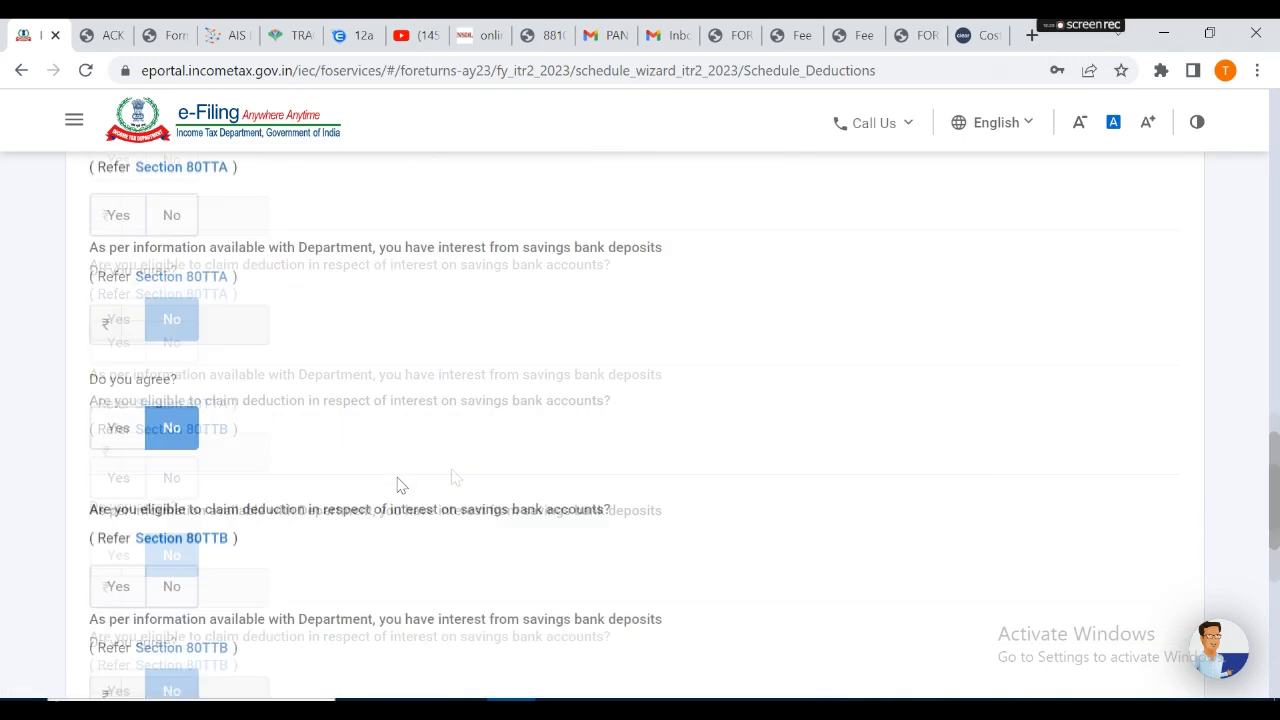
pyautogui.click(1161, 416)
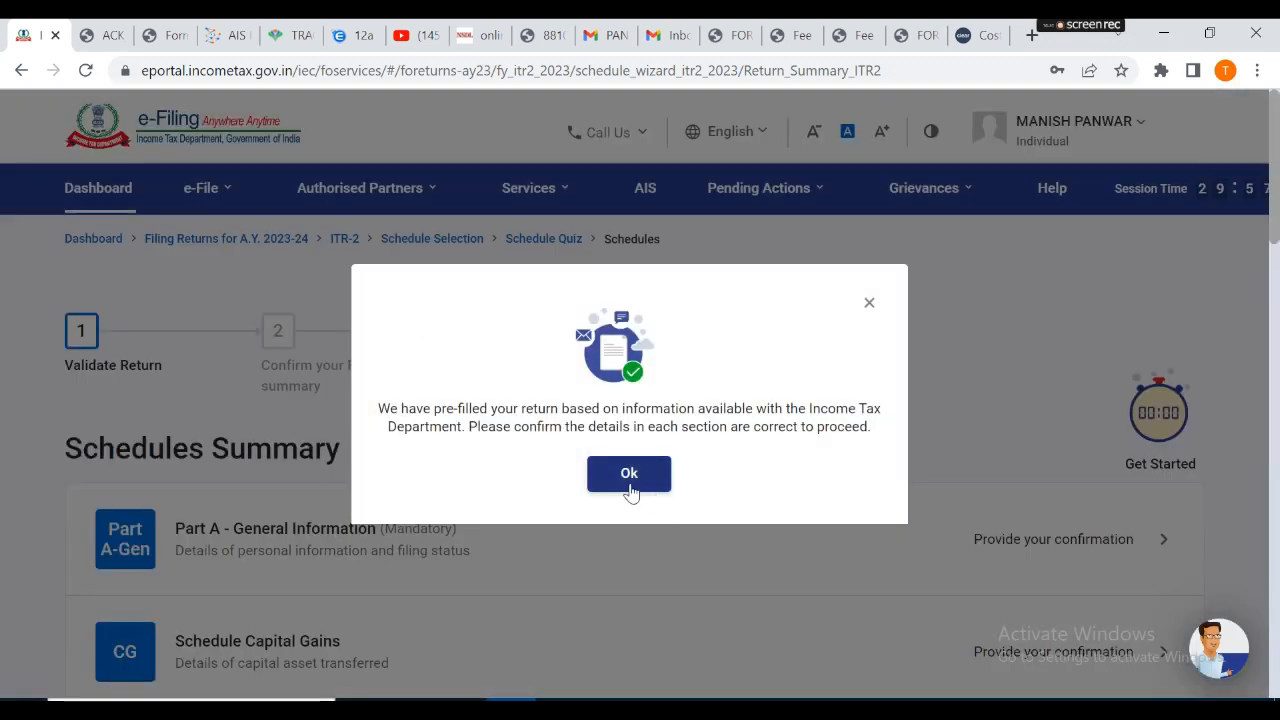
# - Acknowledge the pre-filled data notice and expand the contact details in Part A - General Information
pyautogui.click(629, 484)
pyautogui.click(457, 527)
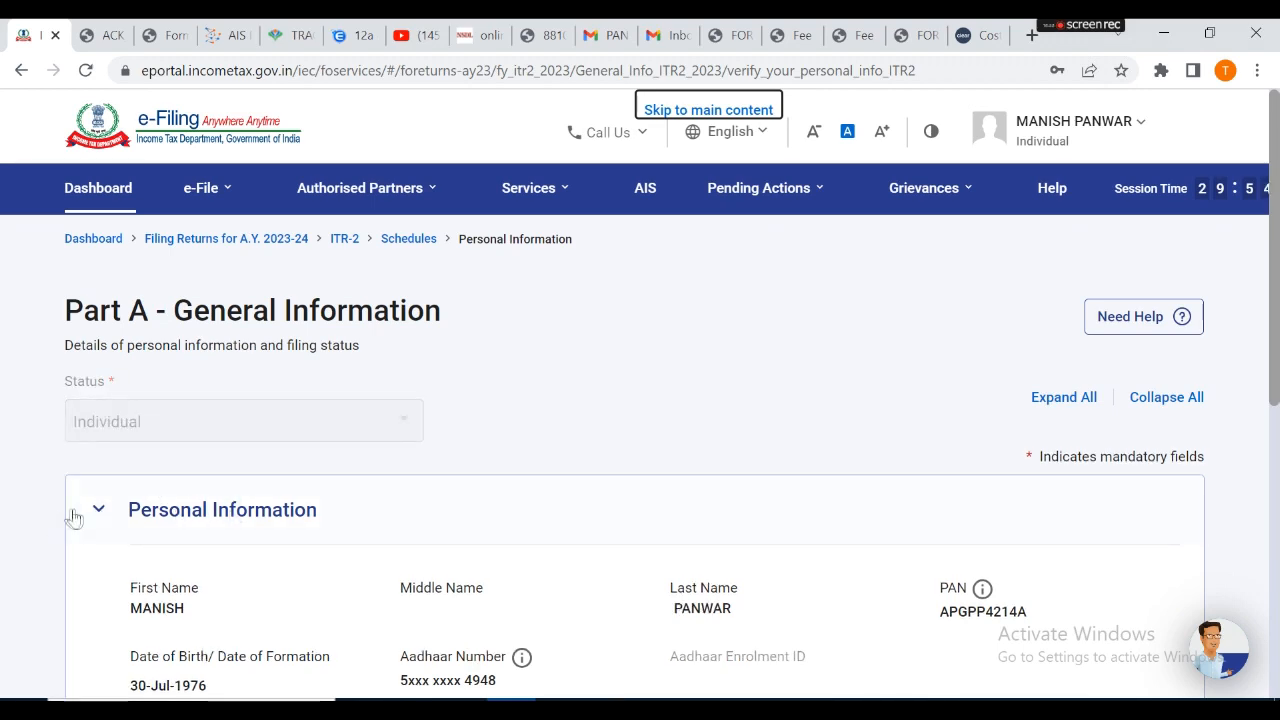
pyautogui.scroll(-5, 370, 630)
pyautogui.click(94, 294)
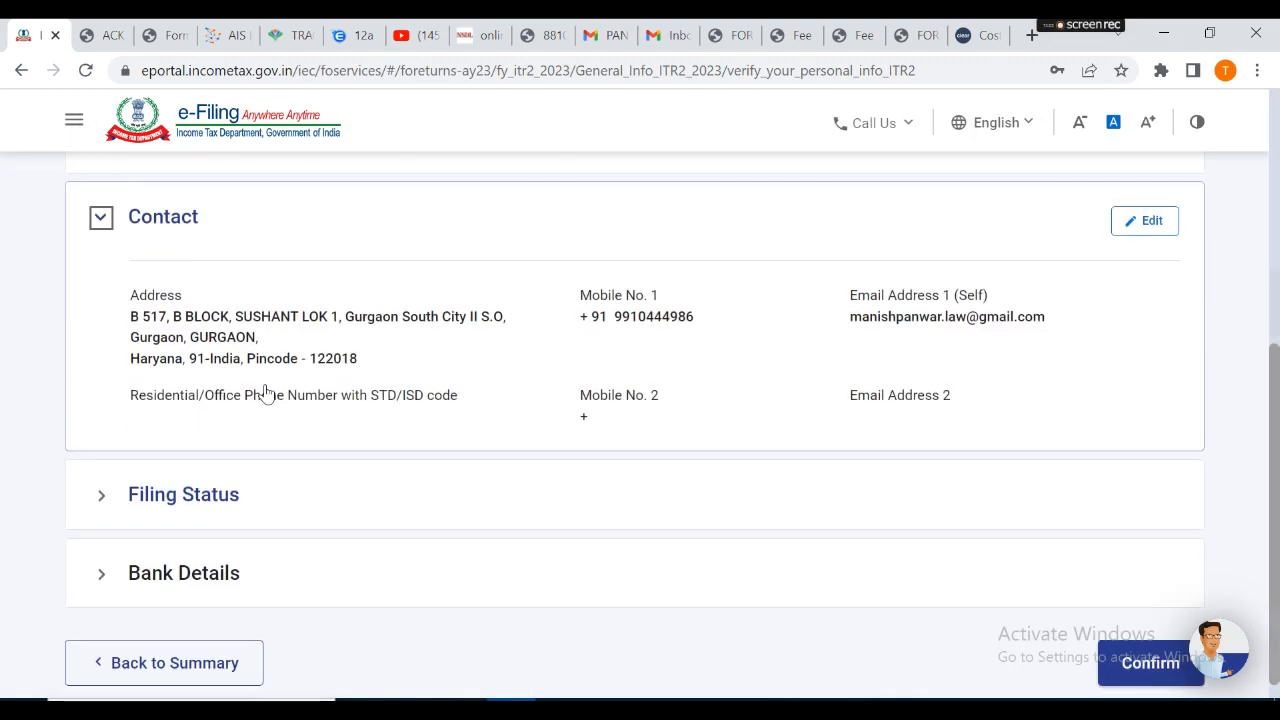
# - In the filing status, set the residential status to Resident with the condition of 182 days or more in India during the previous year
pyautogui.click(305, 502)
pyautogui.scroll(-10, 305, 500)
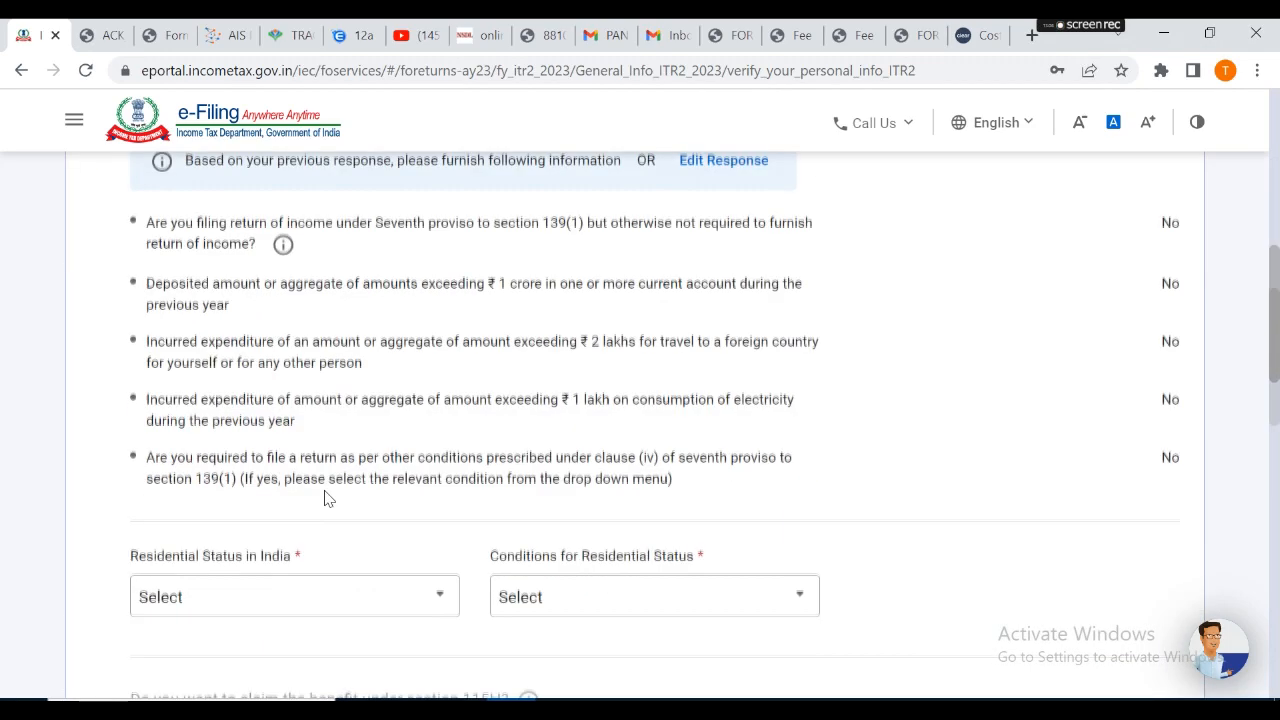
pyautogui.click(250, 425)
pyautogui.click(232, 503)
pyautogui.click(560, 428)
pyautogui.click(586, 520)
pyautogui.scroll(2, 770, 334)
pyautogui.scroll(5, 770, 334)
pyautogui.scroll(-7, 770, 334)
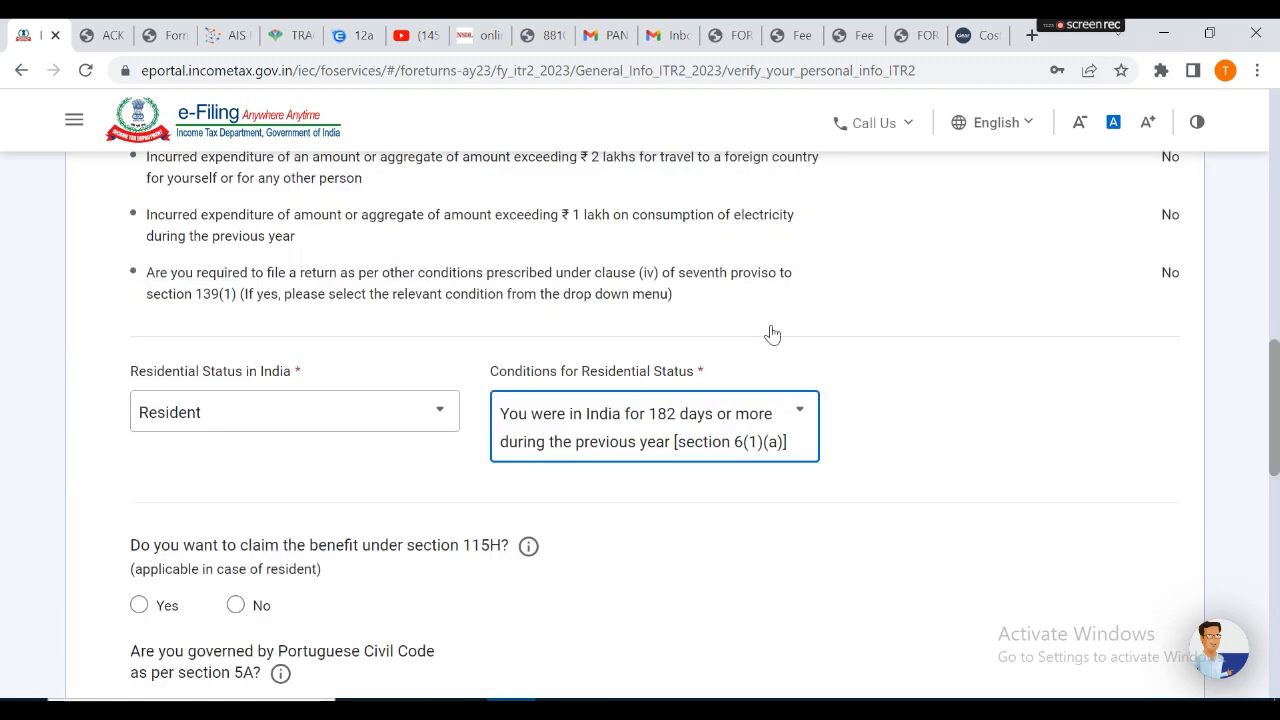
# - Review the available conditions for residential status in the filing status section, keeping the current choice
pyautogui.click(689, 440)
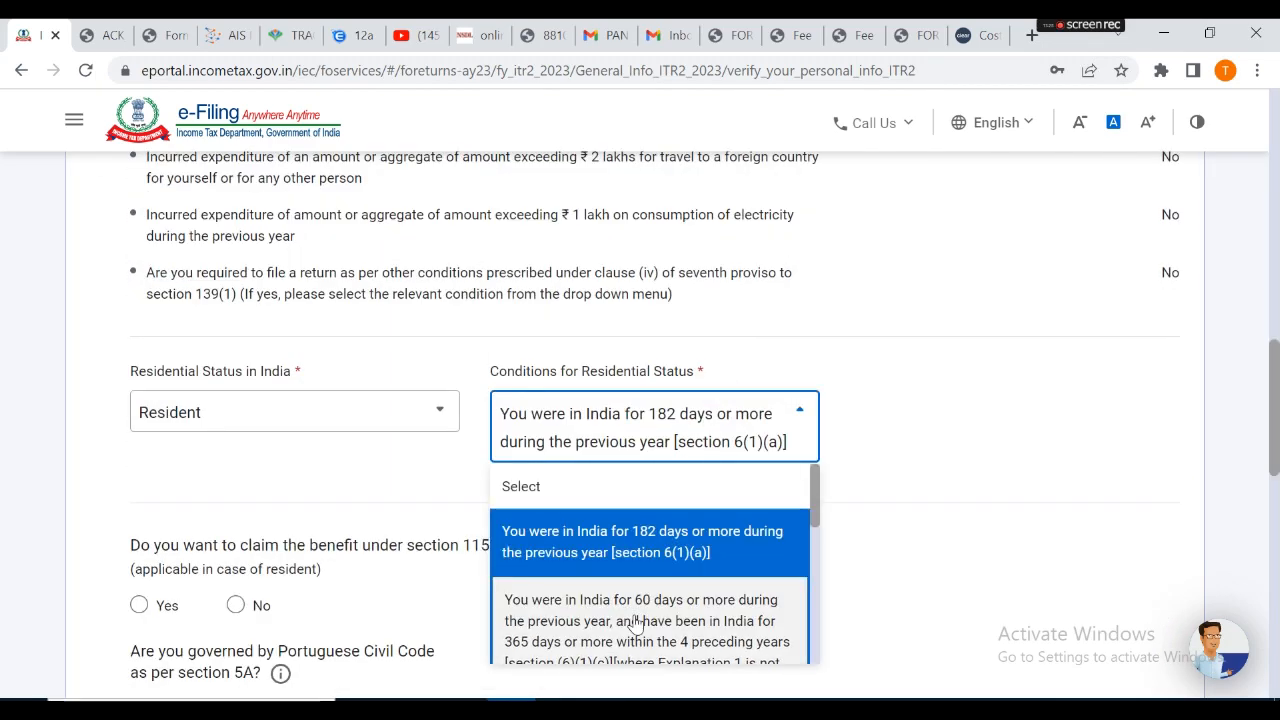
pyautogui.scroll(-3, 635, 622)
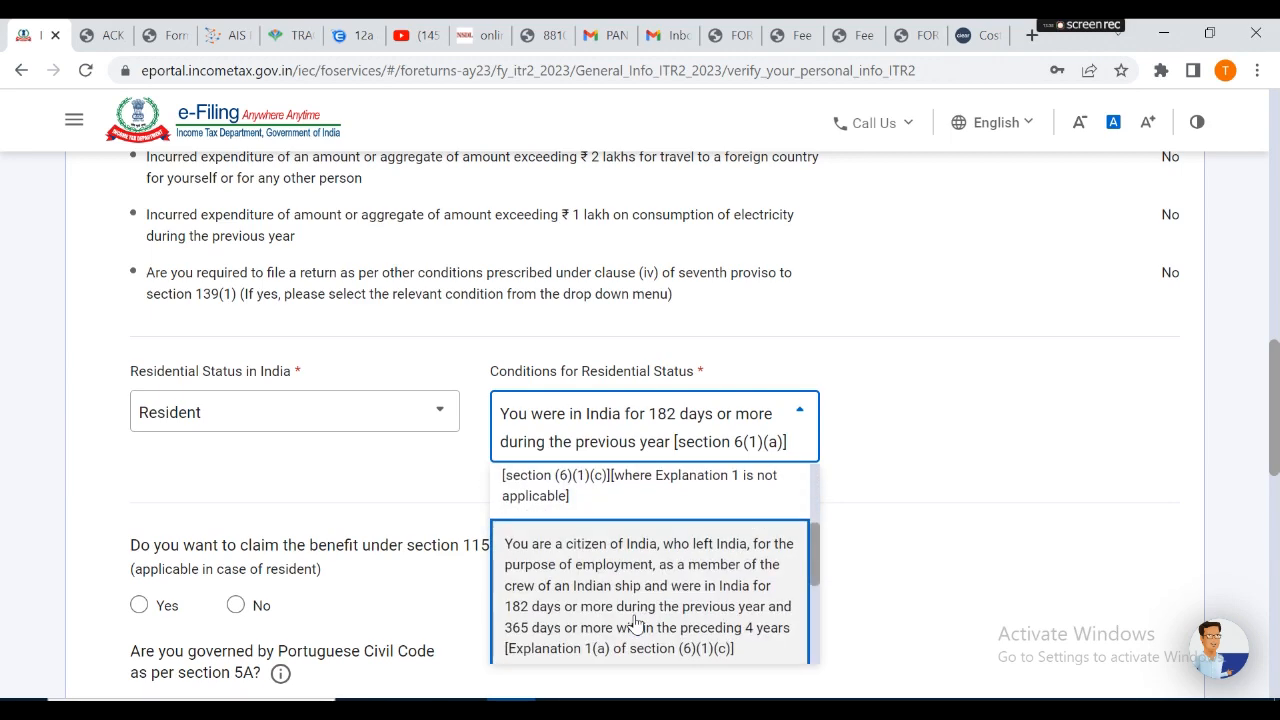
pyautogui.scroll(-2, 635, 622)
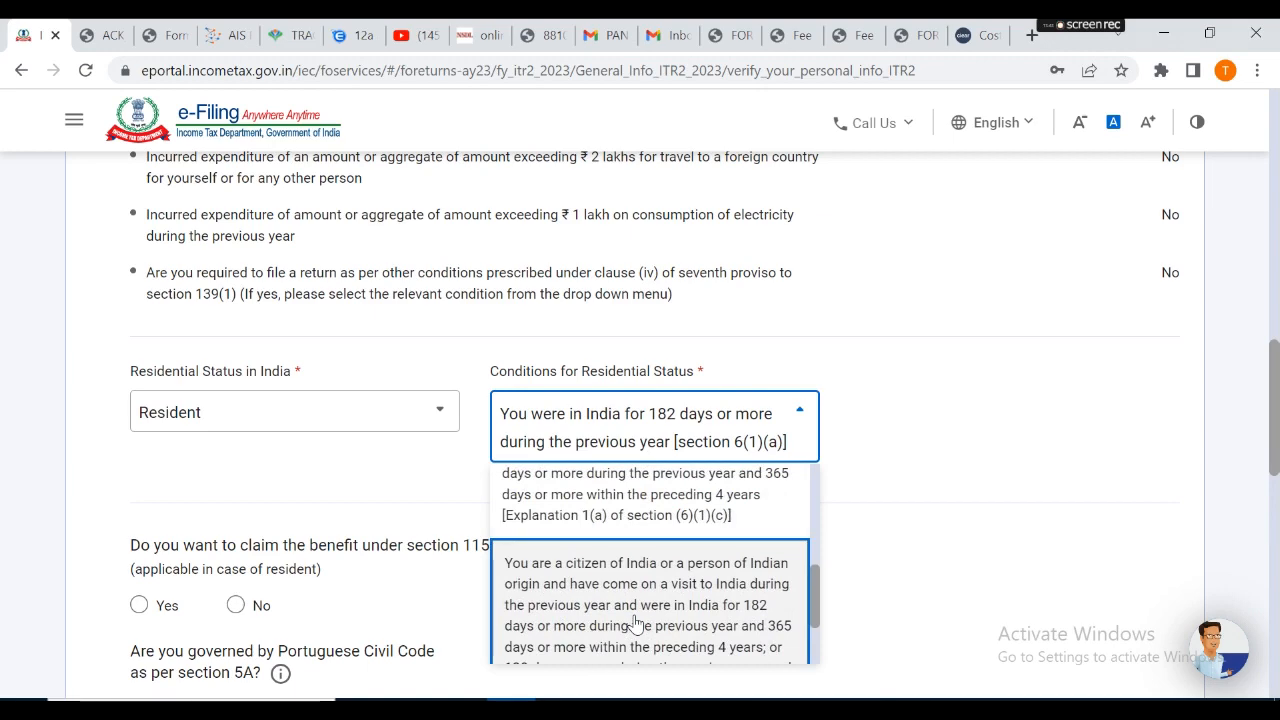
pyautogui.scroll(-4, 635, 622)
pyautogui.click(926, 370)
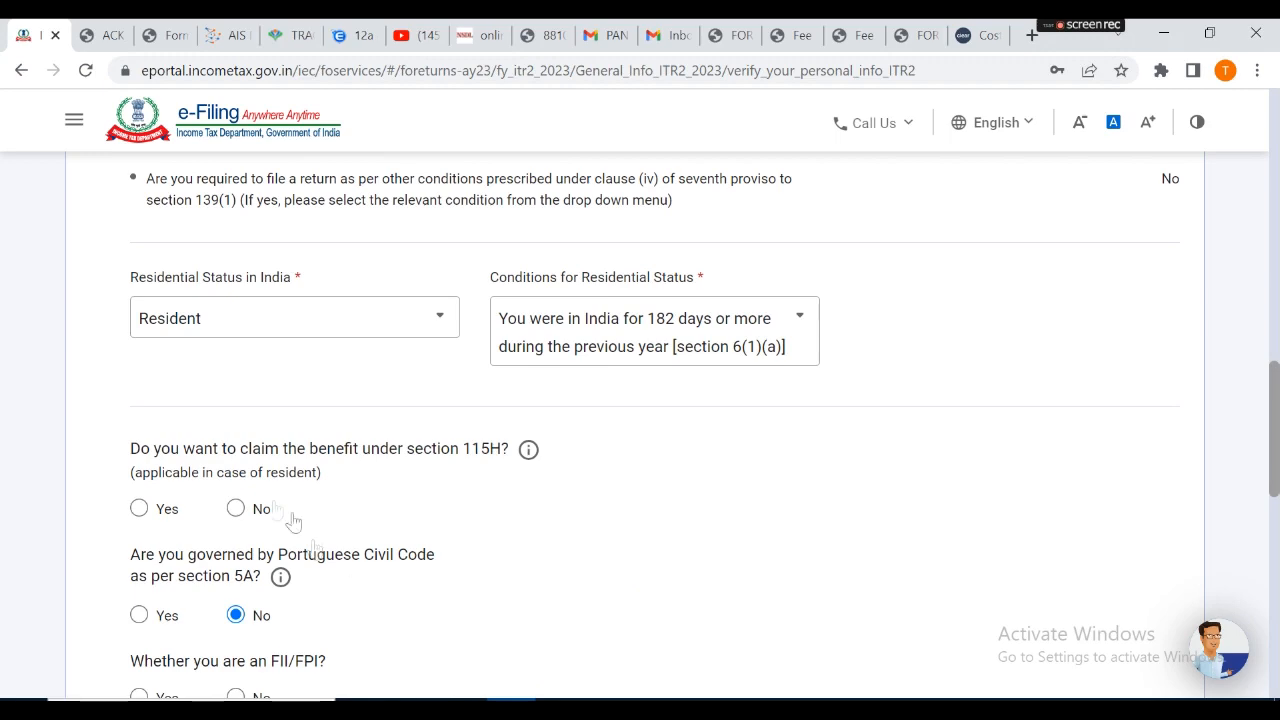
# - Answer No to the section 115H, FII/FPI, directorship and unlisted equity share questions and save the filing status
pyautogui.click(240, 510)
pyautogui.scroll(-2, 242, 520)
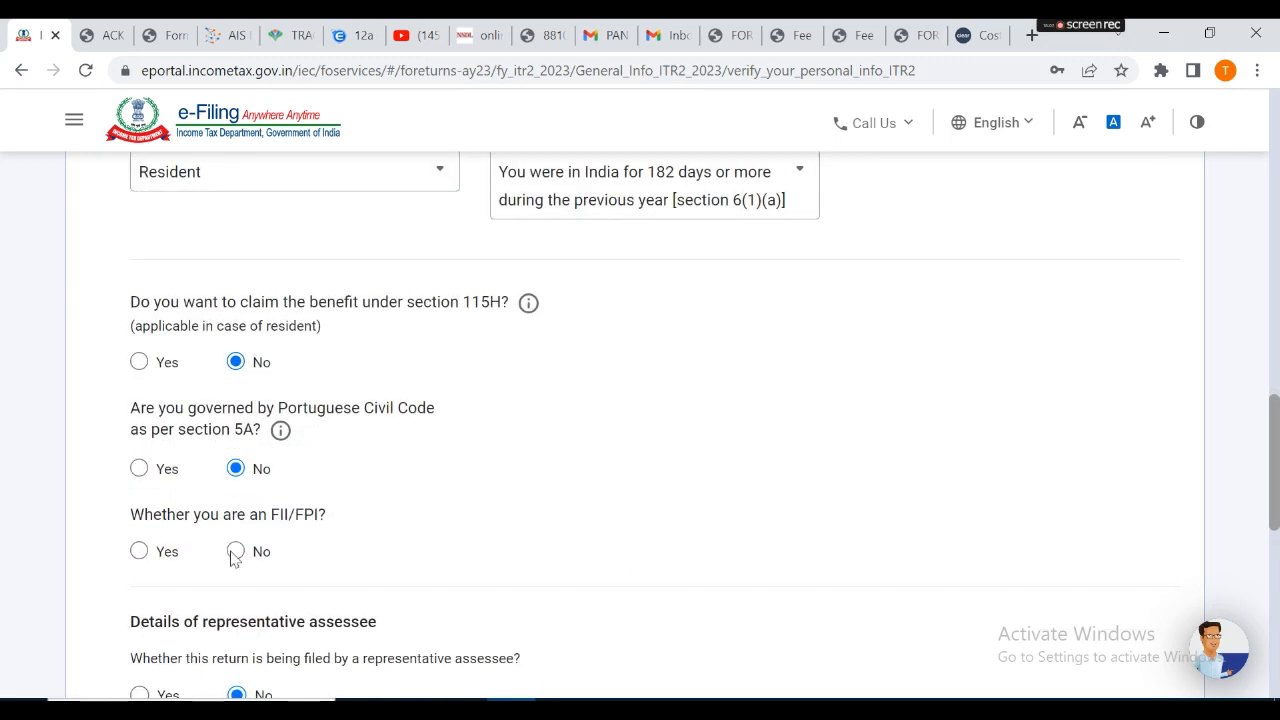
pyautogui.click(235, 552)
pyautogui.scroll(-3, 232, 560)
pyautogui.click(235, 517)
pyautogui.scroll(-2, 236, 680)
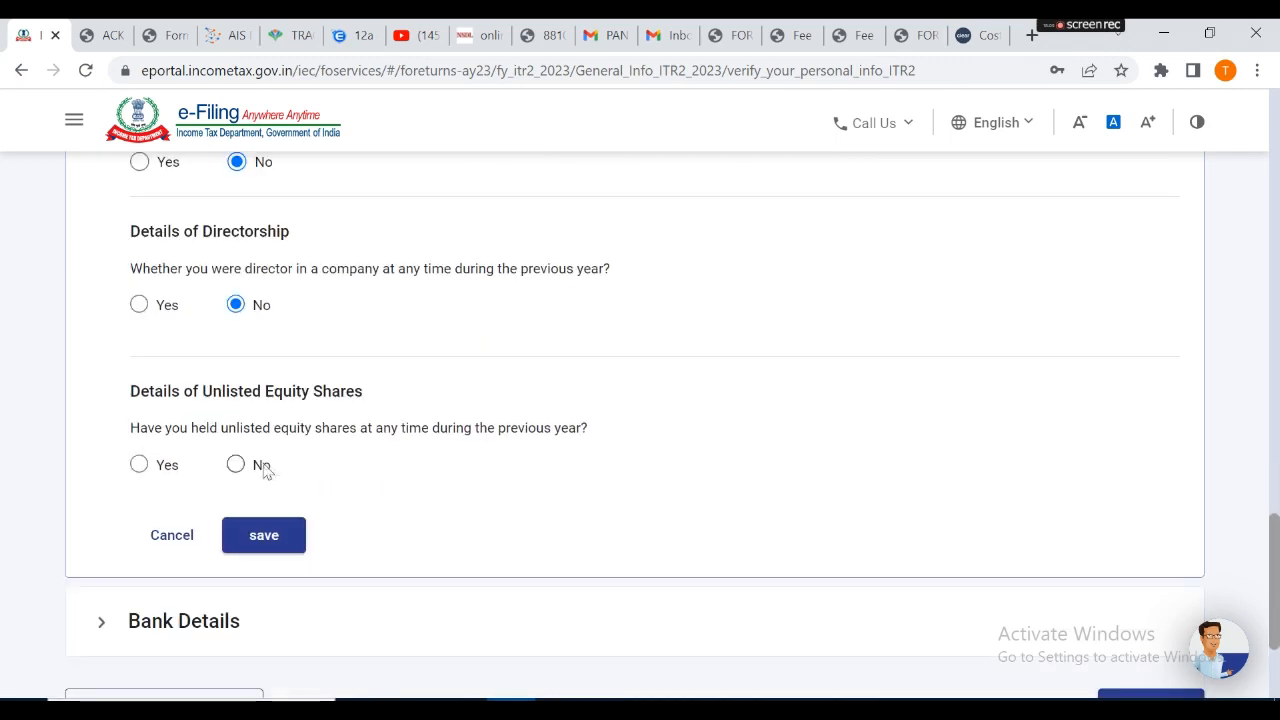
pyautogui.click(255, 538)
# - Expand the bank details and confirm Part A - General Information
pyautogui.click(103, 408)
pyautogui.scroll(-6, 280, 528)
pyautogui.click(1125, 560)
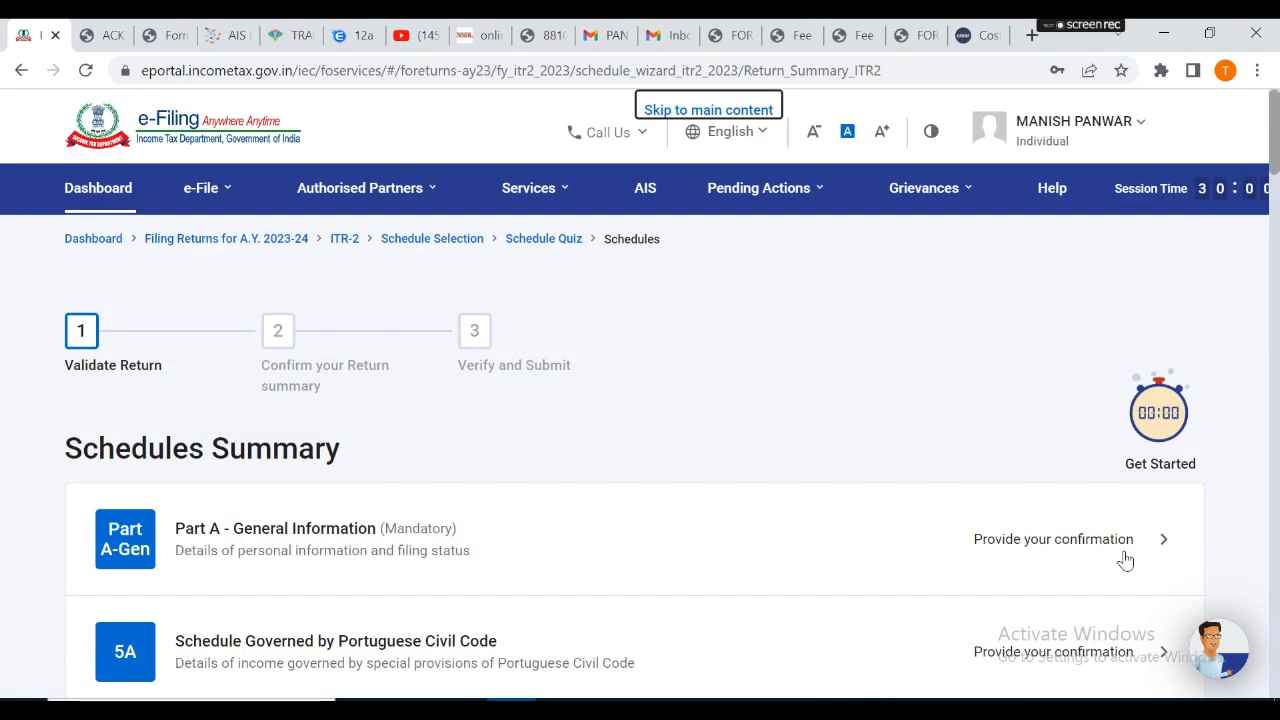
# - In Schedule Capital Gains, also select Land or building or both as a type of asset sold and continue
pyautogui.scroll(-2, 326, 492)
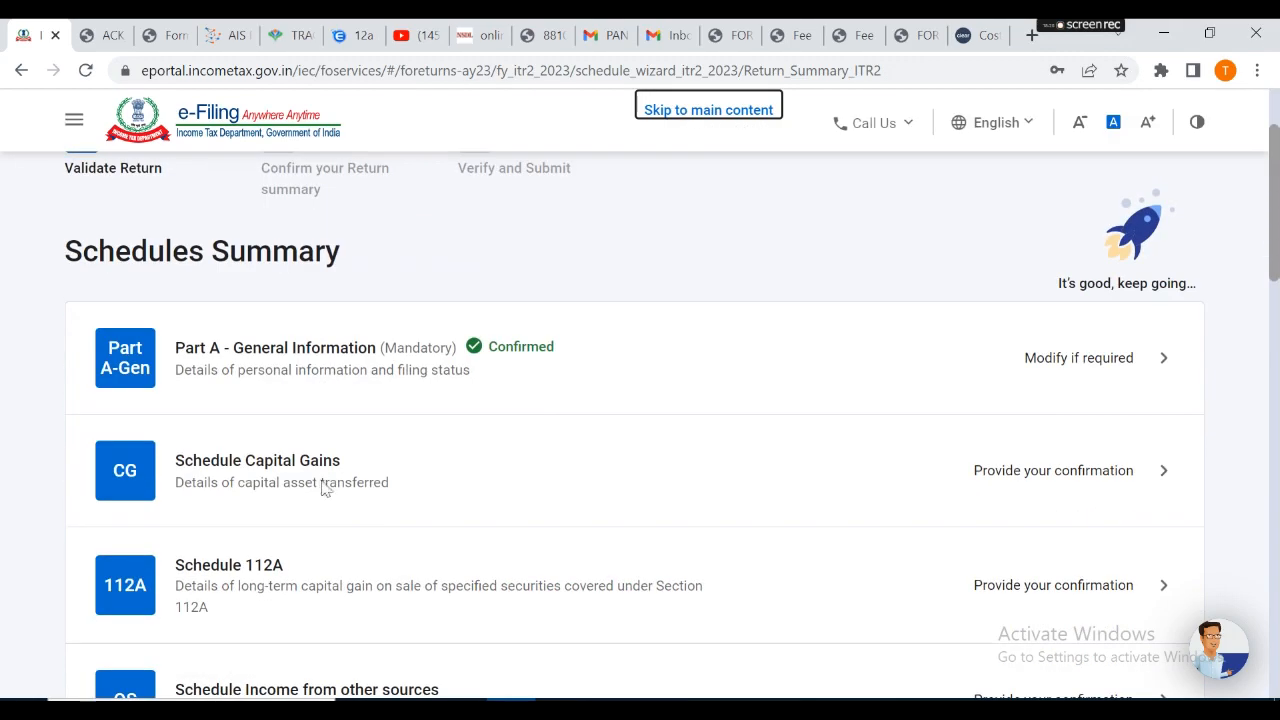
pyautogui.click(323, 488)
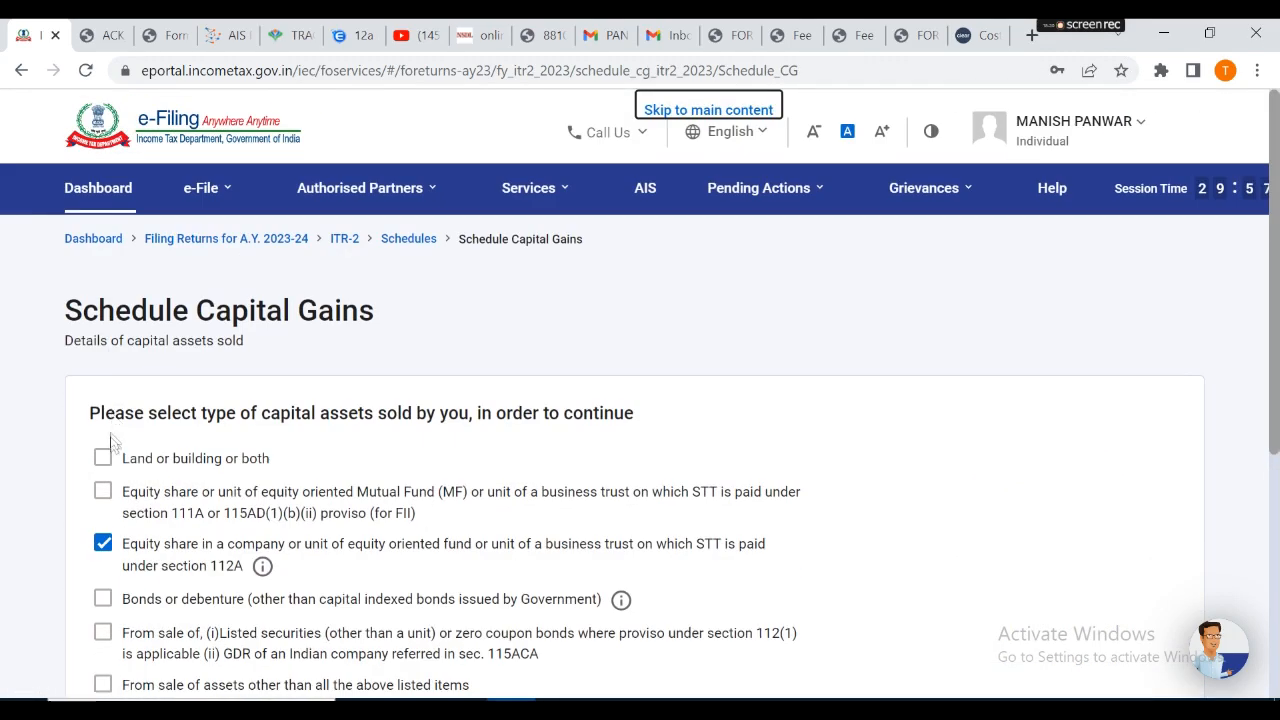
pyautogui.click(103, 458)
pyautogui.scroll(-4, 110, 549)
pyautogui.click(1095, 518)
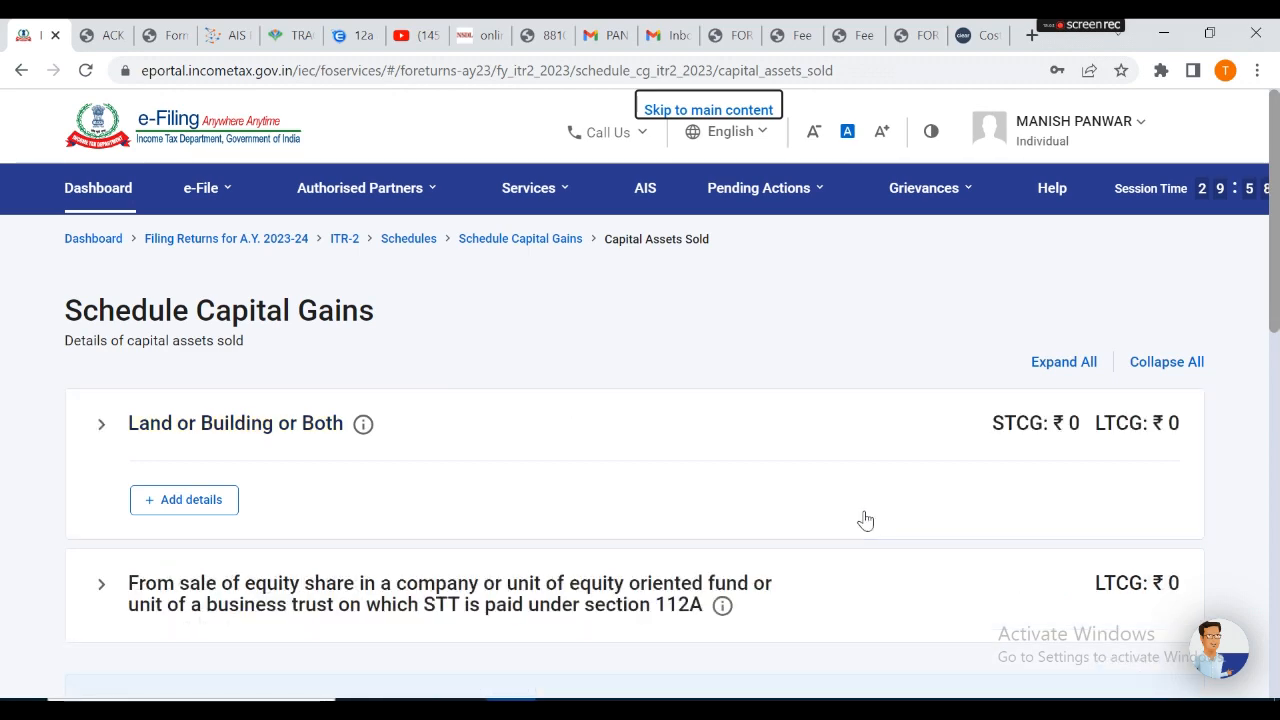
# - Start a new Land or Building or Both entry and set its date of purchase to 12/03/2018
pyautogui.click(100, 426)
pyautogui.click(203, 505)
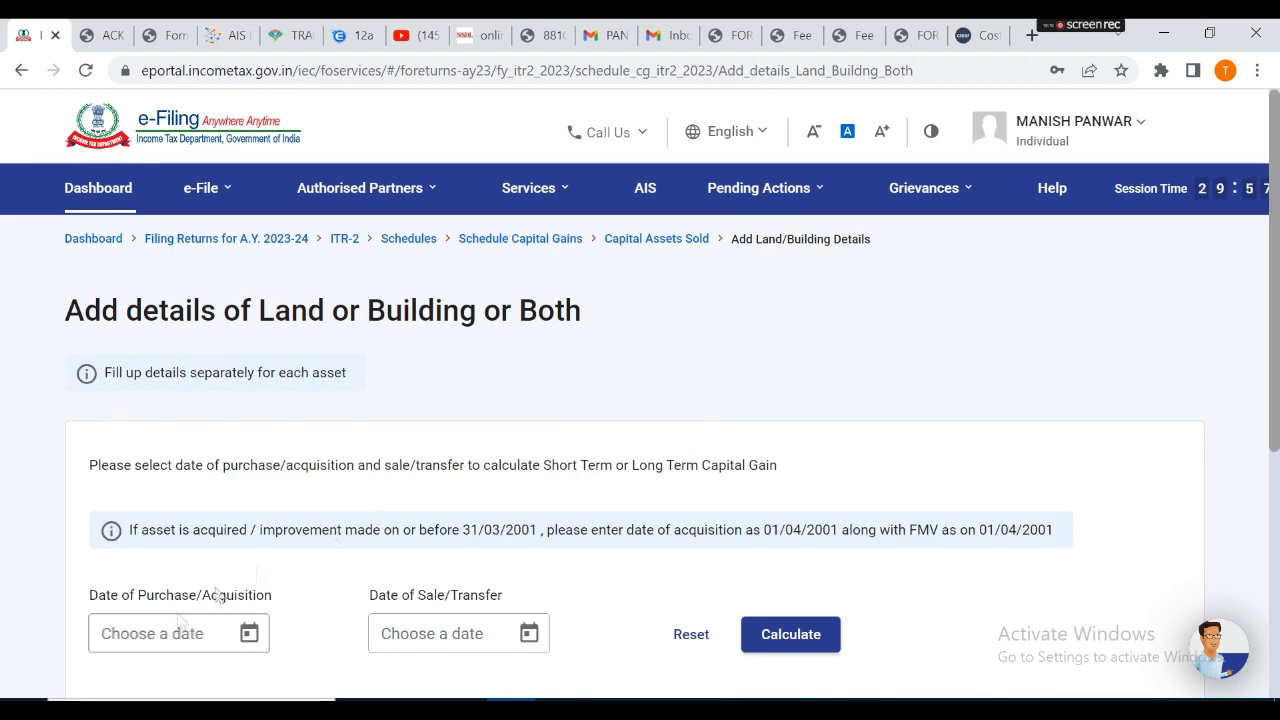
pyautogui.scroll(-2, 525, 440)
pyautogui.click(188, 424)
pyautogui.click(190, 501)
pyautogui.click(115, 428)
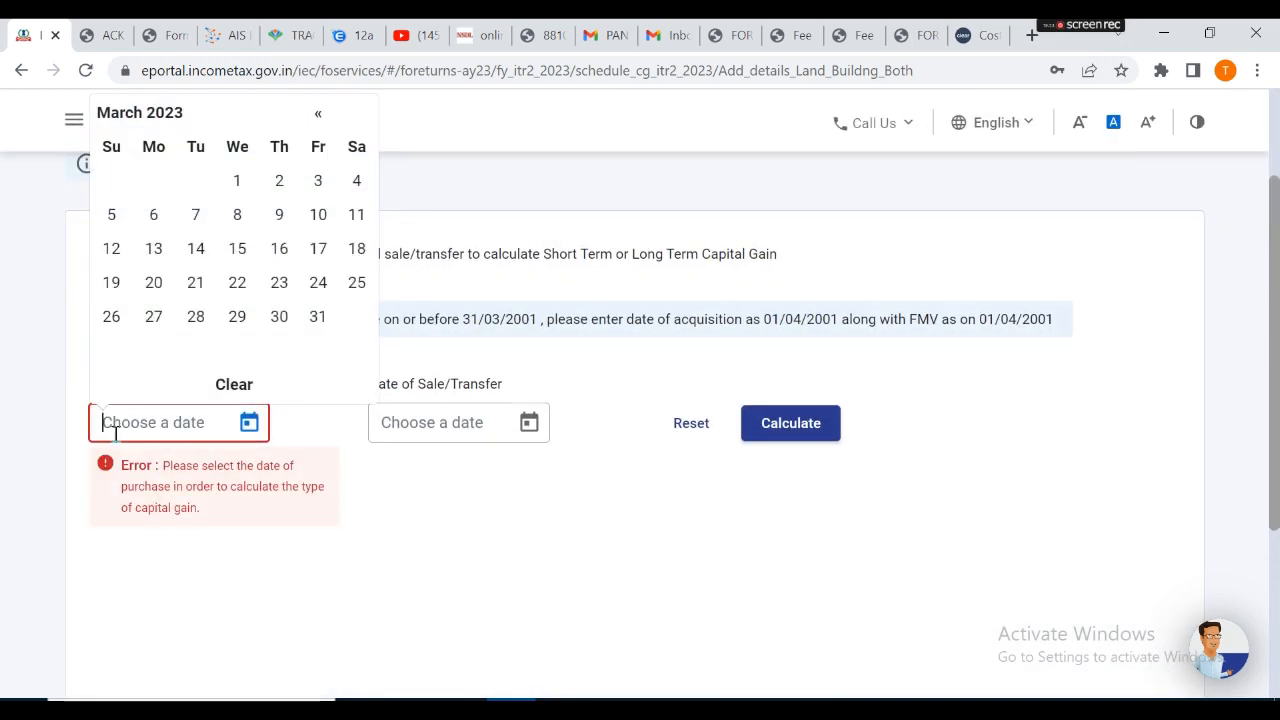
pyautogui.click(318, 114)
pyautogui.click(318, 114)
pyautogui.click(318, 114)
pyautogui.click(318, 114)
pyautogui.click(318, 114)
pyautogui.click(318, 114)
pyautogui.click(170, 115)
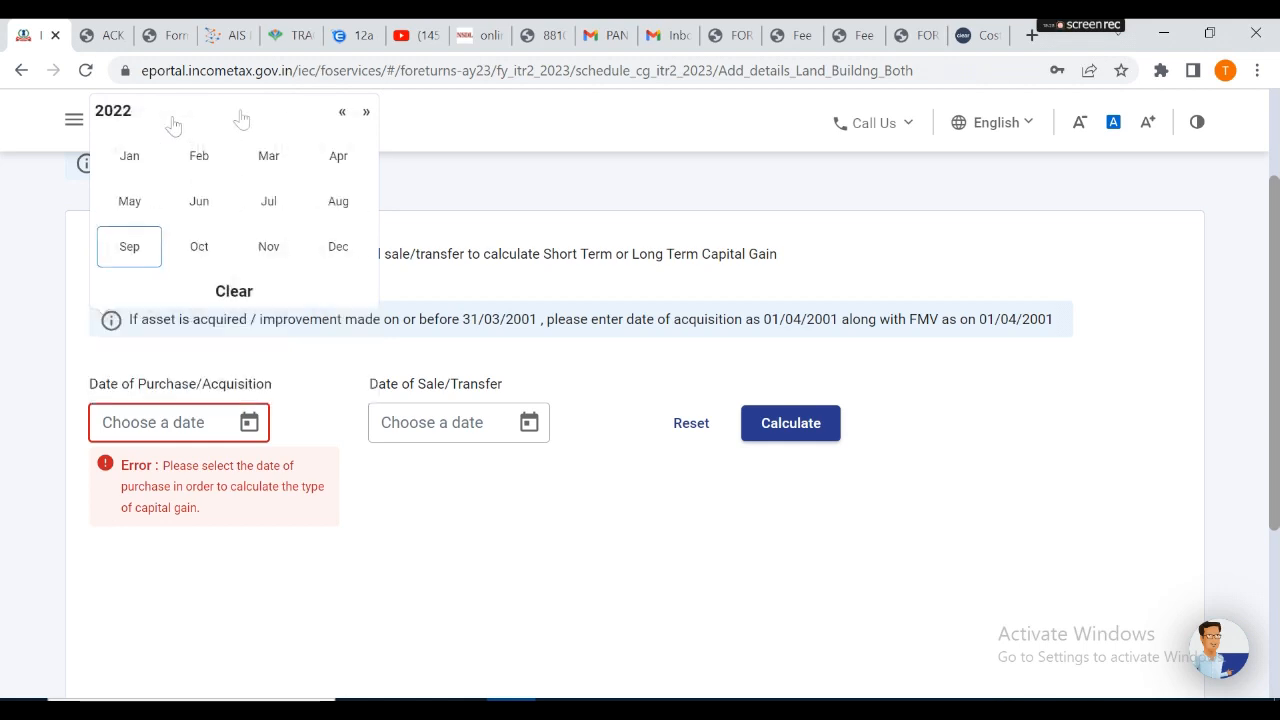
pyautogui.click(341, 115)
pyautogui.click(268, 156)
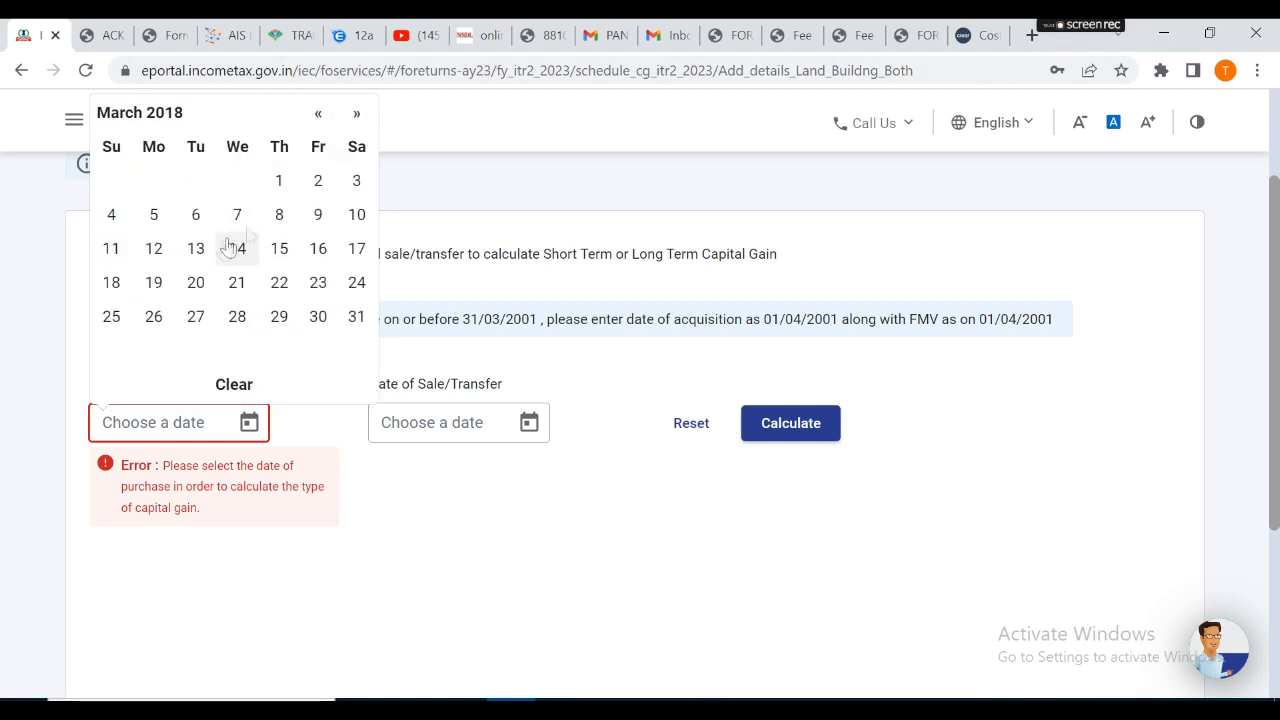
pyautogui.click(151, 248)
# - Switch to the ClearTax Cost Inflation Index page and look up the index for 2017-18
pyautogui.click(533, 425)
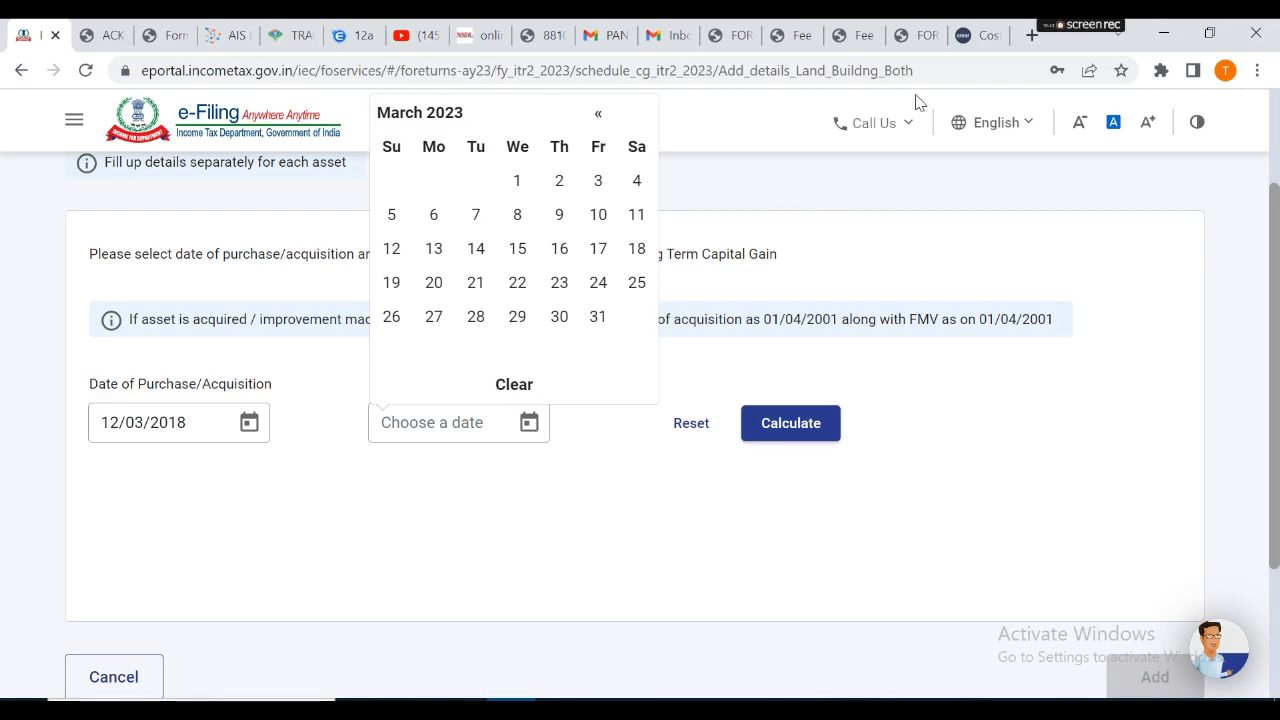
pyautogui.click(982, 35)
pyautogui.scroll(-15, 737, 366)
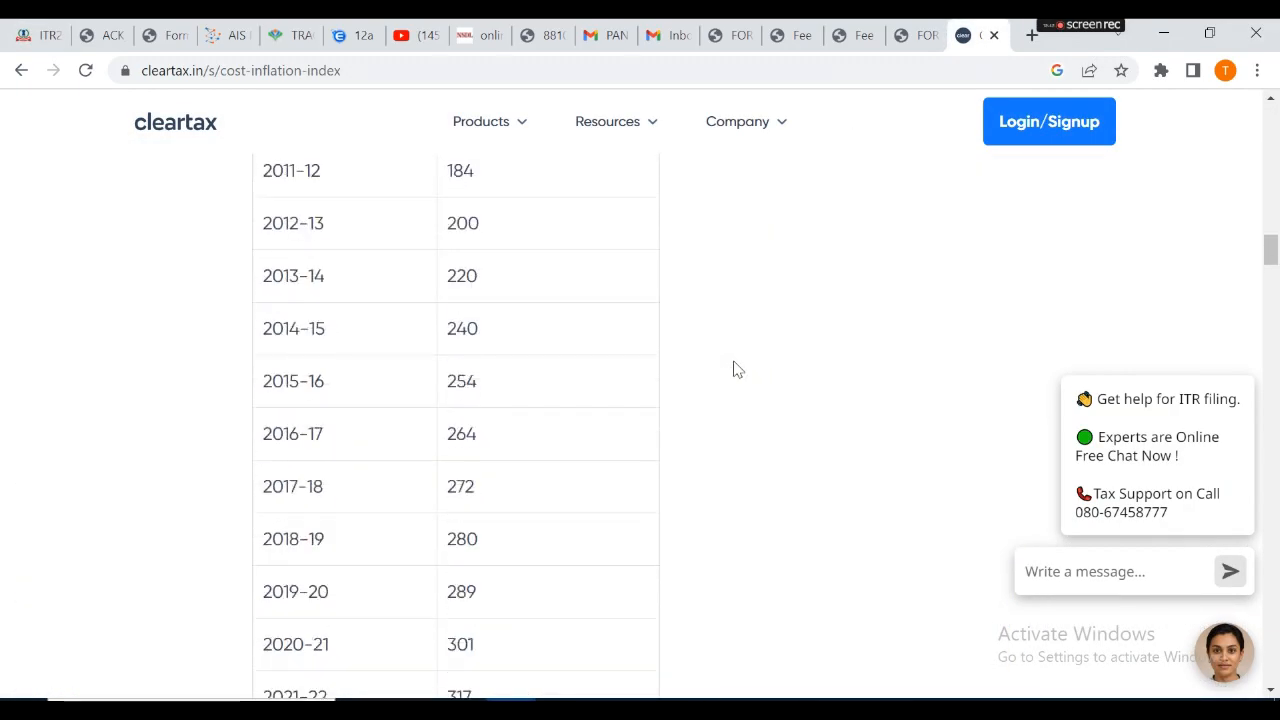
# - Open a blank Excel workbook and enter 331 in C5, 272 in C6 and the ratio =C5/C6 in C7
pyautogui.click(180, 710)
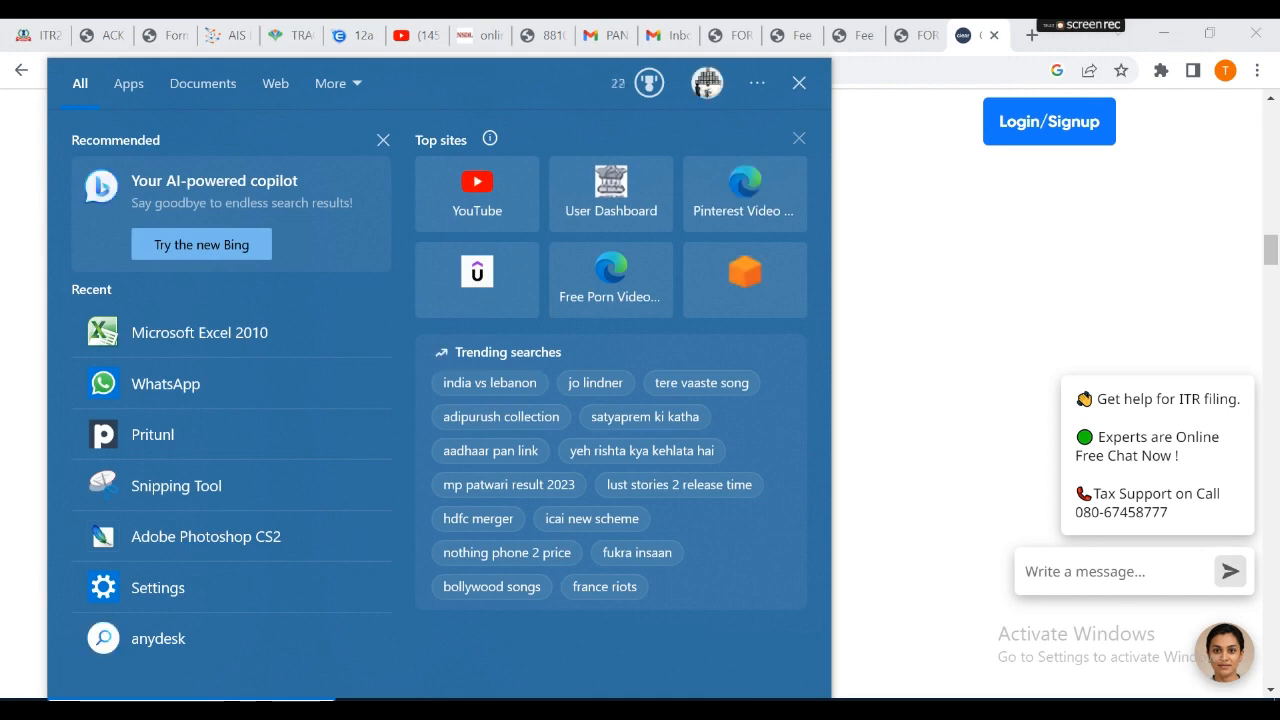
pyautogui.click(241, 337)
pyautogui.press('Right')
pyautogui.press('Right')
pyautogui.press('Down')
pyautogui.press('Down')
pyautogui.press('Down')
pyautogui.press('Down')
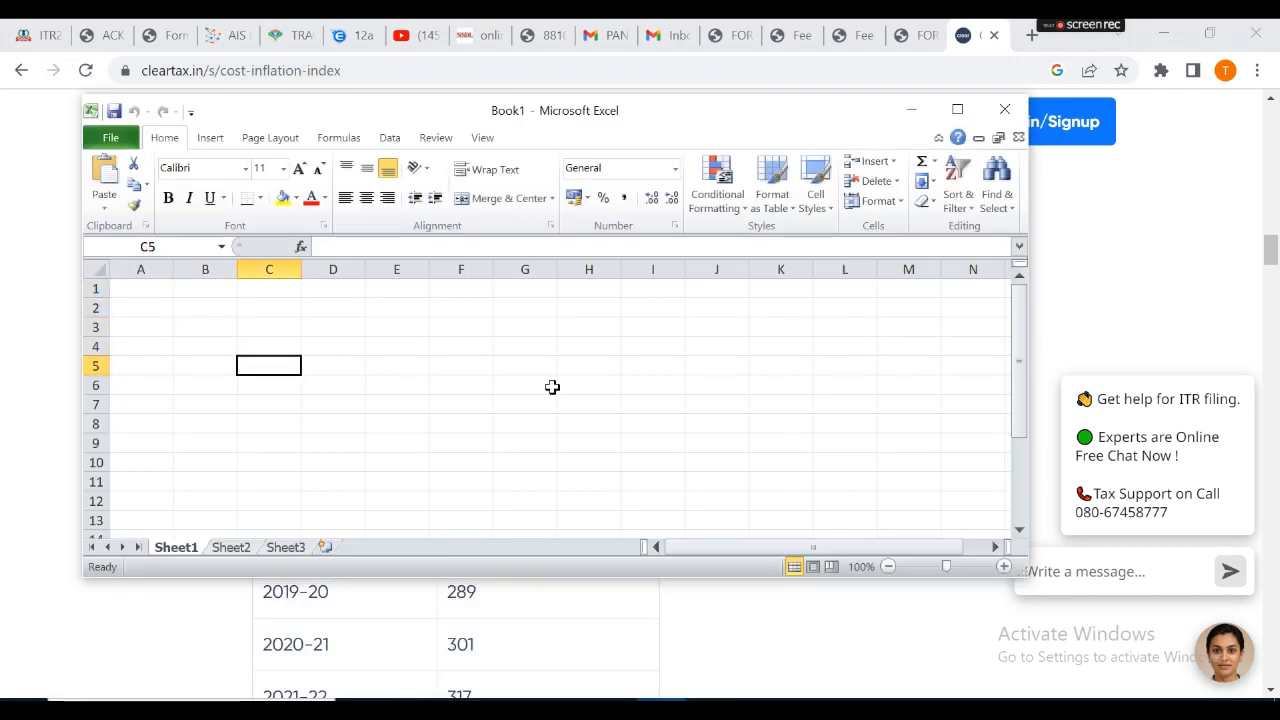
pyautogui.write('331')
pyautogui.press('Up')
pyautogui.press('Down')
pyautogui.press('Down')
pyautogui.write('272')
pyautogui.press('Return')
pyautogui.write('=C5/C6')
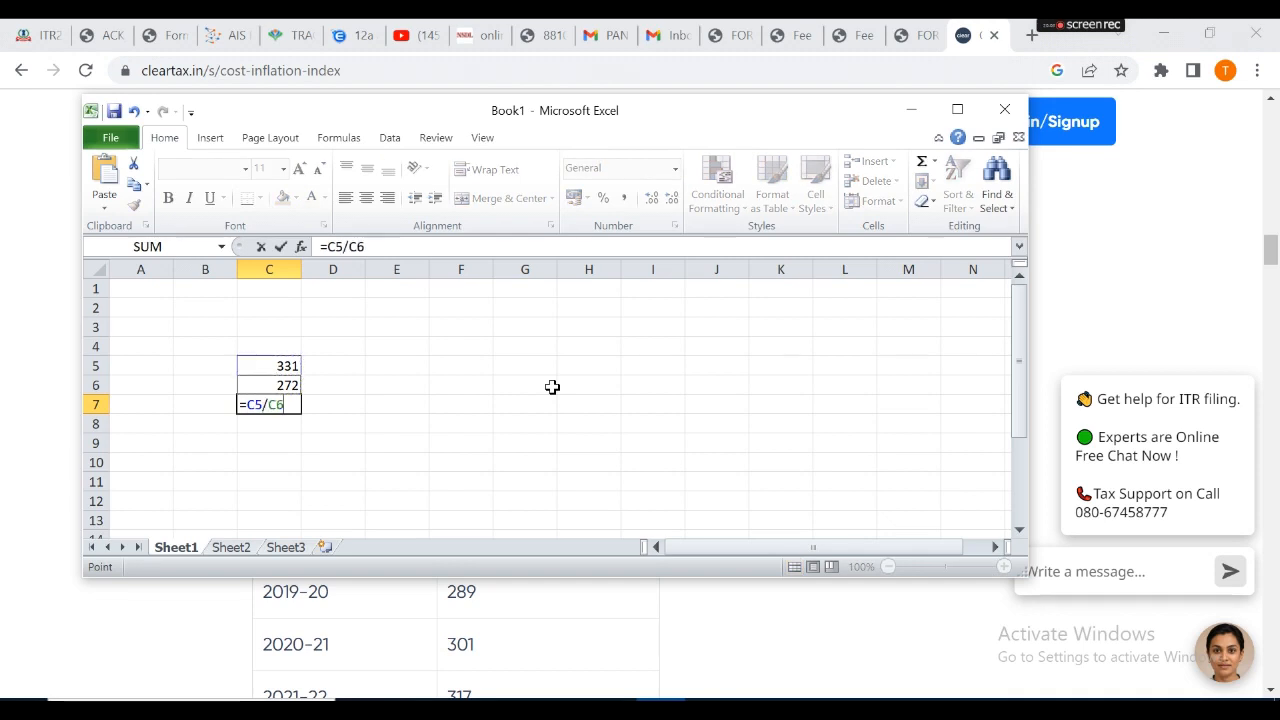
pyautogui.press('Return')
# - Enter the purchase cost 2916340 in B7 and compute the indexed cost in D7 with =B7*C7
pyautogui.press('Up')
pyautogui.press('Left')
pyautogui.write('2916340')
pyautogui.press('Right')
pyautogui.press('Right')
pyautogui.press('Right')
pyautogui.press('Left')
pyautogui.write('=')
pyautogui.press('Left')
pyautogui.press('Left')
pyautogui.write('*')
pyautogui.press('Left')
pyautogui.press('Return')
pyautogui.press('Up')
pyautogui.click(759, 536)
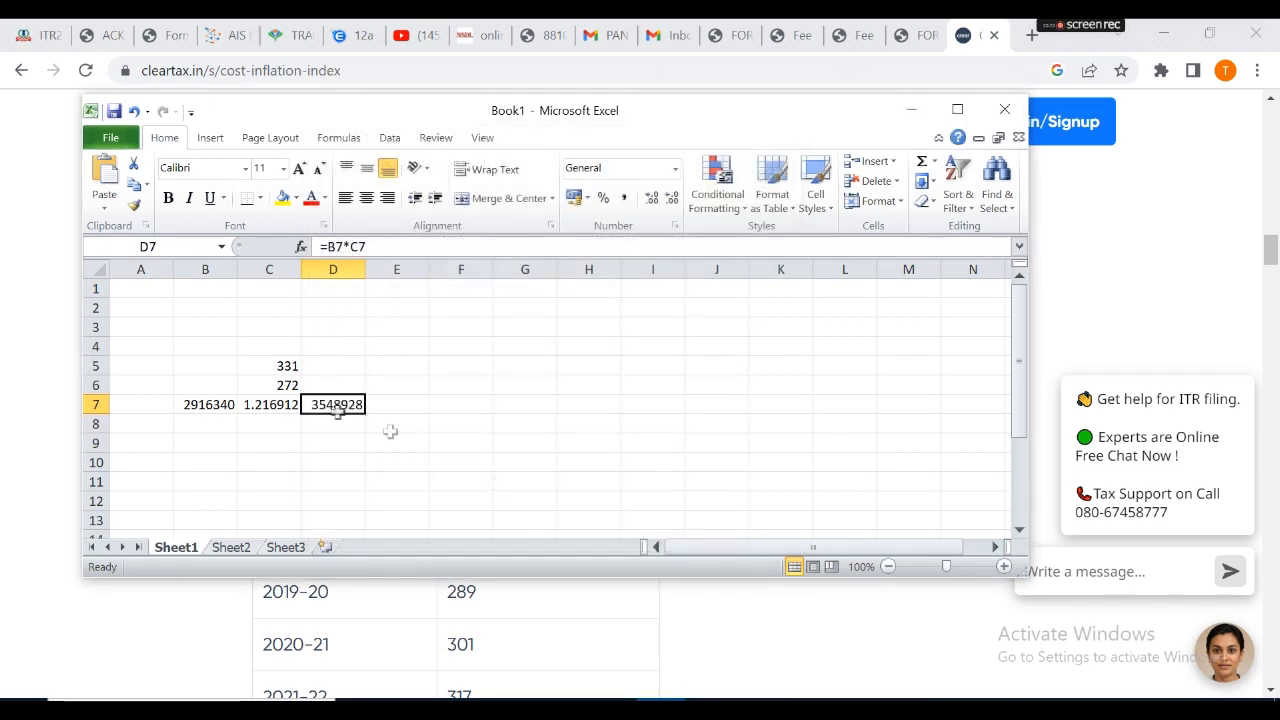
# - Return to the e-Filing land and building entry, set the date of sale to 10/01/2023 and calculate the holding period
pyautogui.hotkey('alt', 'Tab')
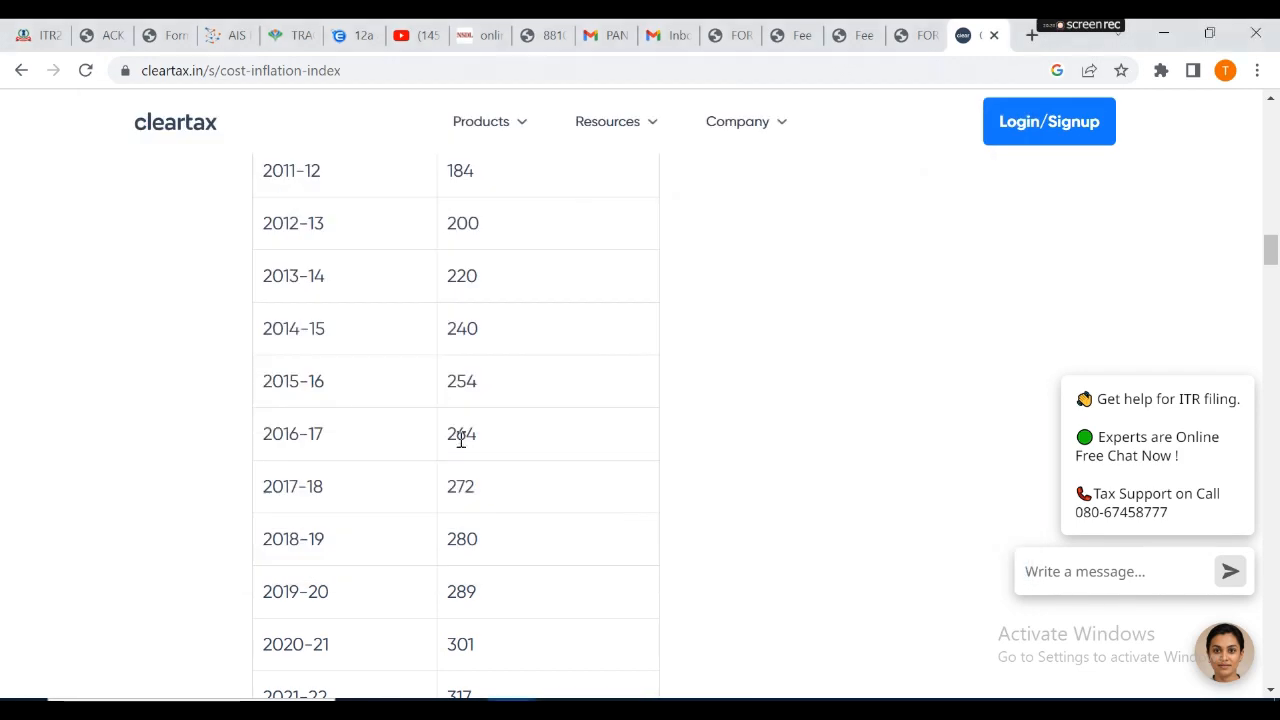
pyautogui.scroll(-2, 460, 440)
pyautogui.click(48, 37)
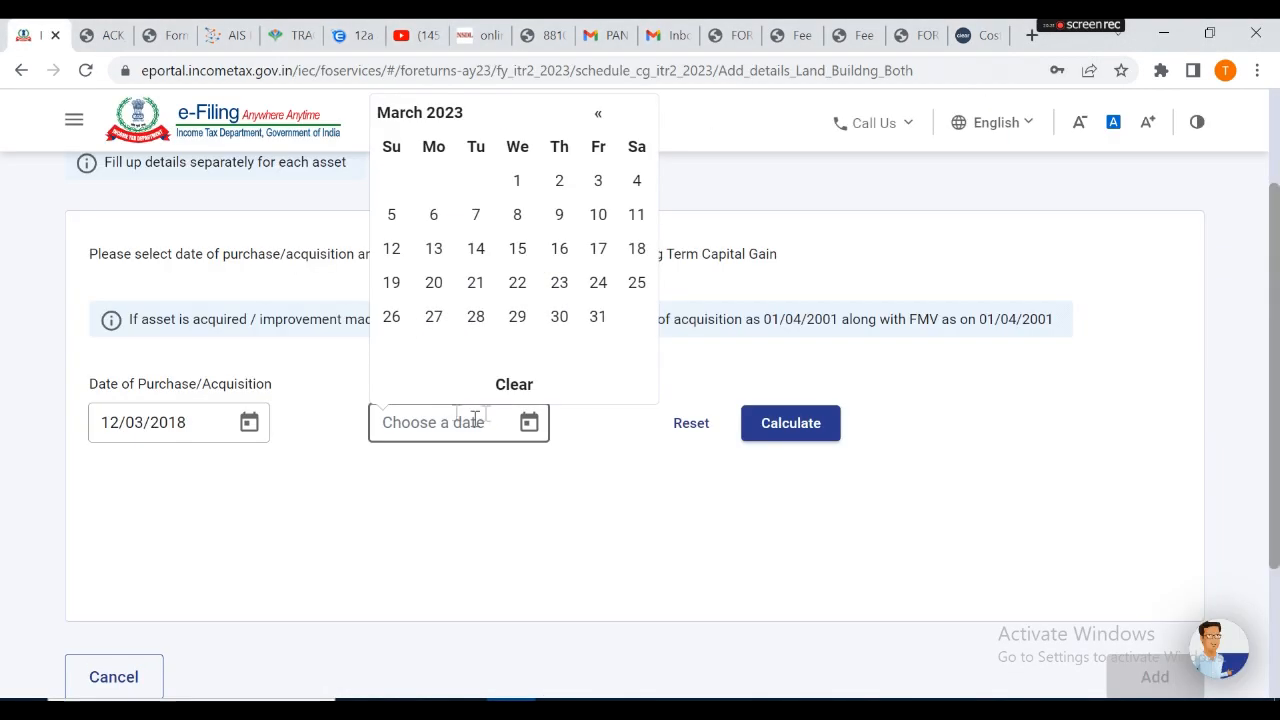
pyautogui.doubleClick(600, 119)
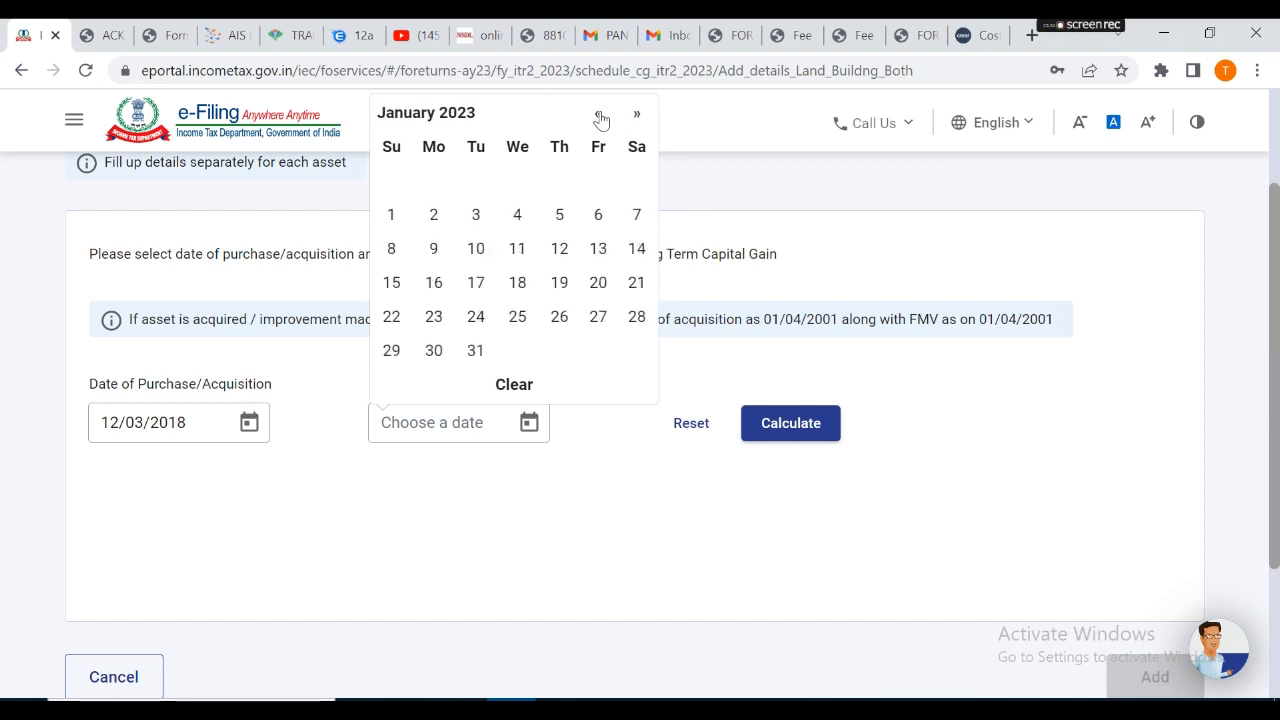
pyautogui.click(476, 249)
pyautogui.click(798, 436)
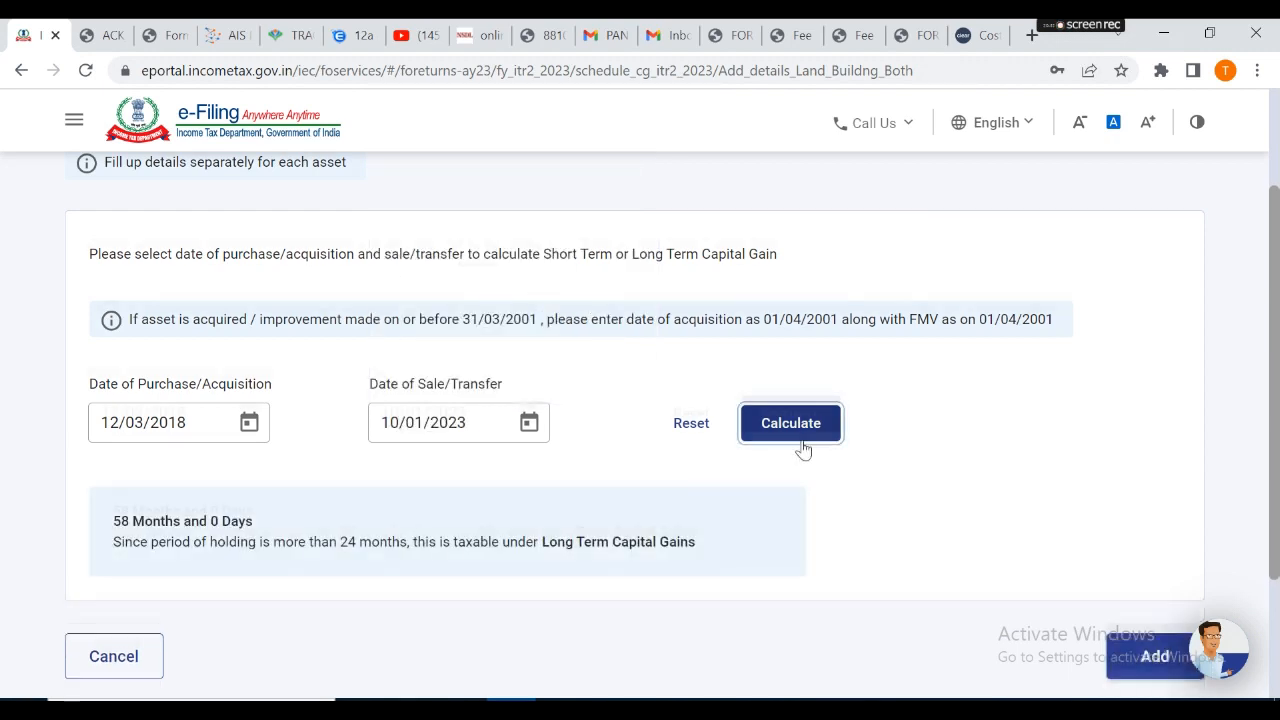
# - Add the asset's details with full value of consideration 35,00,000 and stamp valuation authority value 0
pyautogui.scroll(-2, 1003, 453)
pyautogui.click(1155, 480)
pyautogui.scroll(-1, 913, 498)
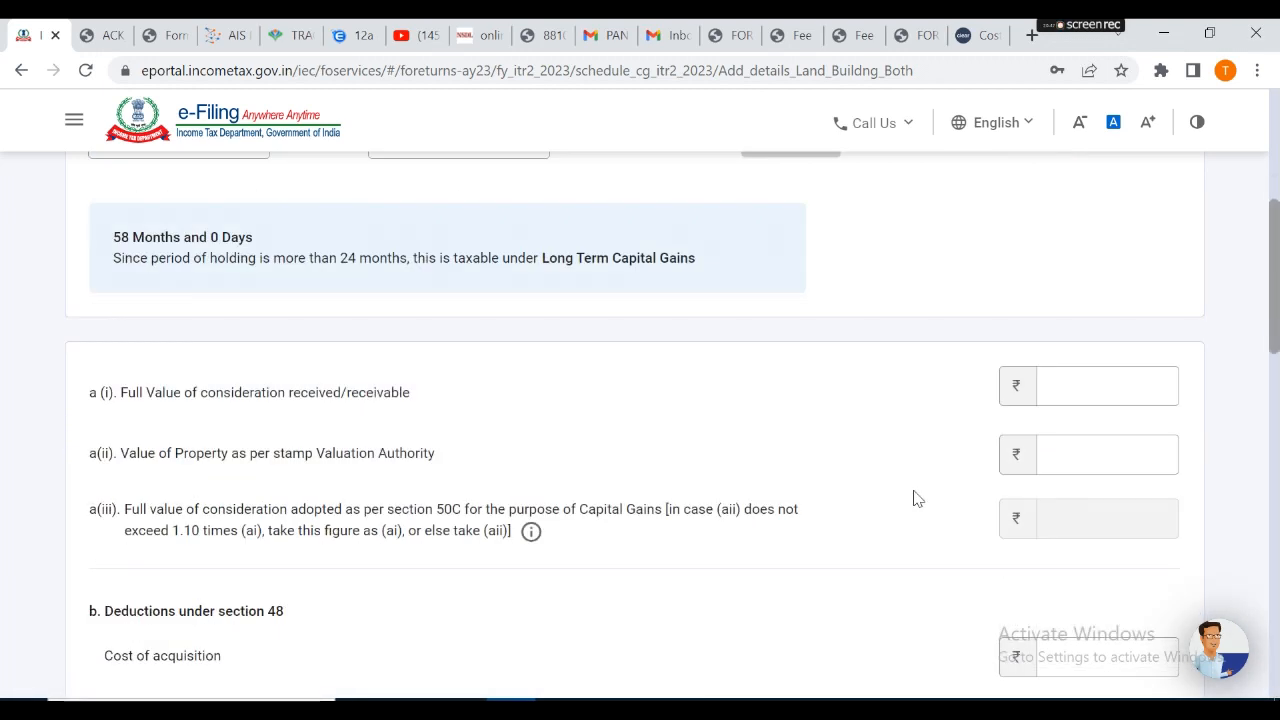
pyautogui.click(1139, 393)
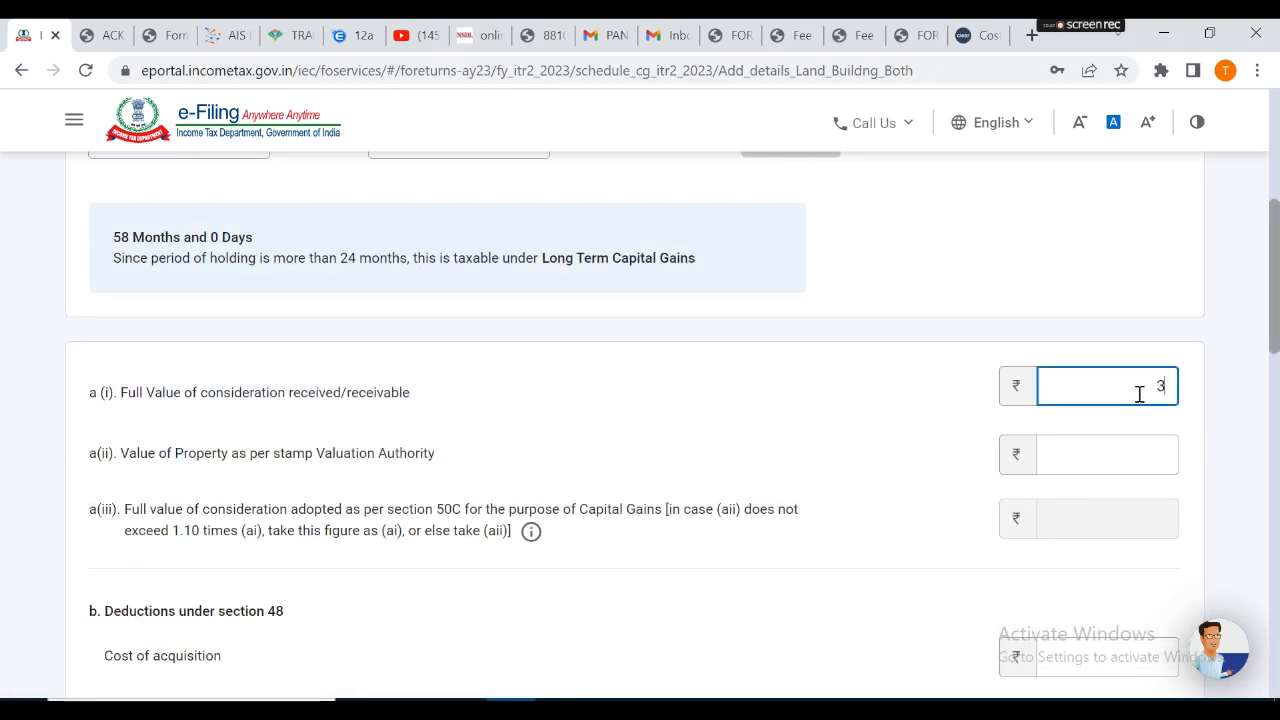
pyautogui.write('3500000')
pyautogui.click(1116, 460)
pyautogui.write('0')
pyautogui.scroll(-2, 1116, 460)
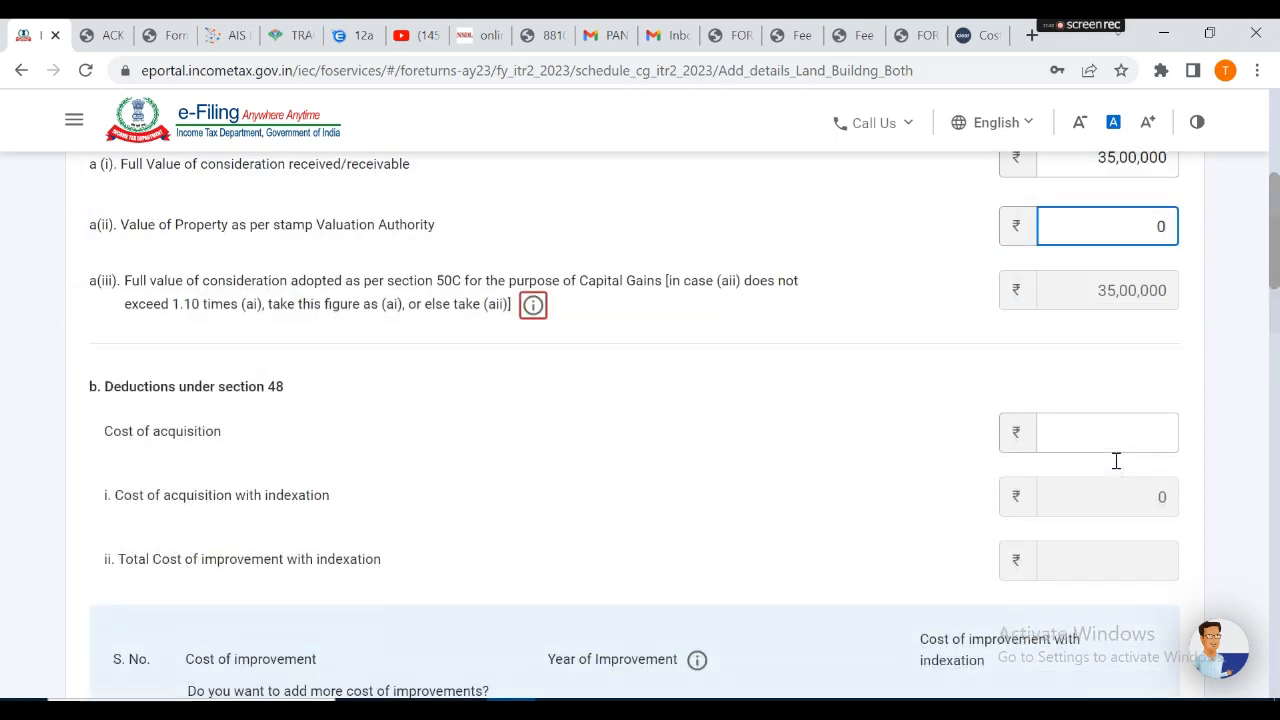
# - Under section 48 deductions, set the cost of acquisition to 29,16,340 and the expenditure on transfer to 0
pyautogui.click(1090, 433)
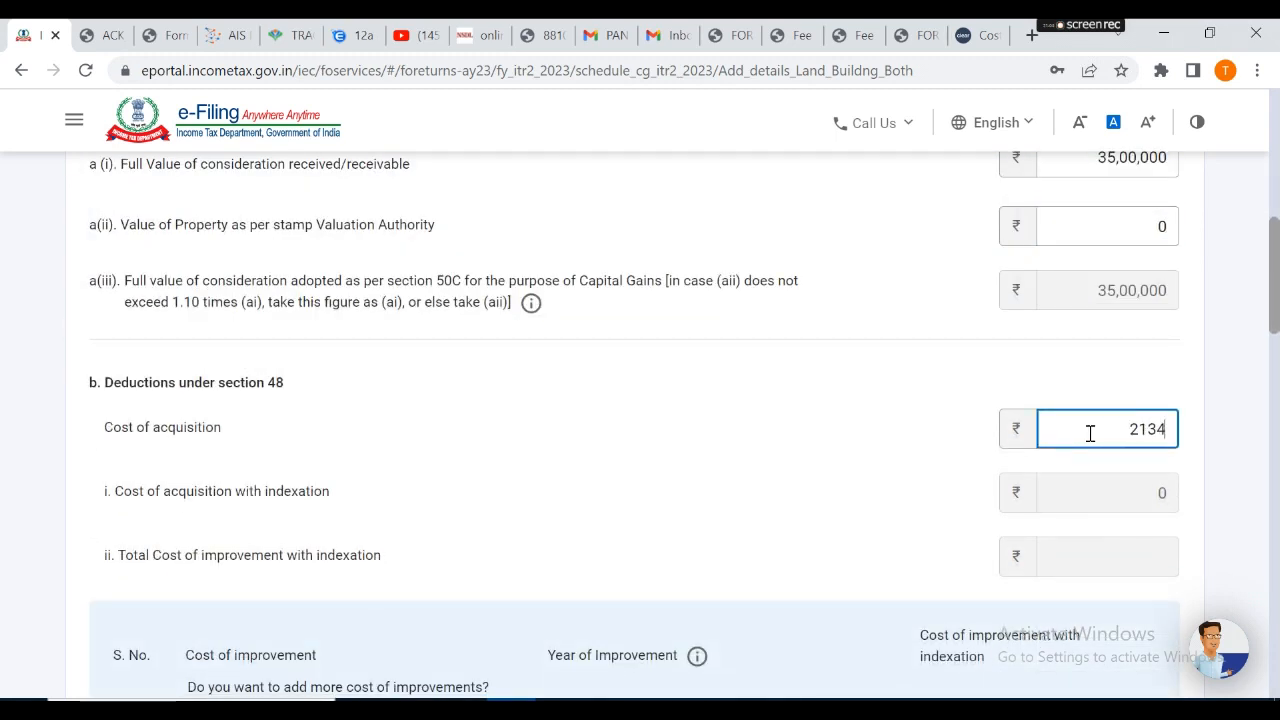
pyautogui.write('2916340')
pyautogui.scroll(-4, 1094, 443)
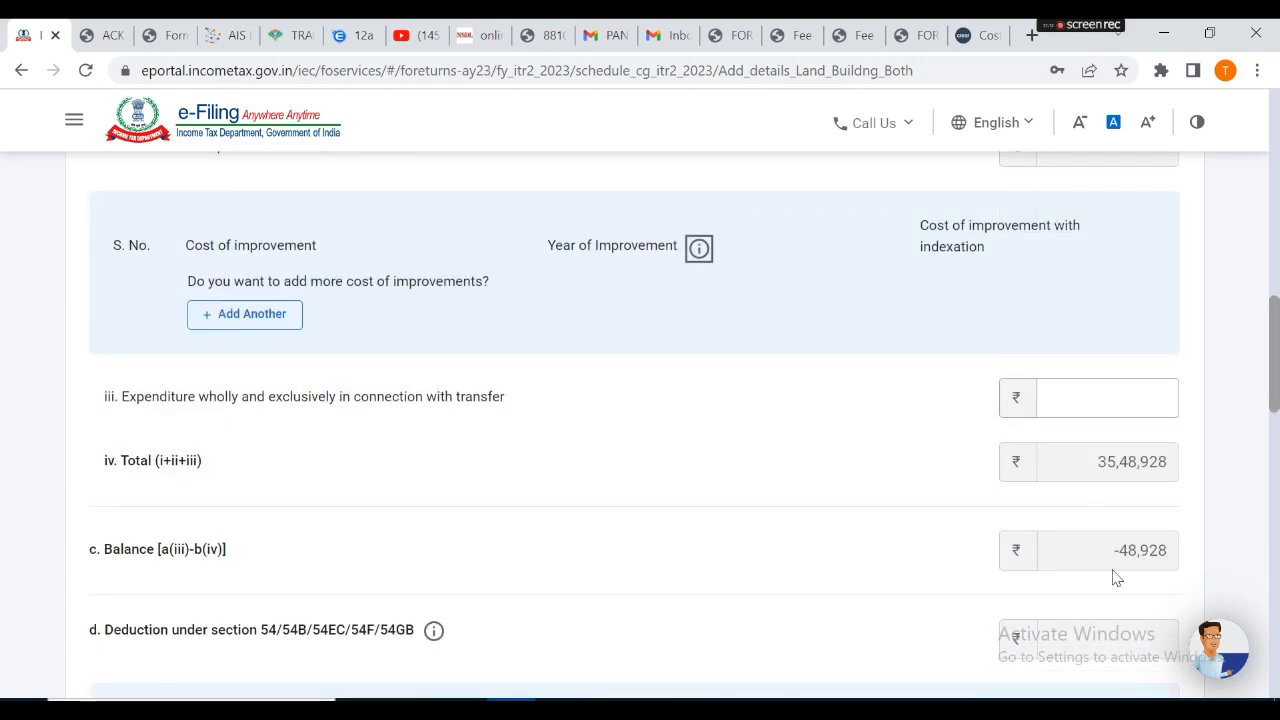
pyautogui.click(1095, 395)
pyautogui.write('0')
pyautogui.press('Tab')
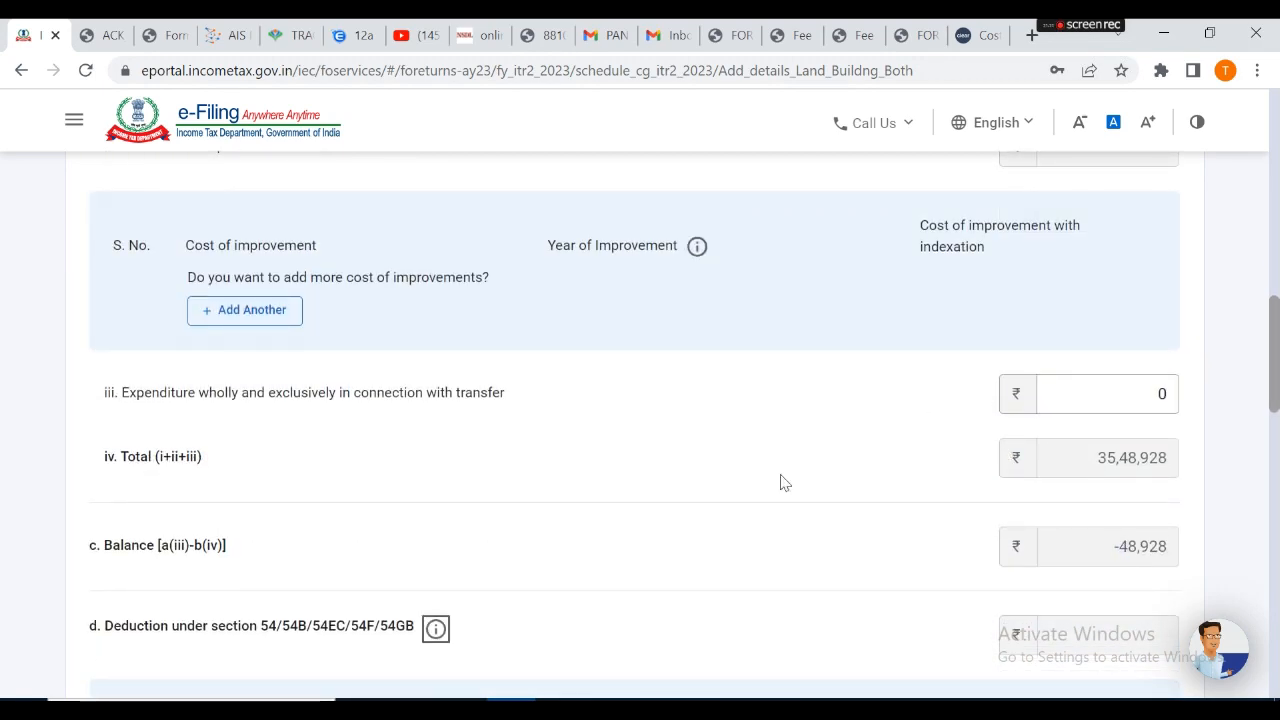
# - Fill in the property's address in the buyer details, copying its parts from the source document
pyautogui.scroll(-5, 780, 480)
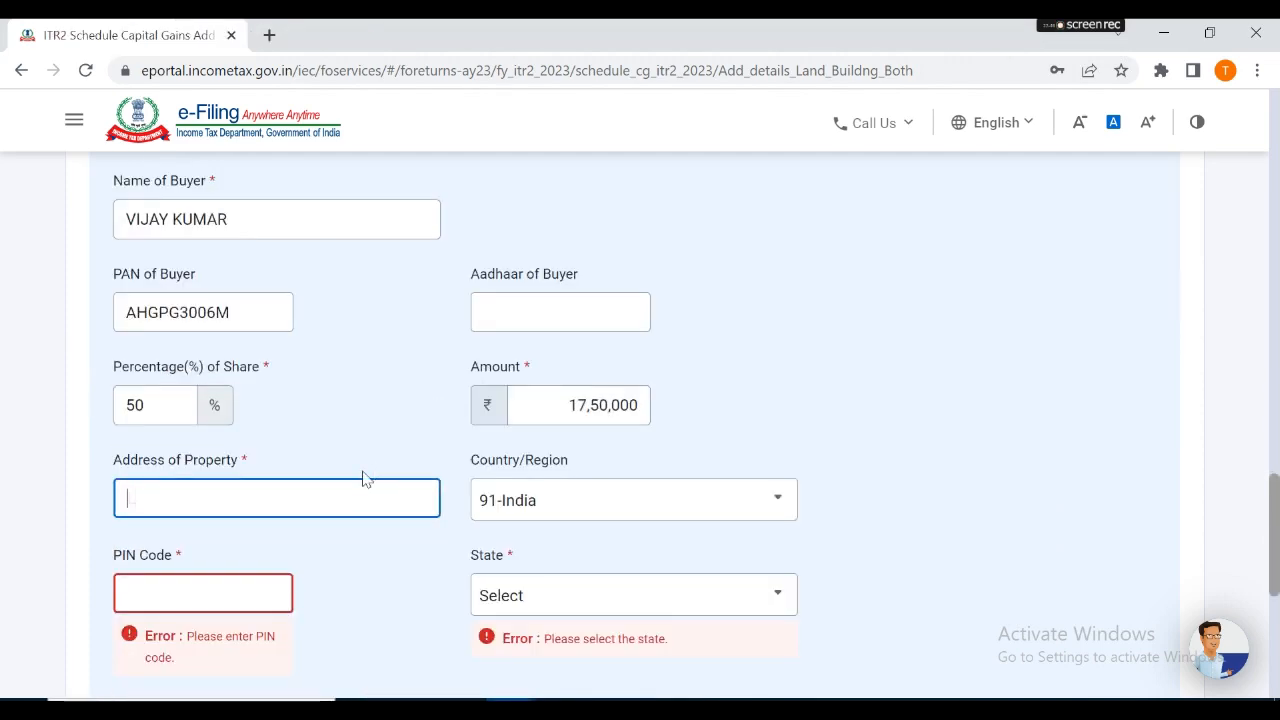
pyautogui.press('BackSpace')
pyautogui.hotkey('alt', 'Tab')
pyautogui.moveTo(650, 390); pyautogui.dragTo(663, 420)
pyautogui.hotkey('alt', 'Tab')
pyautogui.write(',')
pyautogui.hotkey('alt', 'Tab')
pyautogui.hotkey('ctrl', 'c')
pyautogui.hotkey('alt', 'Tab')
pyautogui.write(',')
pyautogui.hotkey('ctrl', 'v')
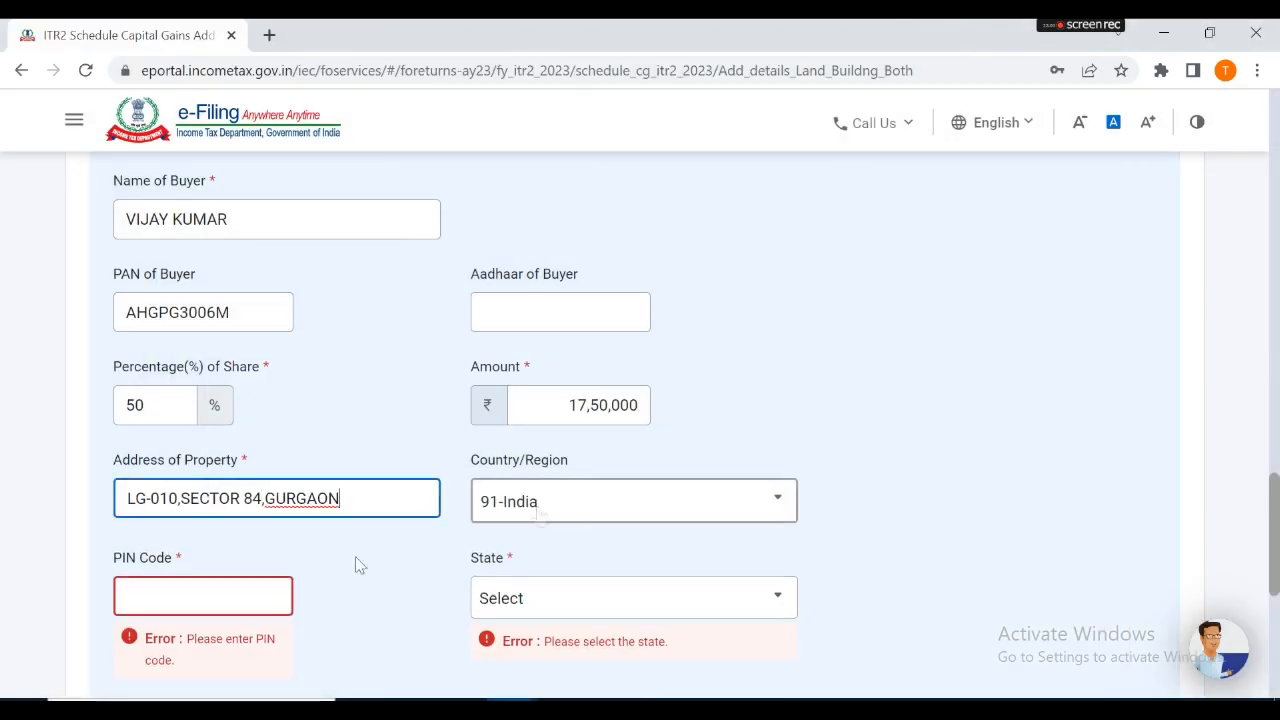
# - Enter the property's postal PIN code, select Haryana as the state and add the buyer's entry
pyautogui.click(168, 593)
pyautogui.hotkey('alt', 'Tab')
pyautogui.hotkey('alt', 'Tab')
pyautogui.write('12200')
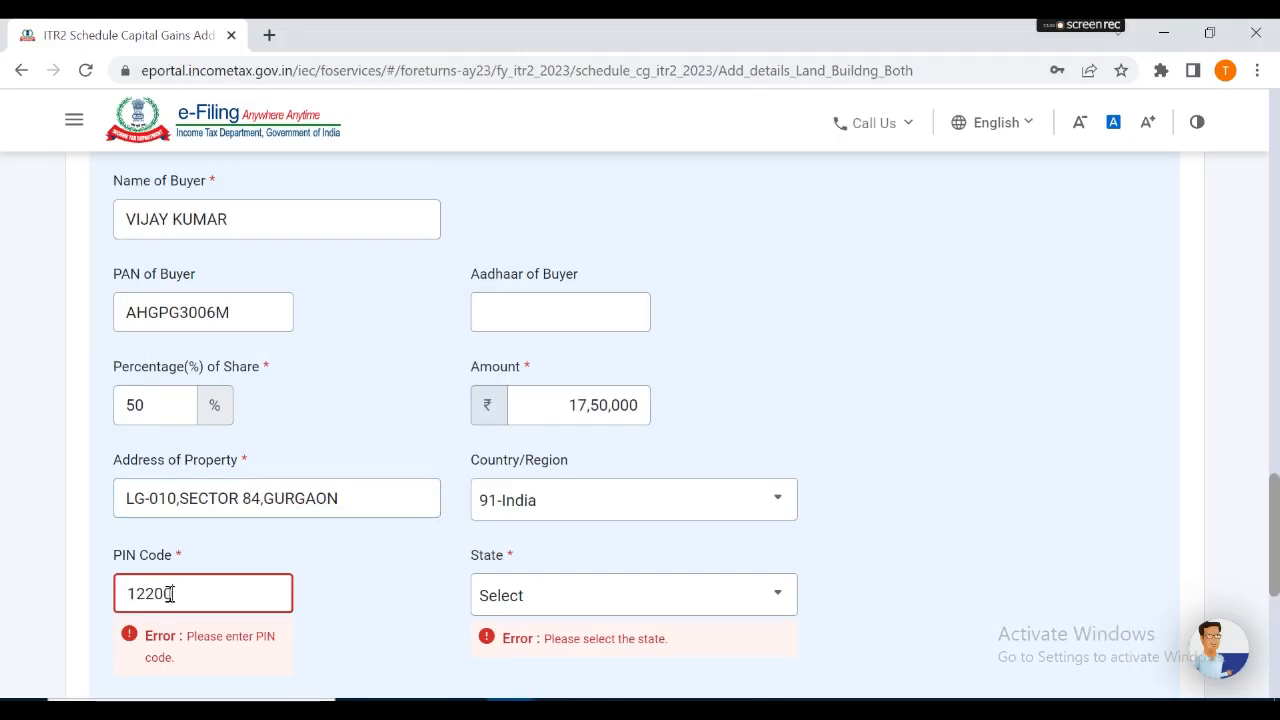
pyautogui.click(530, 540)
pyautogui.scroll(-2, 600, 560)
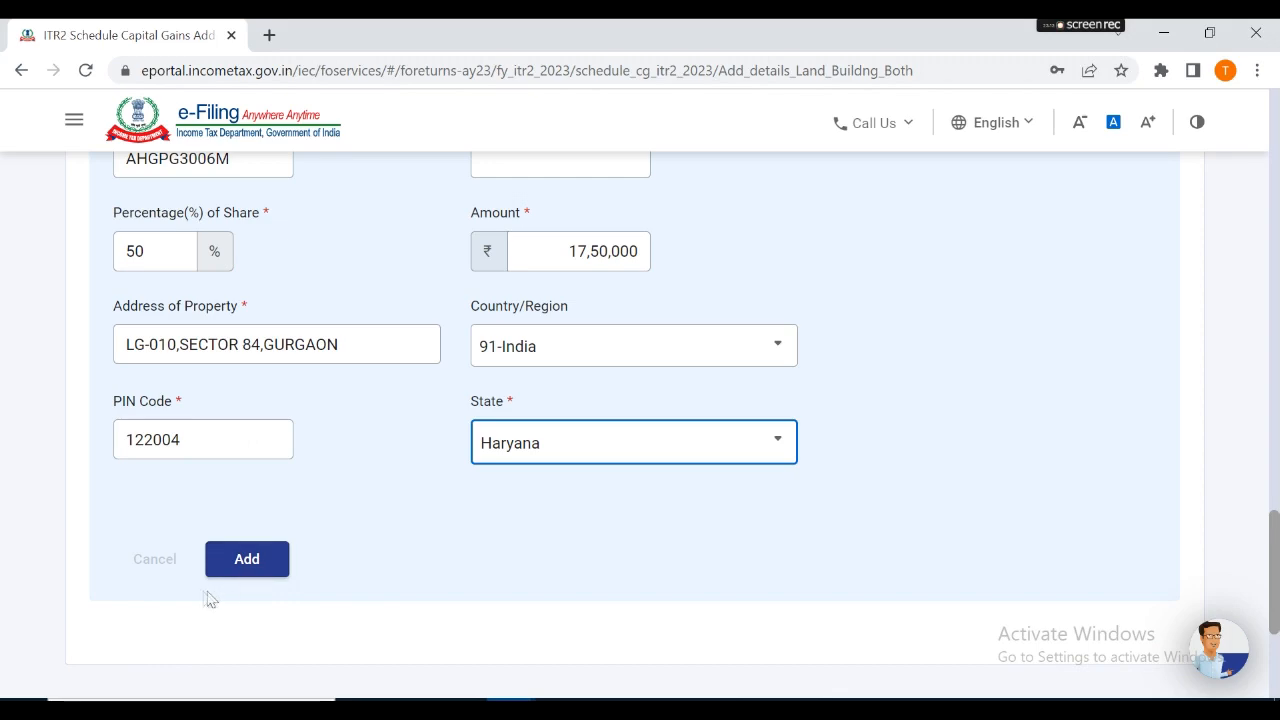
pyautogui.moveTo(357, 343); pyautogui.dragTo(35, 373)
pyautogui.click(262, 566)
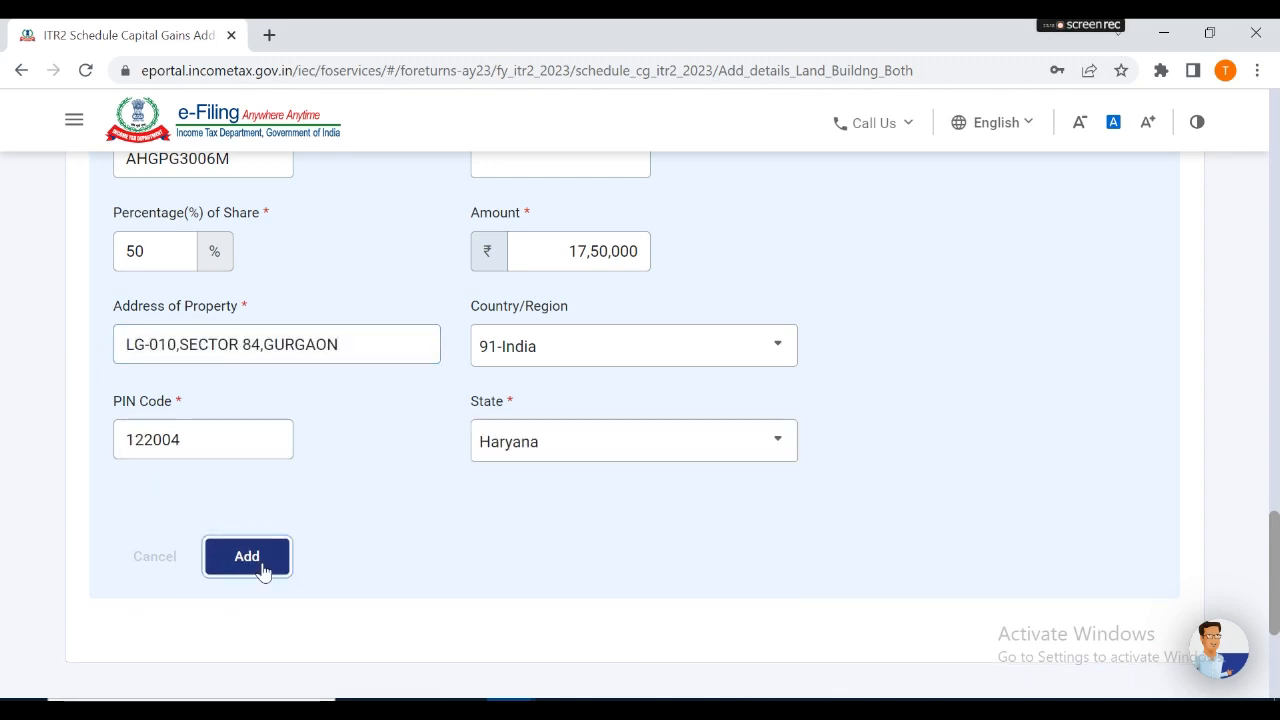
# - Start a second buyer entry with the buyer's name and PAN, a 50% share and an amount of 17,50,000
pyautogui.scroll(-2, 381, 509)
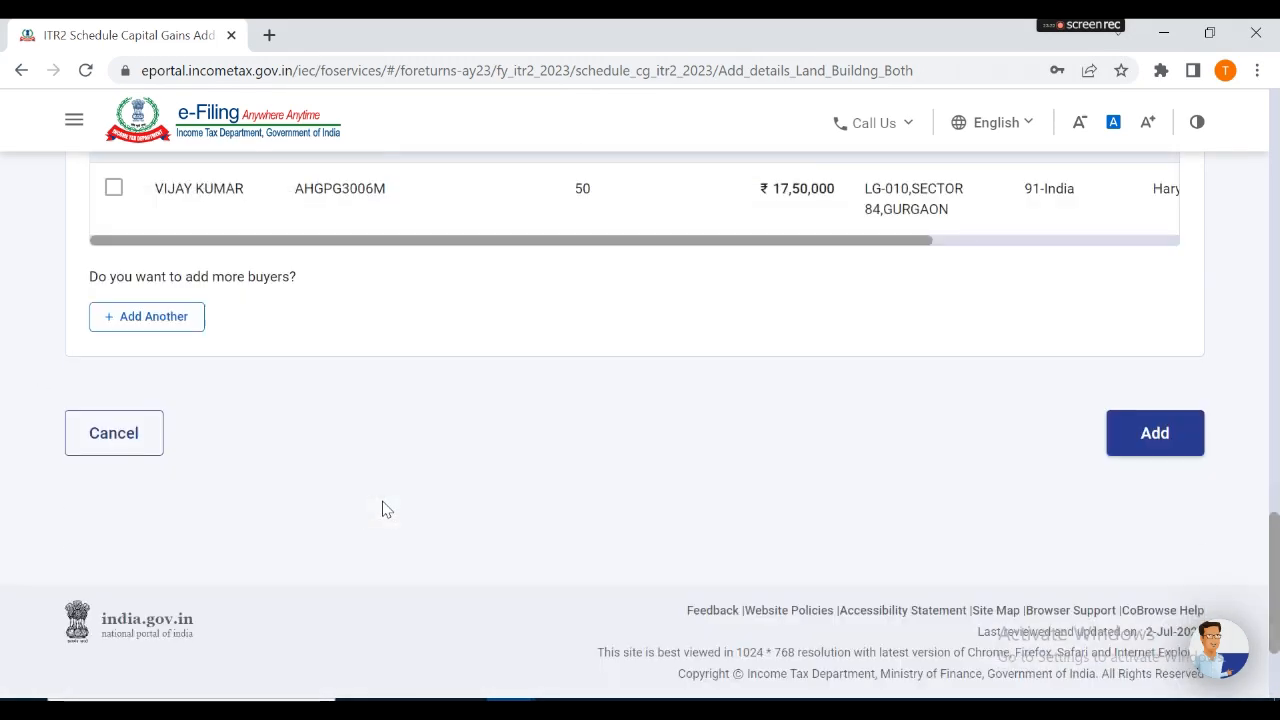
pyautogui.click(160, 313)
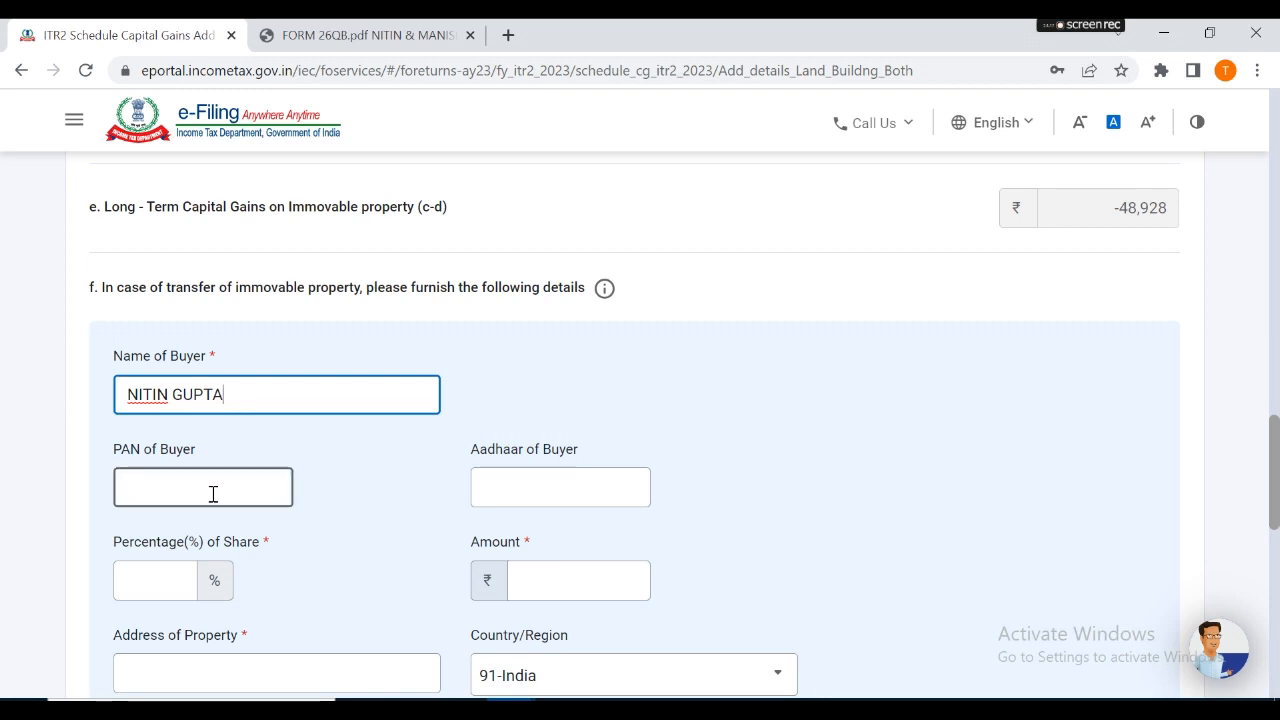
pyautogui.click(213, 494)
pyautogui.hotkey('ctrl', 'v')
pyautogui.click(500, 487)
pyautogui.click(146, 591)
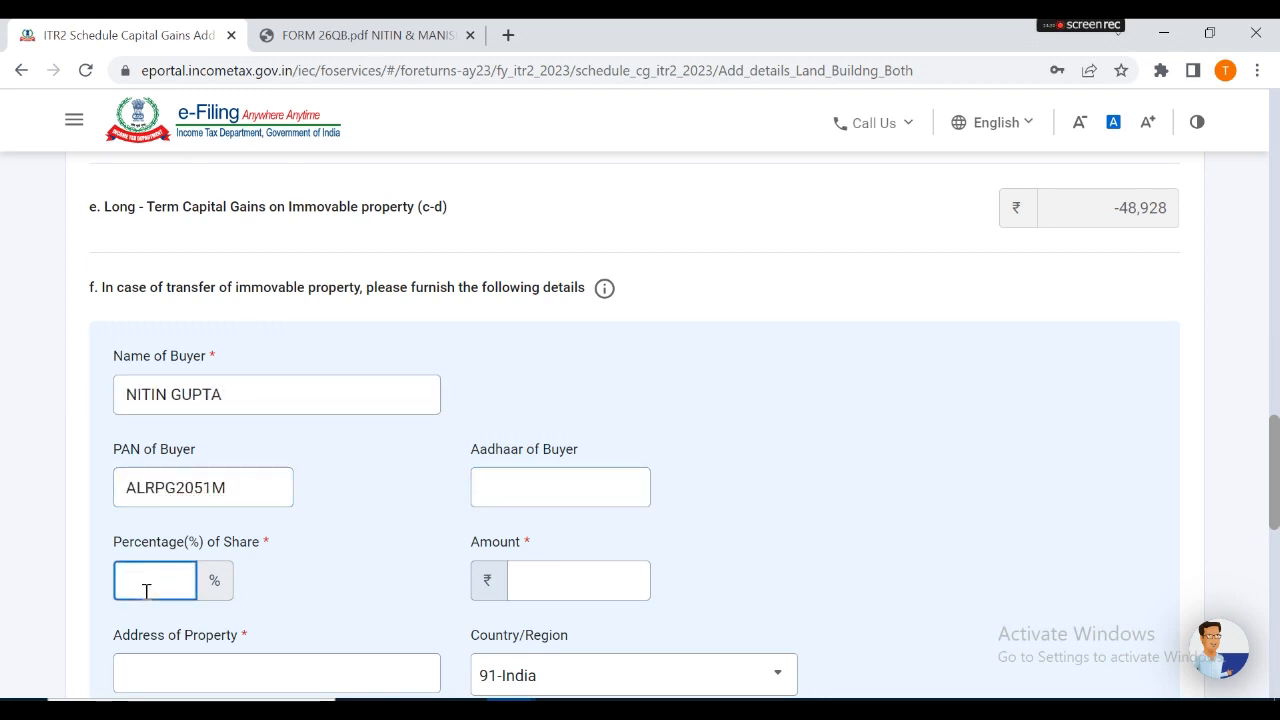
pyautogui.click(608, 580)
pyautogui.write('17')
pyautogui.press('Tab')
# - Copy the property's flat number from the Form 26QB PDF into the second buyer's property address
pyautogui.scroll(-2, 607, 580)
pyautogui.hotkey('ctrl', 'v')
pyautogui.press('BackSpace')
pyautogui.press('BackSpace')
pyautogui.press('BackSpace')
pyautogui.press('BackSpace')
pyautogui.hotkey('alt', 'Tab')
pyautogui.hotkey('alt', 'Tab')
pyautogui.hotkey('alt', 'Tab')
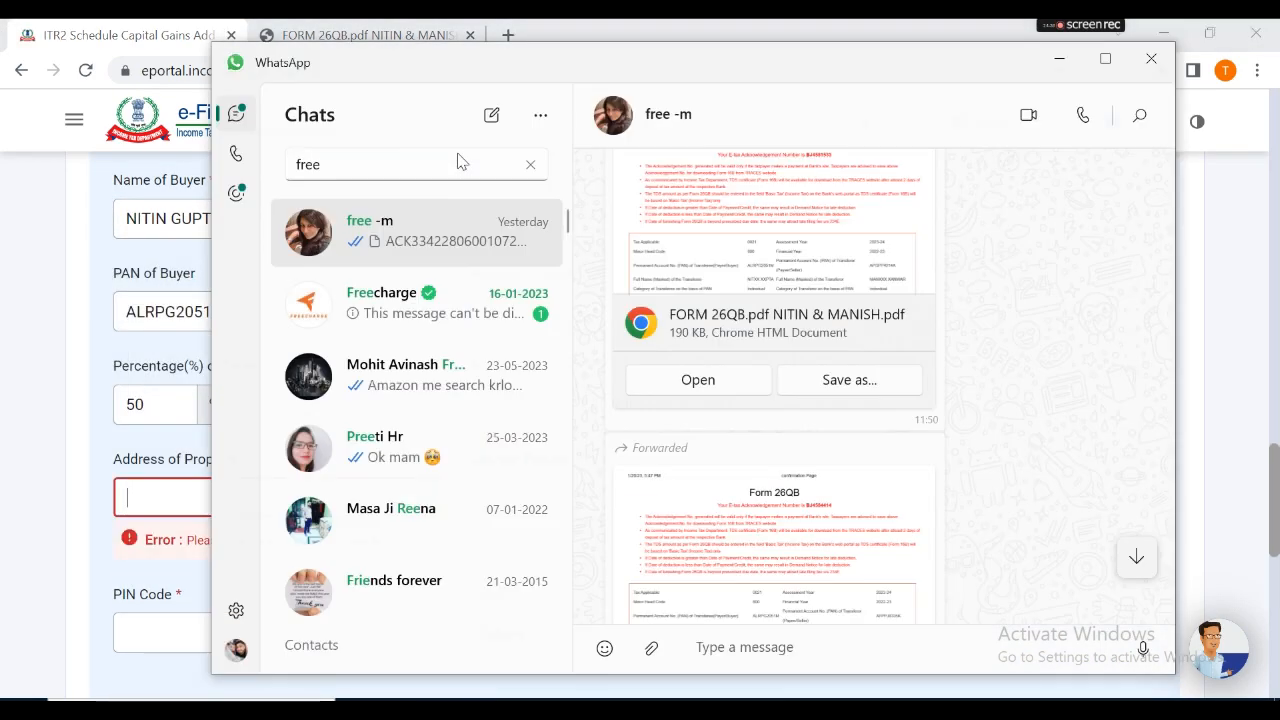
pyautogui.click(367, 36)
pyautogui.scroll(-15, 580, 470)
pyautogui.scroll(7, 594, 492)
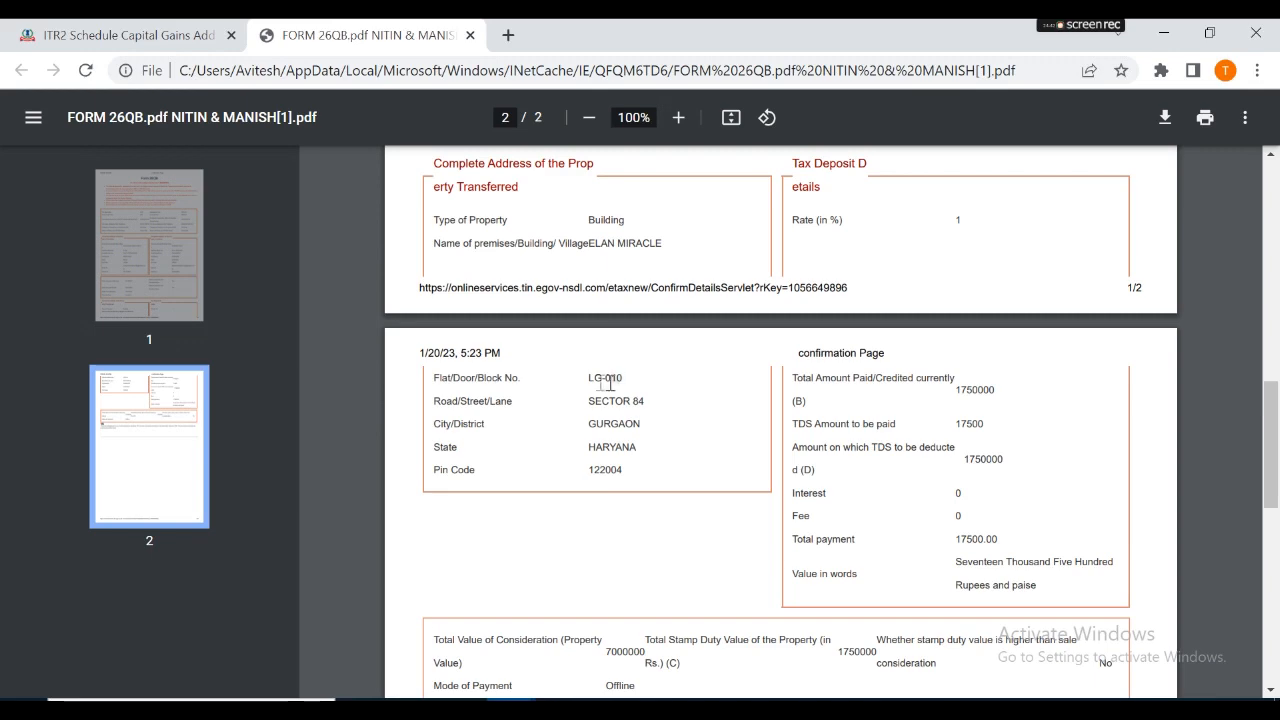
pyautogui.click(138, 36)
pyautogui.hotkey('ctrl', 'v')
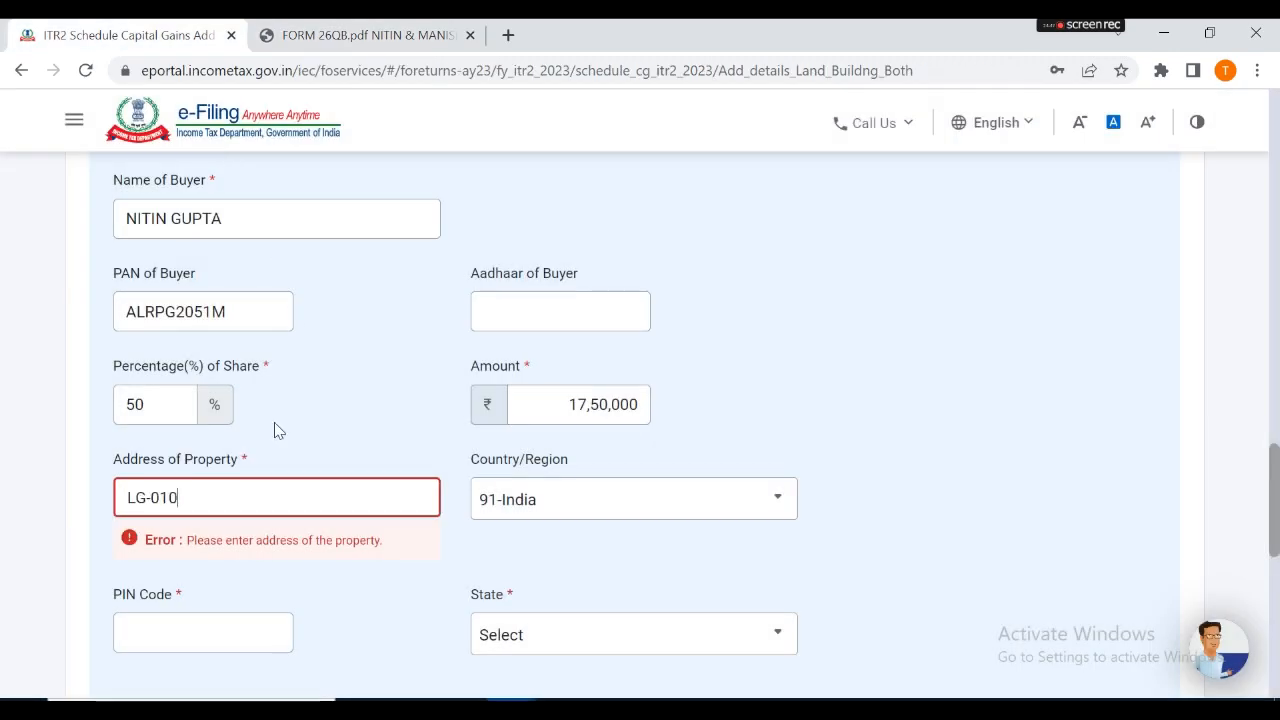
# - Append the street and city from the Form 26QB PDF to the property address, separated by commas
pyautogui.hotkey('alt', 'Tab')
pyautogui.click(367, 36)
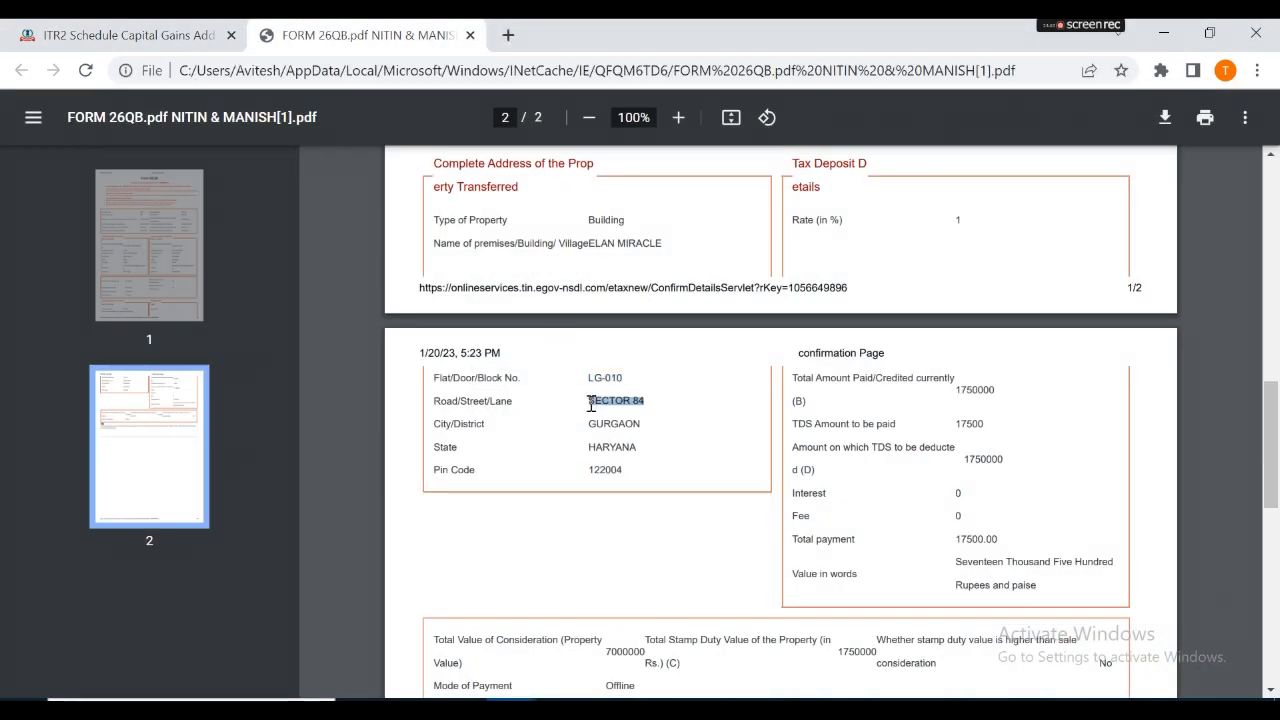
pyautogui.click(138, 36)
pyautogui.click(367, 36)
pyautogui.doubleClick(640, 428)
pyautogui.hotkey('ctrl', 'c')
pyautogui.hotkey('ctrl', 'Tab')
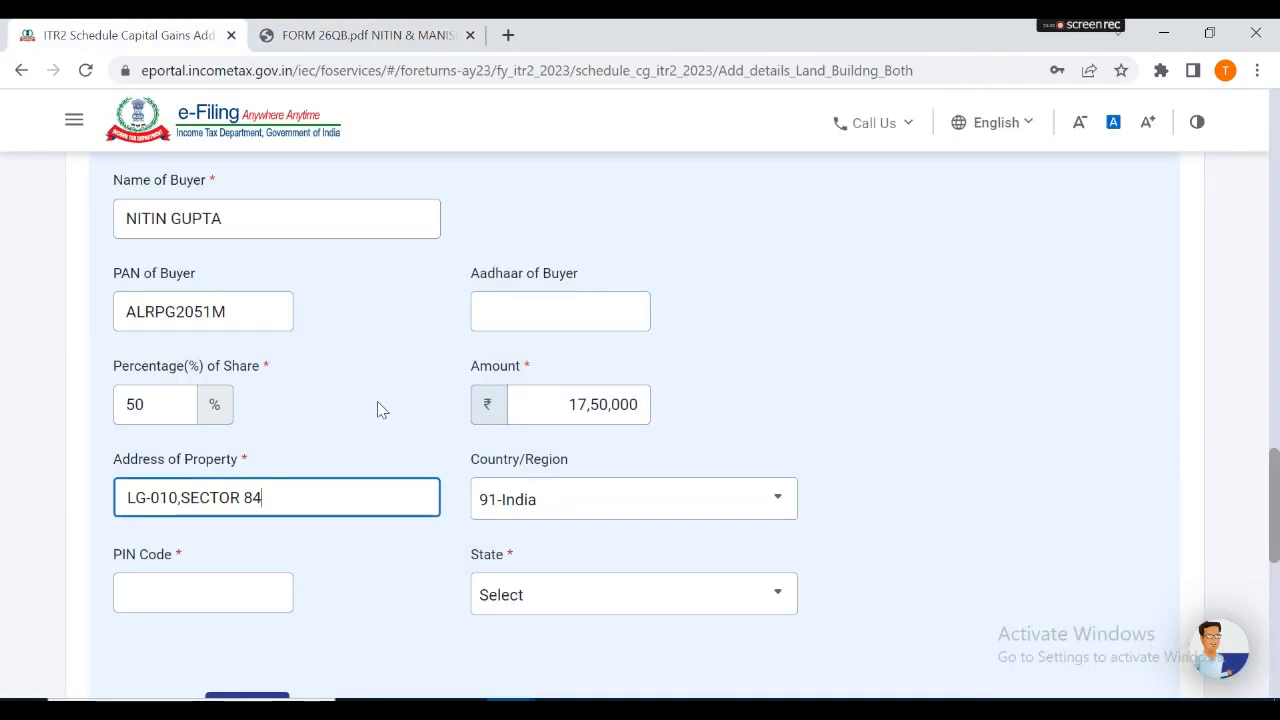
pyautogui.write(',')
pyautogui.hotkey('ctrl', 'v')
# - Complete the second buyer with the property's postal PIN code and Haryana as the state, and add the entry
pyautogui.click(174, 598)
pyautogui.click(370, 36)
pyautogui.click(135, 36)
pyautogui.write('12')
pyautogui.click(552, 604)
pyautogui.click(686, 529)
pyautogui.scroll(-2, 686, 529)
pyautogui.click(571, 426)
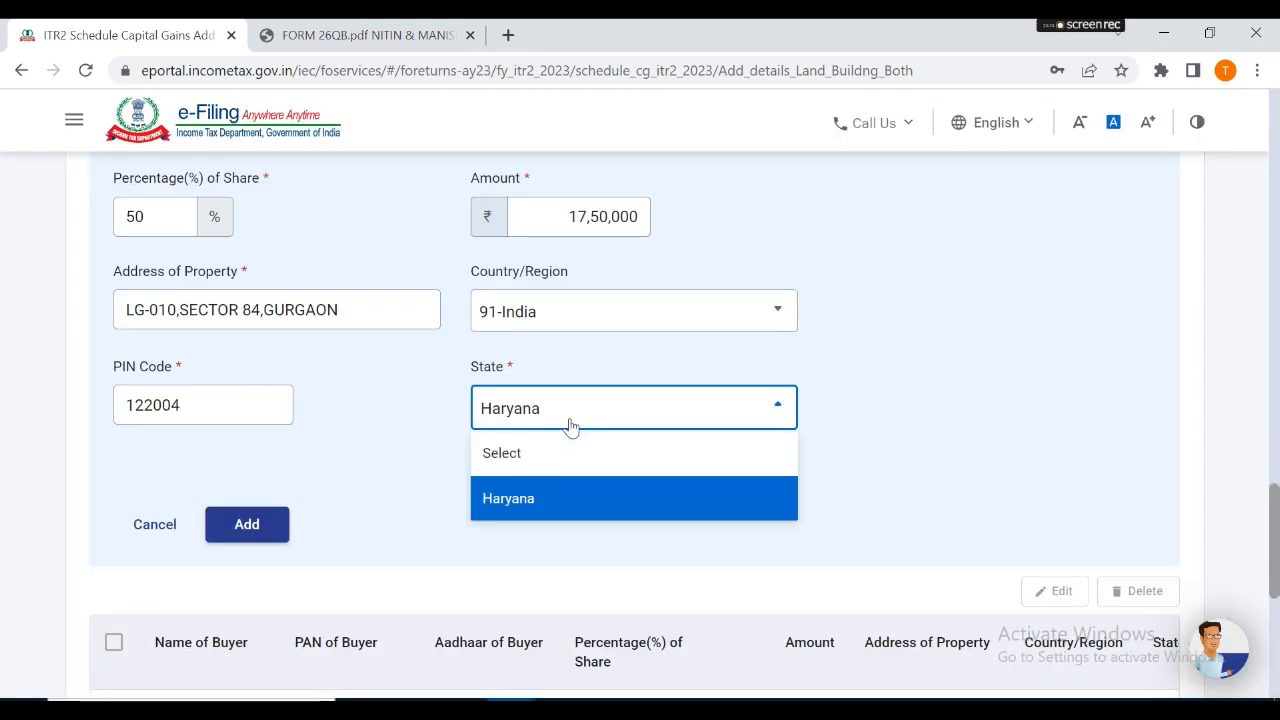
pyautogui.click(546, 498)
pyautogui.scroll(3, 545, 497)
pyautogui.scroll(-4, 545, 497)
pyautogui.scroll(-1, 544, 498)
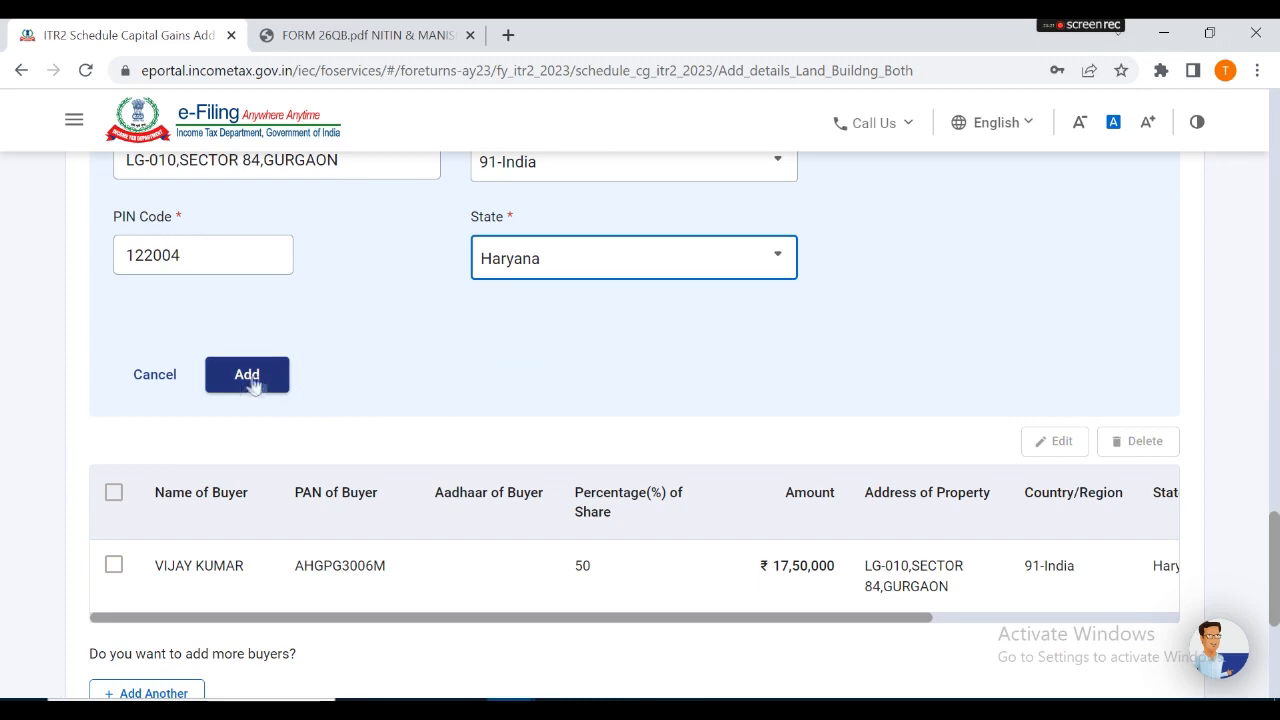
pyautogui.click(249, 381)
pyautogui.scroll(-3, 508, 494)
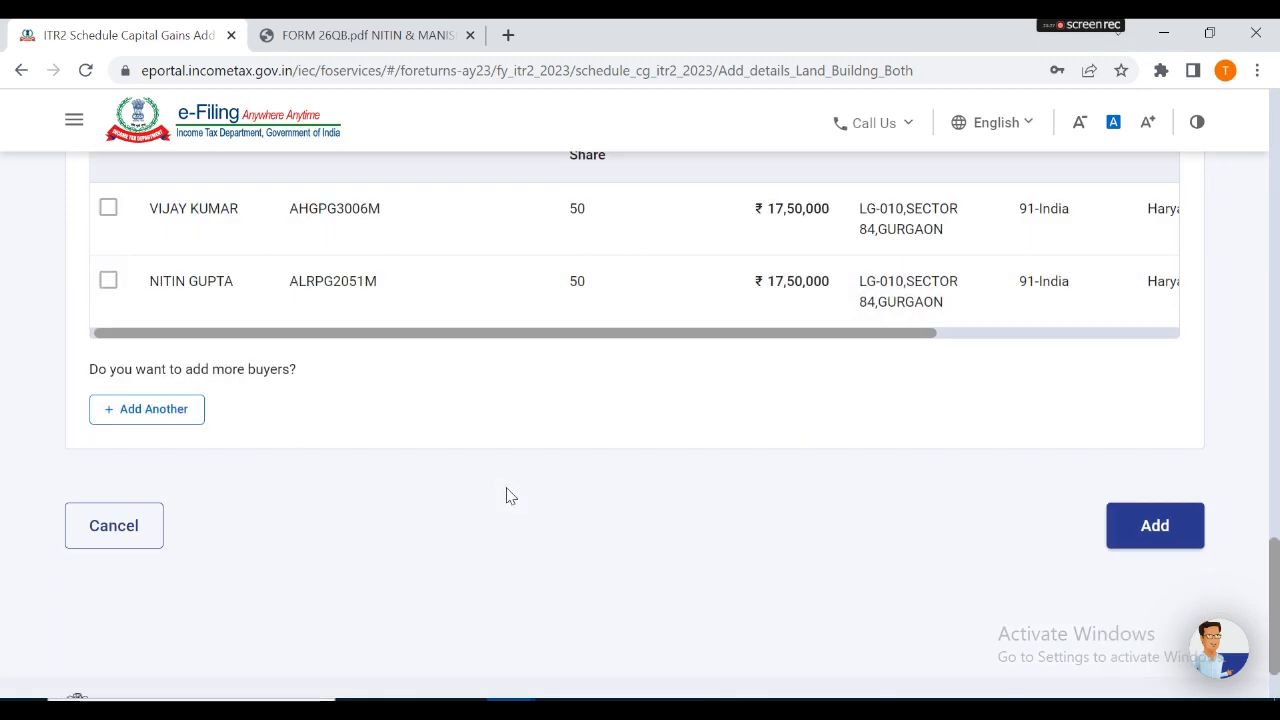
# - Add the completed land or building sale to the return and confirm Schedule Capital Gains
pyautogui.scroll(1, 508, 494)
pyautogui.click(1152, 580)
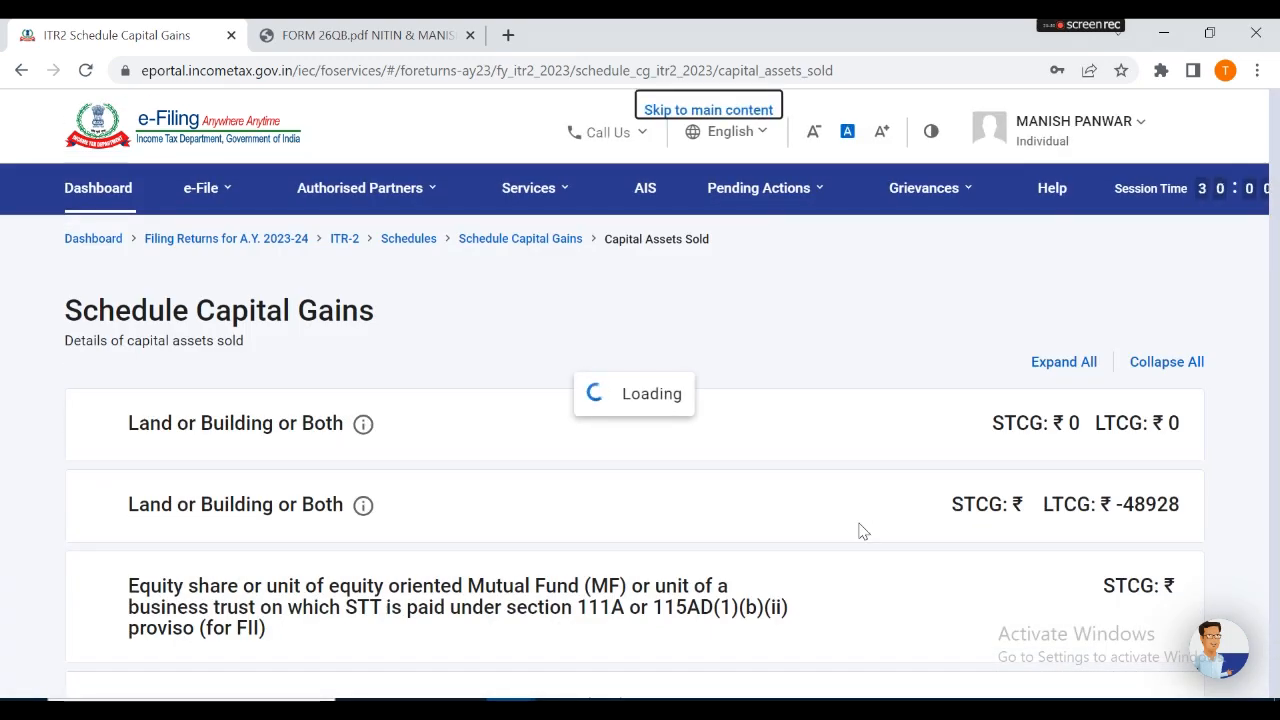
pyautogui.scroll(-4, 932, 478)
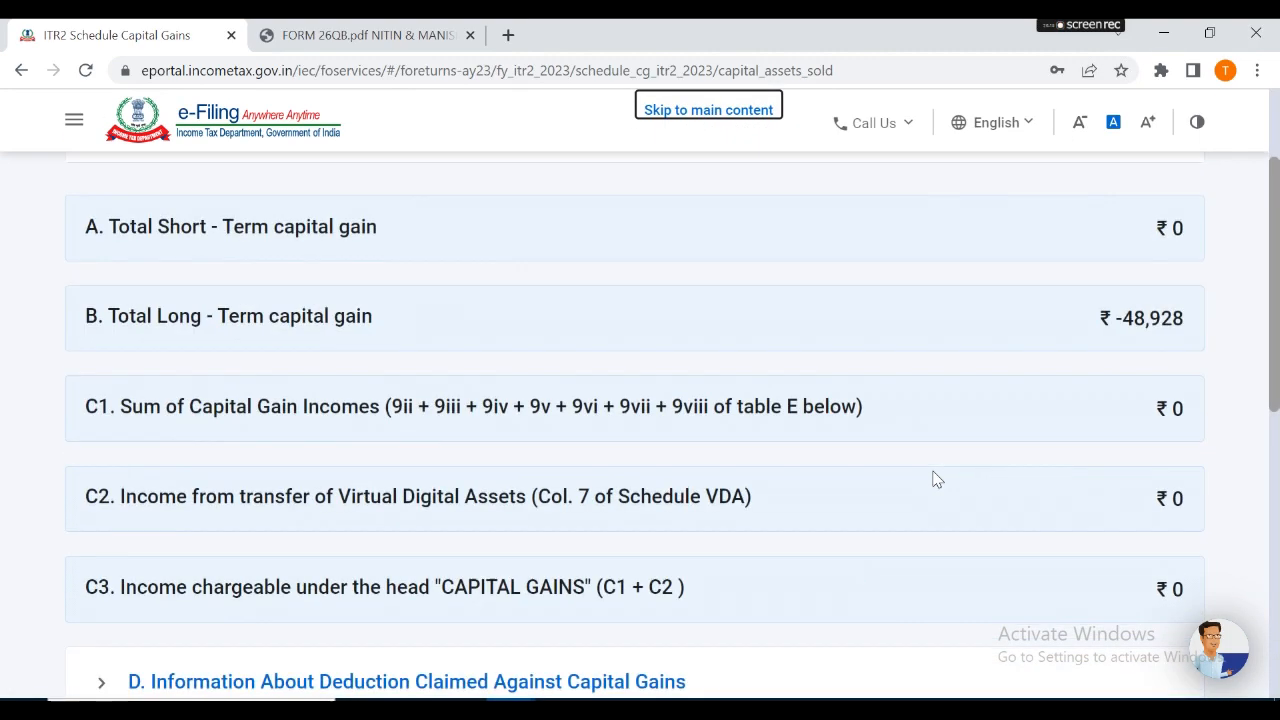
pyautogui.scroll(-4, 932, 478)
pyautogui.click(1147, 548)
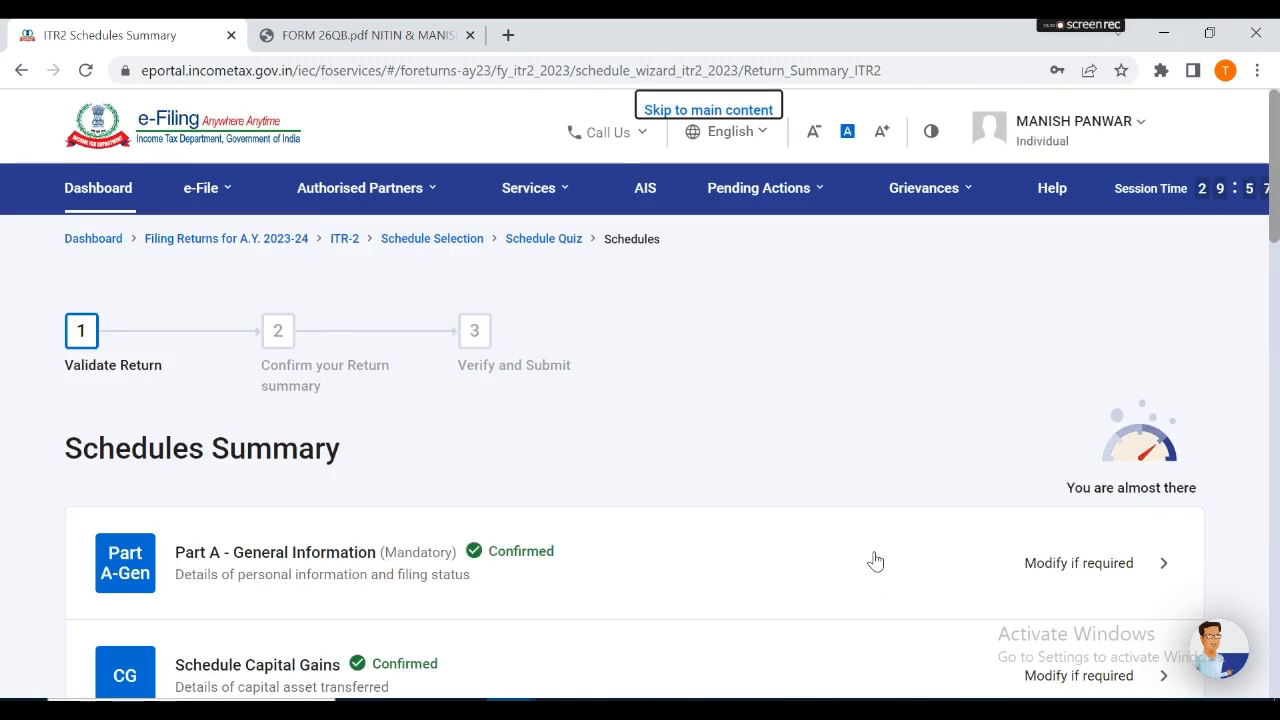
# - Open Schedule Income from other sources and start another gross income entry chargeable at normal applicable rates
pyautogui.scroll(-3, 875, 560)
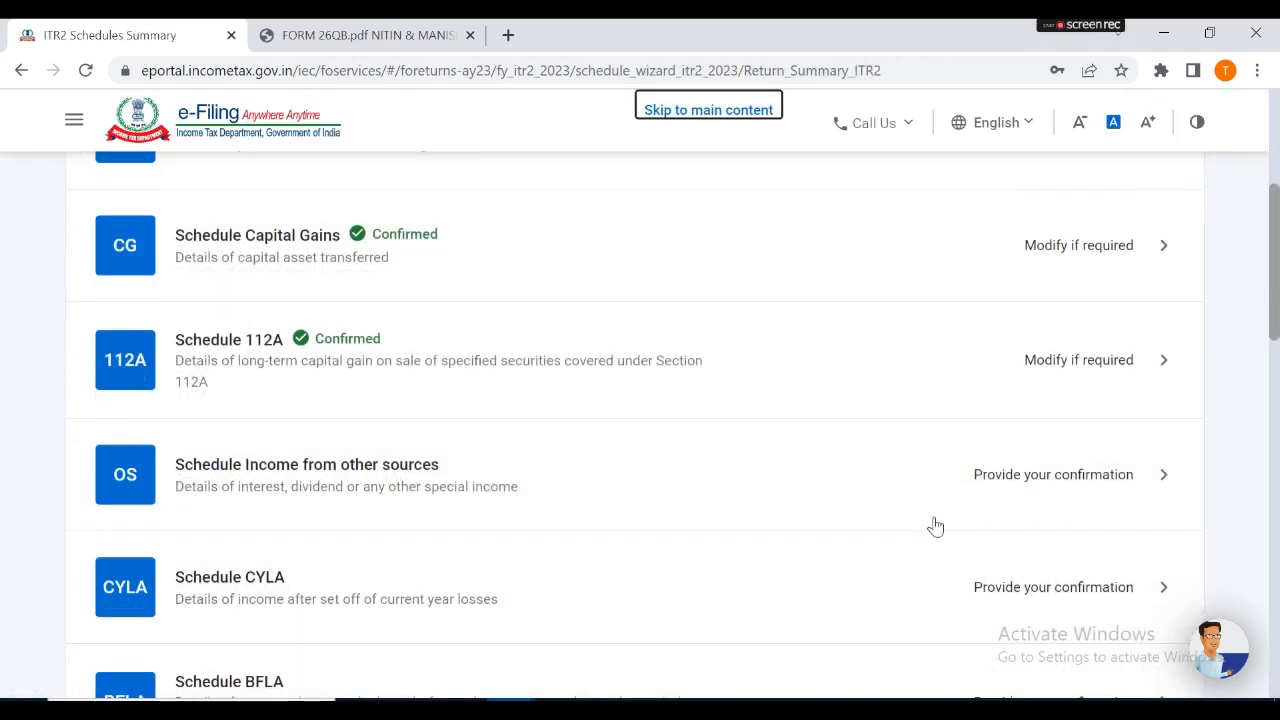
pyautogui.click(401, 488)
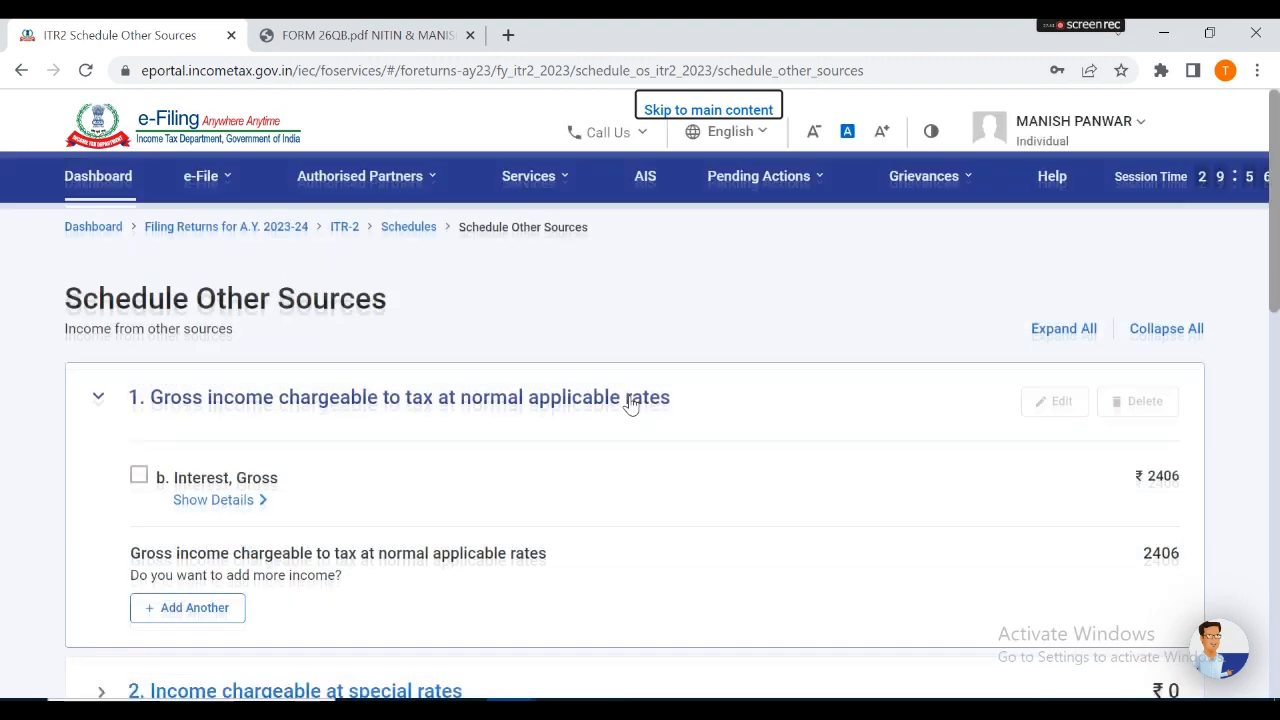
pyautogui.scroll(-5, 213, 495)
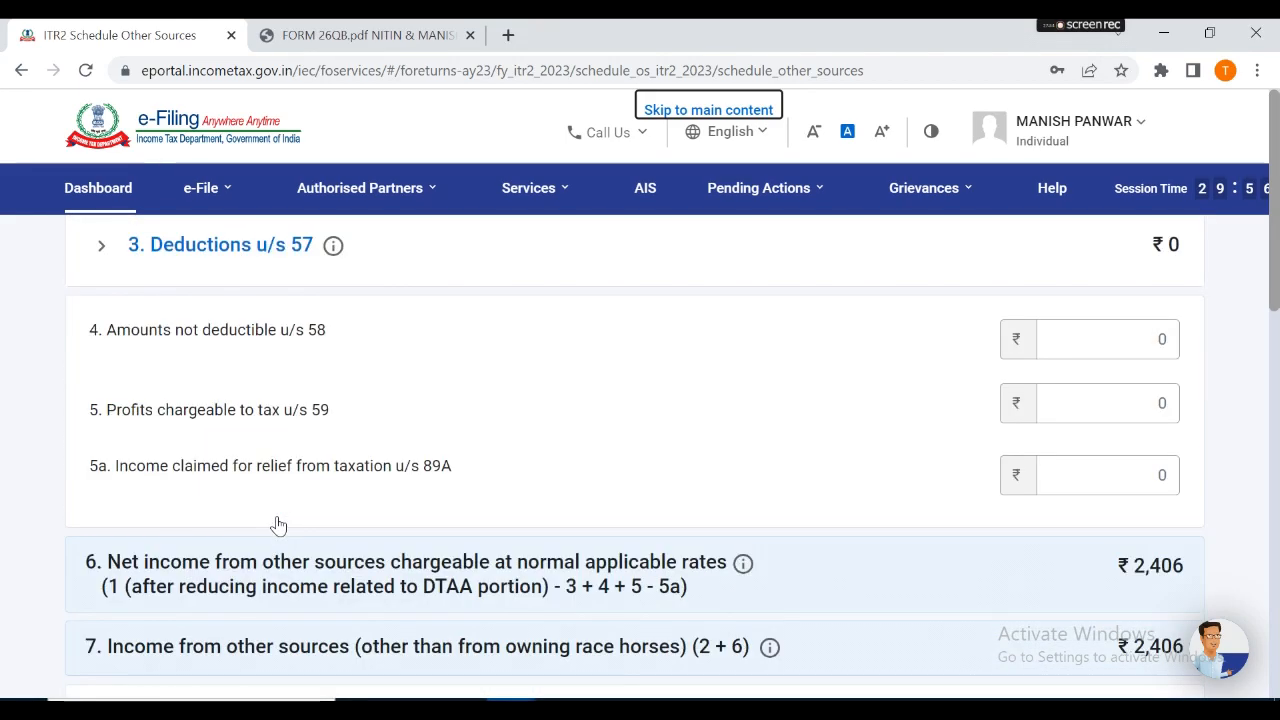
pyautogui.scroll(-3, 278, 525)
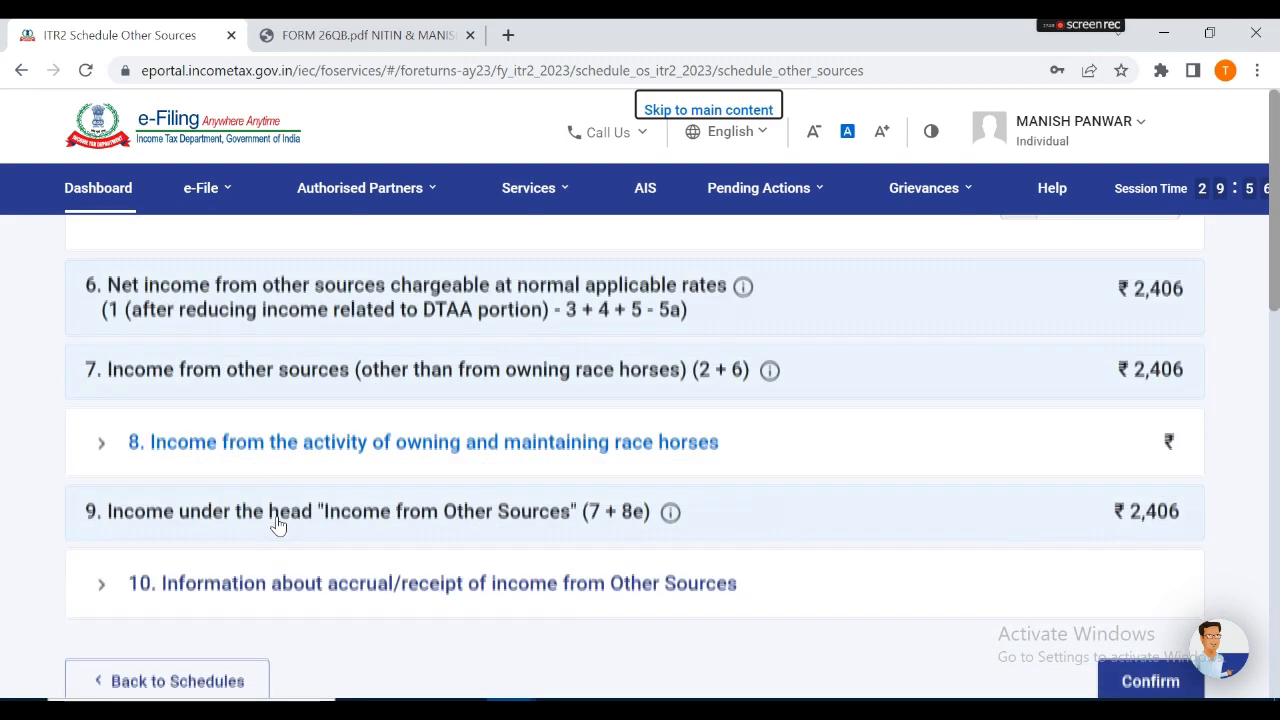
pyautogui.click(708, 289)
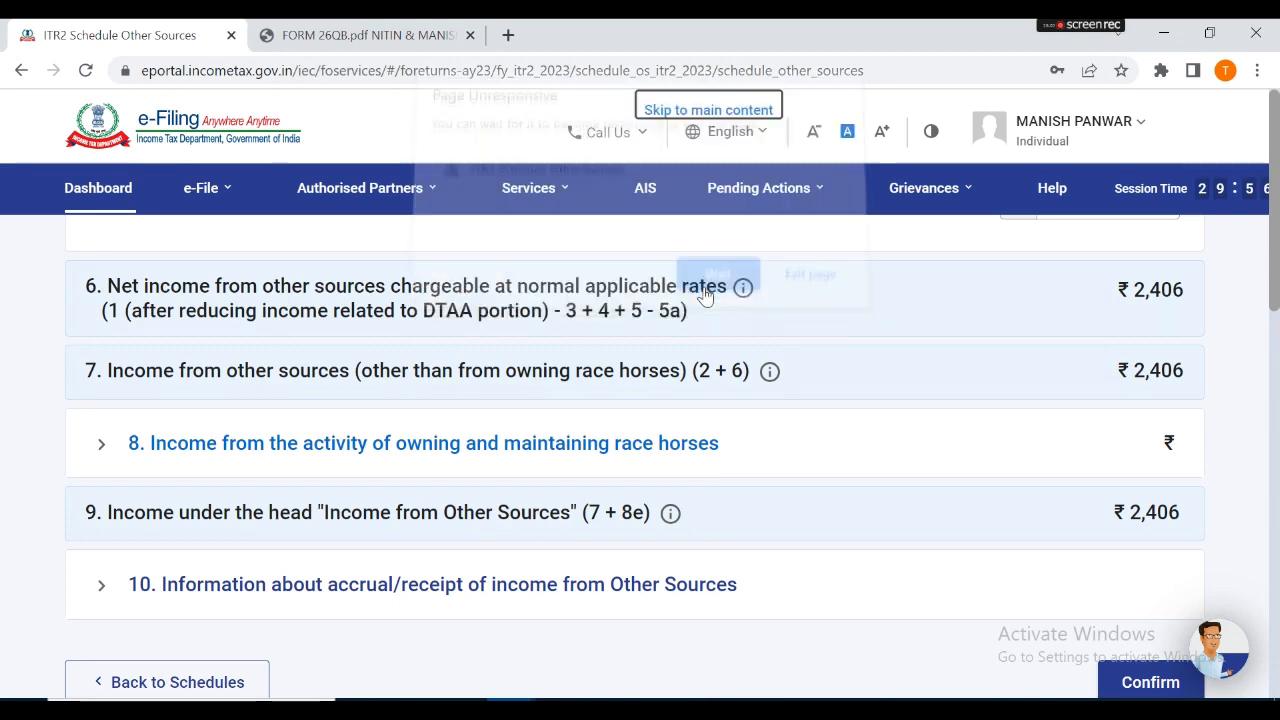
pyautogui.scroll(-3, 466, 546)
pyautogui.scroll(10, 464, 546)
pyautogui.click(210, 612)
pyautogui.click(208, 496)
pyautogui.click(192, 337)
pyautogui.click(212, 526)
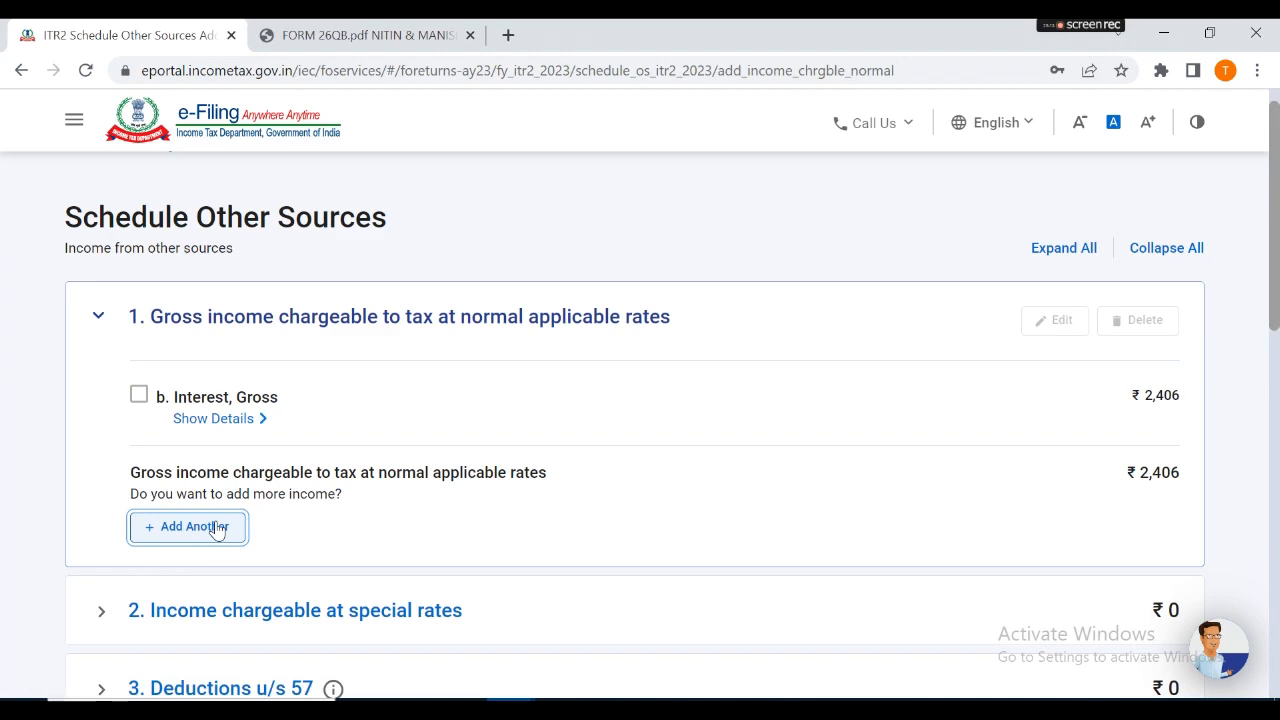
# - Select "Any other income (please specify nature)" as the nature of income and add a row named Legal Profession
pyautogui.click(288, 488)
pyautogui.scroll(-1, 280, 540)
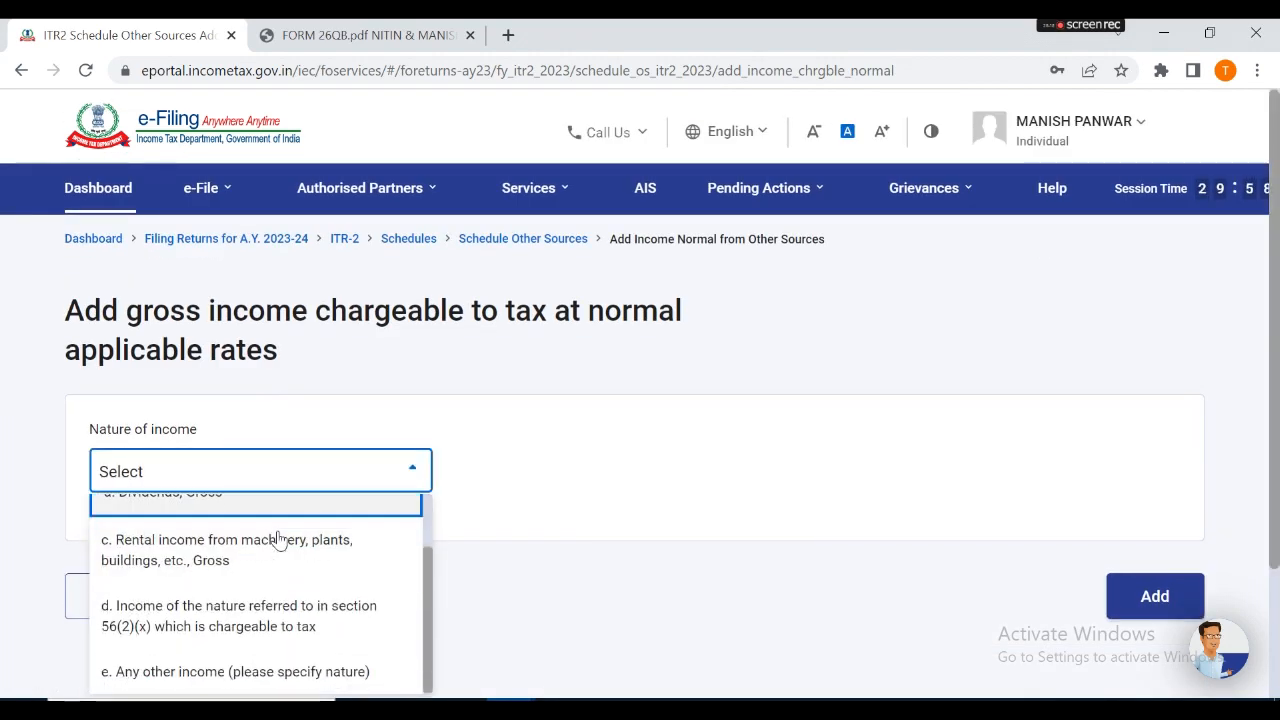
pyautogui.click(343, 669)
pyautogui.scroll(-4, 400, 530)
pyautogui.click(290, 478)
pyautogui.click(497, 488)
pyautogui.click(497, 488)
pyautogui.click(790, 478)
pyautogui.scroll(-3, 557, 534)
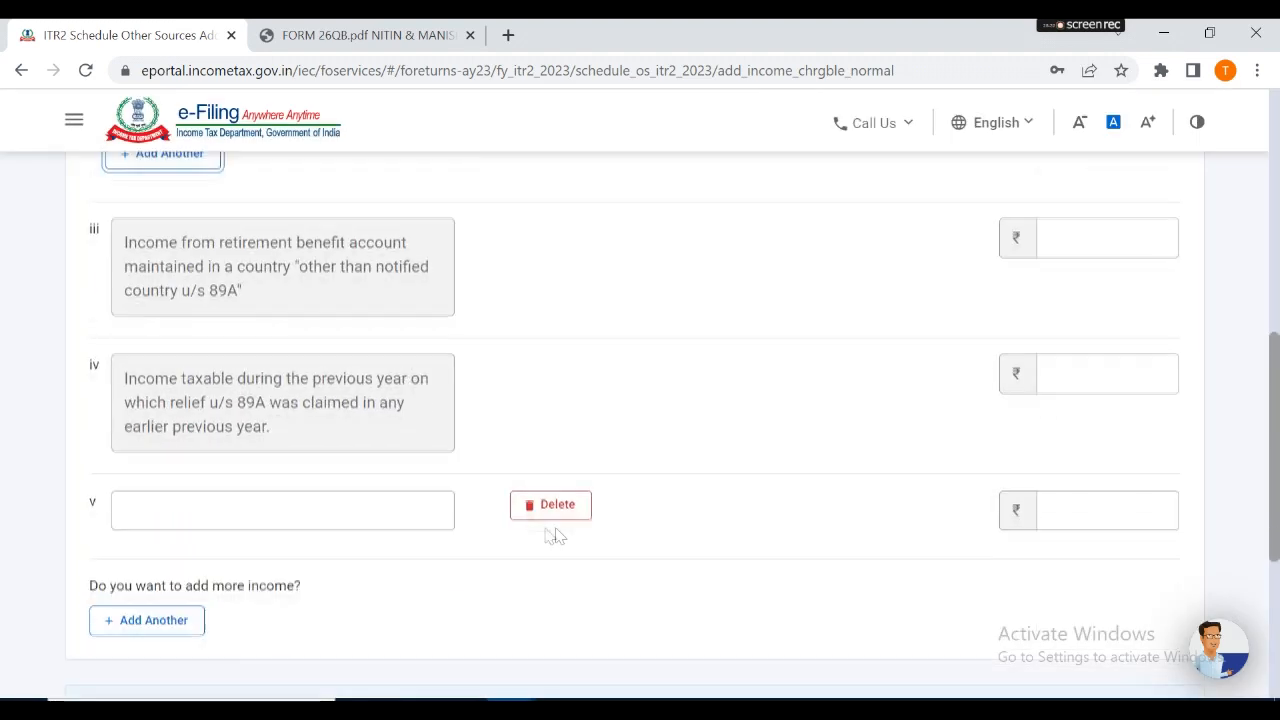
pyautogui.click(336, 512)
pyautogui.write('Legal Profession')
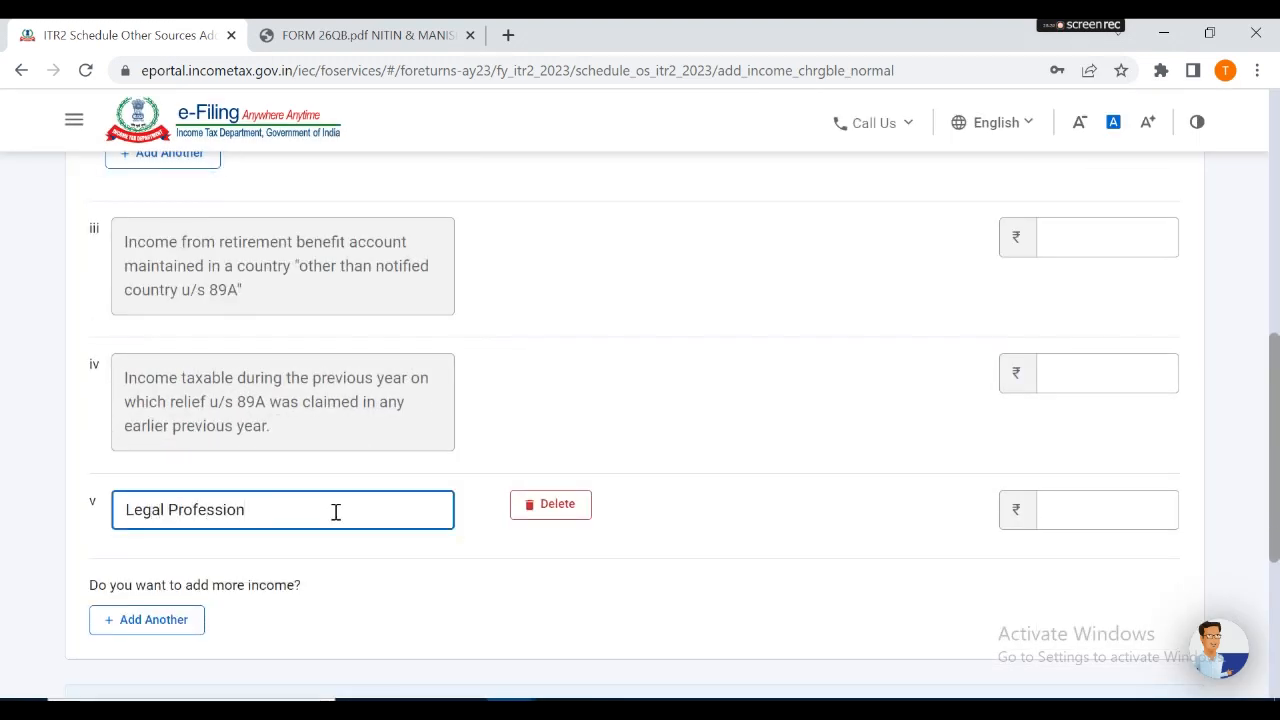
# - Set the Legal Profession income to 6,98,000 and add the entry to Schedule Other Sources
pyautogui.click(1070, 503)
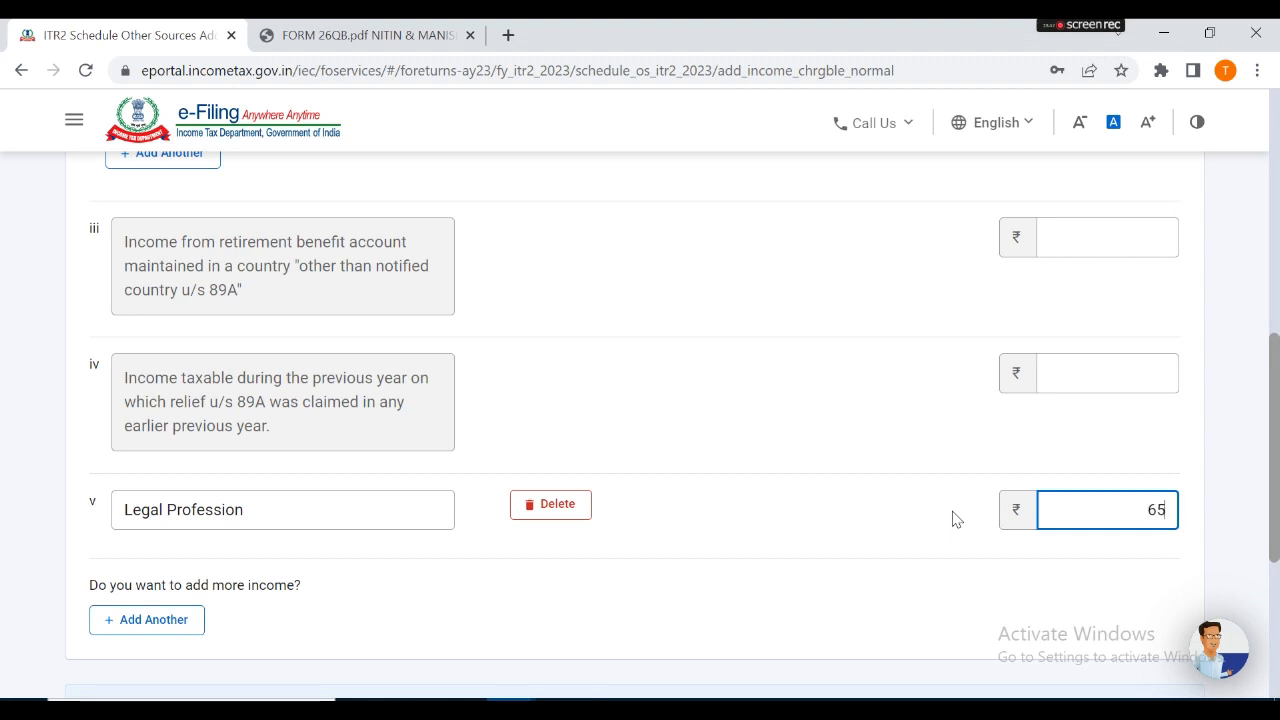
pyautogui.write('650000')
pyautogui.press('BackSpace')
pyautogui.press('Tab')
pyautogui.click(1174, 514)
pyautogui.write('0')
pyautogui.press('Tab')
pyautogui.click(1042, 527)
pyautogui.hotkey('ctrl', 'a')
pyautogui.write('698000')
pyautogui.press('Tab')
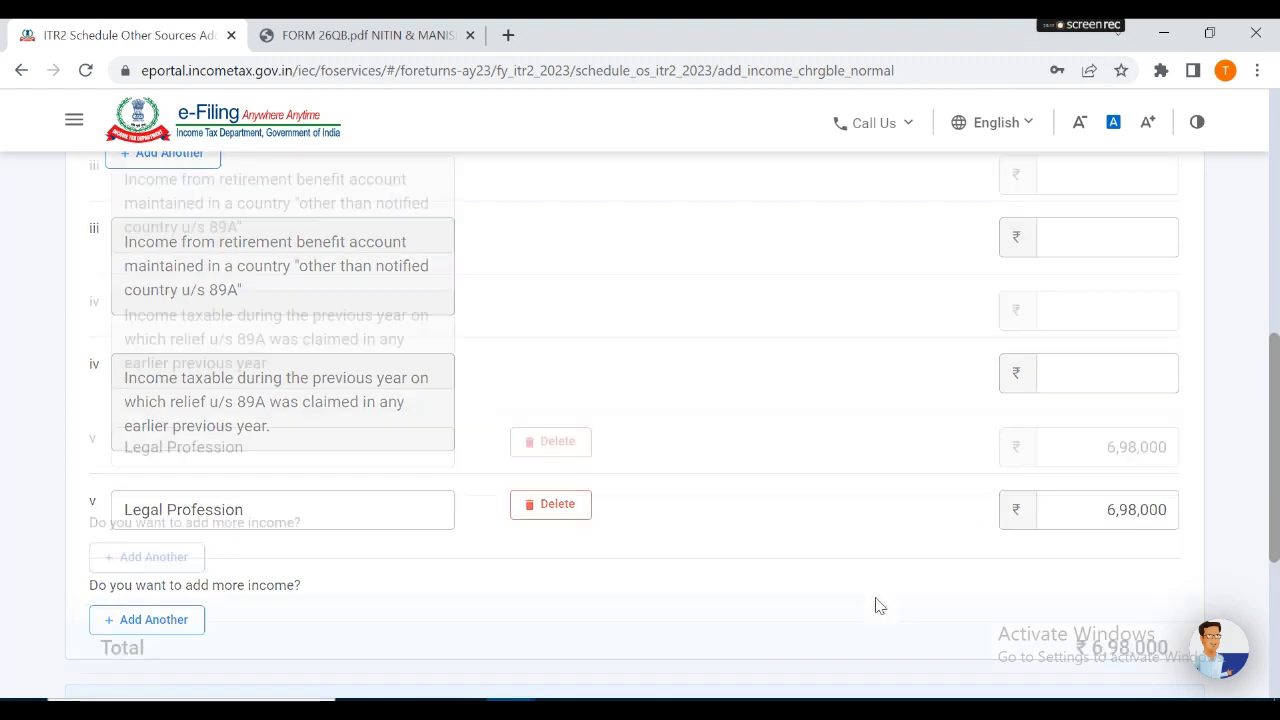
pyautogui.scroll(-3, 874, 603)
pyautogui.click(1157, 505)
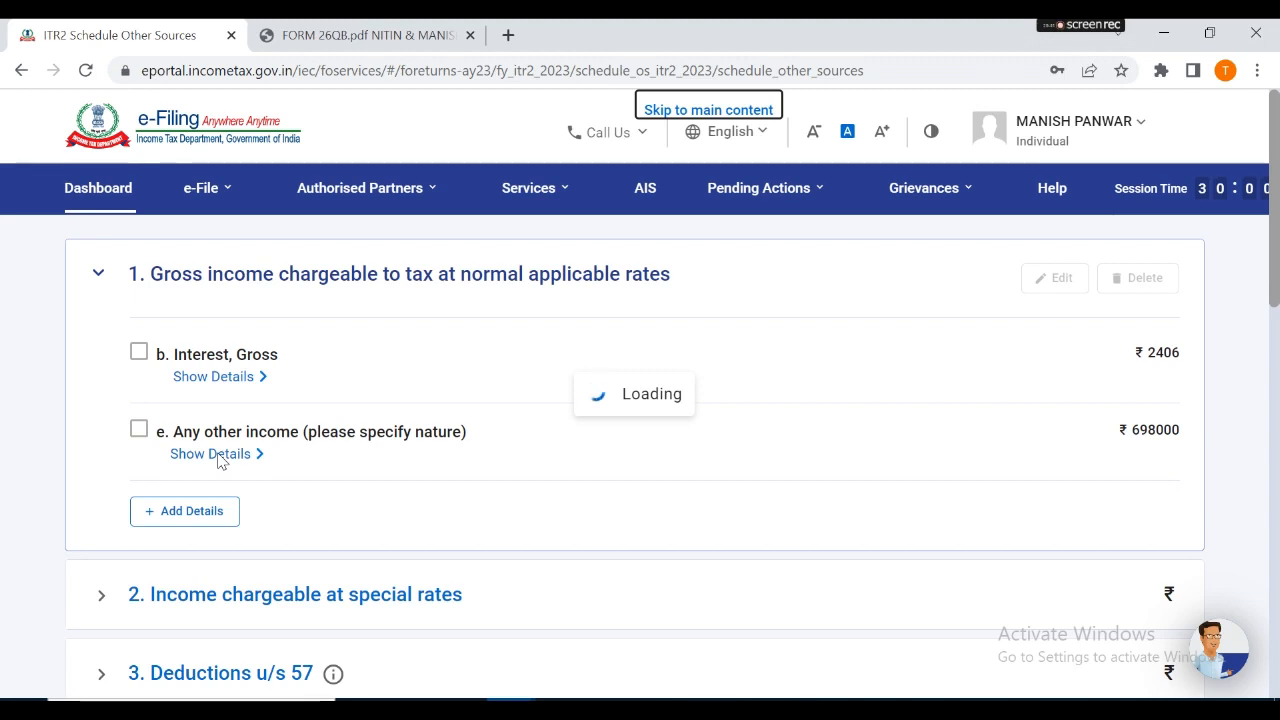
# - Review the income sections of Schedule Other Sources and confirm the schedule
pyautogui.click(695, 287)
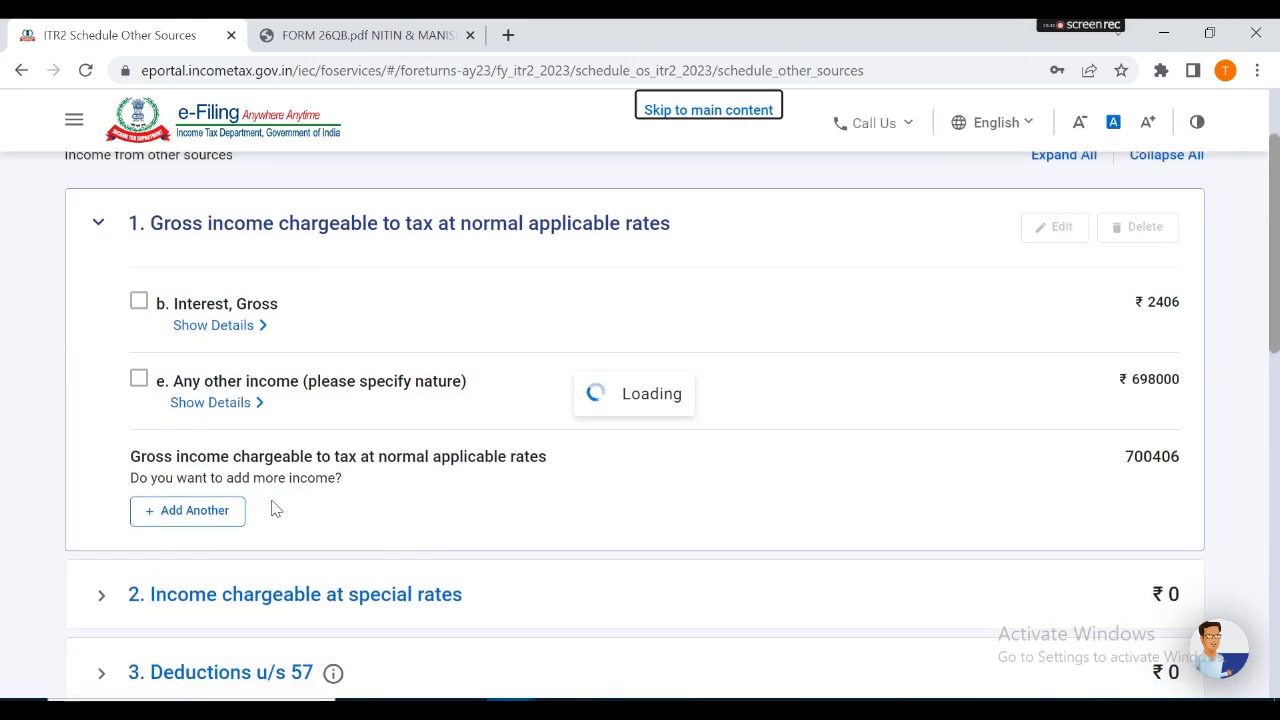
pyautogui.scroll(-10, 334, 480)
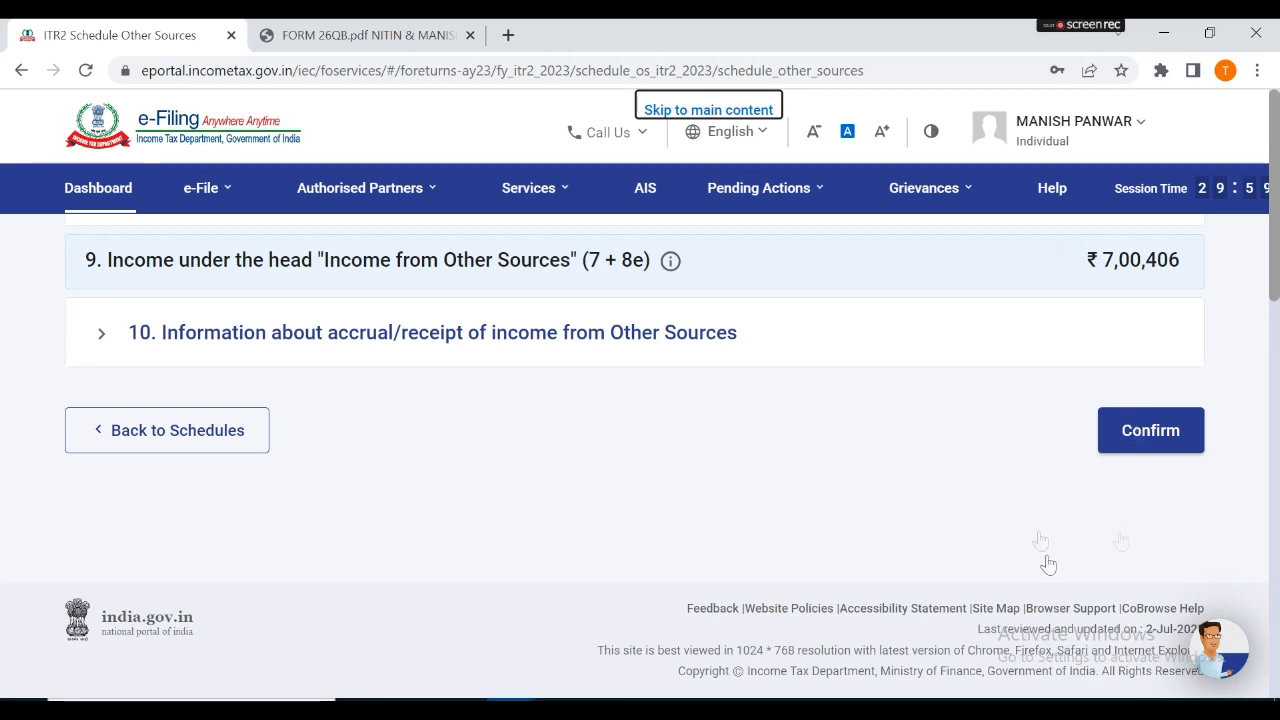
pyautogui.click(716, 288)
pyautogui.scroll(9, 986, 471)
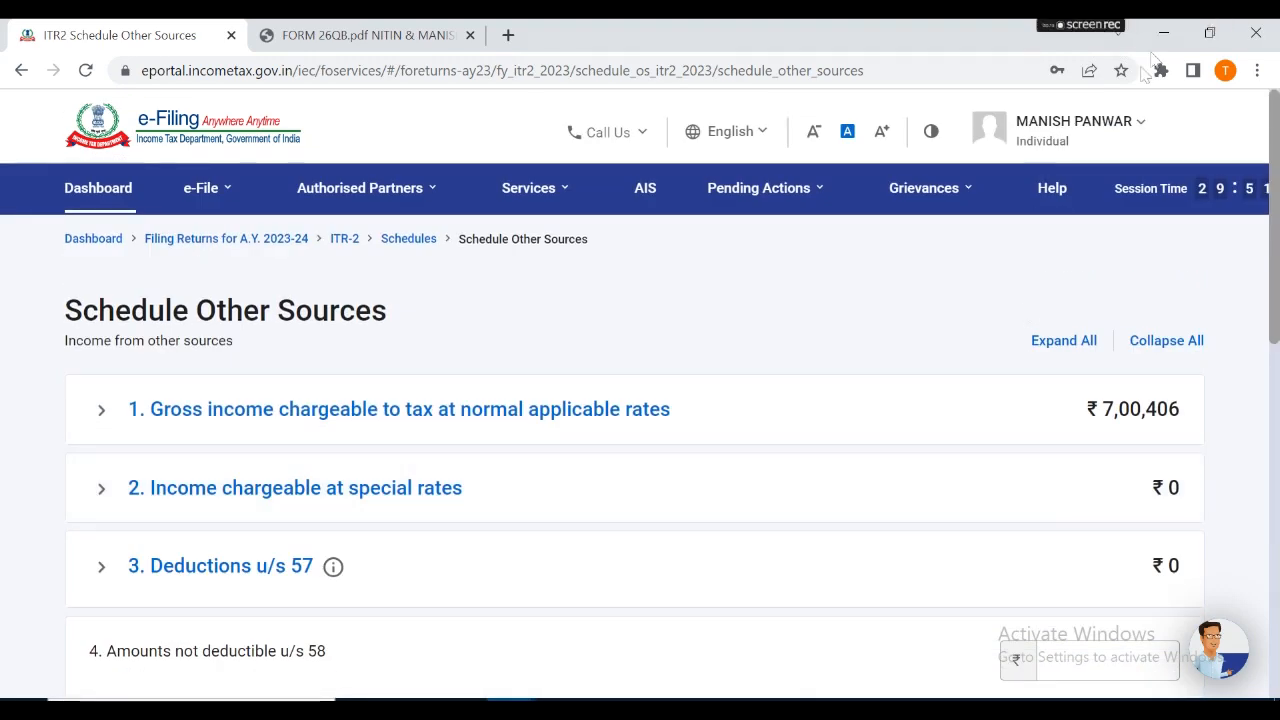
pyautogui.scroll(-10, 1130, 400)
pyautogui.click(1150, 448)
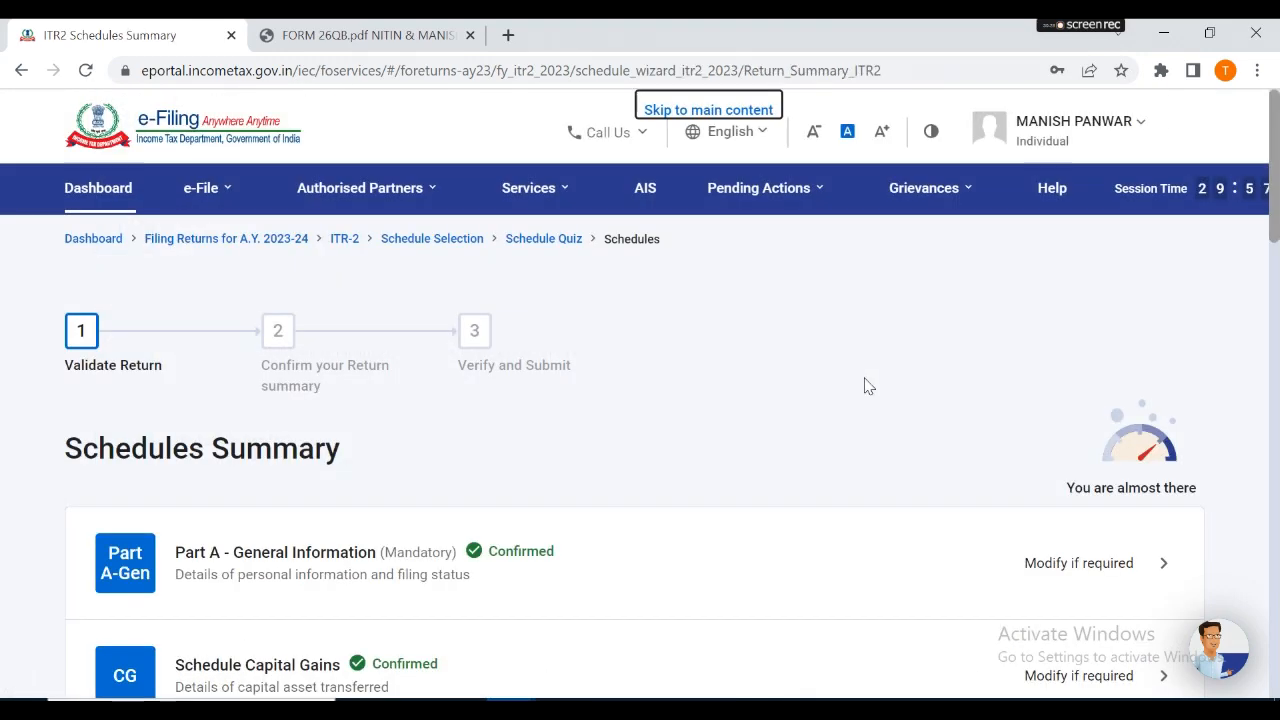
# - Open Schedule CYLA, review the set-off of current year losses and confirm the schedule
pyautogui.scroll(-6, 720, 548)
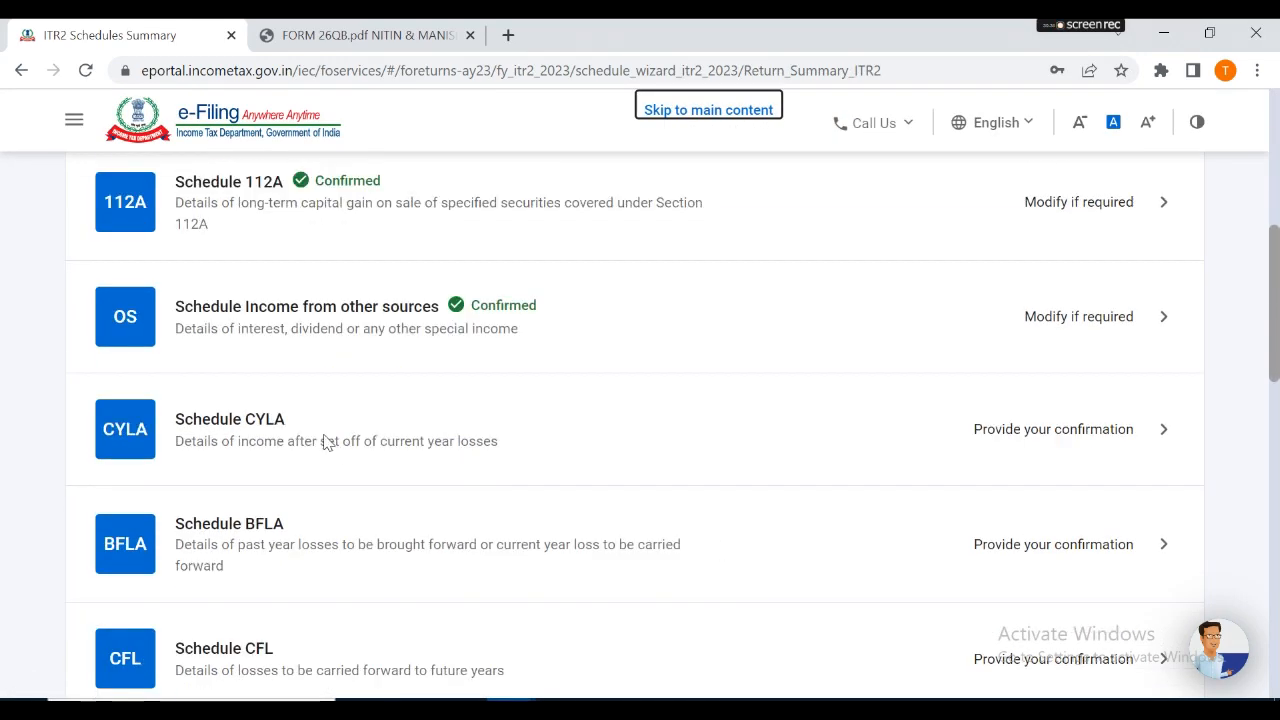
pyautogui.click(367, 431)
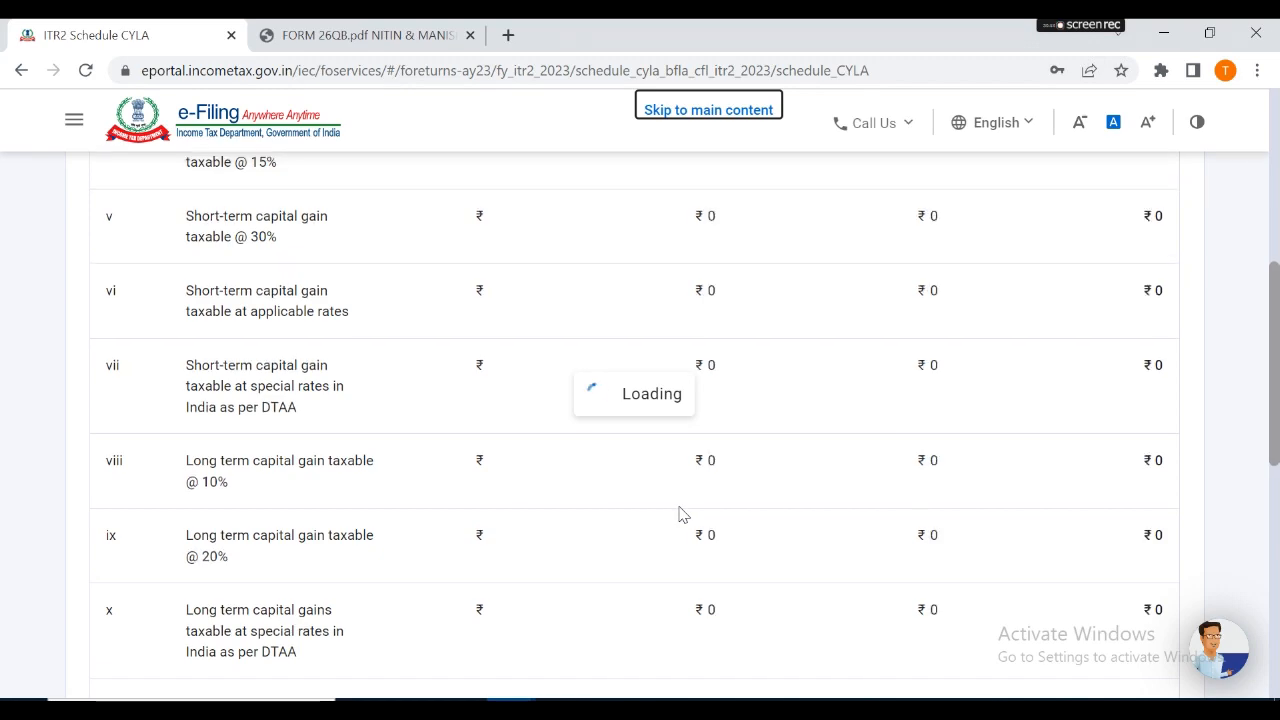
pyautogui.scroll(-10, 679, 514)
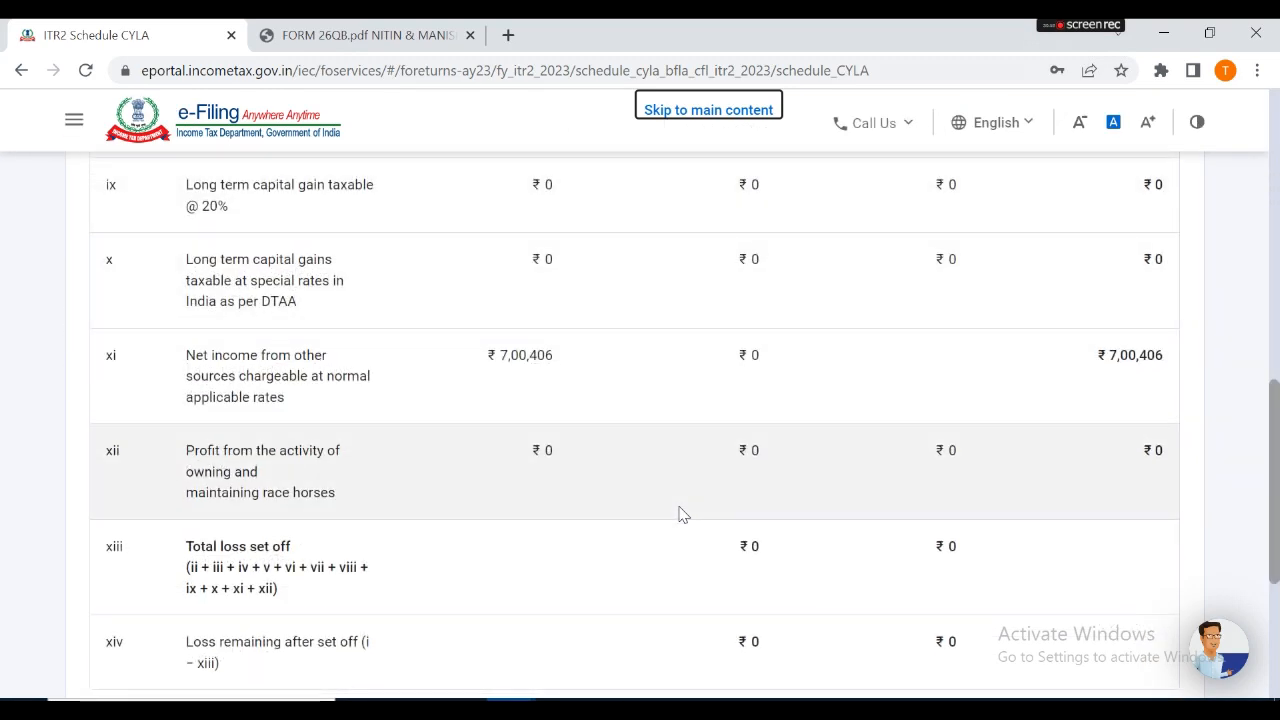
pyautogui.scroll(-3, 680, 514)
pyautogui.click(1150, 522)
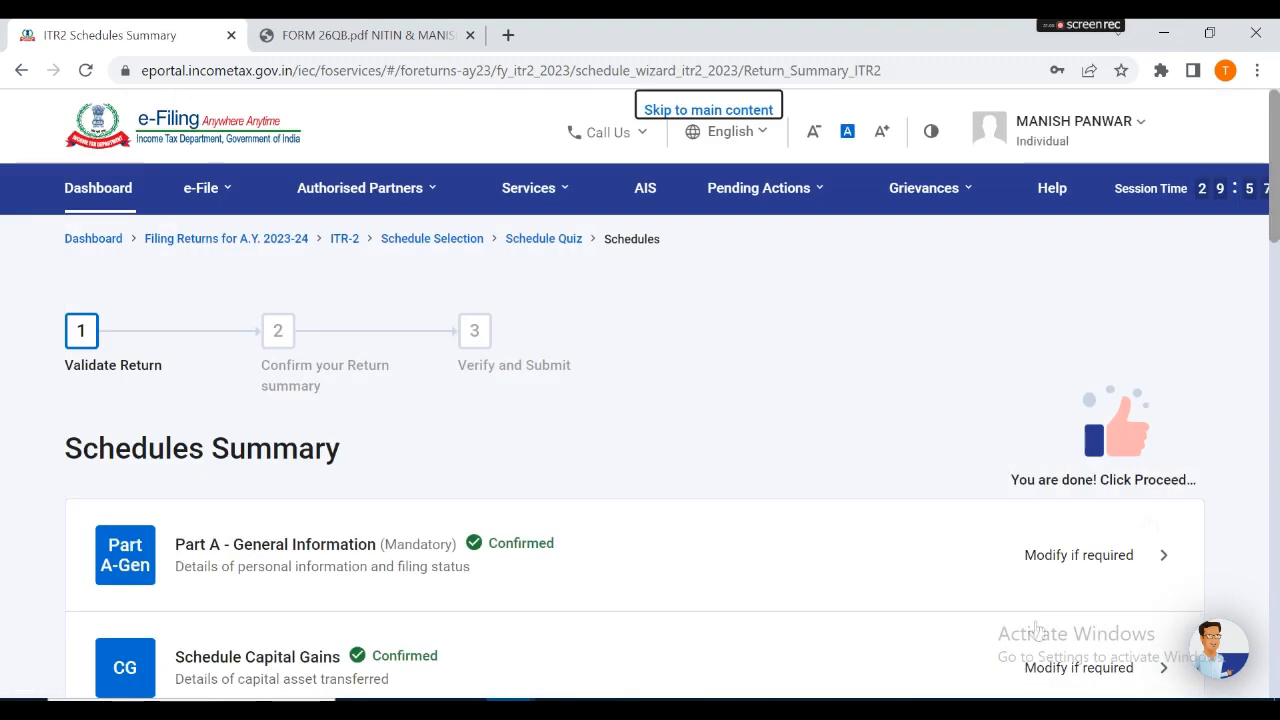
# - Open Schedule BFLA, review the brought forward losses, compute the set-off and continue past the quarterly break-up notice
pyautogui.scroll(-6, 815, 588)
pyautogui.click(314, 491)
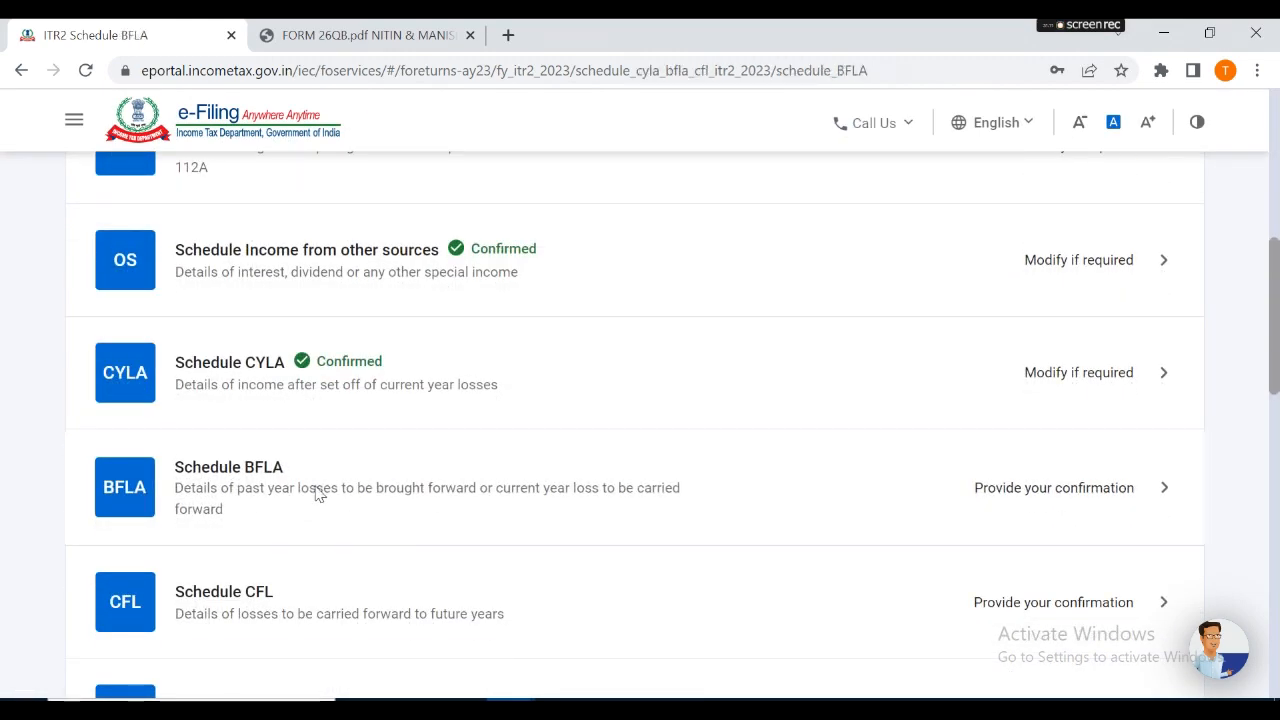
pyautogui.scroll(-10, 316, 492)
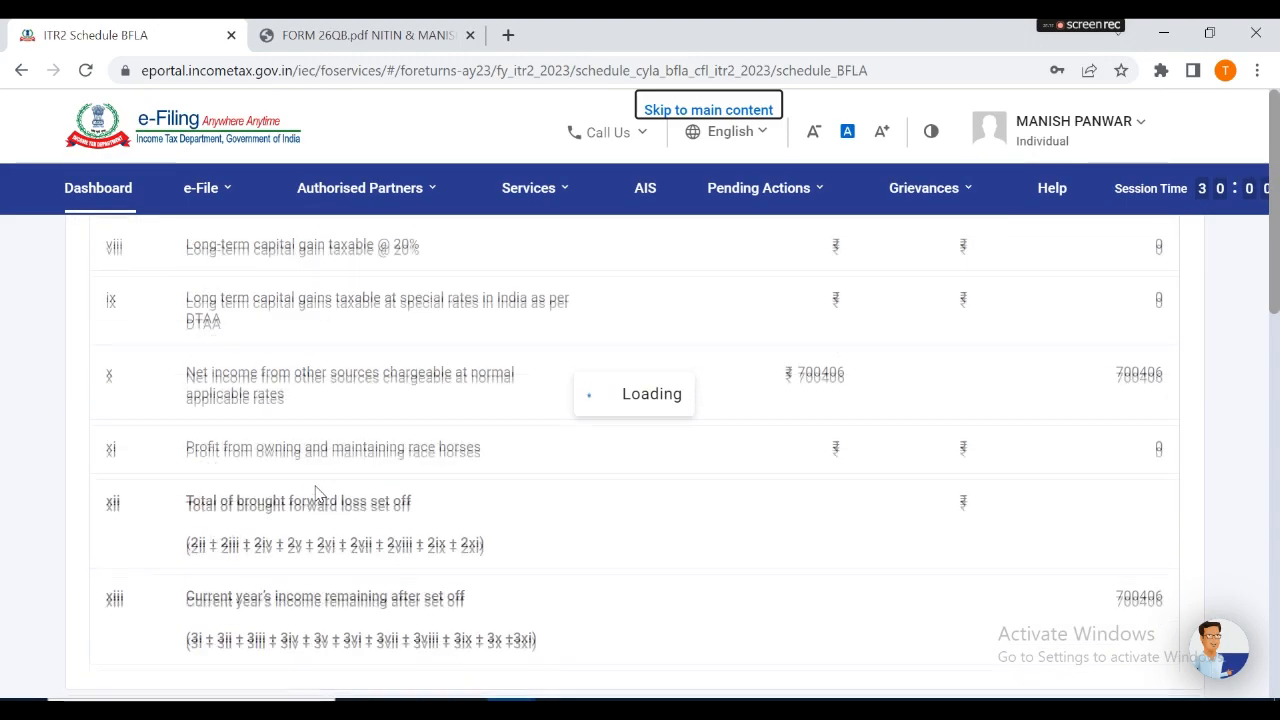
pyautogui.scroll(4, 908, 614)
pyautogui.scroll(-4, 990, 524)
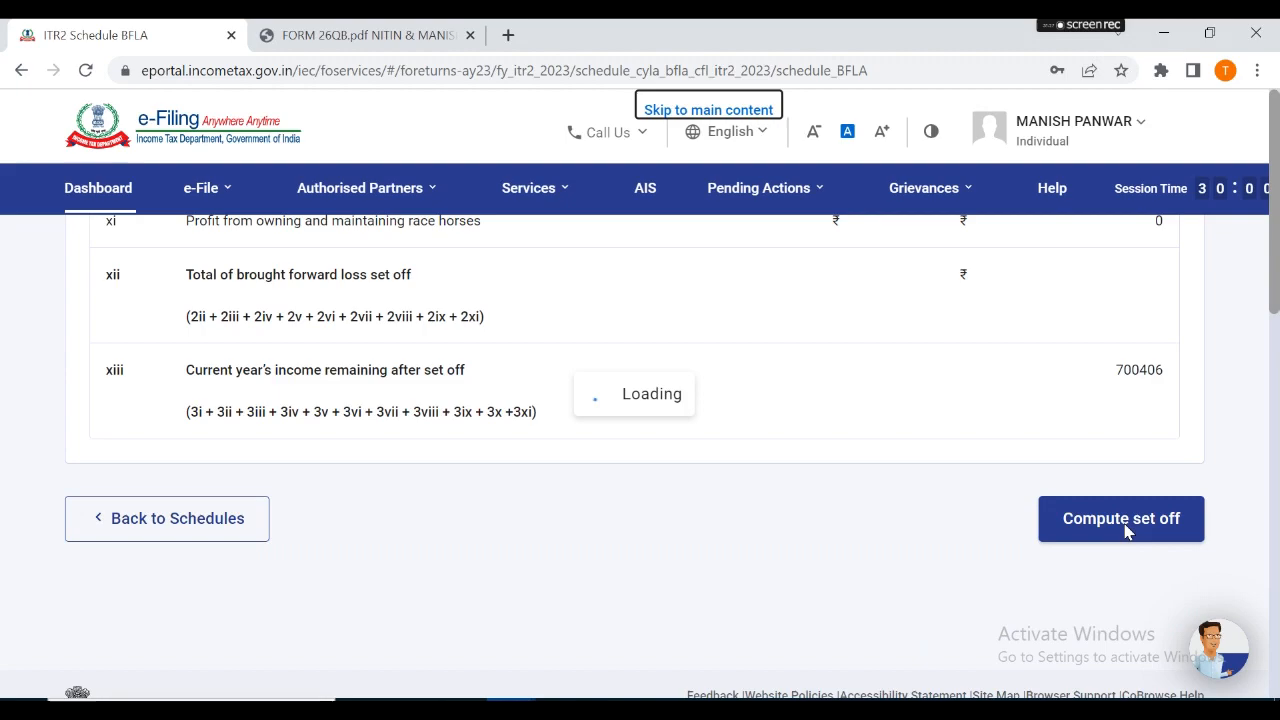
pyautogui.scroll(10, 900, 527)
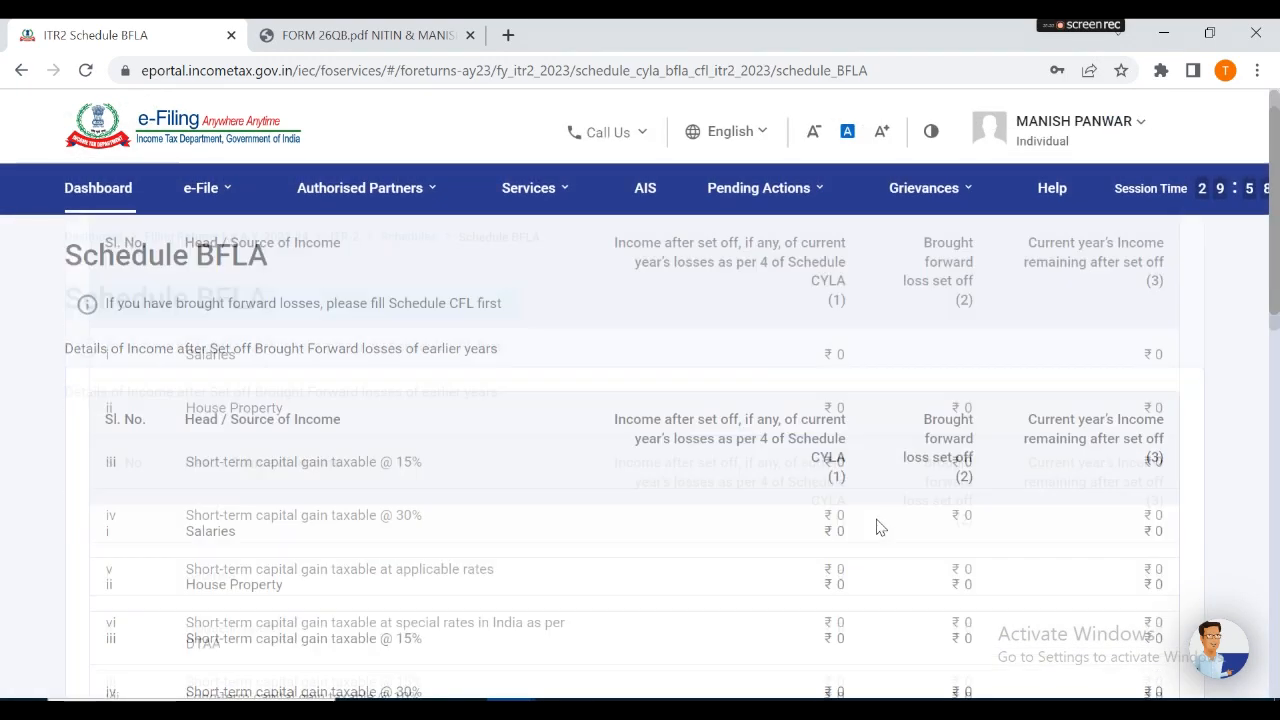
pyautogui.scroll(-8, 882, 524)
pyautogui.click(1103, 655)
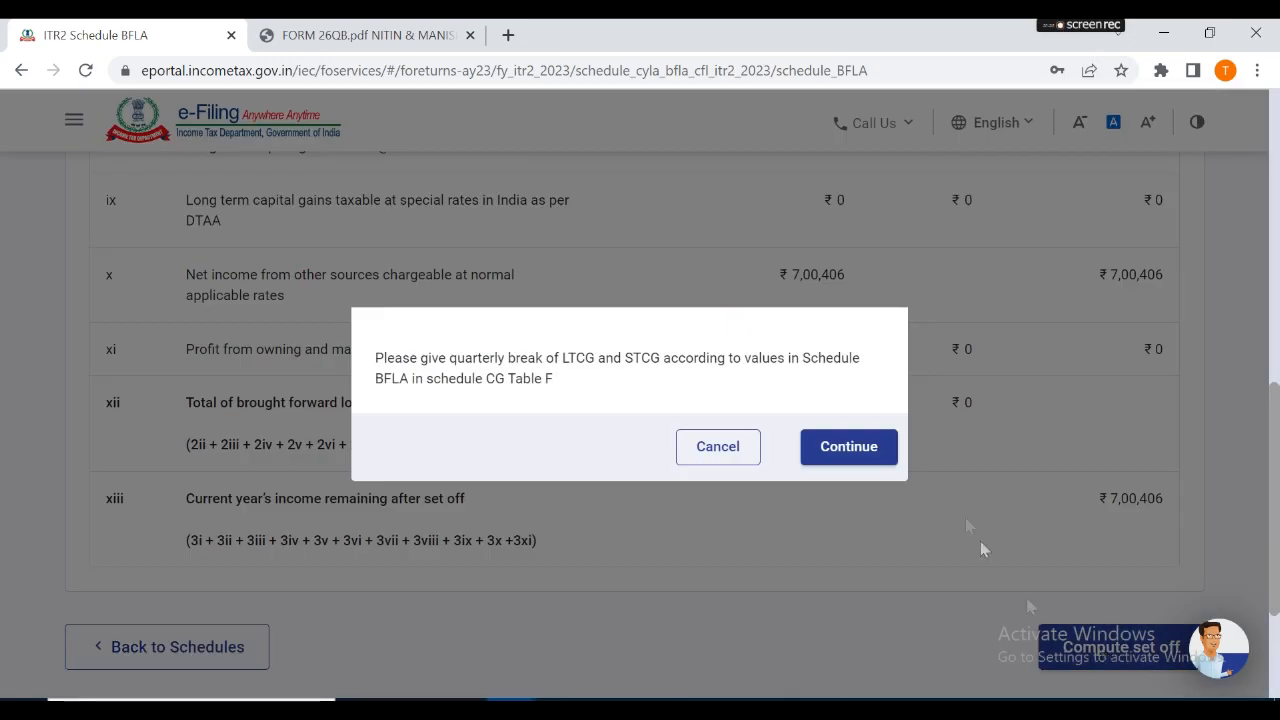
pyautogui.click(850, 450)
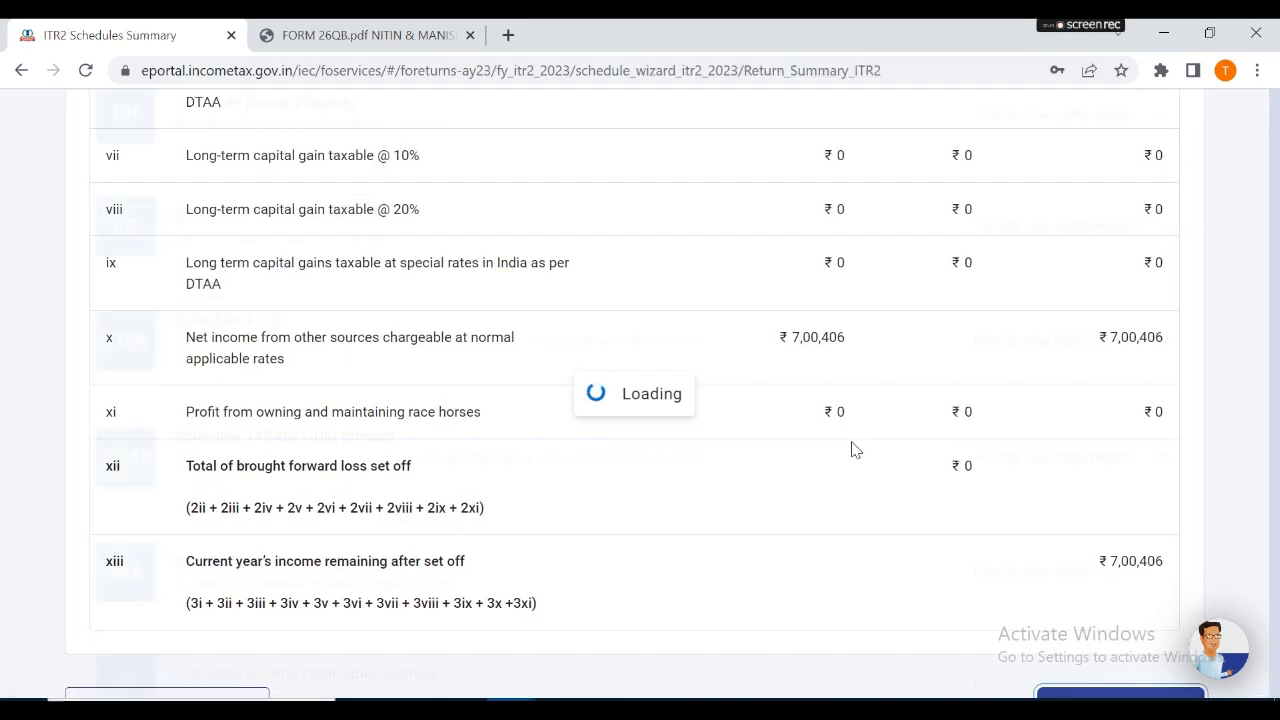
# - Open Schedule CFL, review the losses carried forward to future years and confirm the schedule
pyautogui.scroll(-10, 560, 544)
pyautogui.scroll(2, 451, 349)
pyautogui.click(302, 416)
pyautogui.scroll(-7, 304, 416)
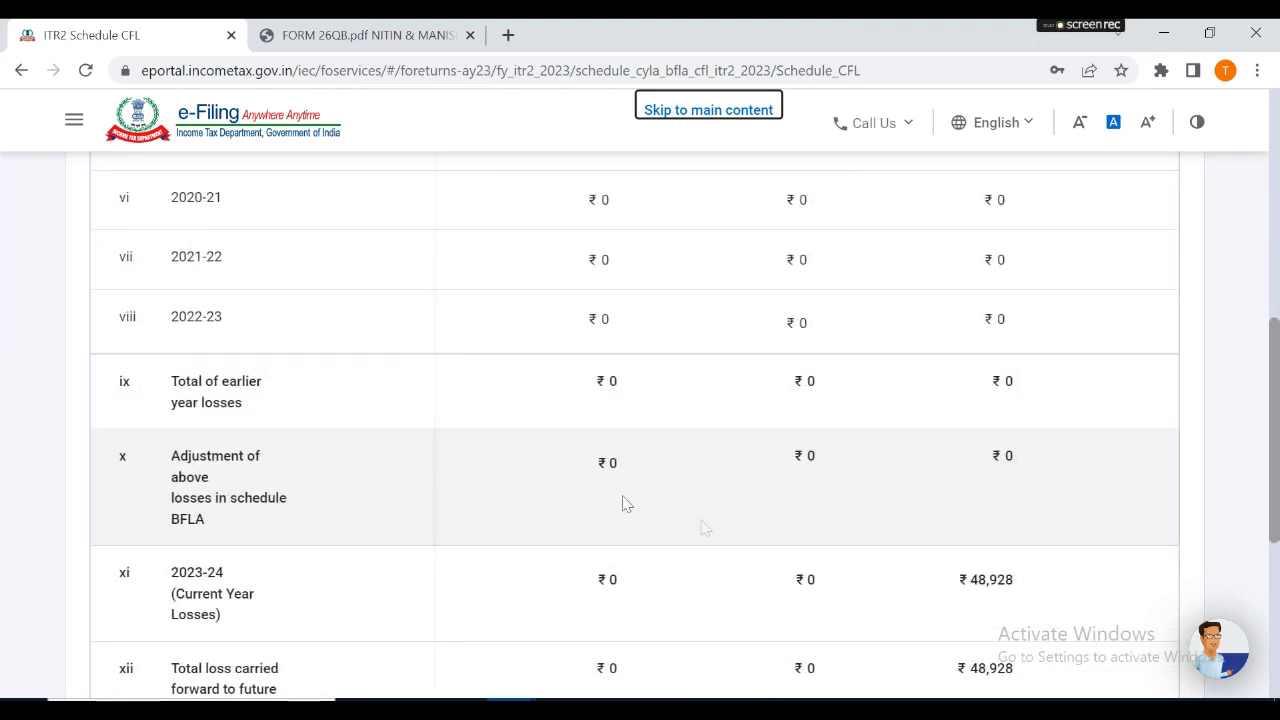
pyautogui.scroll(-2, 1074, 537)
pyautogui.click(1102, 656)
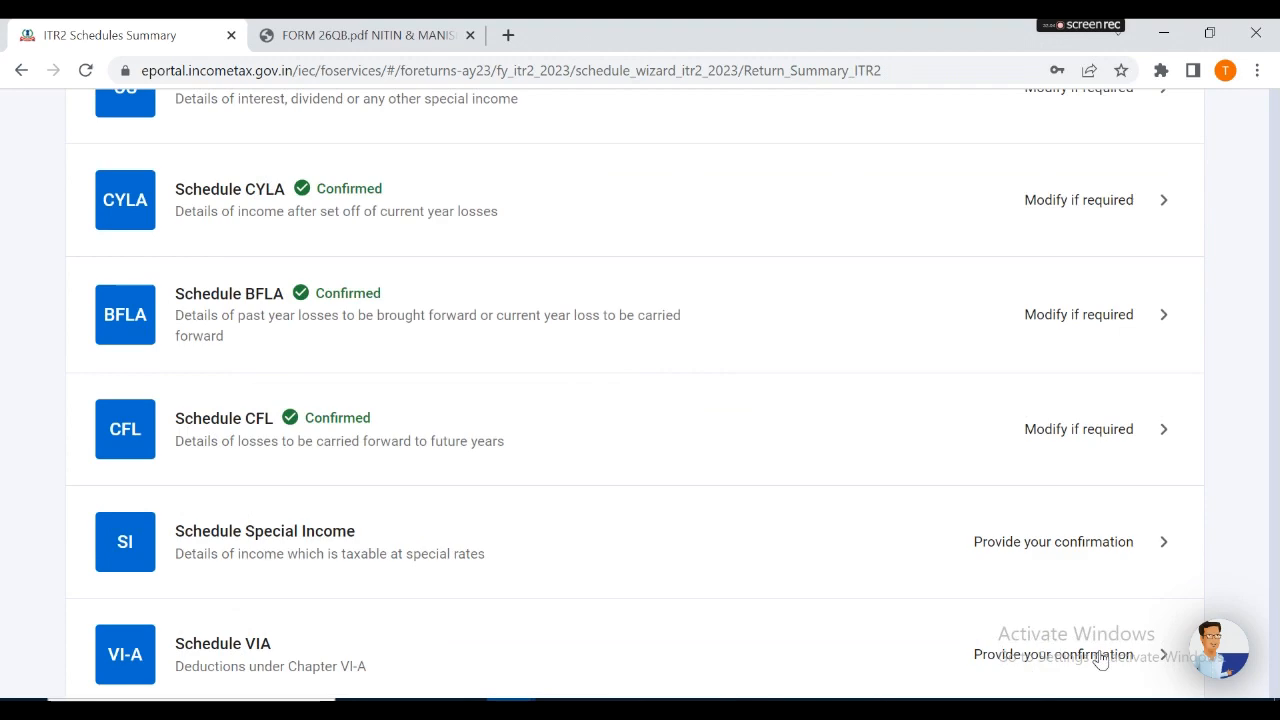
# - Open Schedule Special Income, review the income taxable at special rates and confirm the schedule
pyautogui.scroll(1, 466, 395)
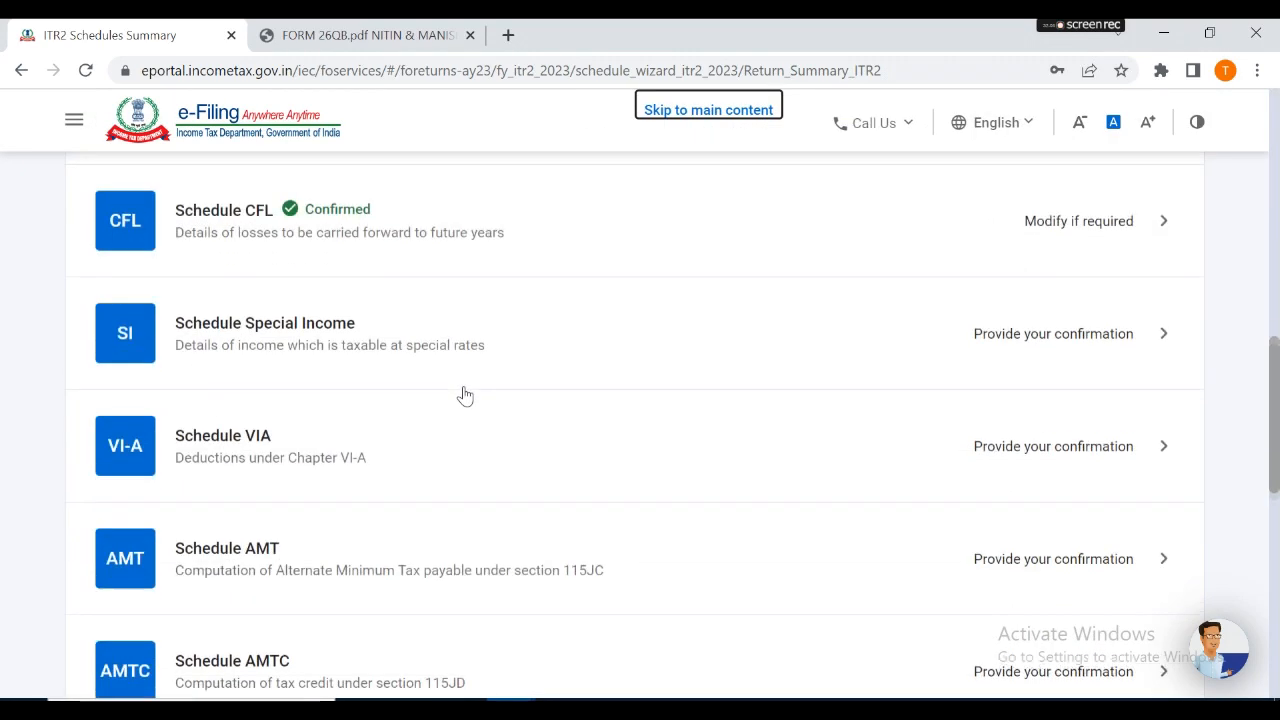
pyautogui.click(387, 342)
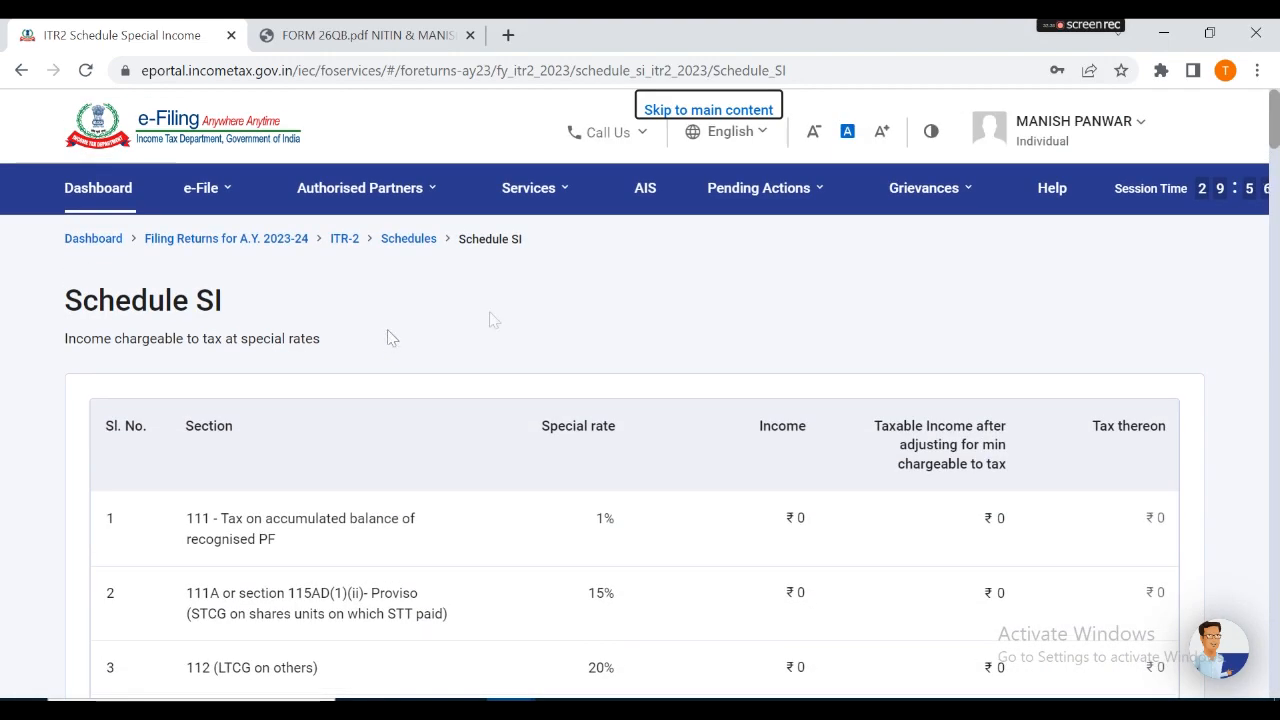
pyautogui.scroll(-3, 517, 500)
pyautogui.scroll(-5, 517, 498)
pyautogui.scroll(10, 517, 498)
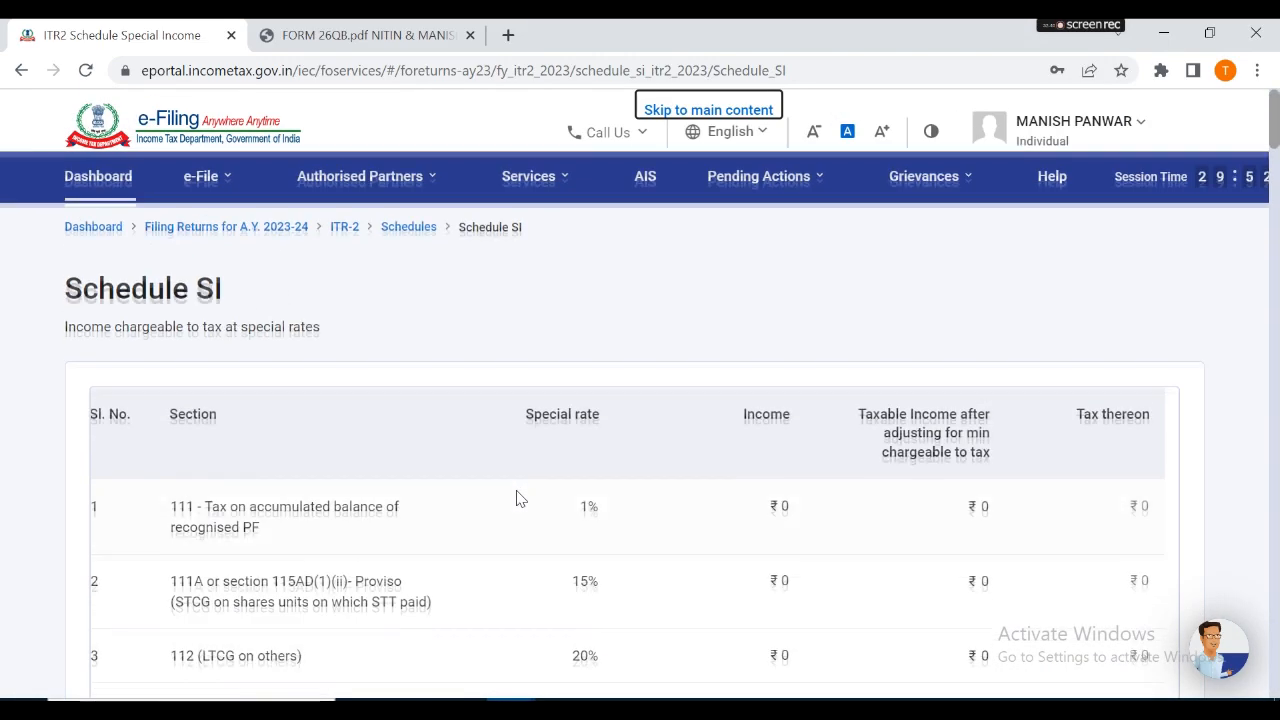
pyautogui.scroll(-20, 517, 498)
pyautogui.scroll(-20, 517, 498)
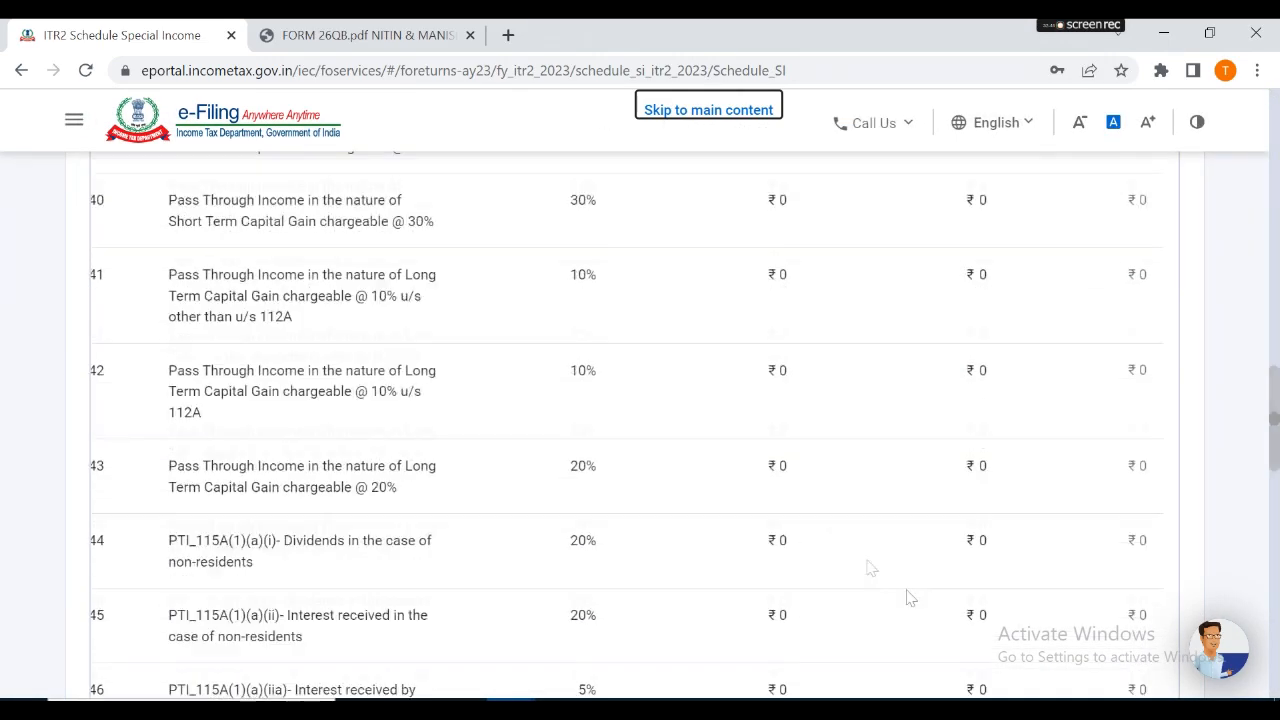
pyautogui.click(1152, 450)
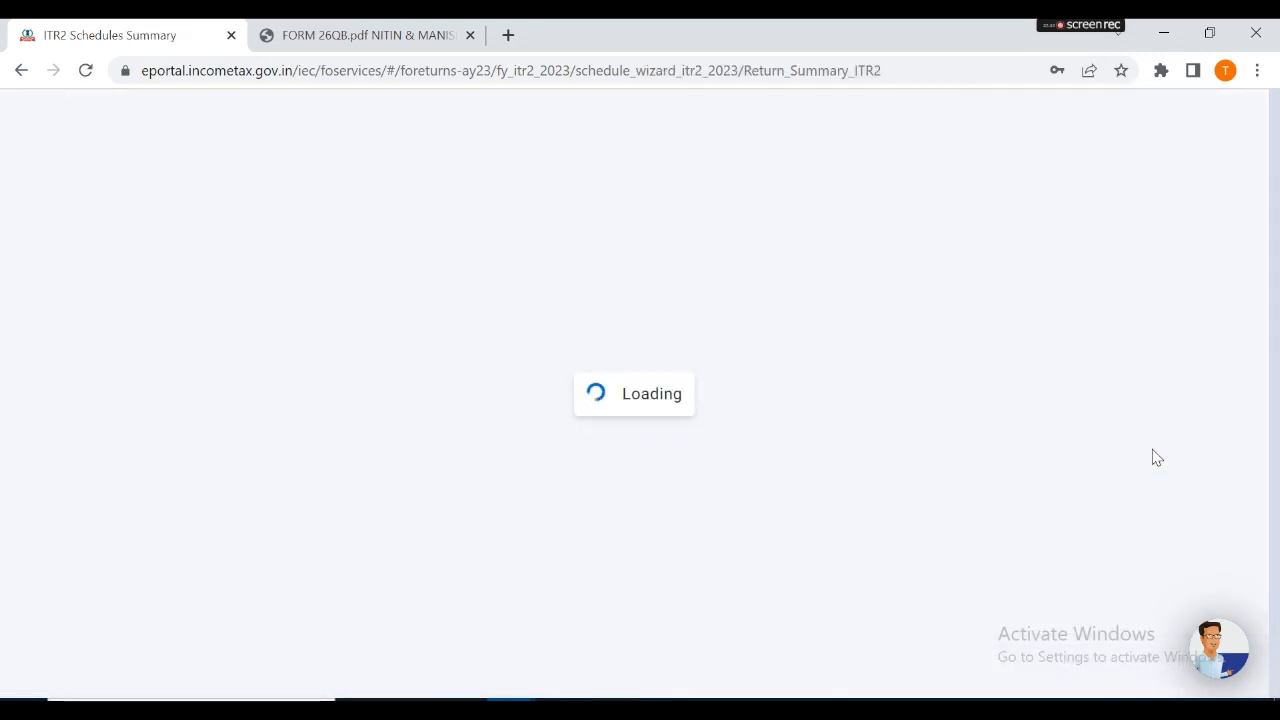
# - Open Schedule VI-A, expand Part C, CA and D, and check the section 80U disability options without choosing one
pyautogui.scroll(-12, 1152, 455)
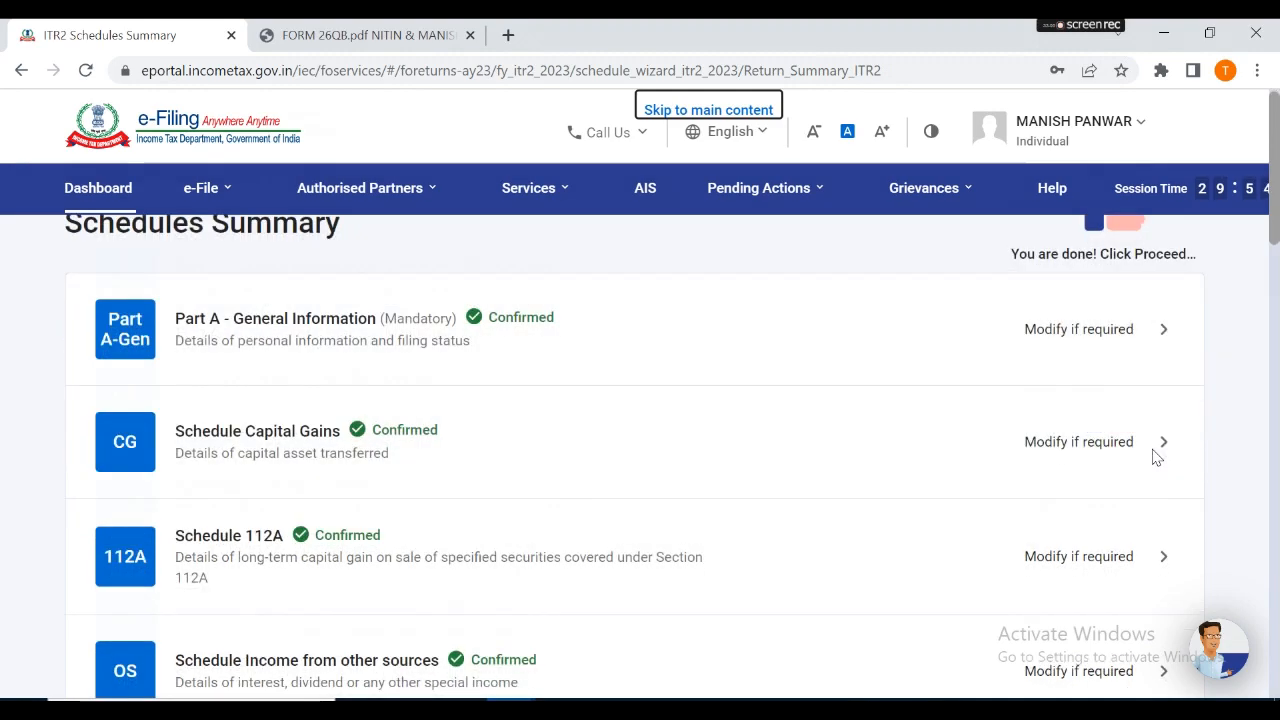
pyautogui.click(295, 375)
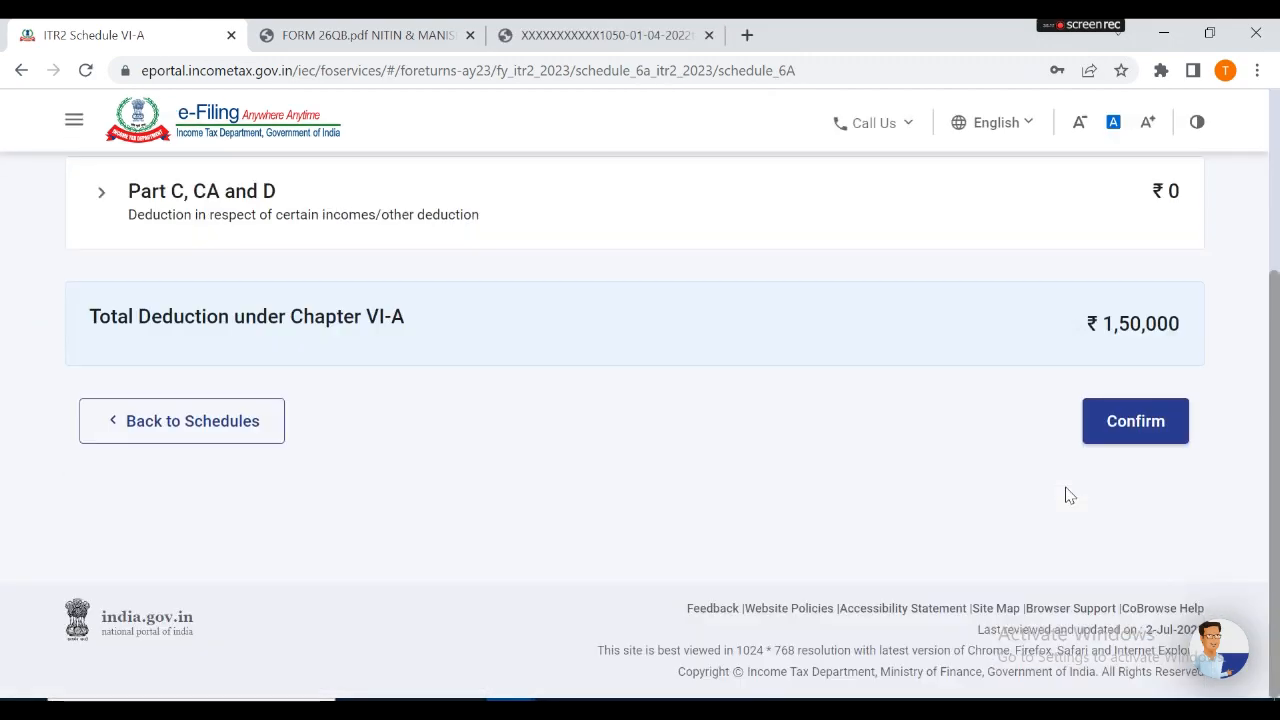
pyautogui.click(97, 243)
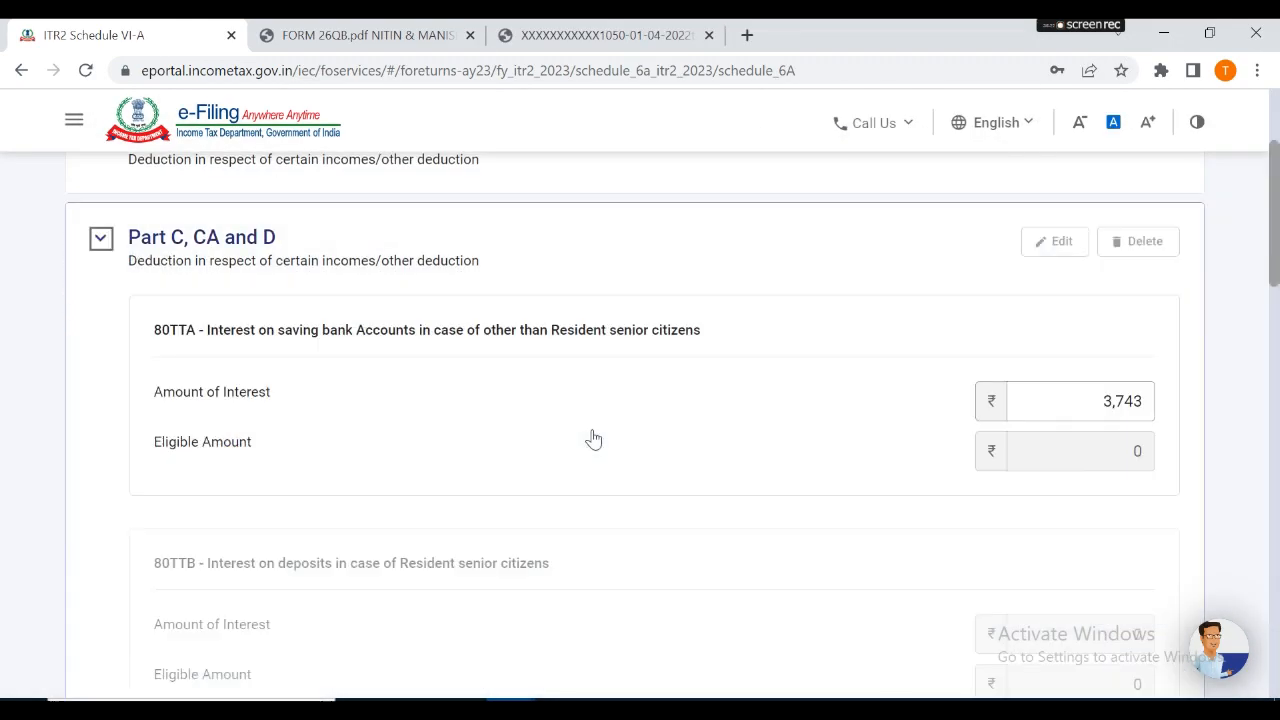
pyautogui.scroll(-5, 591, 437)
pyautogui.click(405, 348)
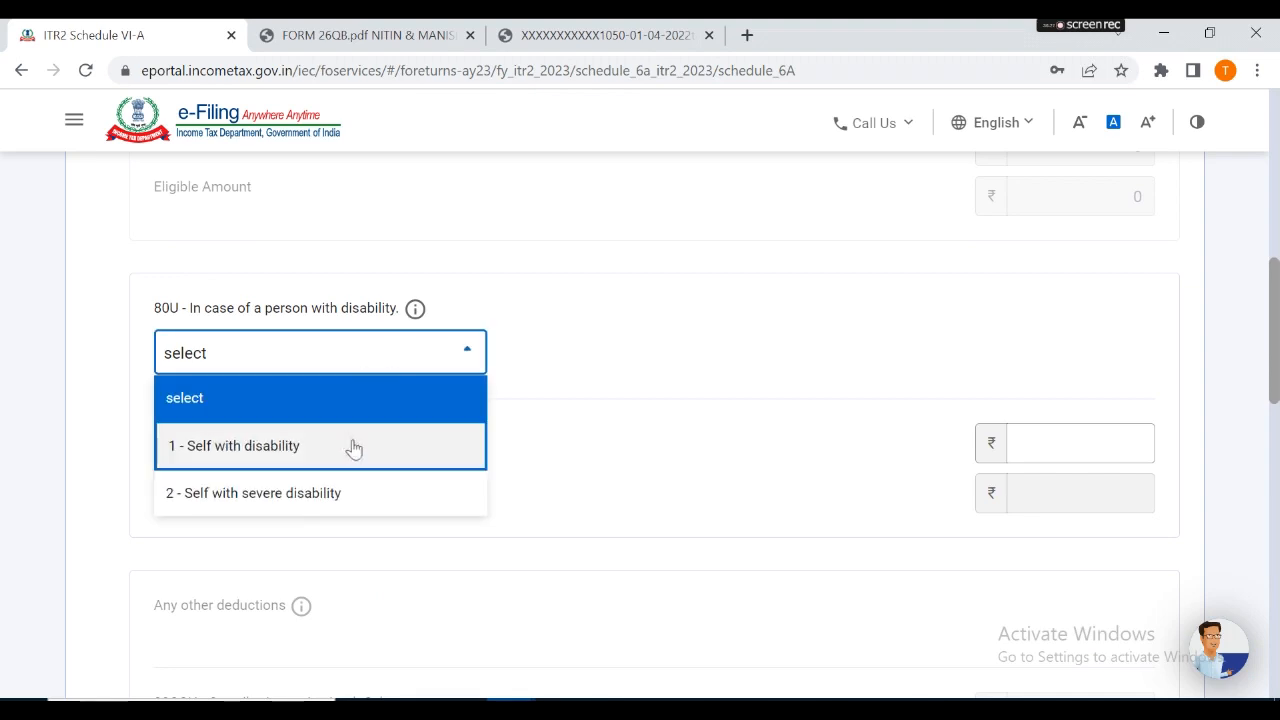
pyautogui.click(334, 391)
pyautogui.click(427, 358)
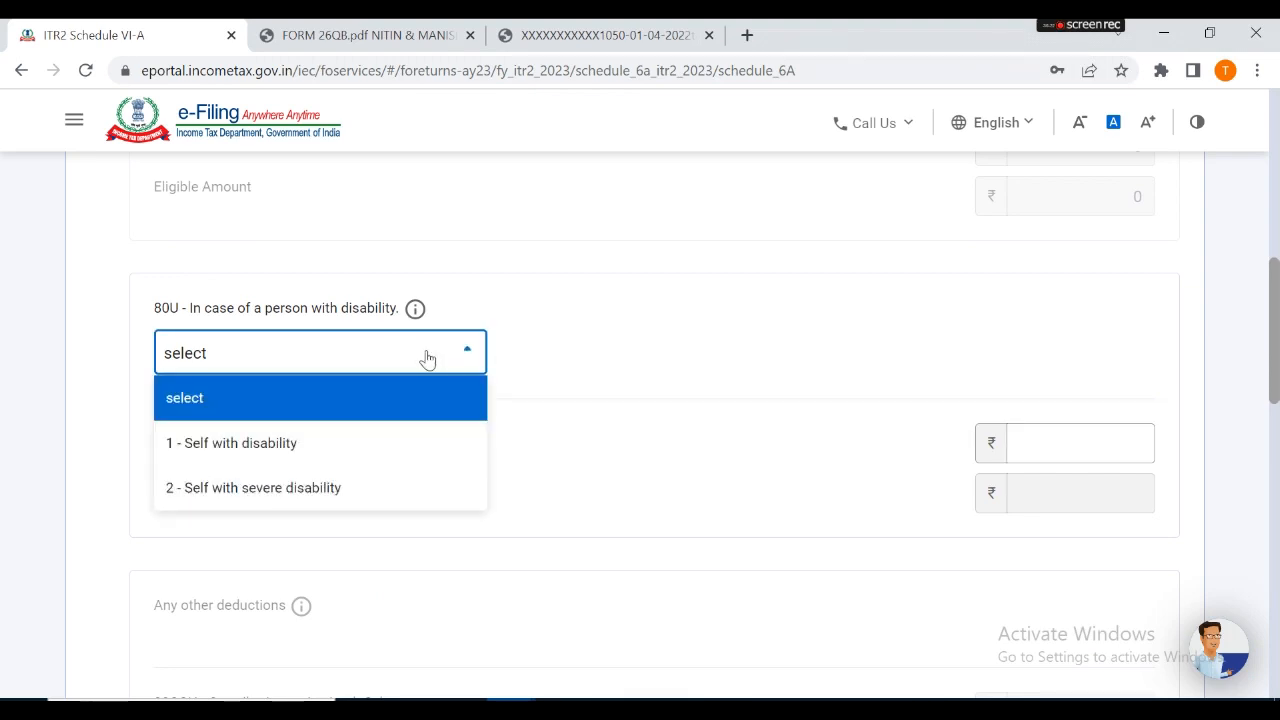
pyautogui.click(427, 358)
# - Save the Part C, CA and D deductions in Schedule VI-A
pyautogui.scroll(-10, 543, 391)
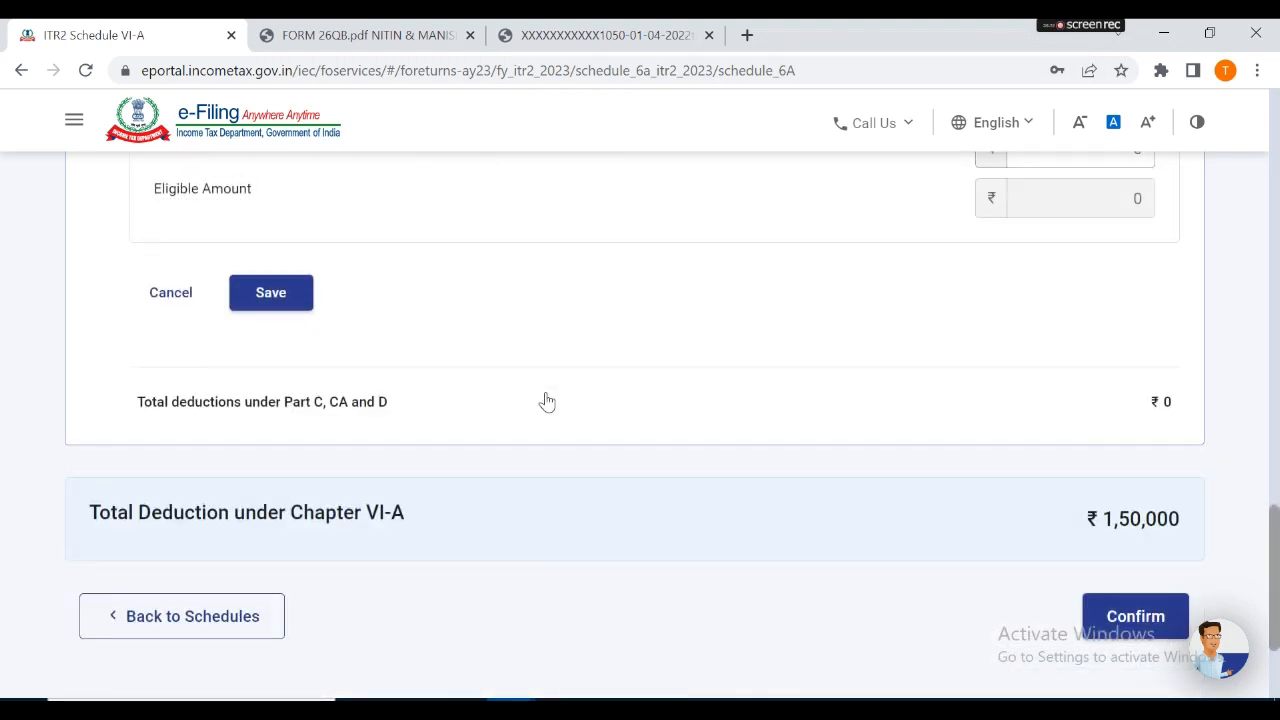
pyautogui.scroll(1, 547, 401)
pyautogui.click(278, 409)
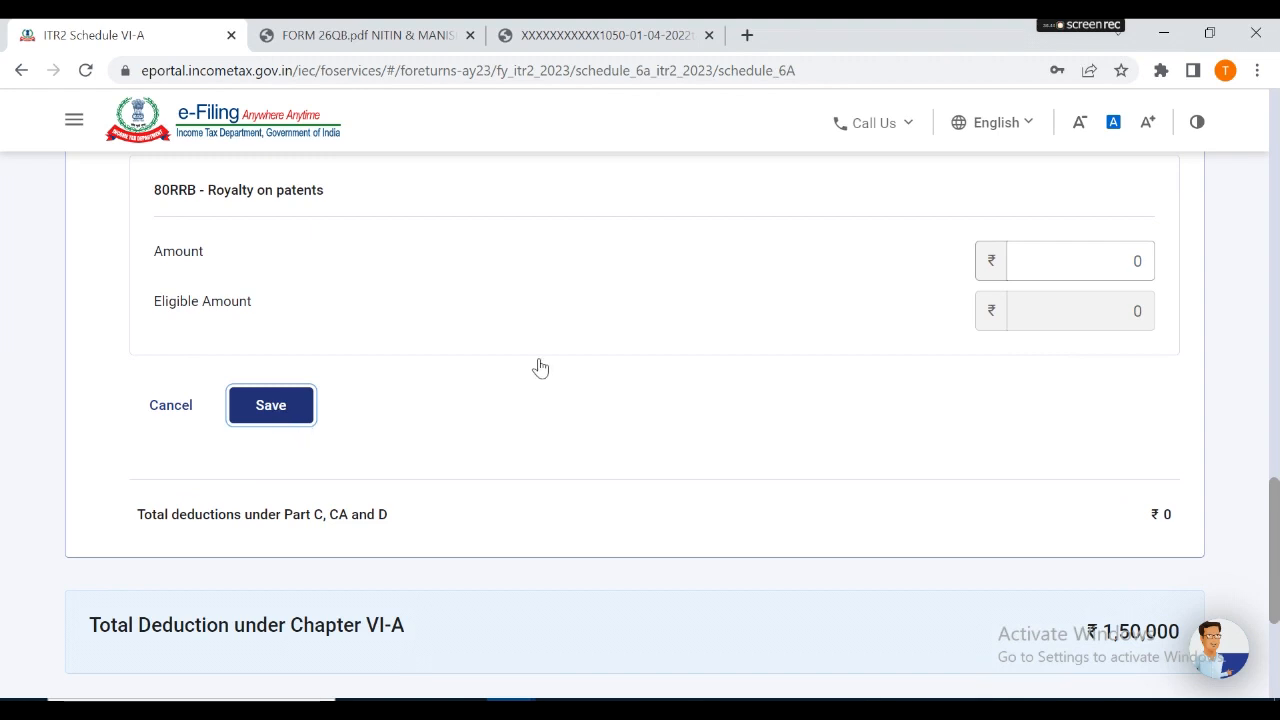
pyautogui.click(287, 403)
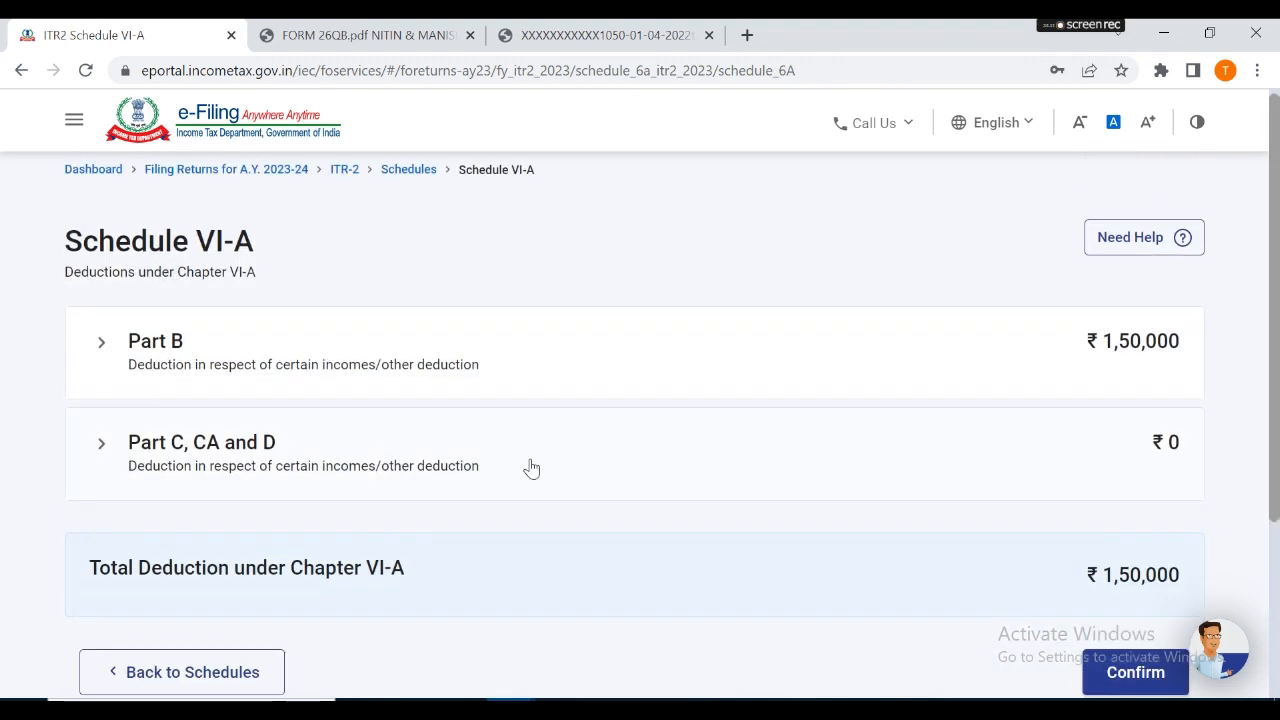
# - Review Part C, CA and D and the section 80C deduction under Part B of Schedule VI-A
pyautogui.click(98, 445)
pyautogui.scroll(-2, 357, 494)
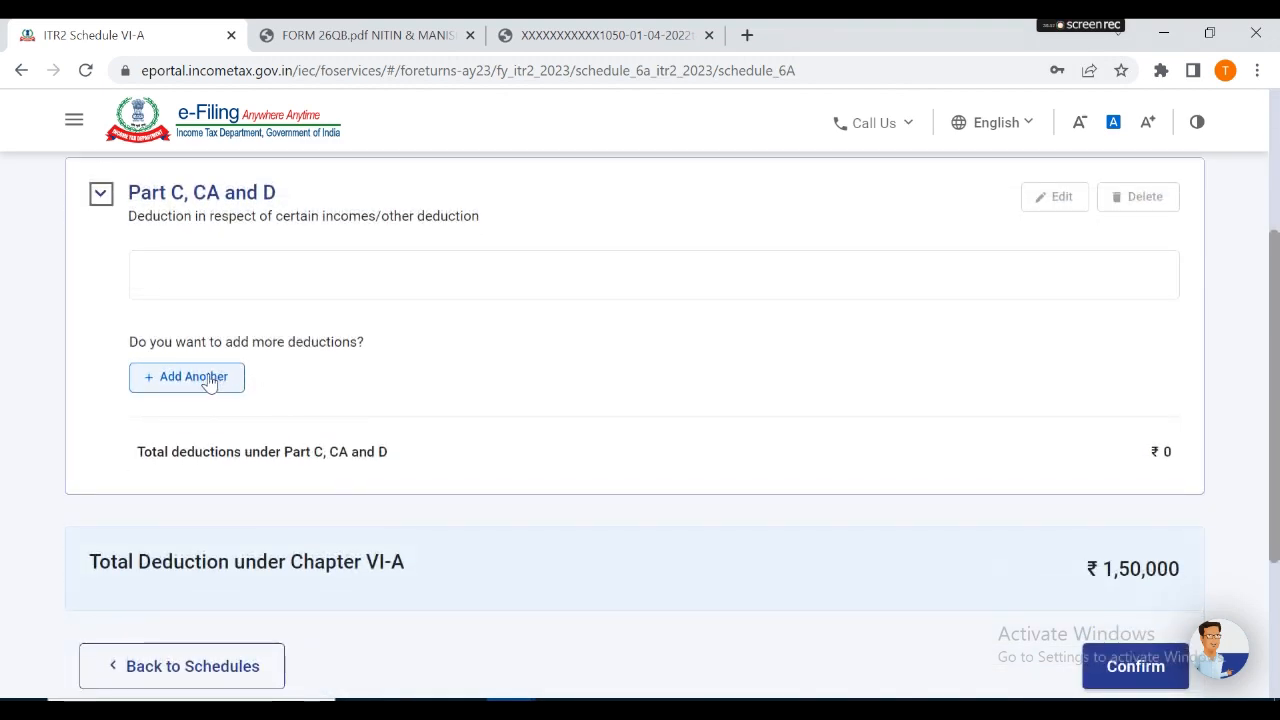
pyautogui.scroll(1, 335, 355)
pyautogui.click(104, 227)
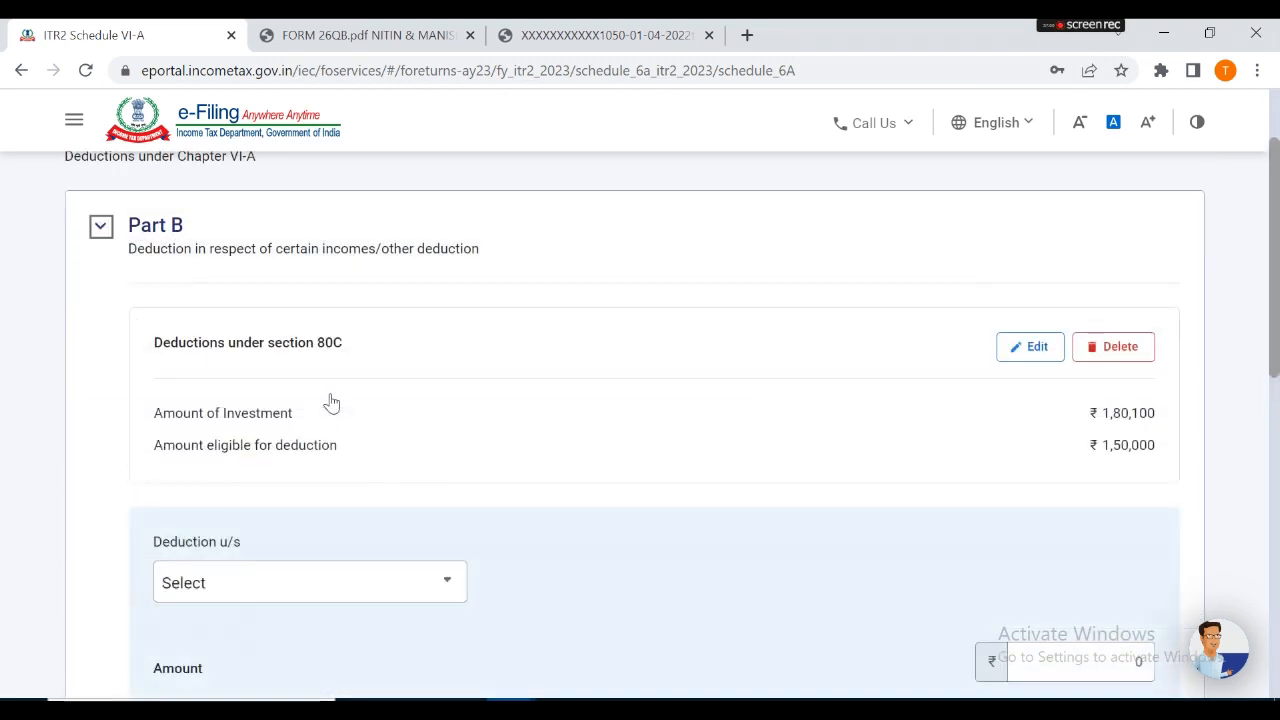
pyautogui.scroll(-3, 330, 400)
pyautogui.scroll(-5, 332, 401)
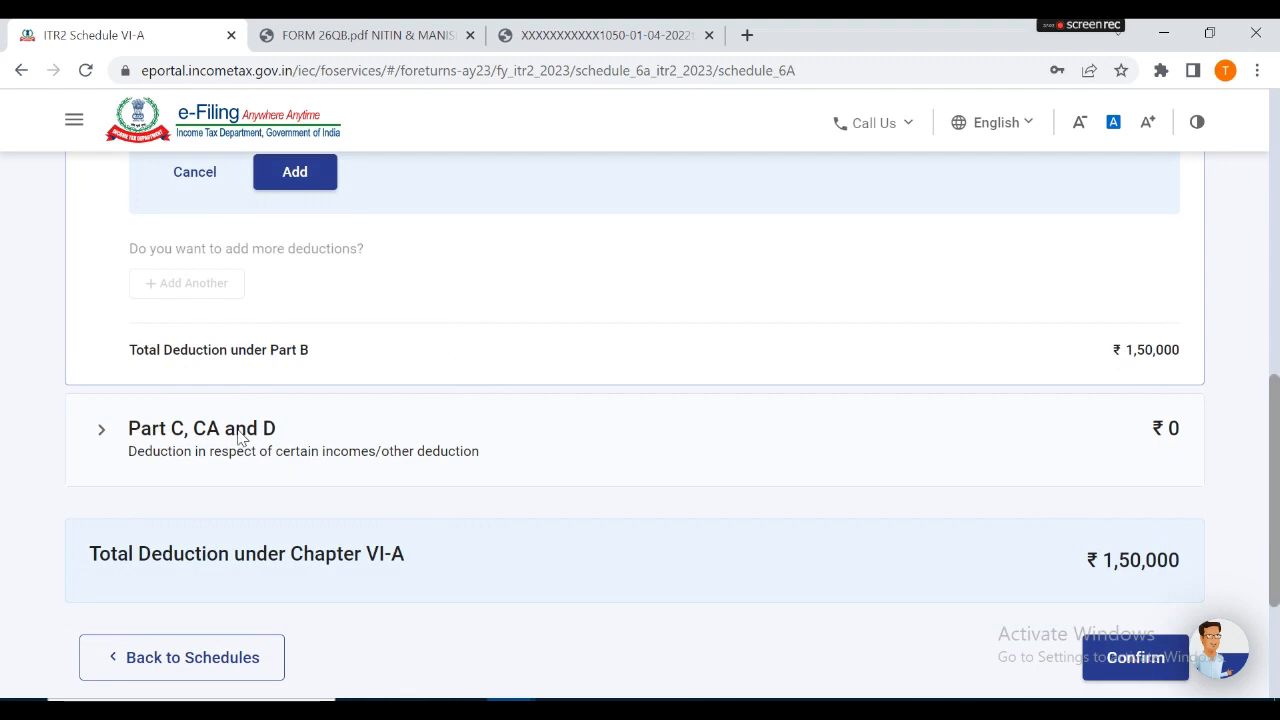
# - Reopen the Part C, CA and D deduction form, review its entries and return to the schedules without saving
pyautogui.click(238, 437)
pyautogui.scroll(2, 200, 345)
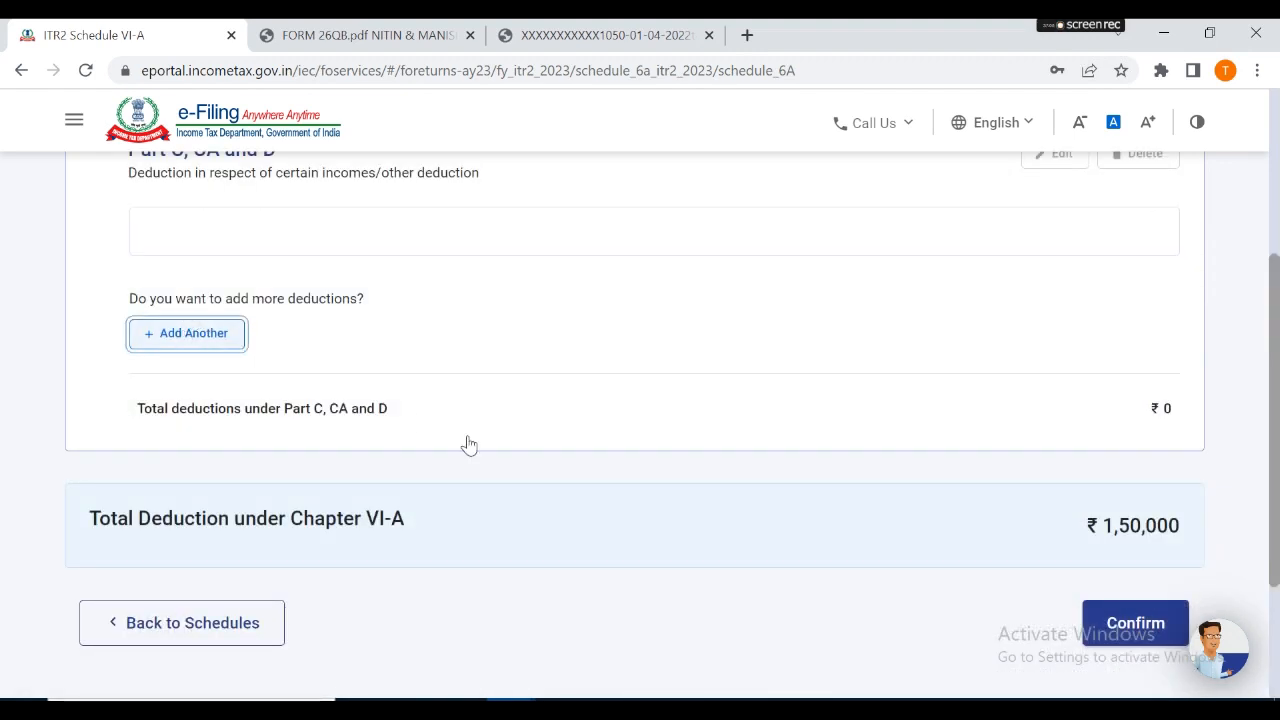
pyautogui.click(190, 336)
pyautogui.scroll(-1, 817, 451)
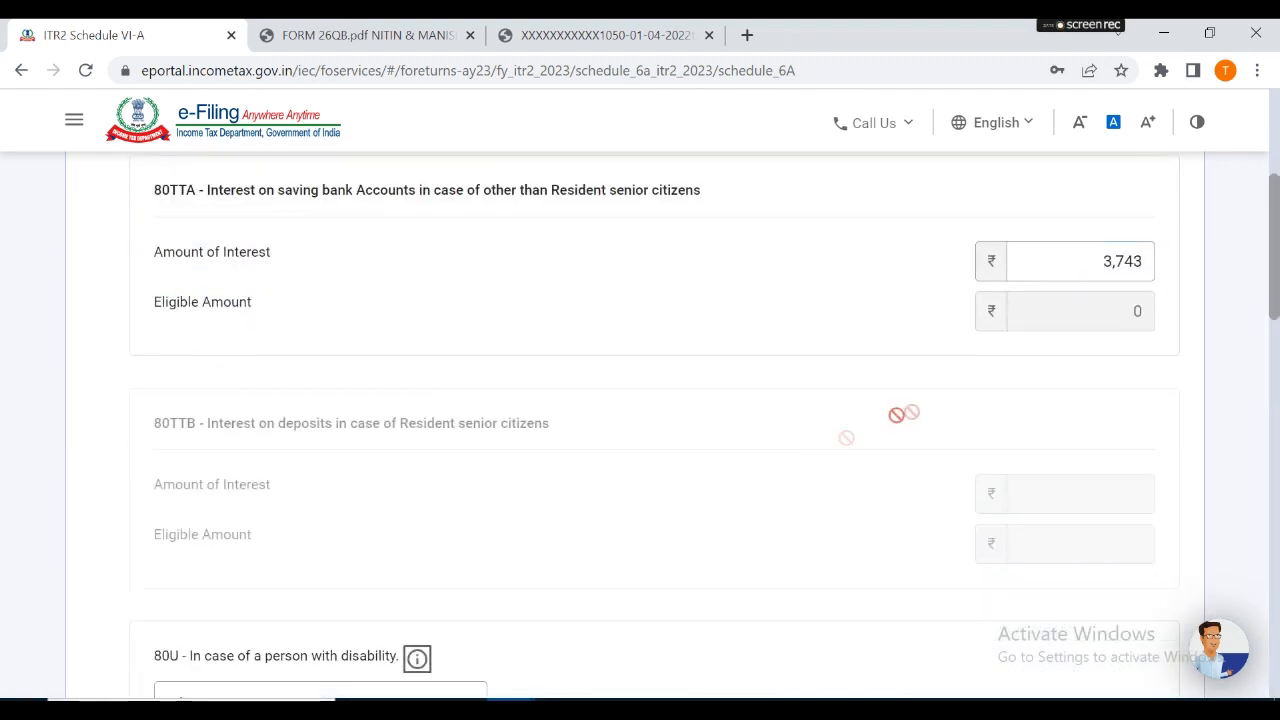
pyautogui.scroll(-10, 623, 420)
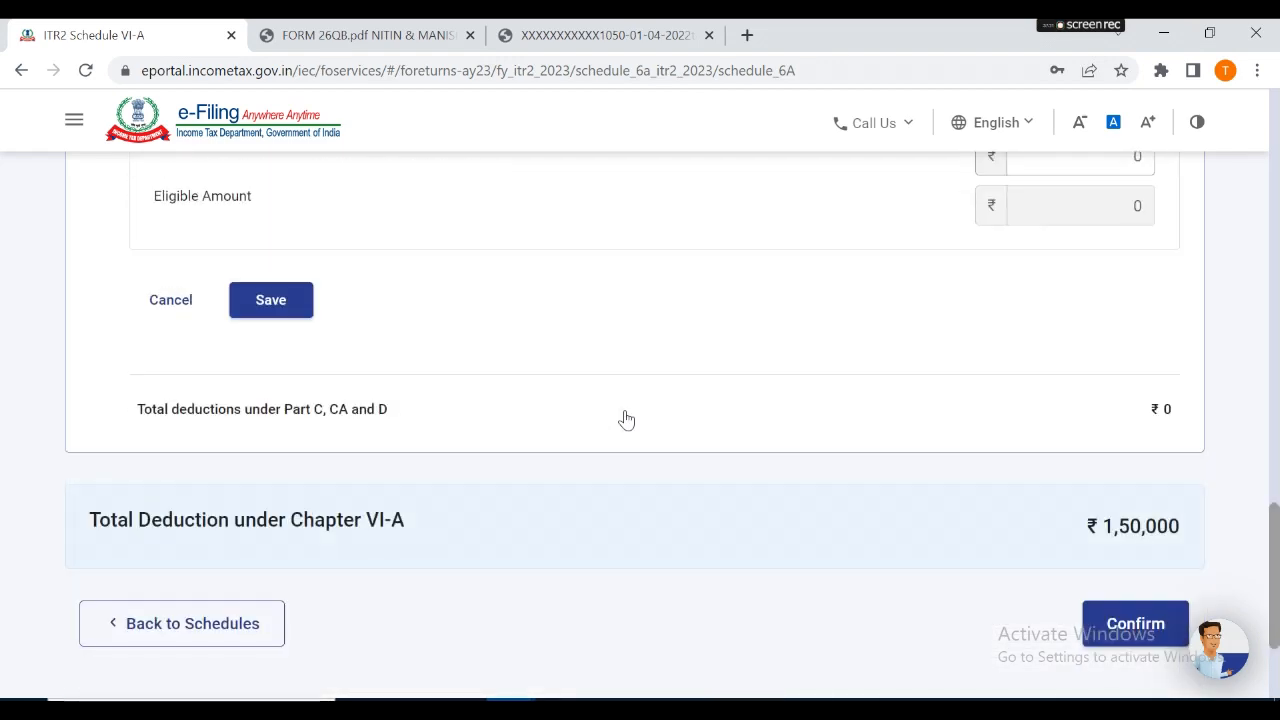
pyautogui.click(151, 643)
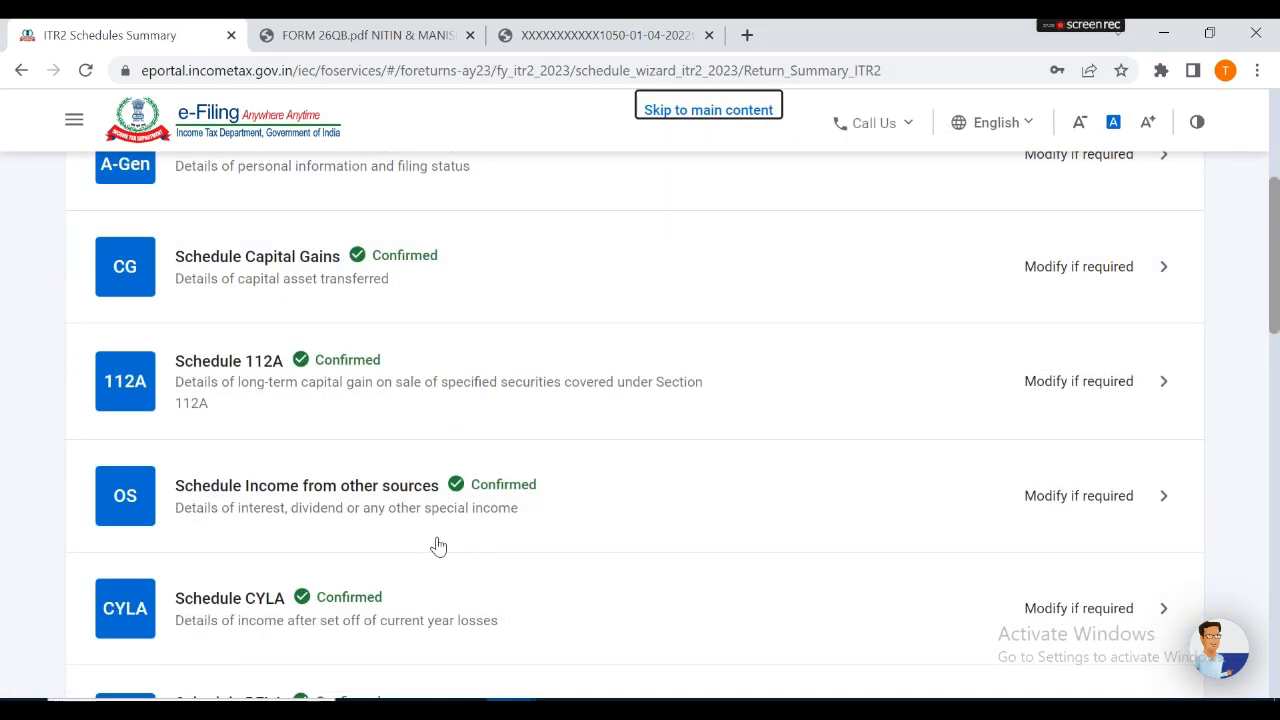
# - Open Schedule VI-A again and confirm the Chapter VI-A deductions
pyautogui.scroll(-6, 438, 546)
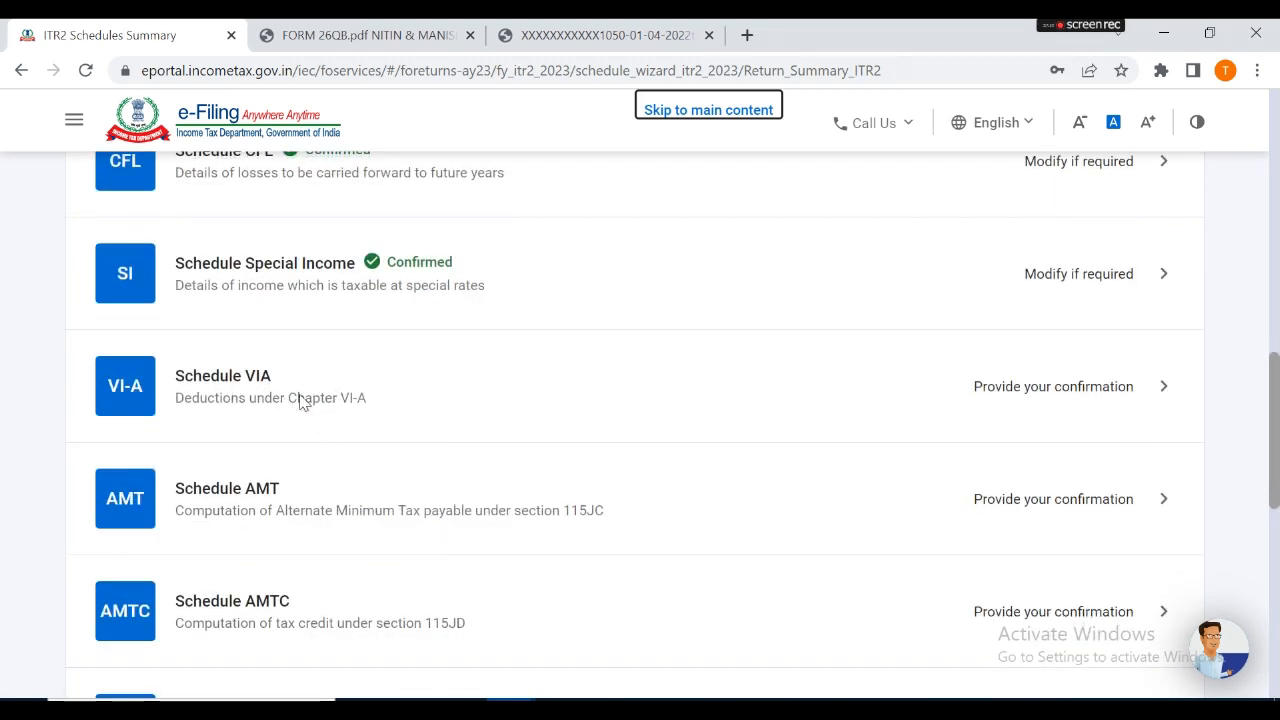
pyautogui.click(302, 400)
pyautogui.scroll(-3, 600, 480)
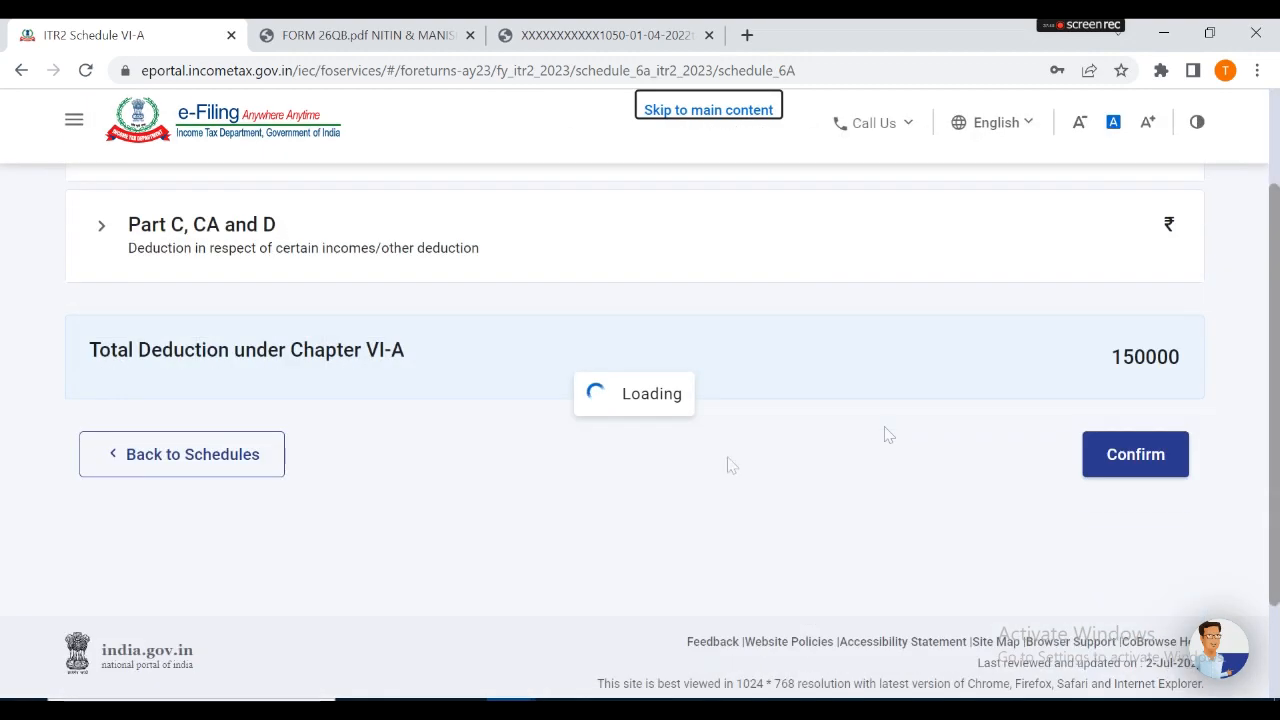
pyautogui.click(1135, 455)
# - Open Schedule AMT, review the Alternate Minimum Tax computation under section 115JC and confirm the schedule
pyautogui.scroll(-12, 1121, 534)
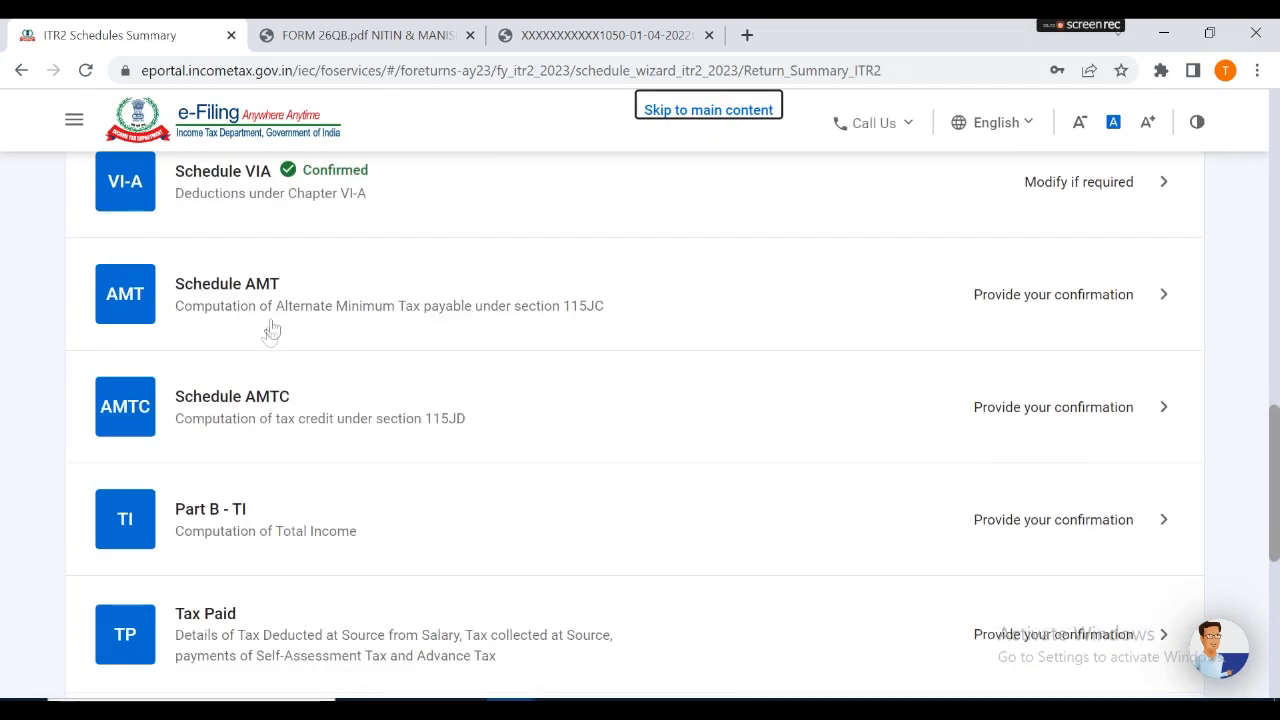
pyautogui.click(280, 288)
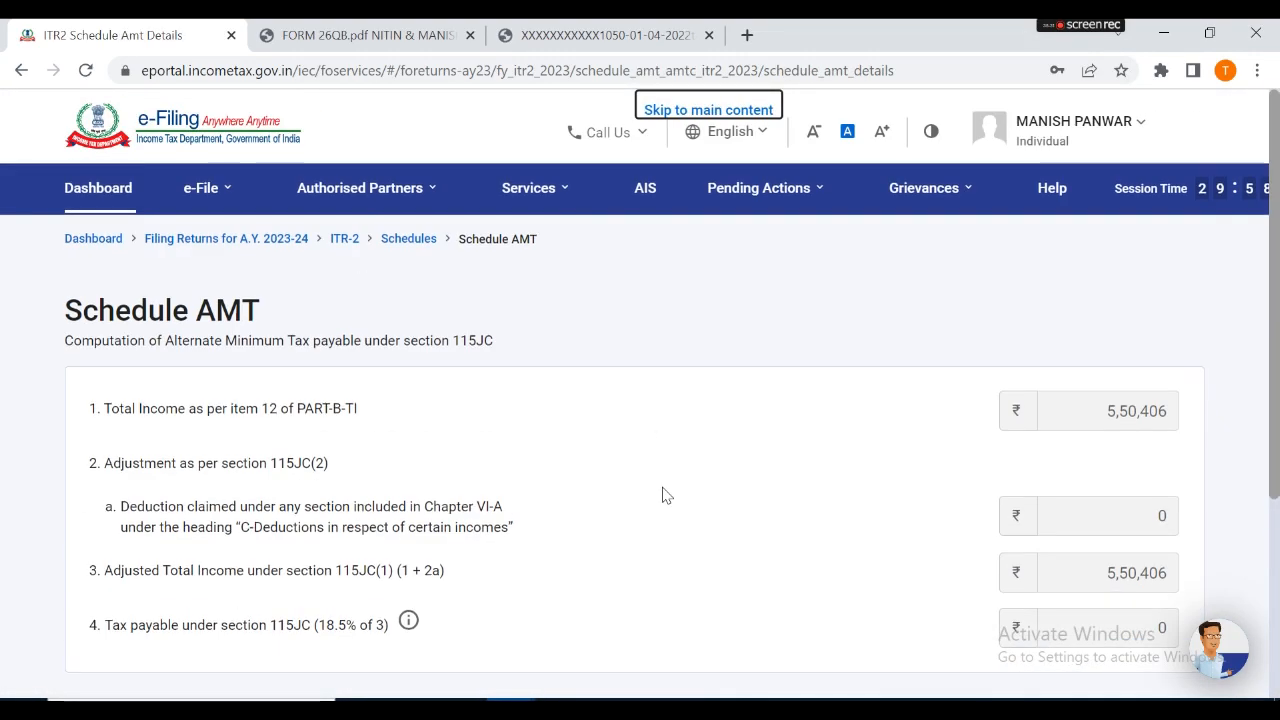
pyautogui.scroll(-3, 700, 505)
pyautogui.click(1155, 582)
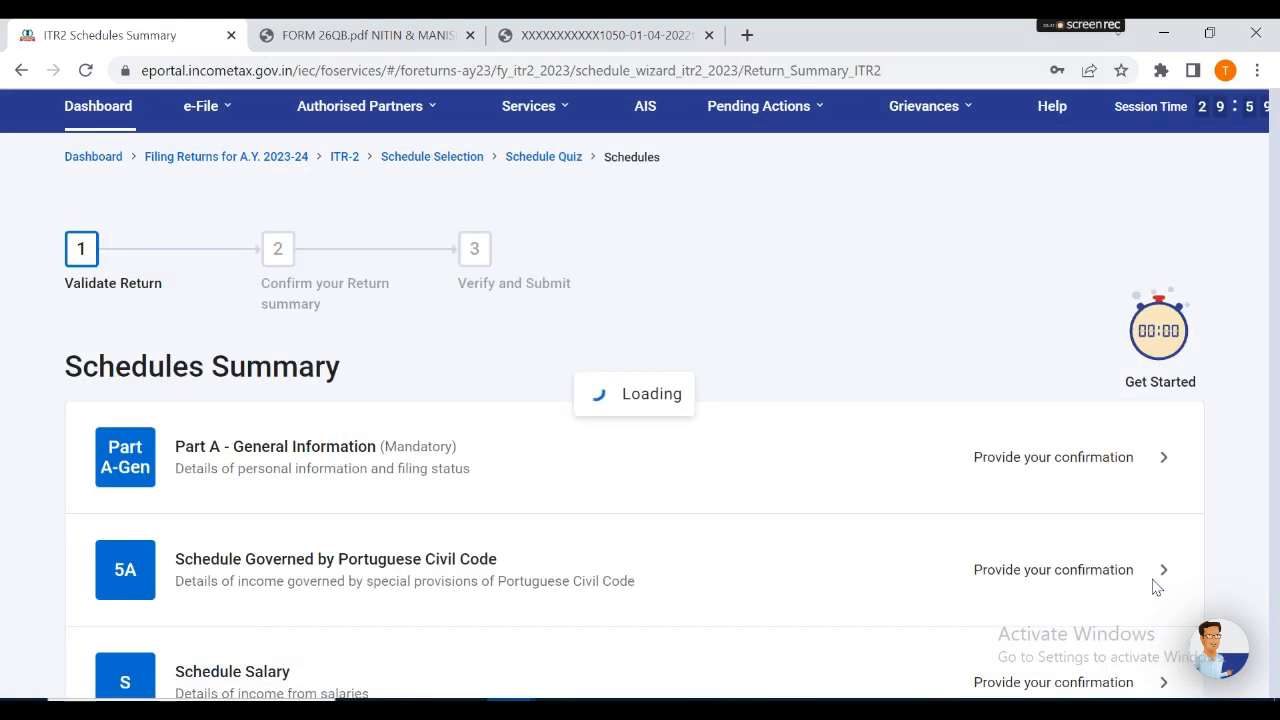
# - Open Schedule AMTC and confirm it without adding any section 115JD tax credit details
pyautogui.scroll(-7, 962, 488)
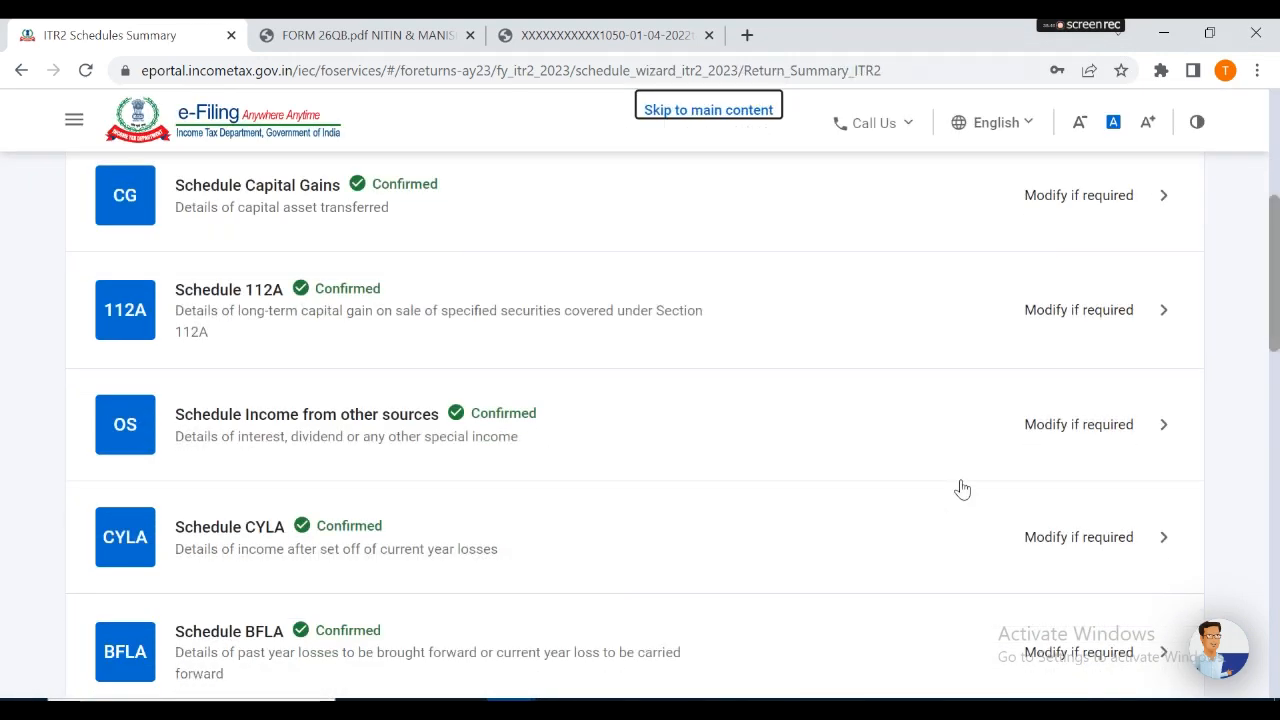
pyautogui.scroll(-8, 962, 488)
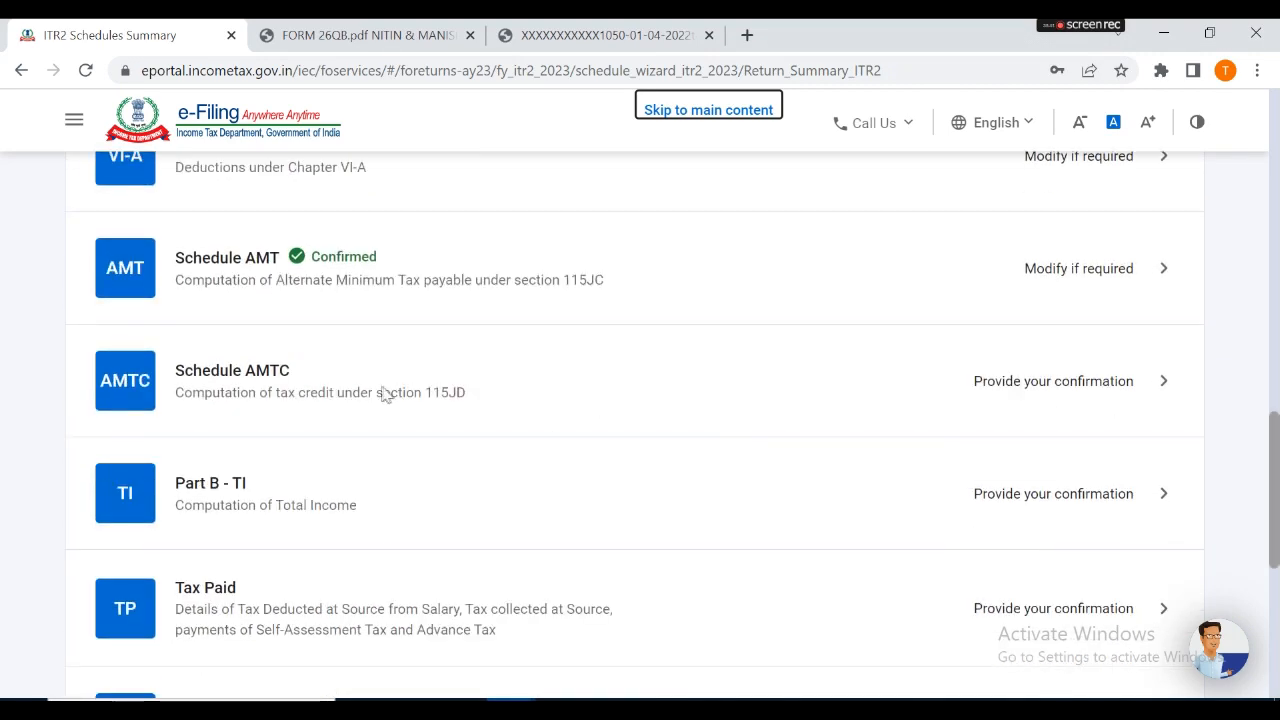
pyautogui.click(383, 393)
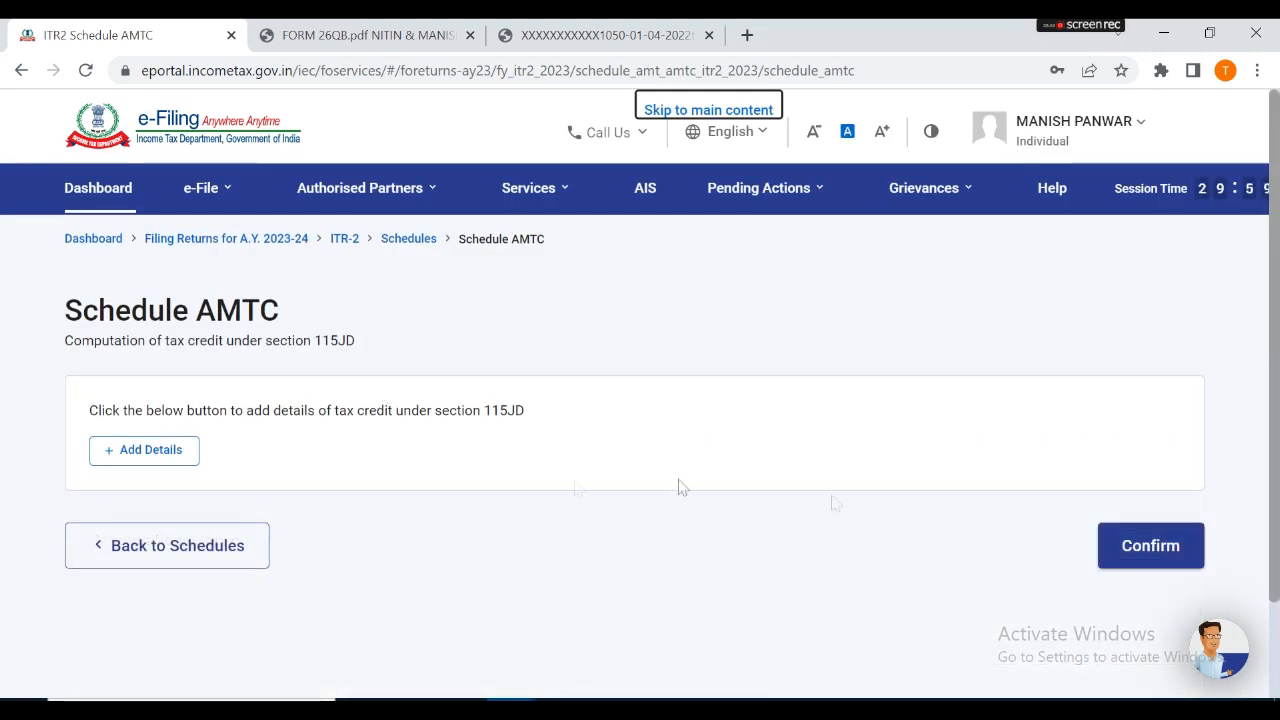
pyautogui.click(1158, 545)
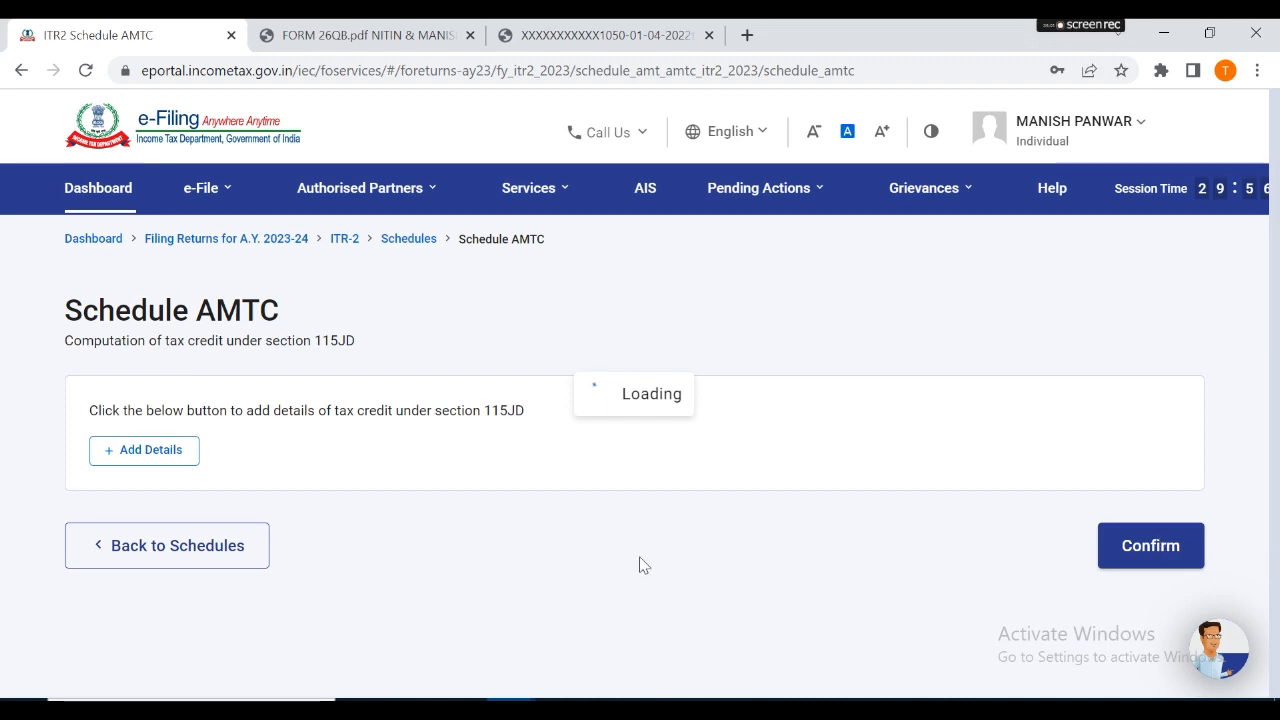
# - Open Part B - TI, review the total income computation with the capital gains details expanded, and confirm it
pyautogui.scroll(-15, 640, 565)
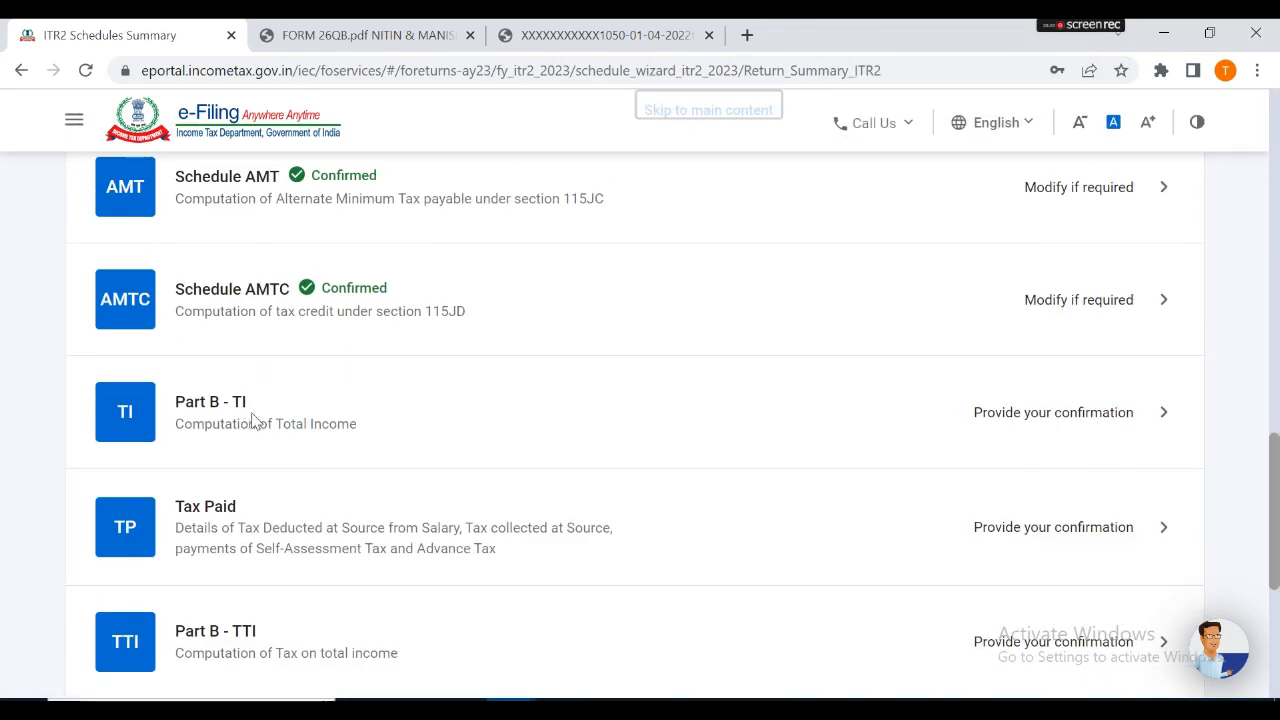
pyautogui.click(253, 421)
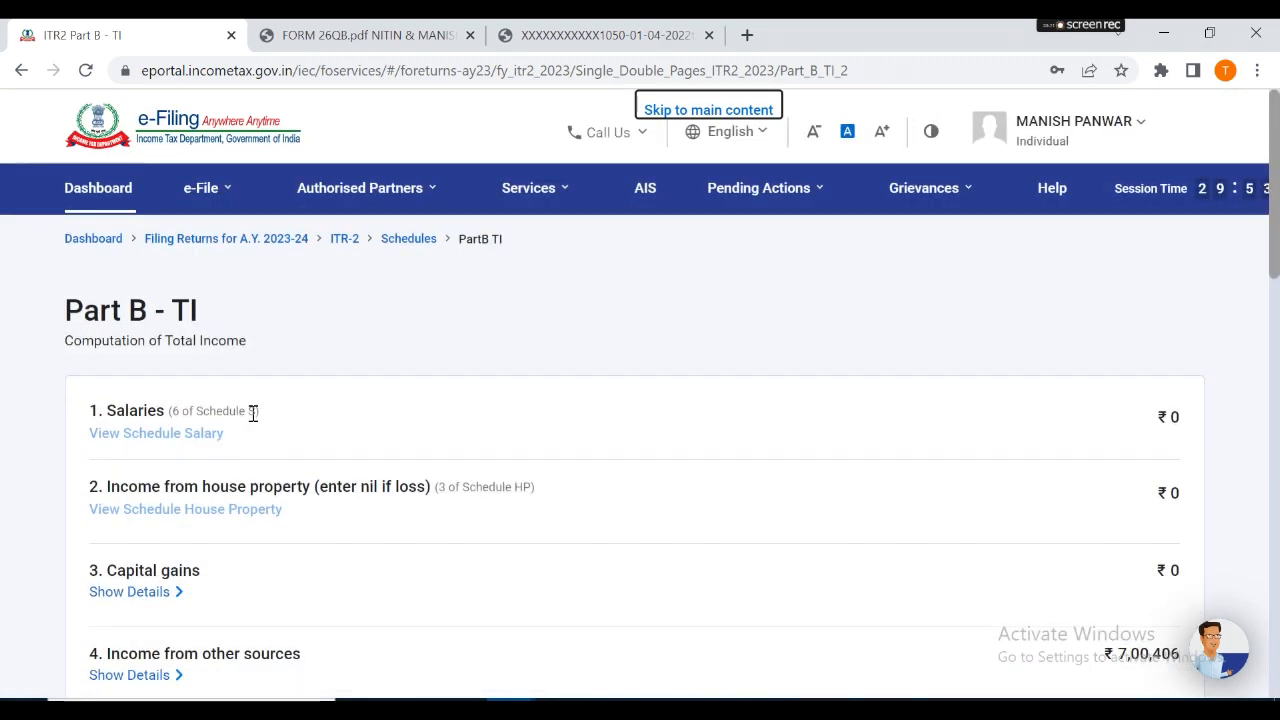
pyautogui.scroll(-2, 365, 514)
pyautogui.rightClick(374, 280)
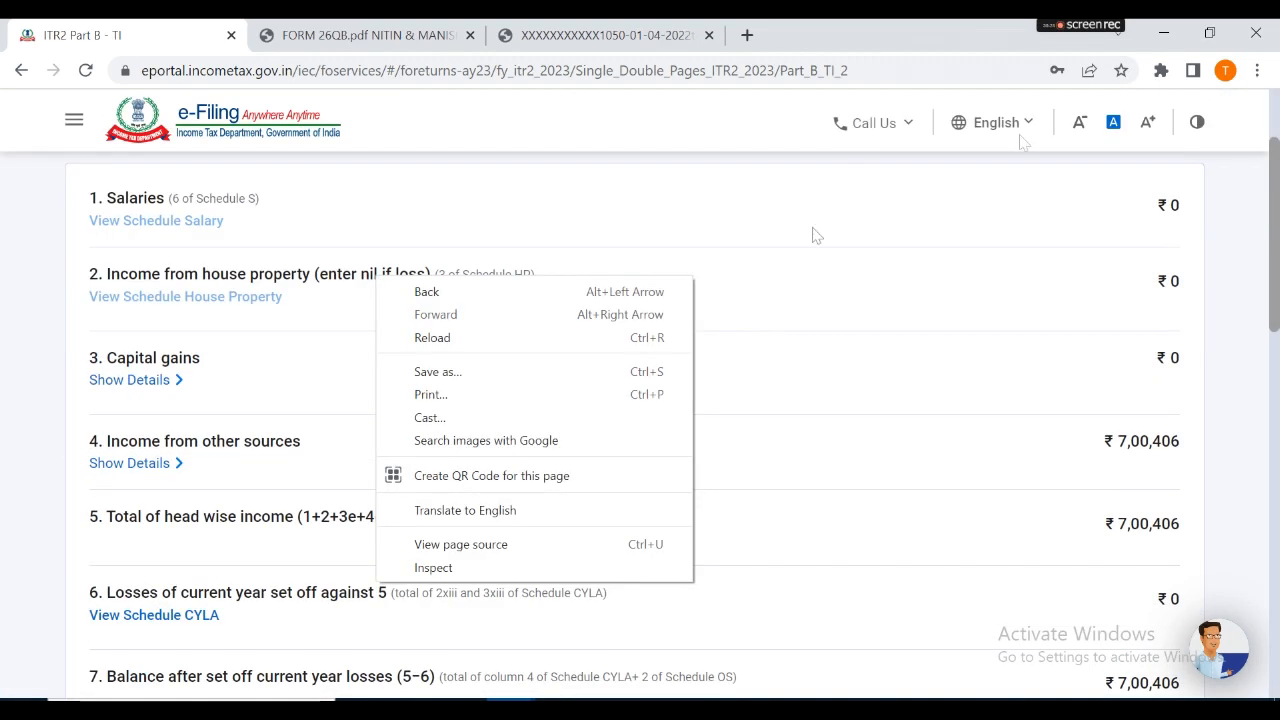
pyautogui.click(776, 293)
pyautogui.scroll(-1, 776, 293)
pyautogui.click(135, 324)
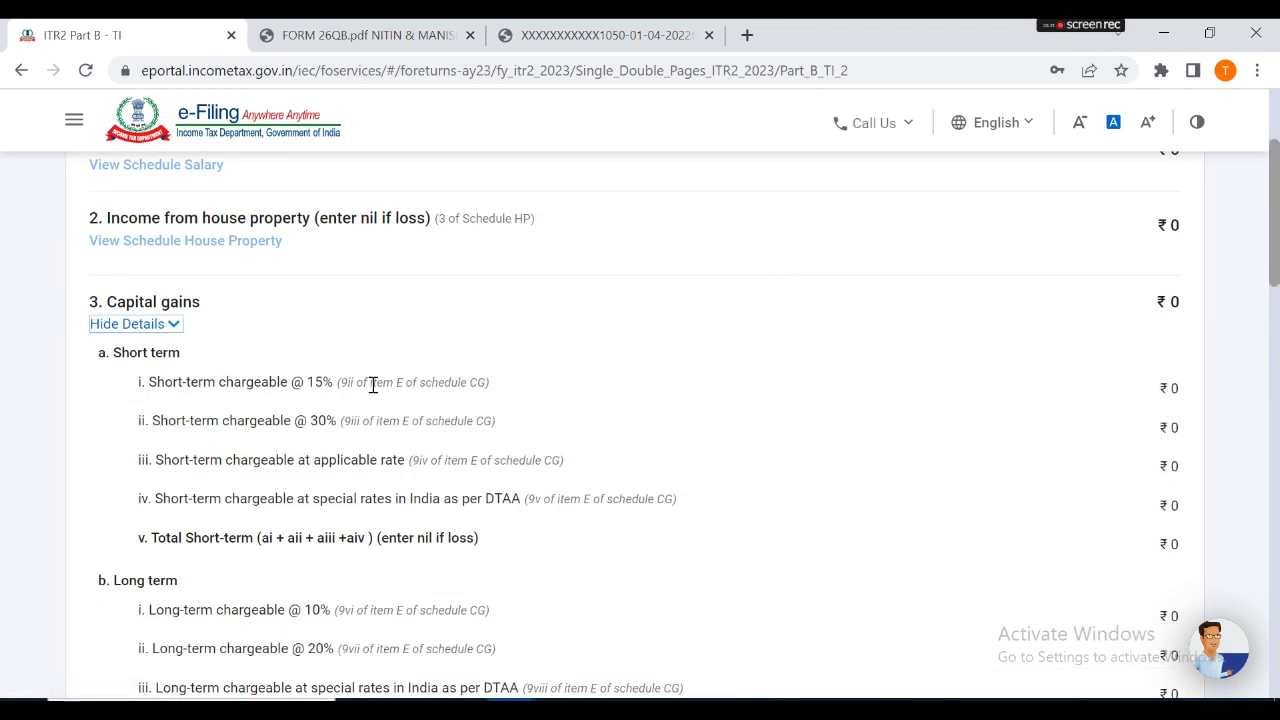
pyautogui.scroll(-15, 372, 388)
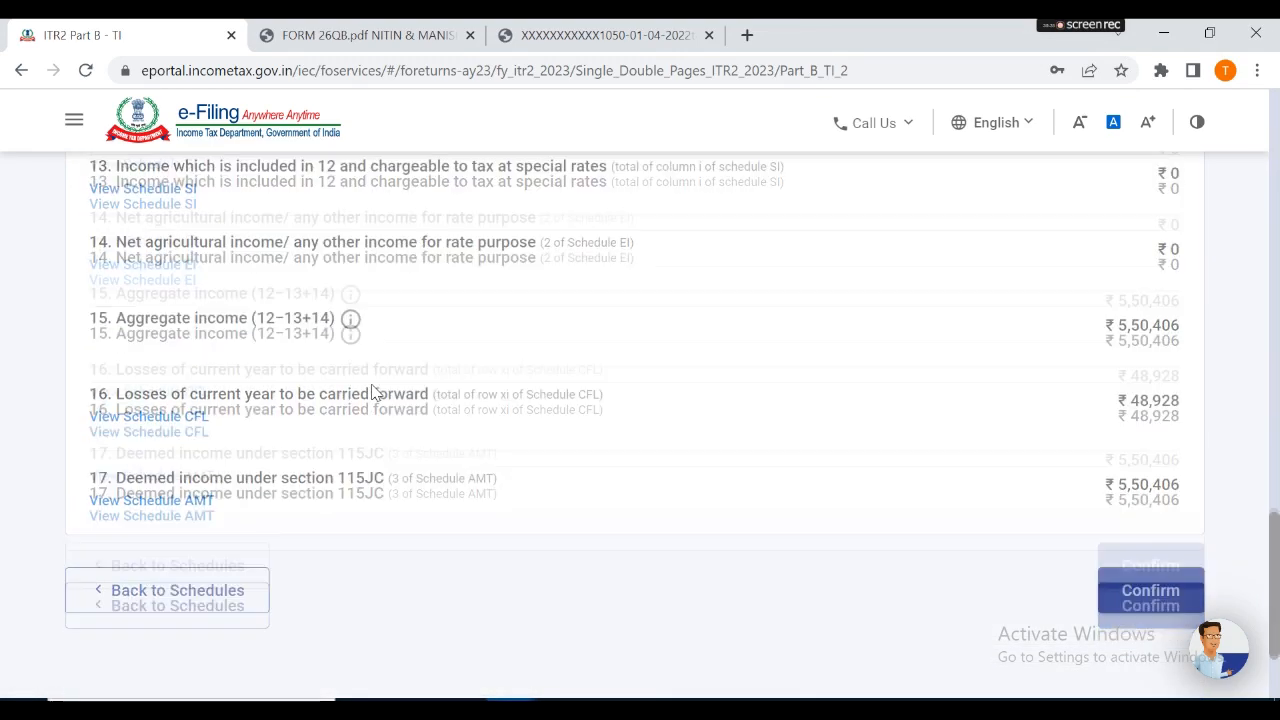
pyautogui.click(1104, 552)
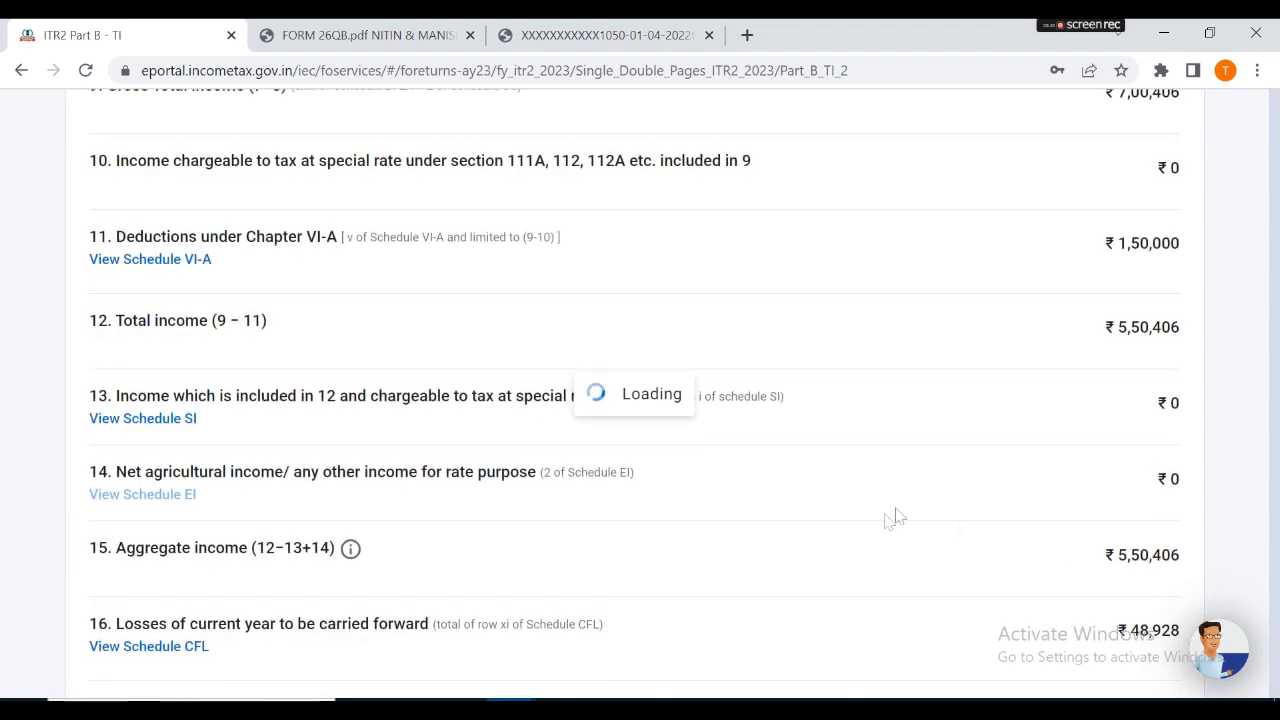
# - Open the Tax Paid schedule, review the TDS, TCS and advance tax entries, and confirm it
pyautogui.scroll(-14, 885, 522)
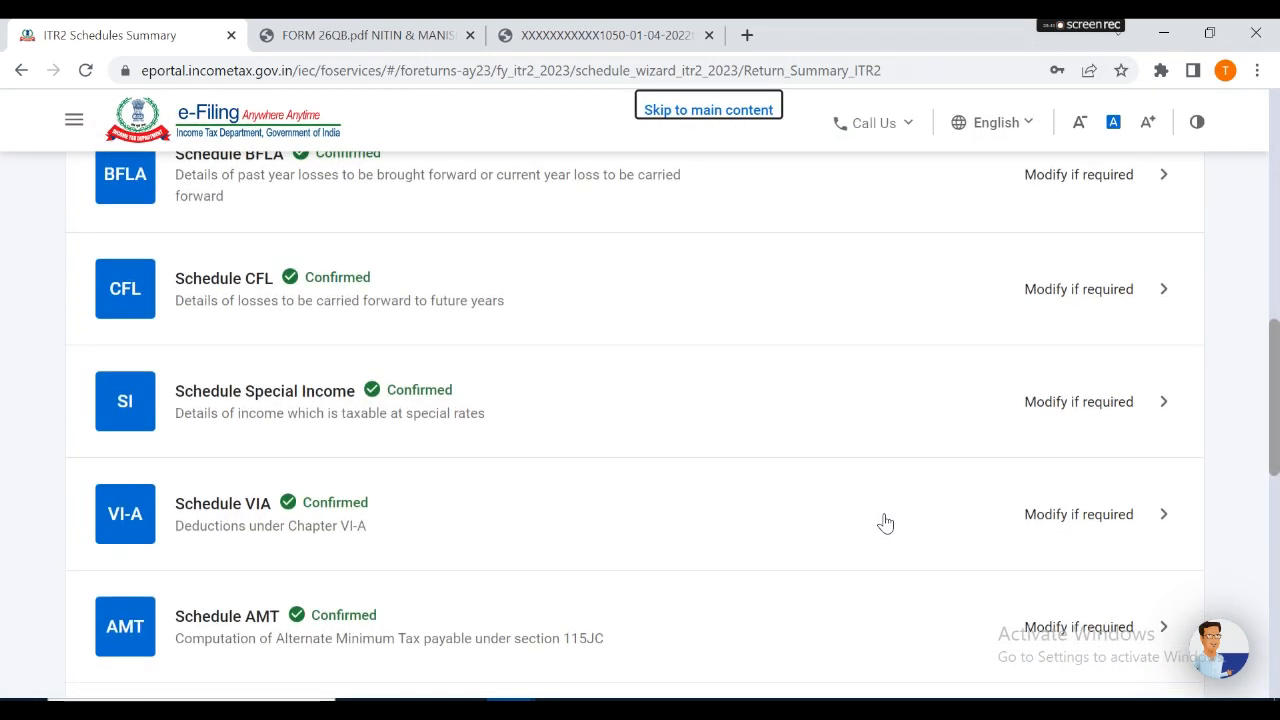
pyautogui.click(1068, 478)
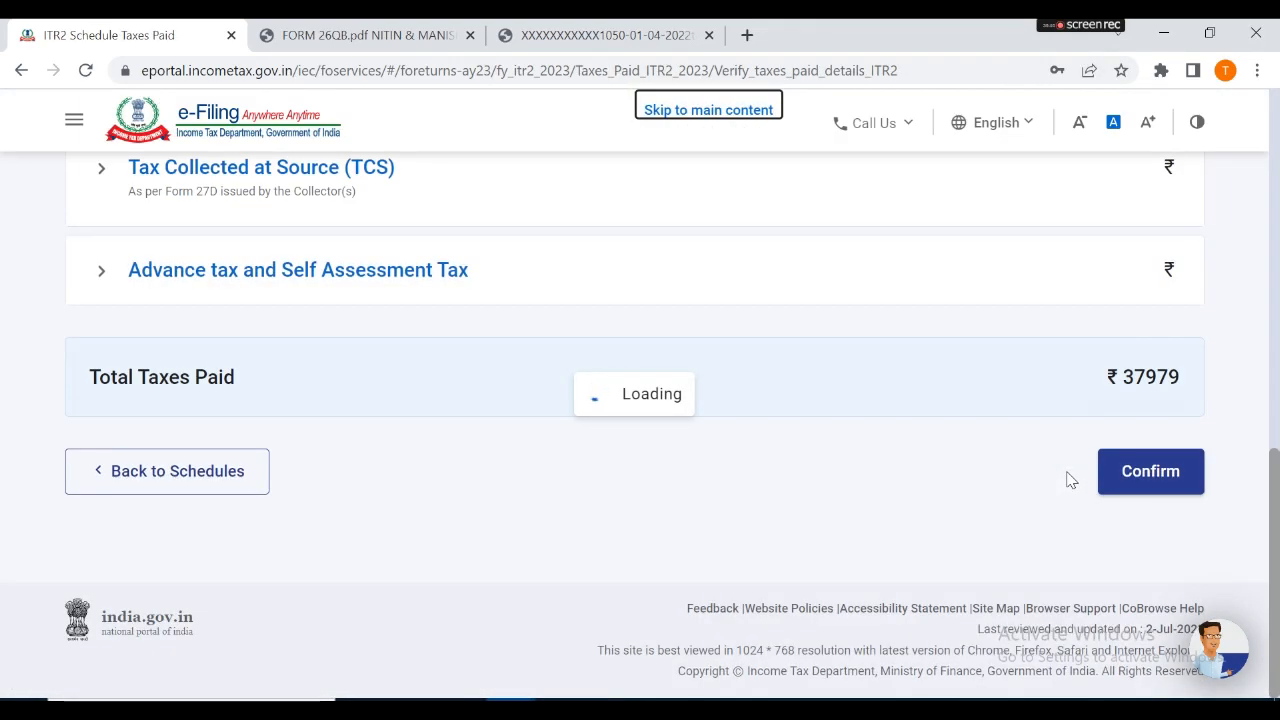
pyautogui.scroll(-10, 1111, 543)
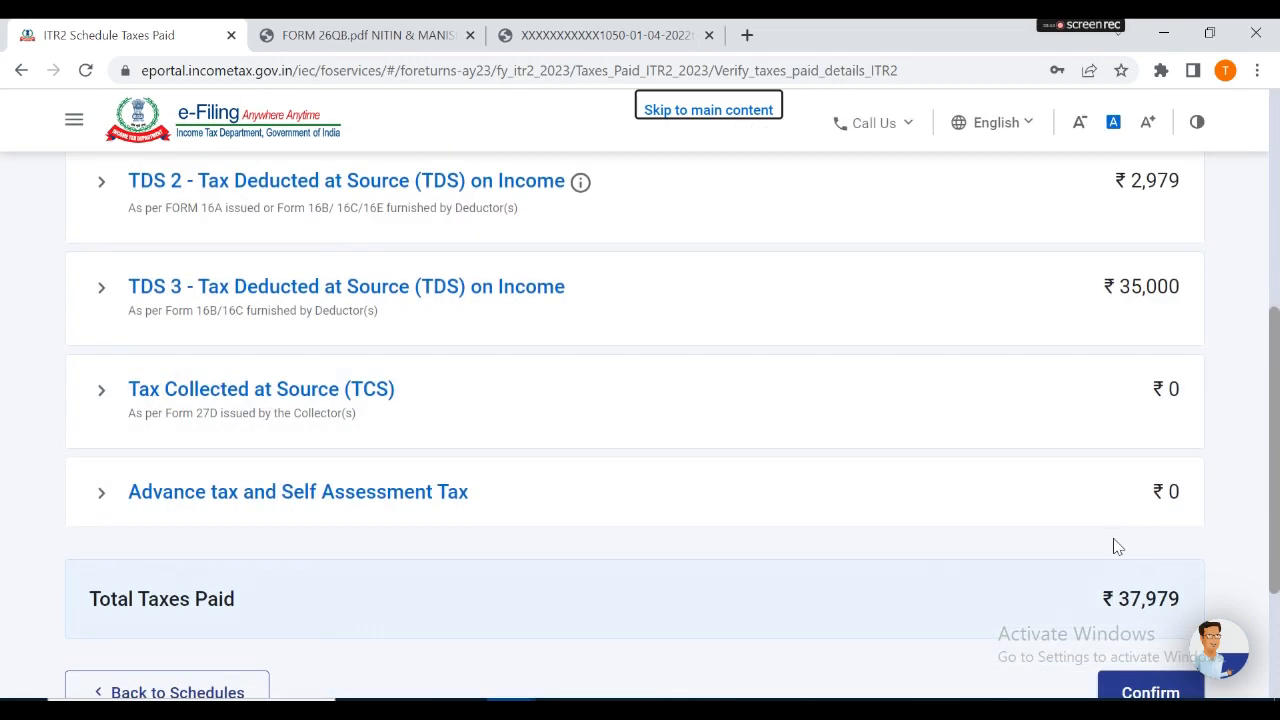
pyautogui.click(1163, 474)
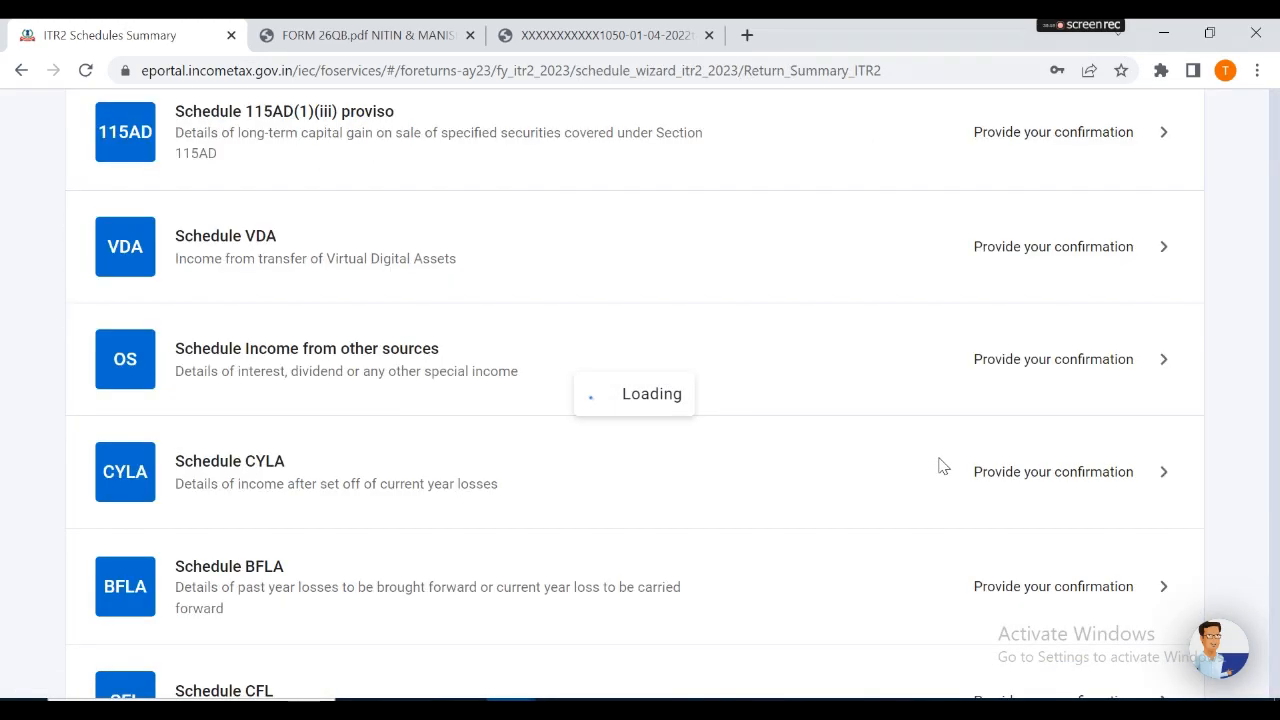
# - Open Part B - TTI, review the tax liability and refund computation, and return to the schedules without previewing the return
pyautogui.scroll(-10, 817, 461)
pyautogui.click(1028, 318)
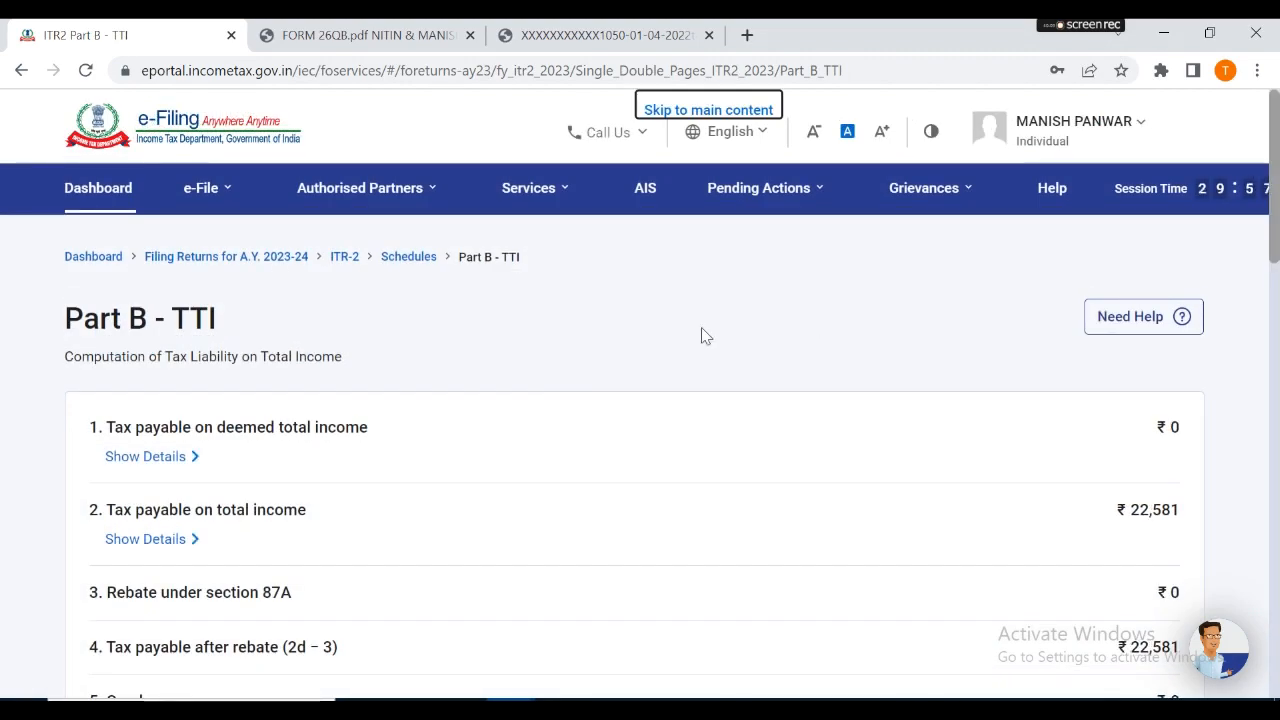
pyautogui.scroll(-15, 705, 335)
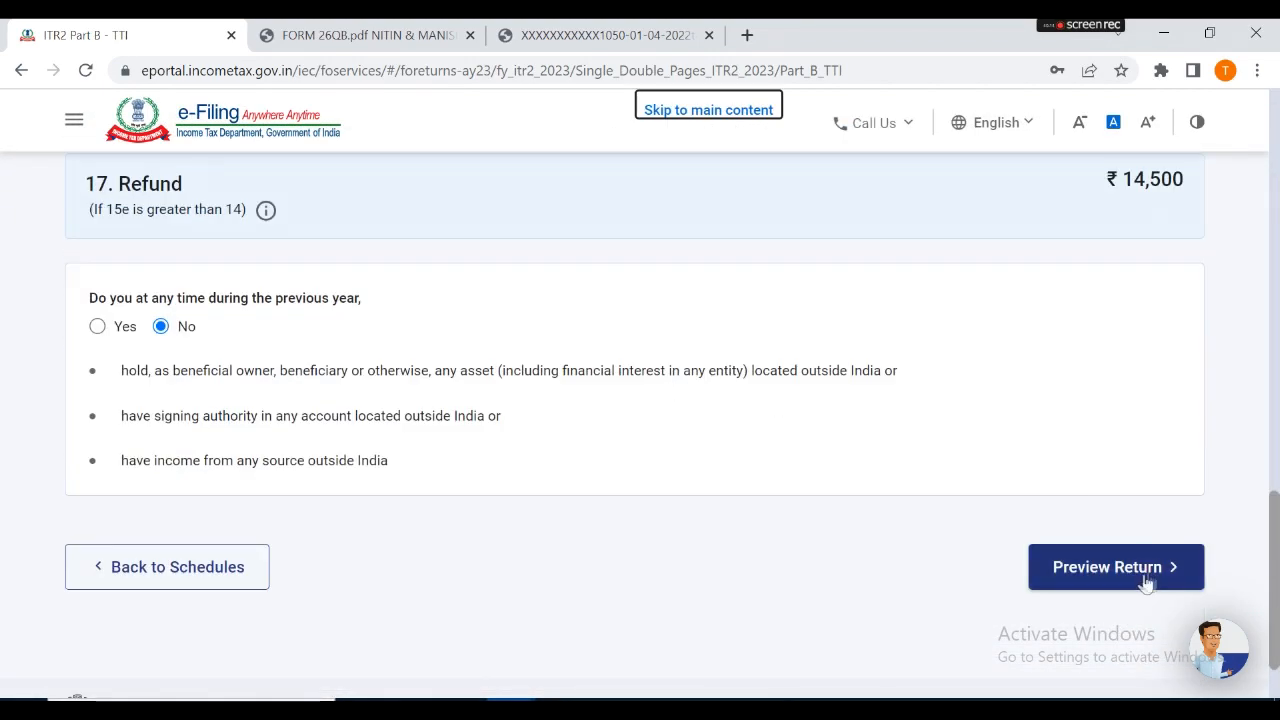
pyautogui.scroll(10, 914, 377)
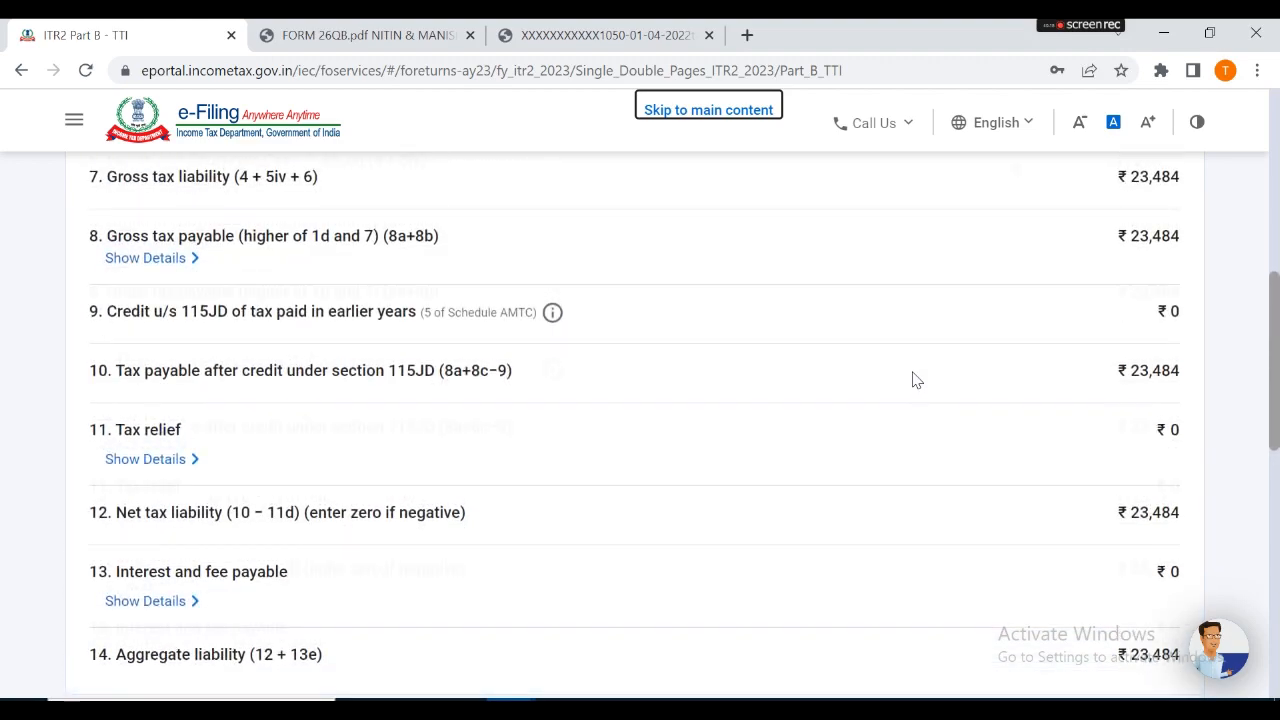
pyautogui.scroll(3, 914, 377)
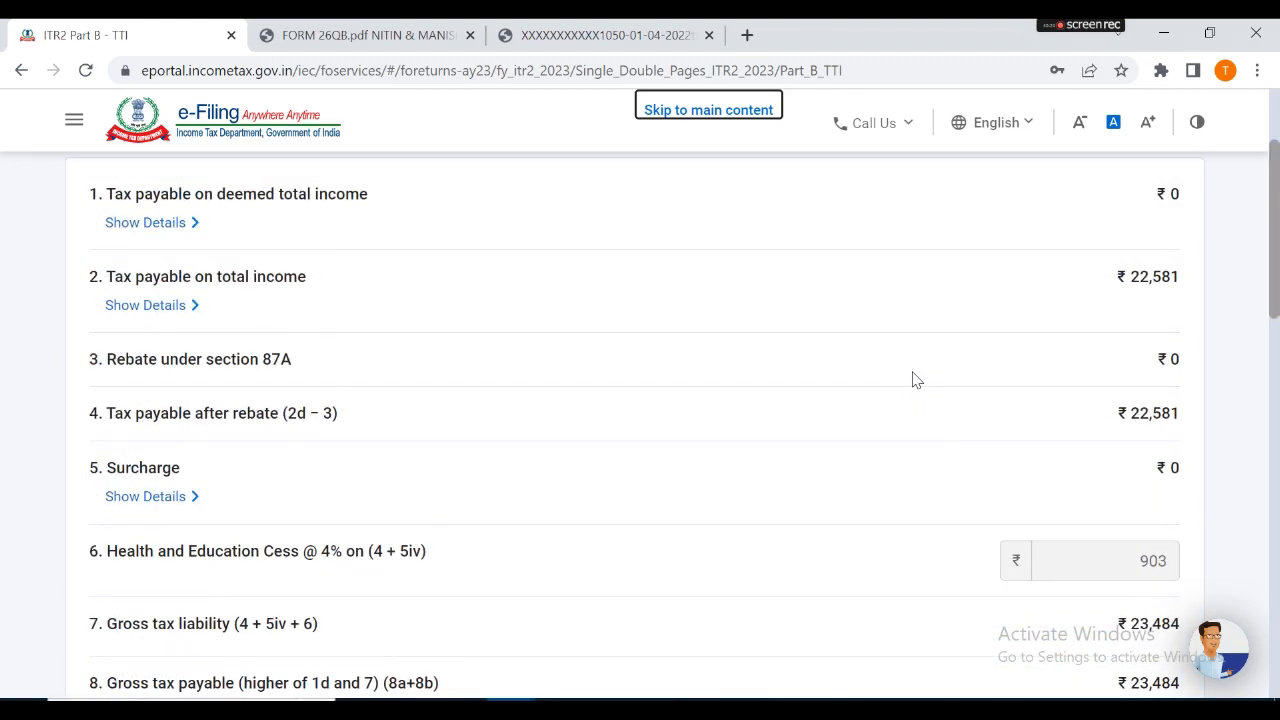
pyautogui.scroll(-10, 914, 377)
pyautogui.click(196, 485)
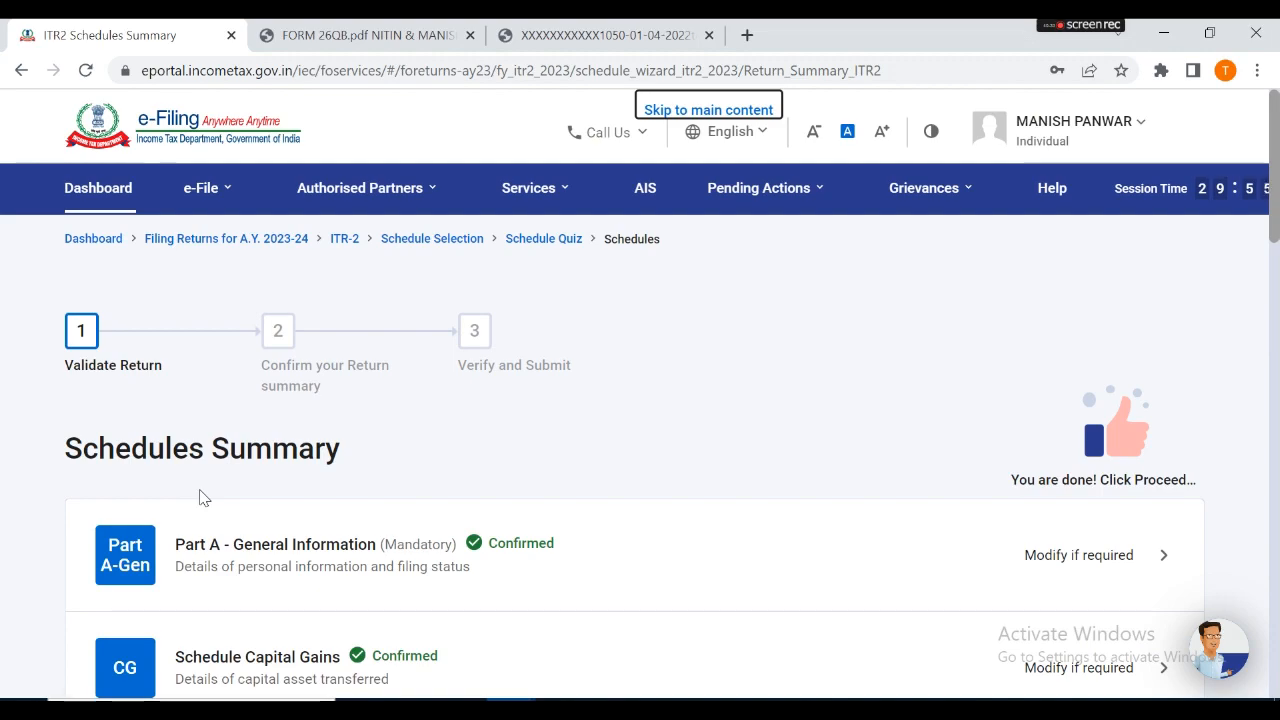
# - Check the confirmation status of the schedules and reopen Schedule Income from other sources
pyautogui.scroll(-15, 285, 493)
pyautogui.scroll(6, 415, 467)
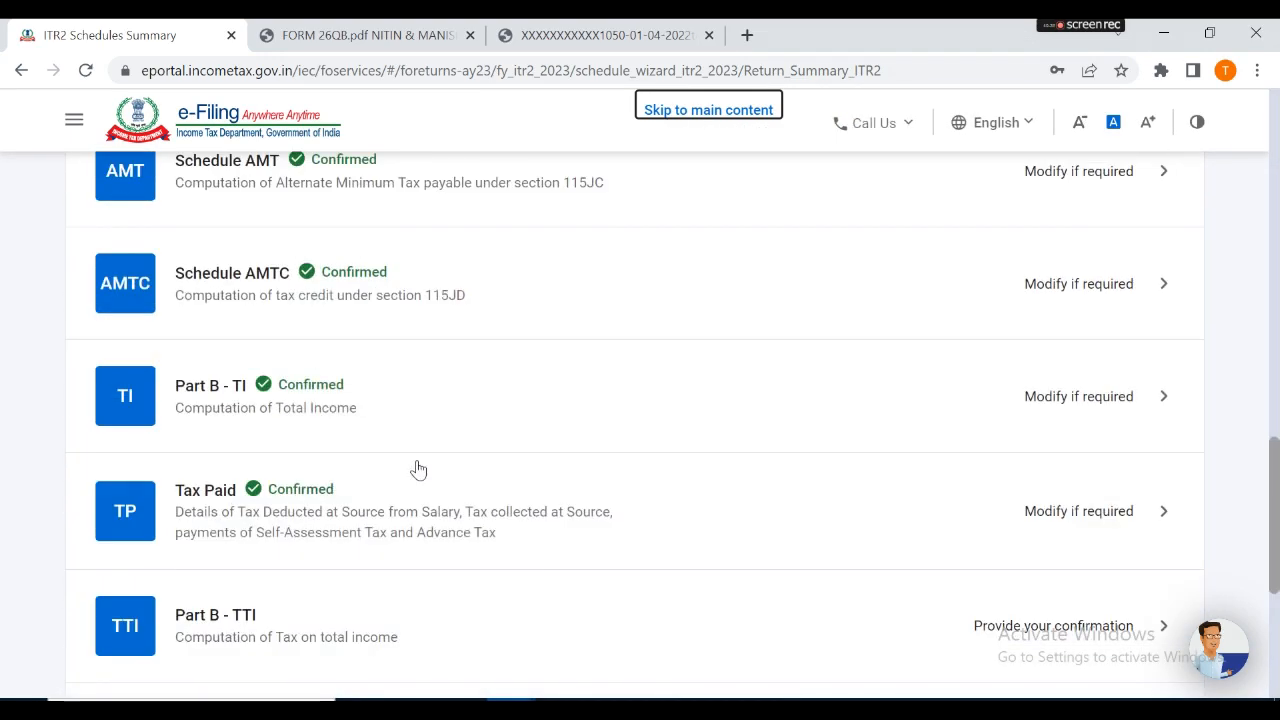
pyautogui.scroll(2, 418, 469)
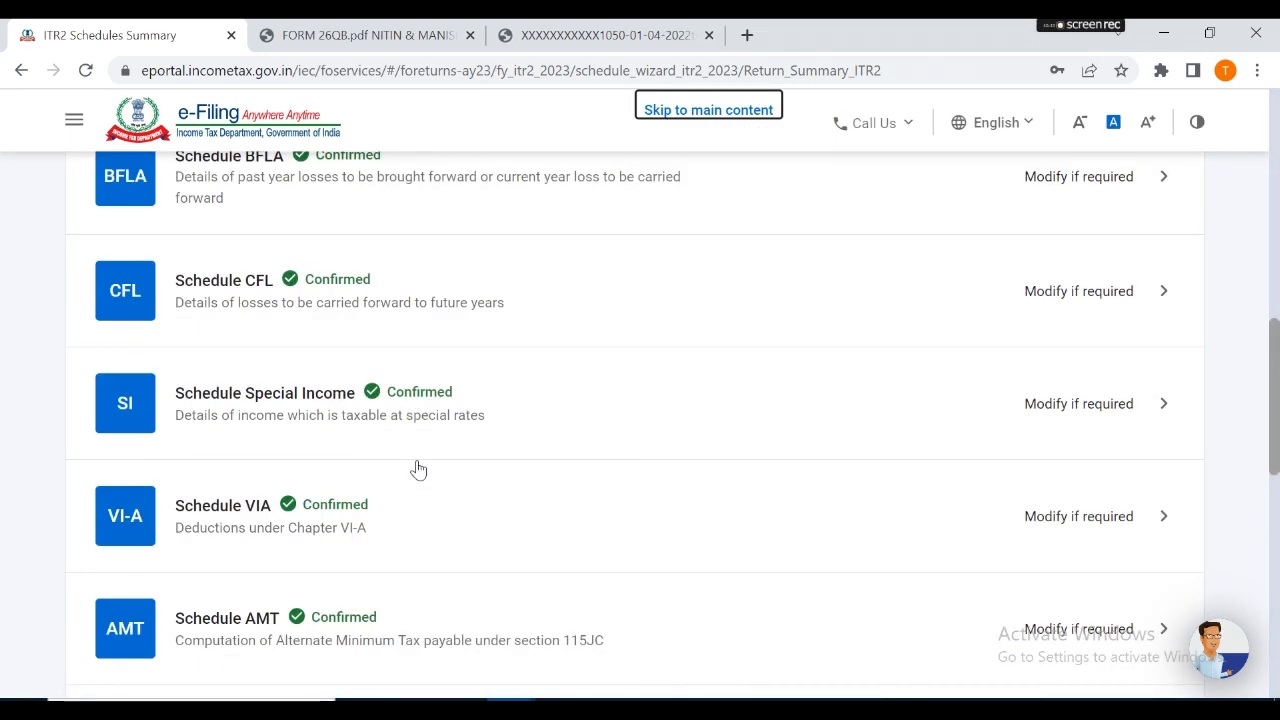
pyautogui.scroll(8, 418, 469)
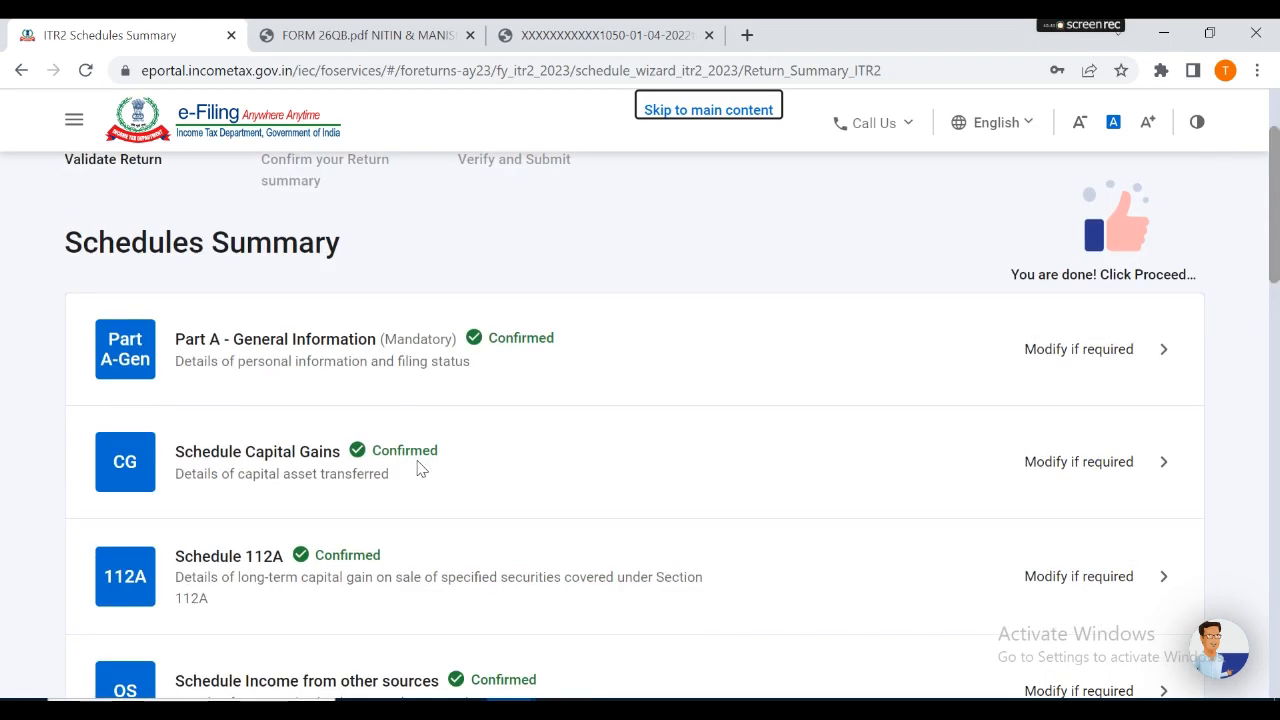
pyautogui.scroll(-2, 420, 469)
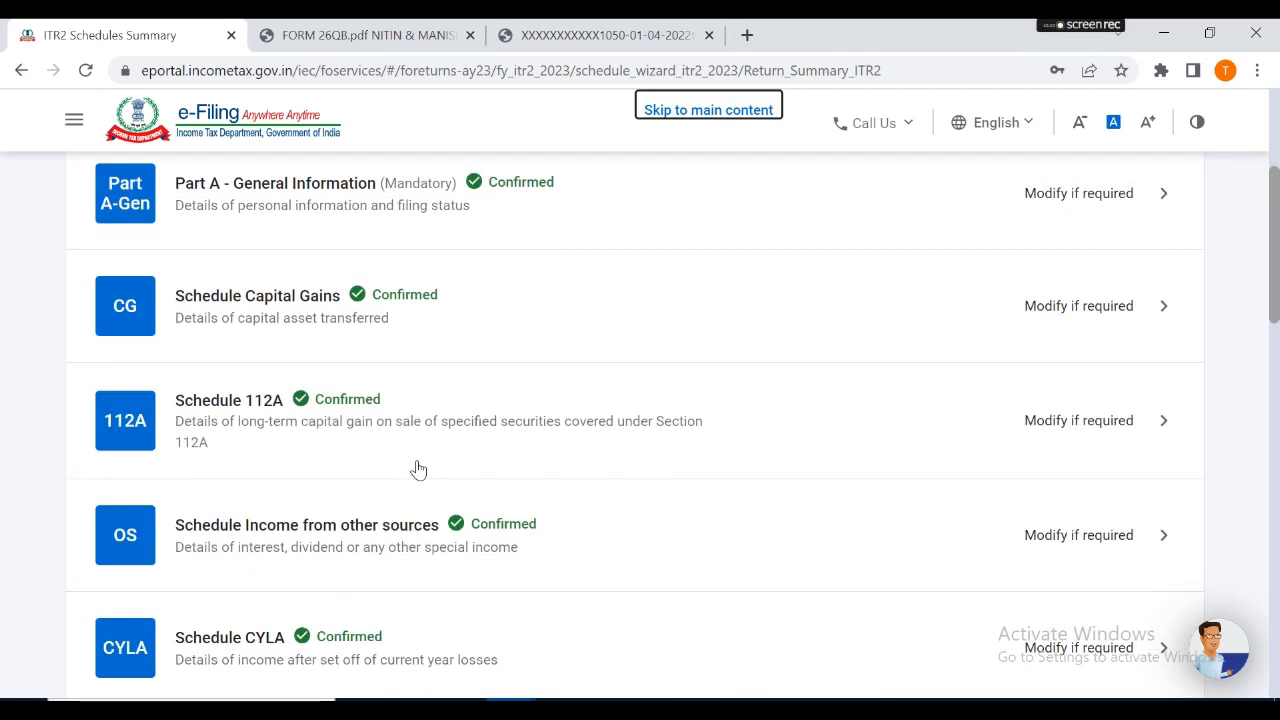
pyautogui.click(420, 535)
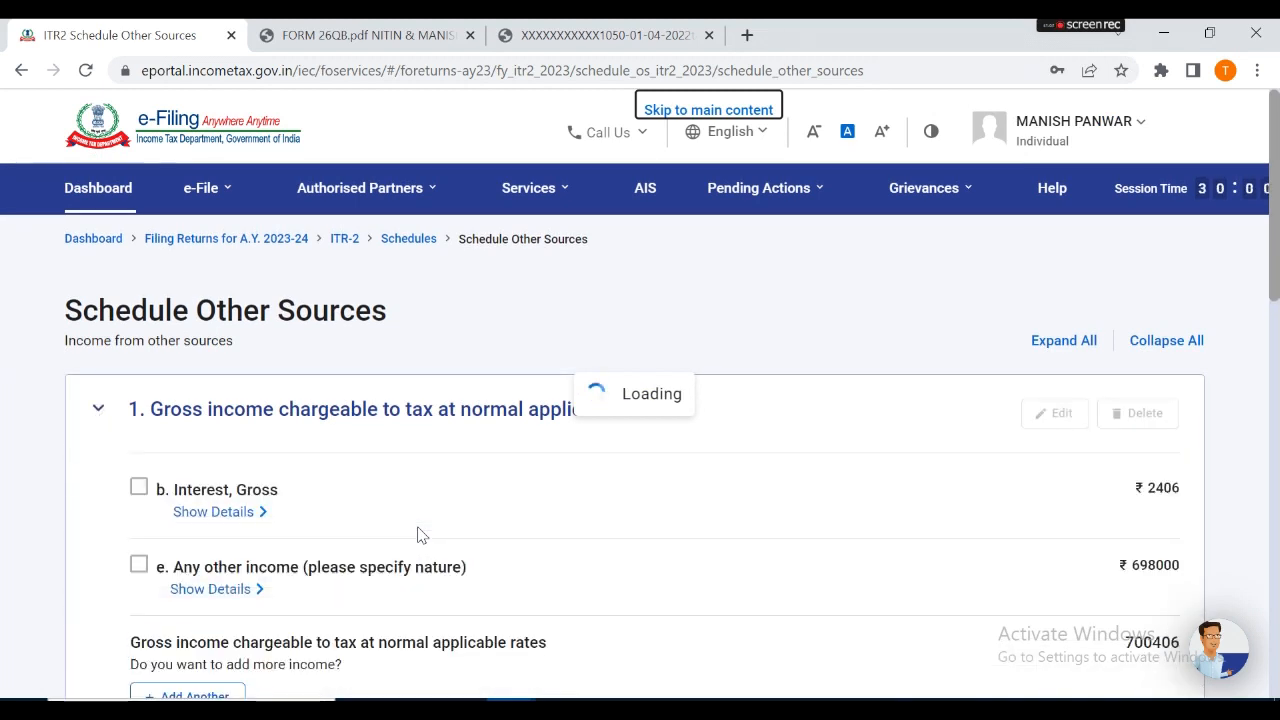
# - Open the any other income entry form, delete the blank country/region row and set the Legal Profession amount to 6,42,000
pyautogui.scroll(-2, 711, 497)
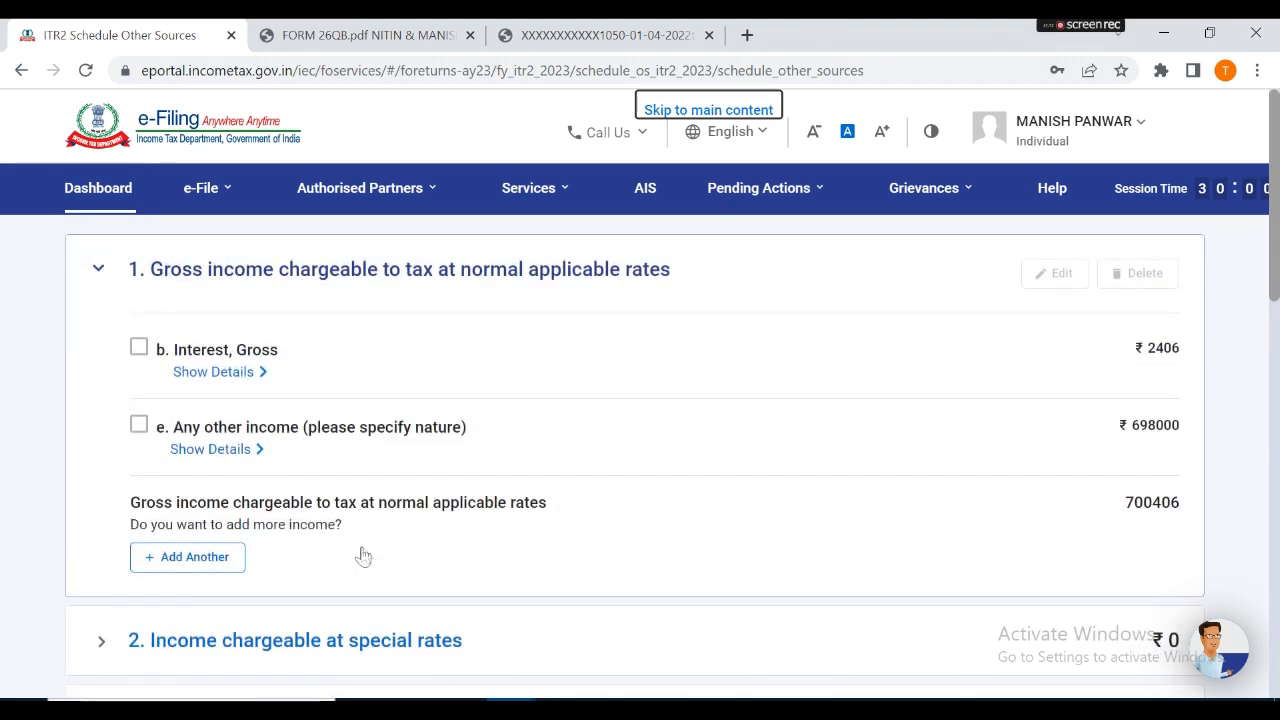
pyautogui.scroll(-1, 363, 556)
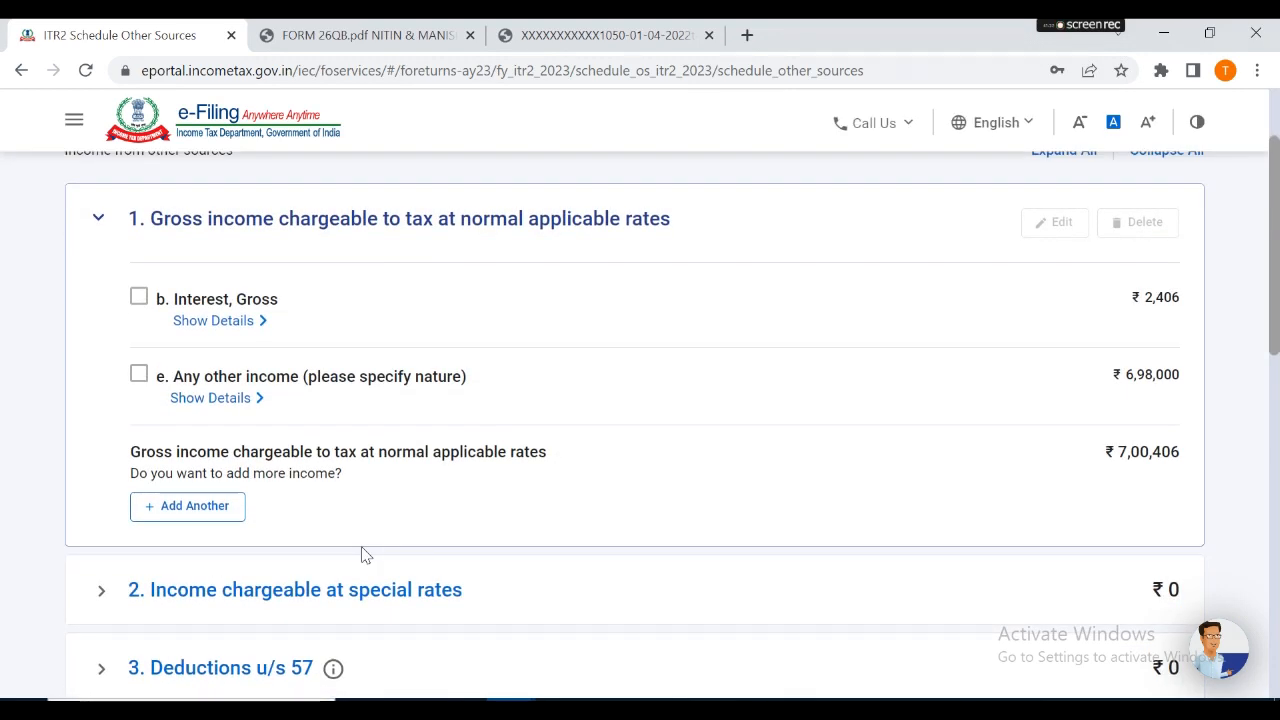
pyautogui.click(183, 507)
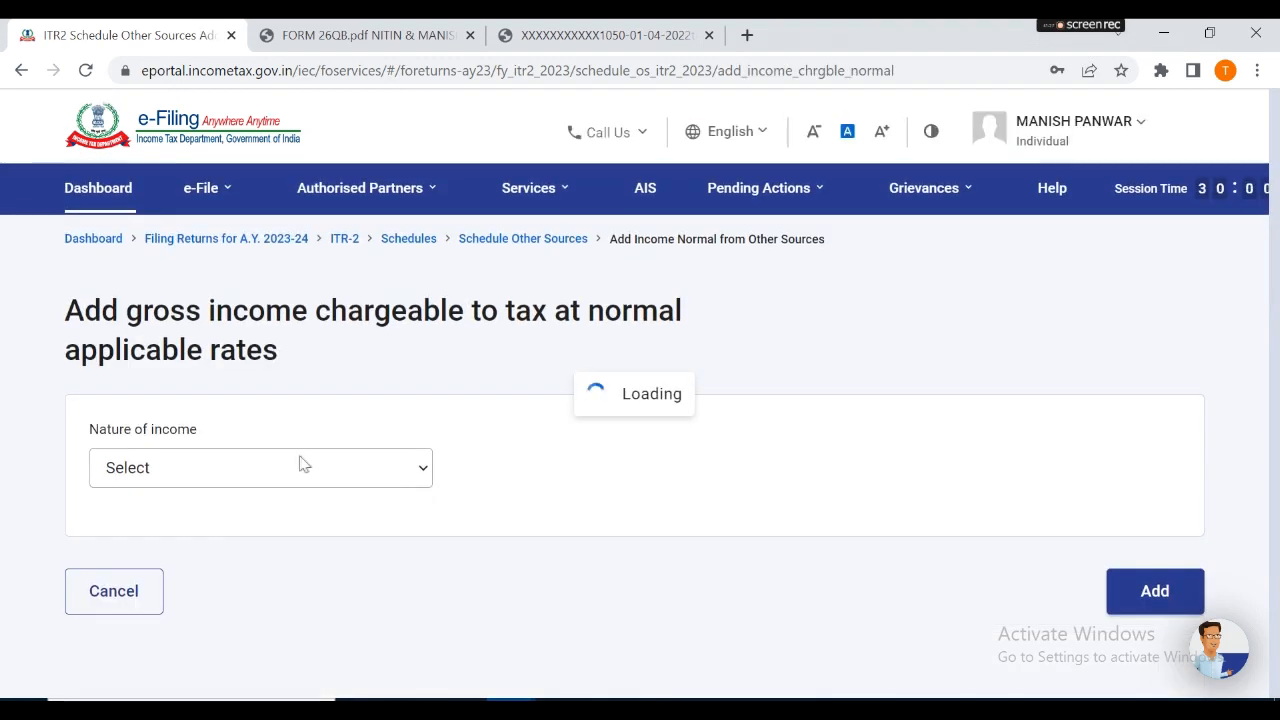
pyautogui.click(300, 462)
pyautogui.scroll(-1, 303, 477)
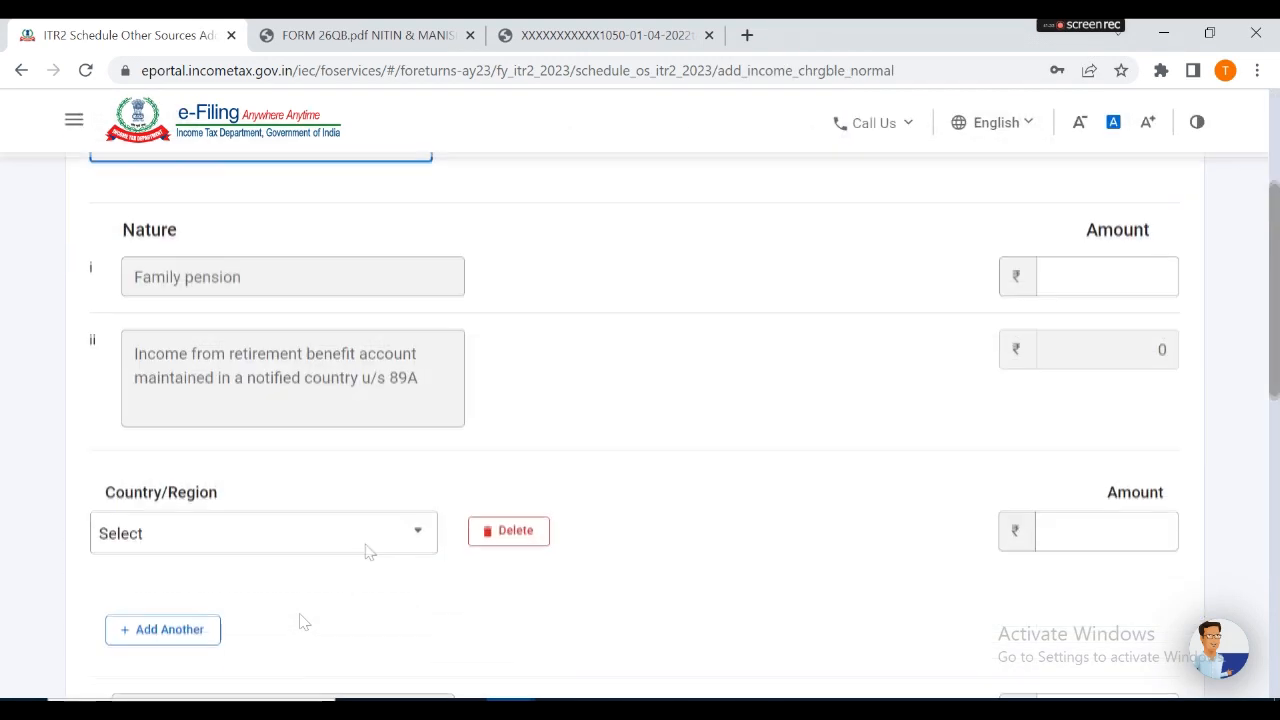
pyautogui.click(510, 530)
pyautogui.click(792, 476)
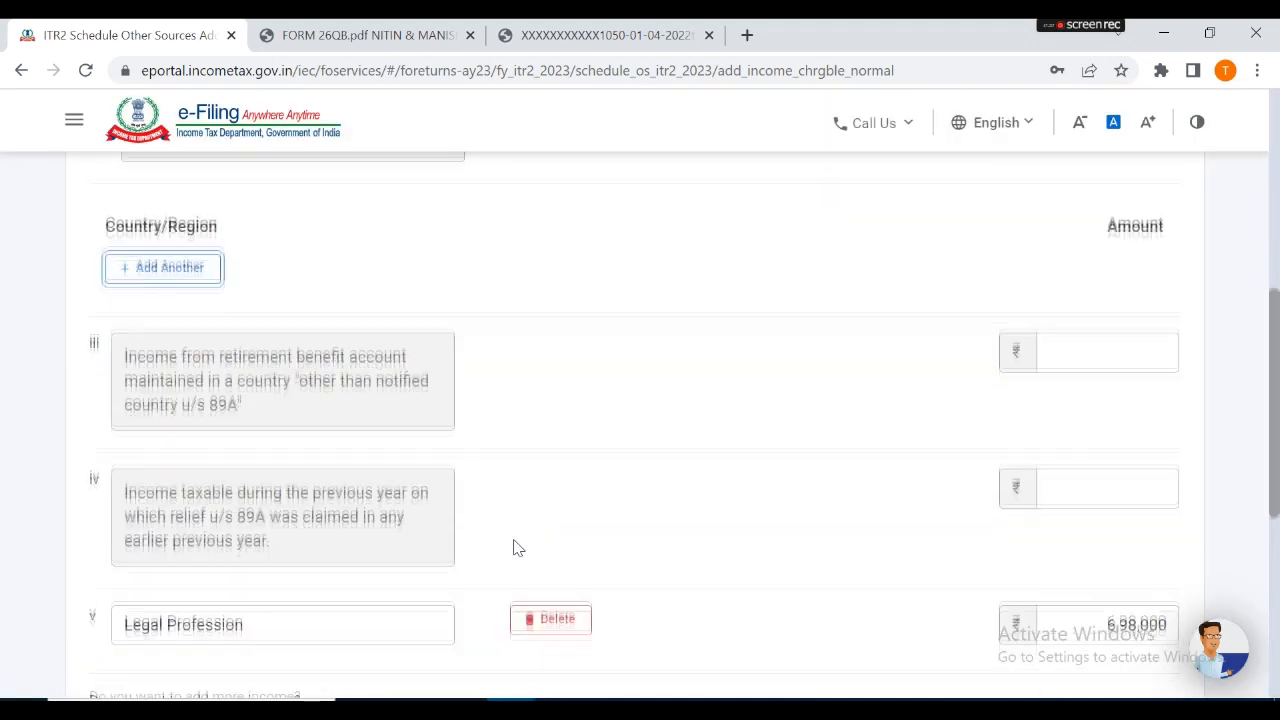
pyautogui.scroll(-2, 514, 546)
pyautogui.moveTo(1077, 480); pyautogui.dragTo(1218, 491)
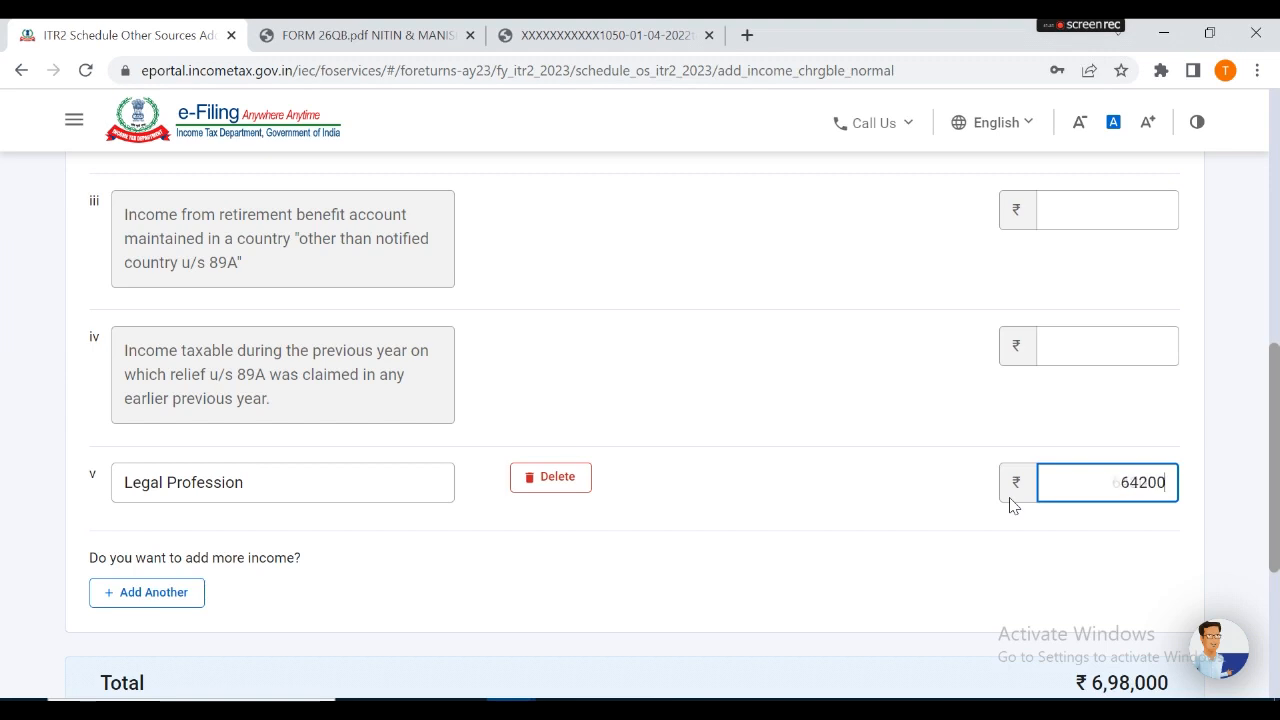
# - Add another income row named SAVING INTEREST with an amount of 3,743 and save the income entries
pyautogui.click(157, 594)
pyautogui.click(197, 568)
pyautogui.write('SAVING INTEREST')
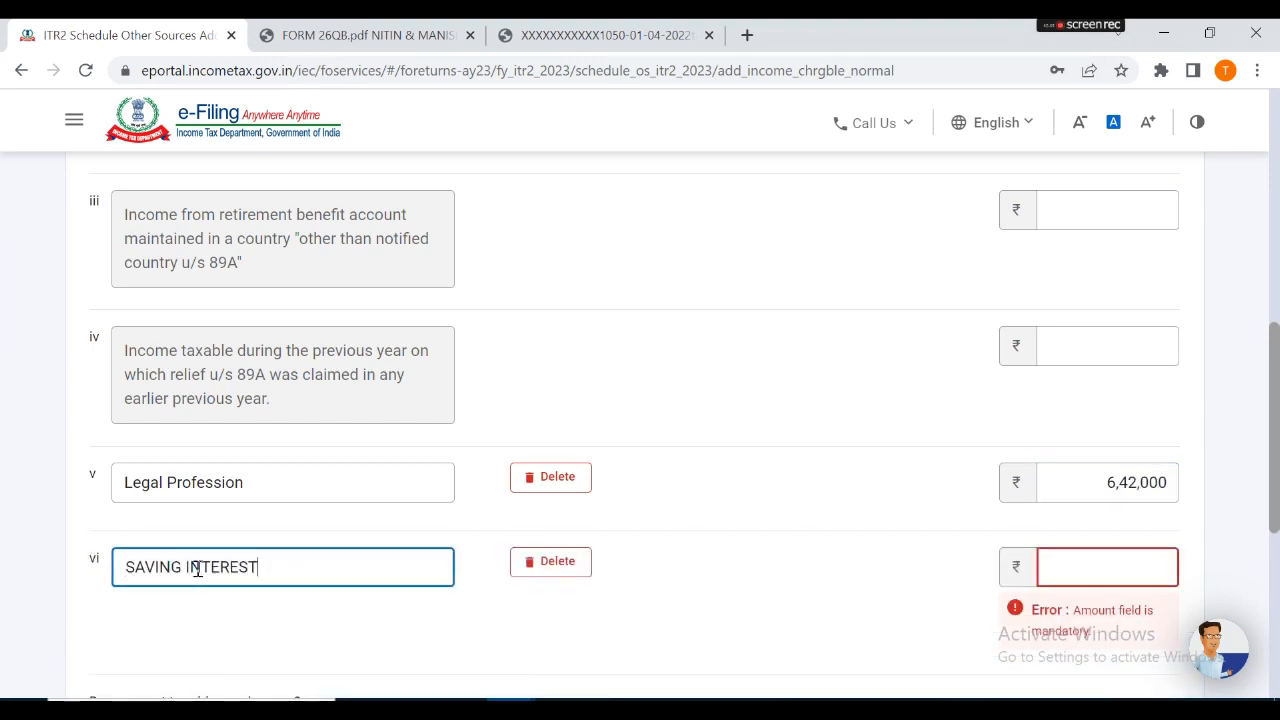
pyautogui.click(1065, 567)
pyautogui.write('3743')
pyautogui.scroll(-2, 1065, 567)
pyautogui.click(1137, 631)
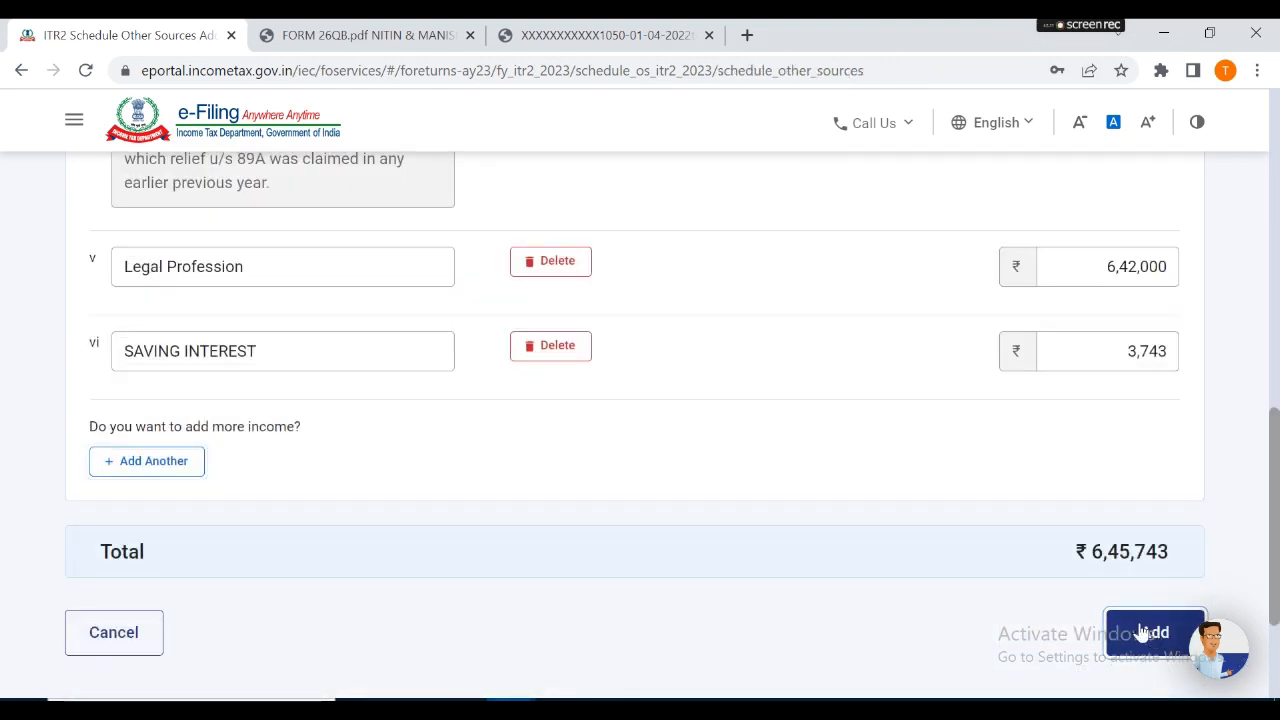
# - Confirm Schedule Income from other sources with the updated other income entries
pyautogui.scroll(-3, 811, 512)
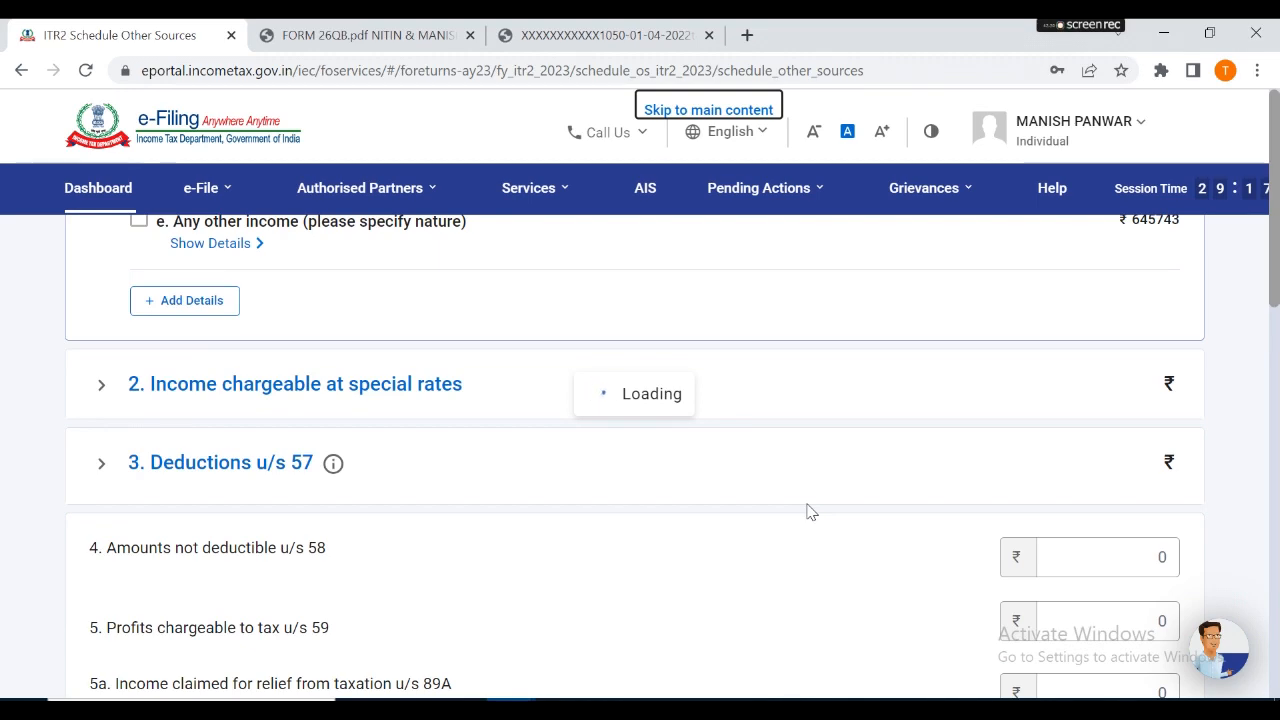
pyautogui.scroll(-10, 810, 512)
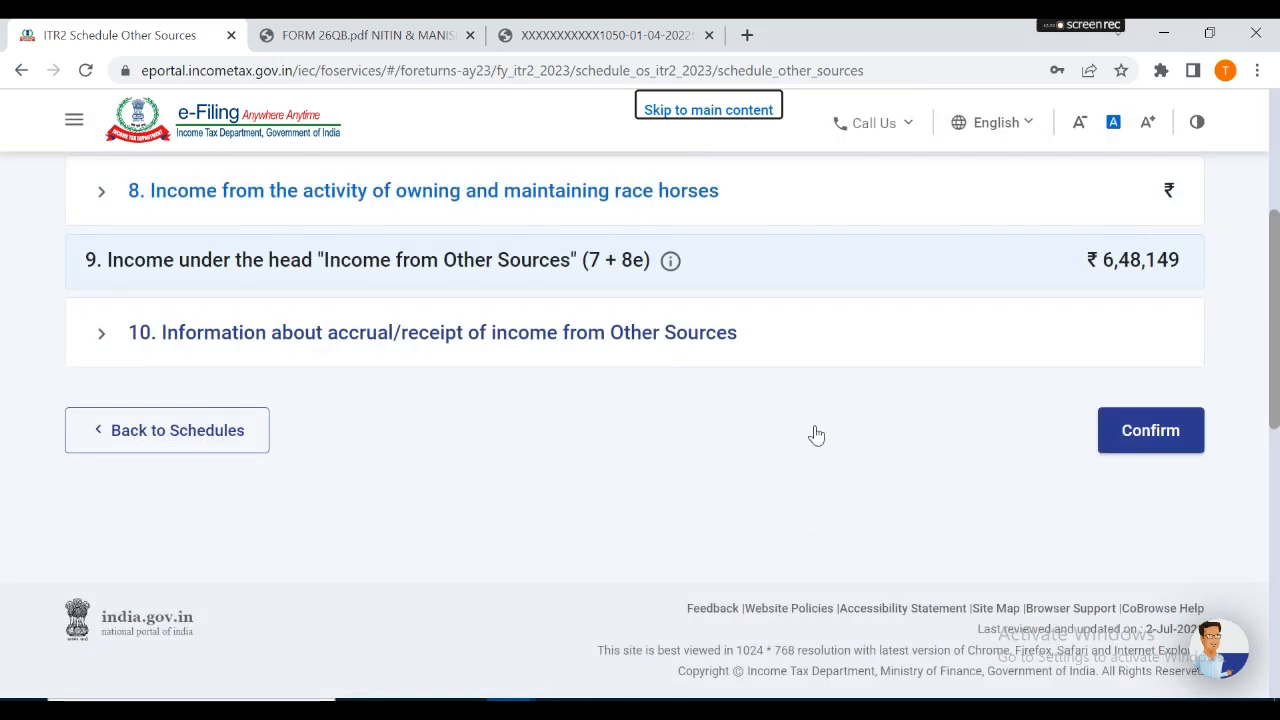
pyautogui.click(1138, 430)
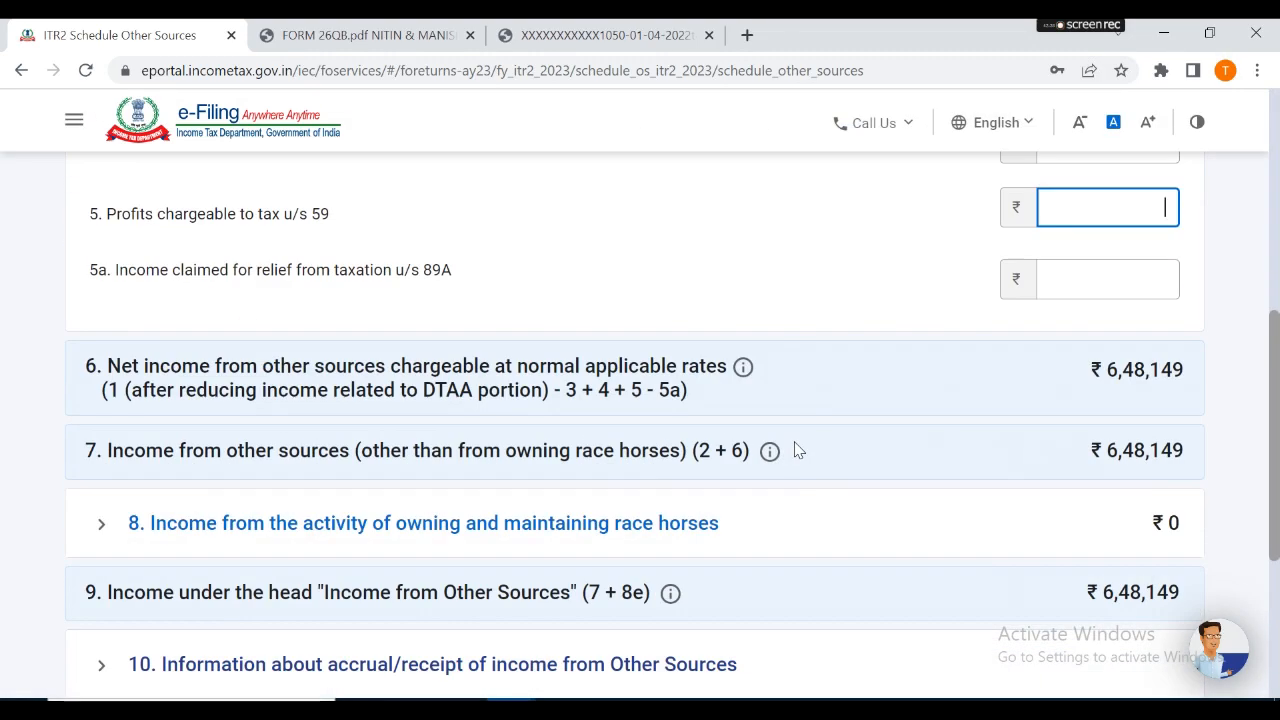
pyautogui.scroll(-3, 797, 450)
pyautogui.click(1134, 478)
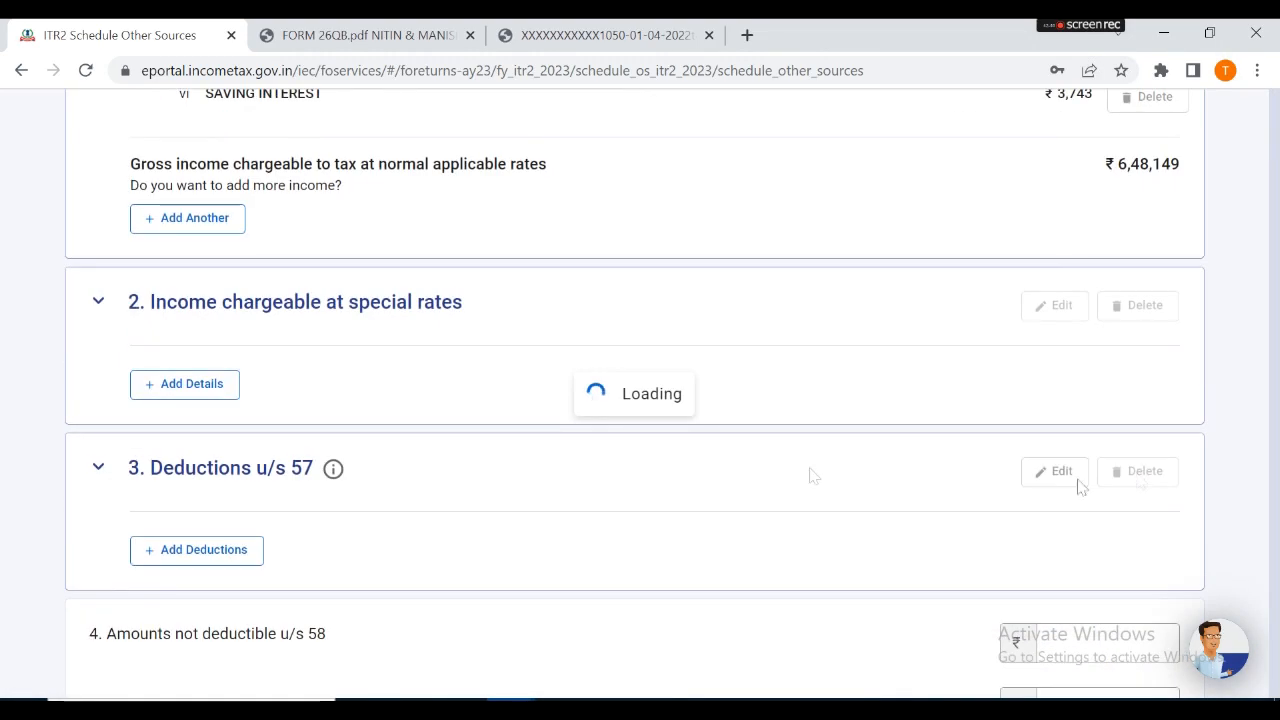
# - Proceed to verification from the schedule summary and preview the return from Part B - TTI
pyautogui.scroll(-15, 694, 463)
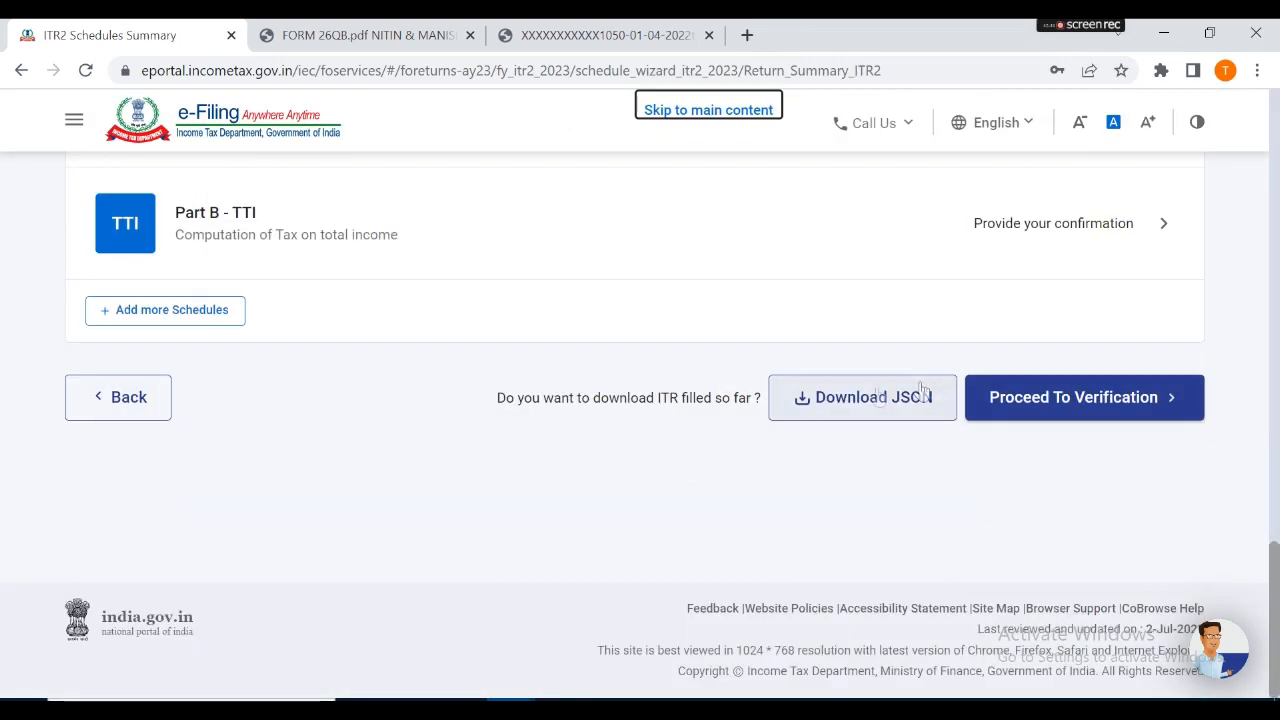
pyautogui.click(1037, 400)
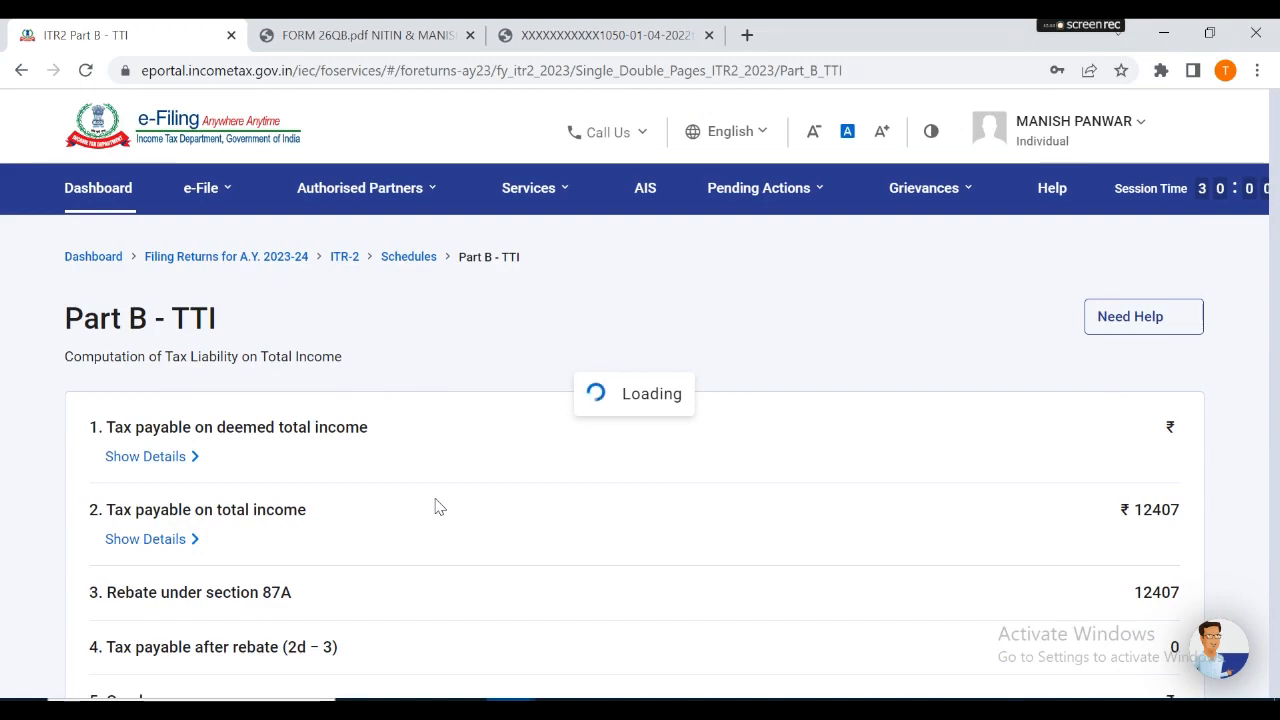
pyautogui.scroll(-15, 437, 505)
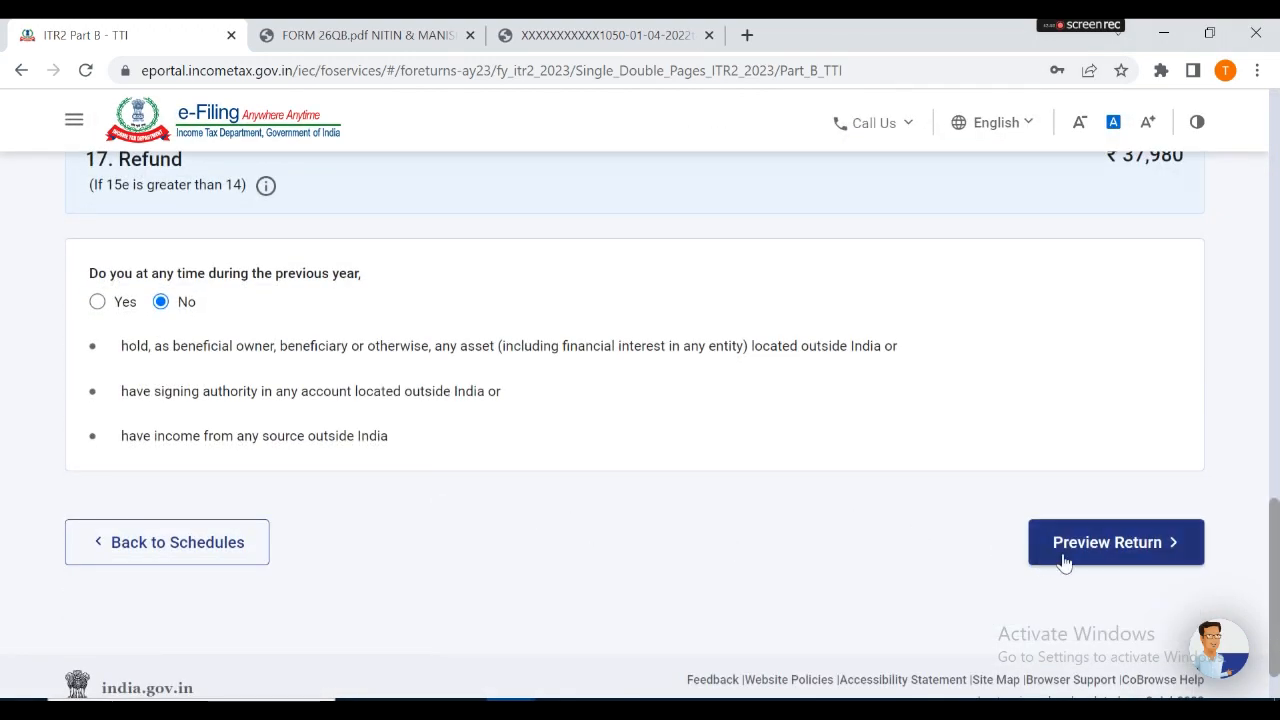
pyautogui.click(1064, 545)
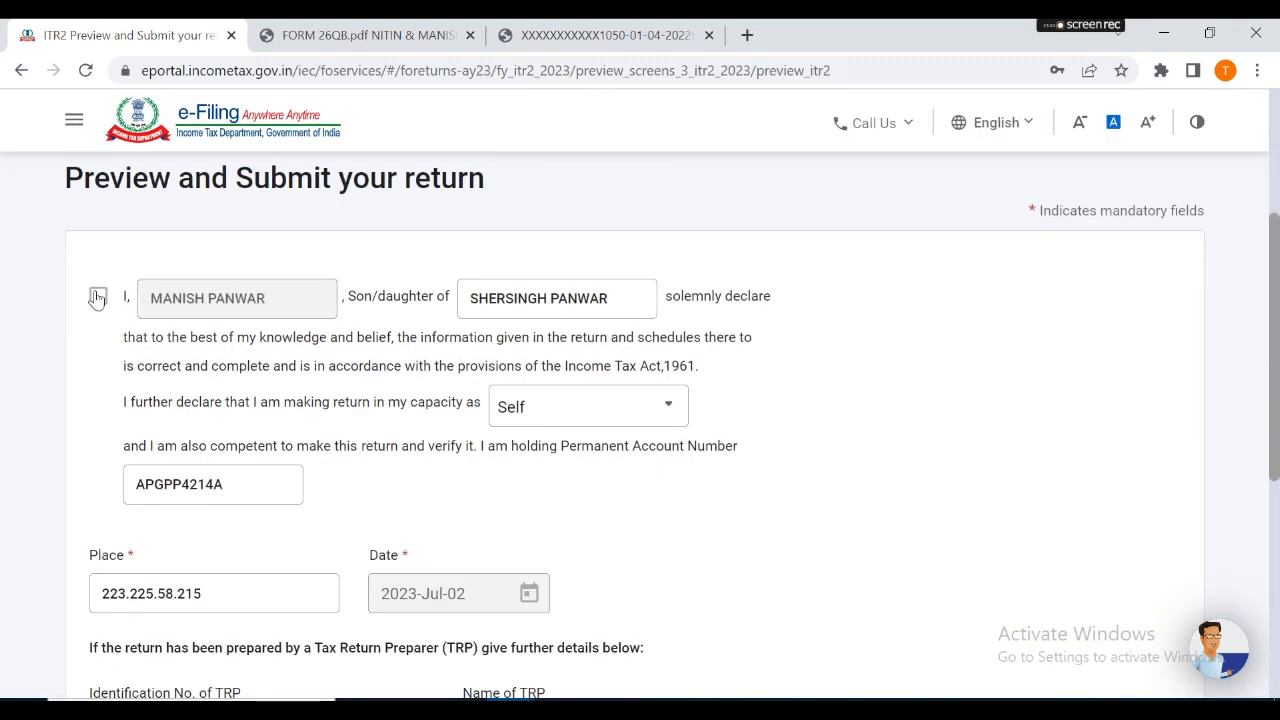
# - Complete the self-declaration, validate the previewed return and proceed to its verification
pyautogui.scroll(-5, 97, 299)
pyautogui.click(1057, 489)
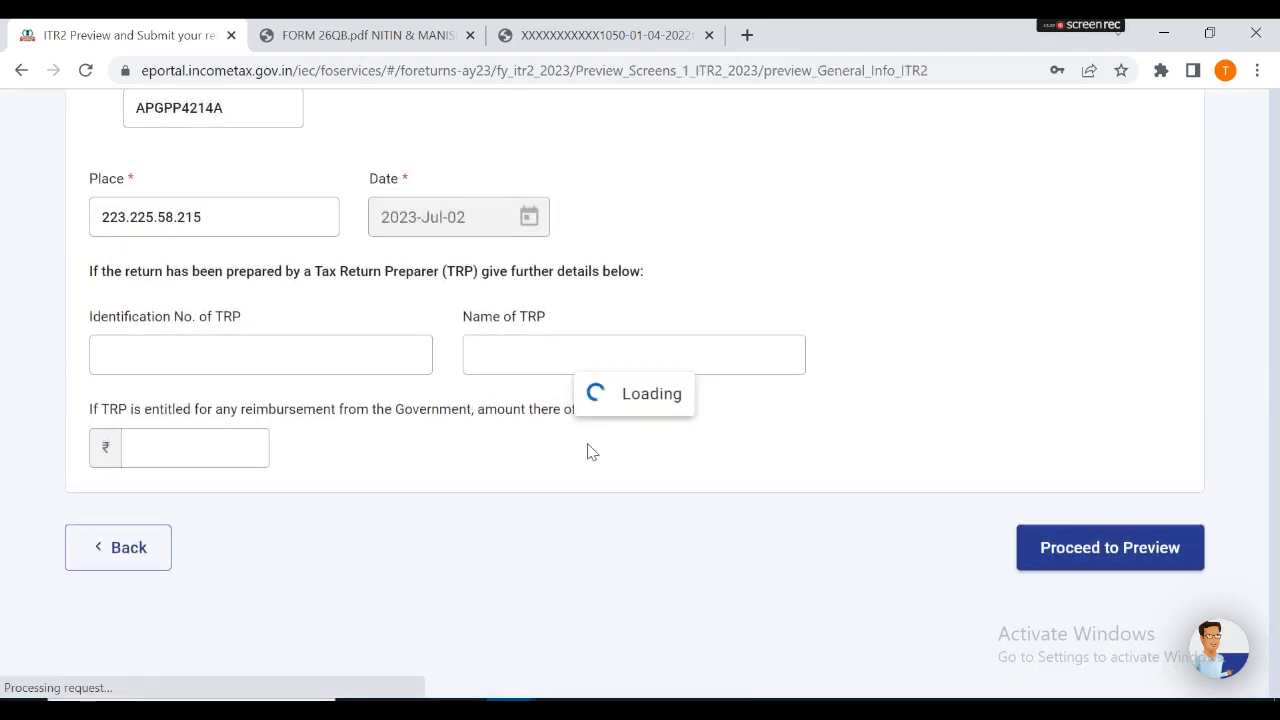
pyautogui.scroll(-15, 655, 497)
pyautogui.click(1086, 495)
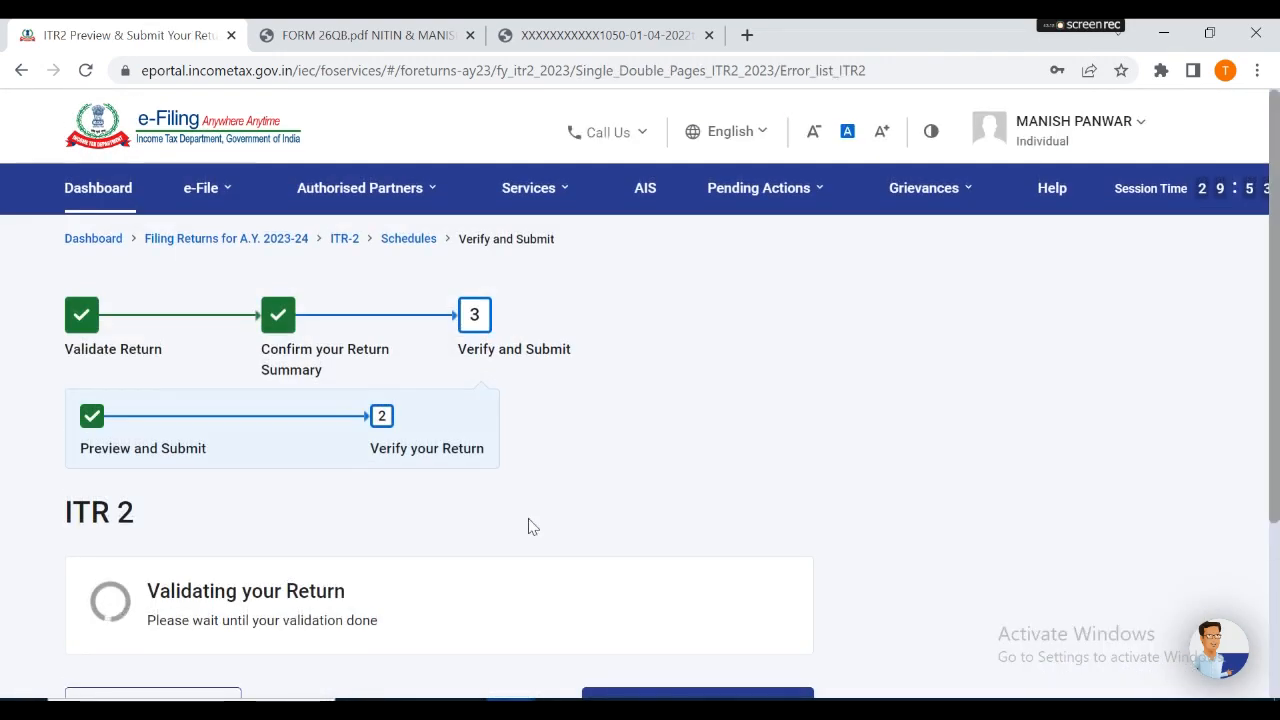
pyautogui.scroll(-3, 540, 522)
pyautogui.click(680, 489)
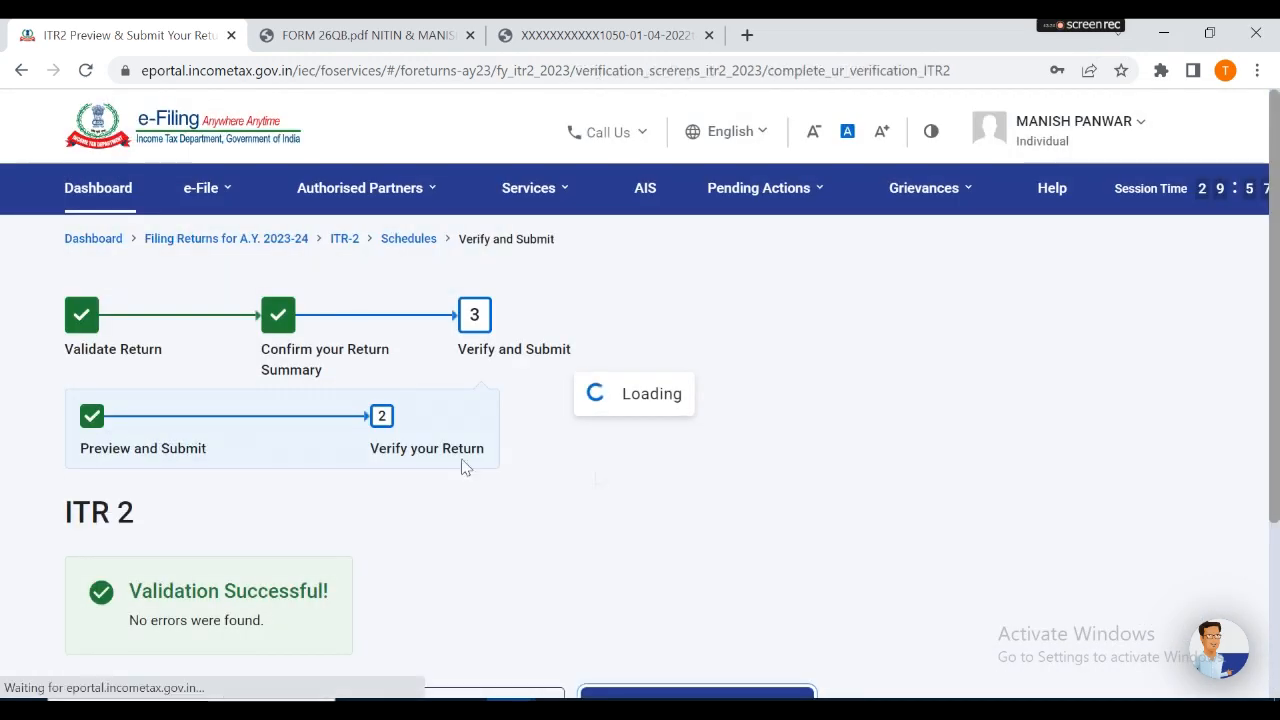
pyautogui.click(340, 494)
pyautogui.scroll(-2, 340, 494)
pyautogui.click(1129, 557)
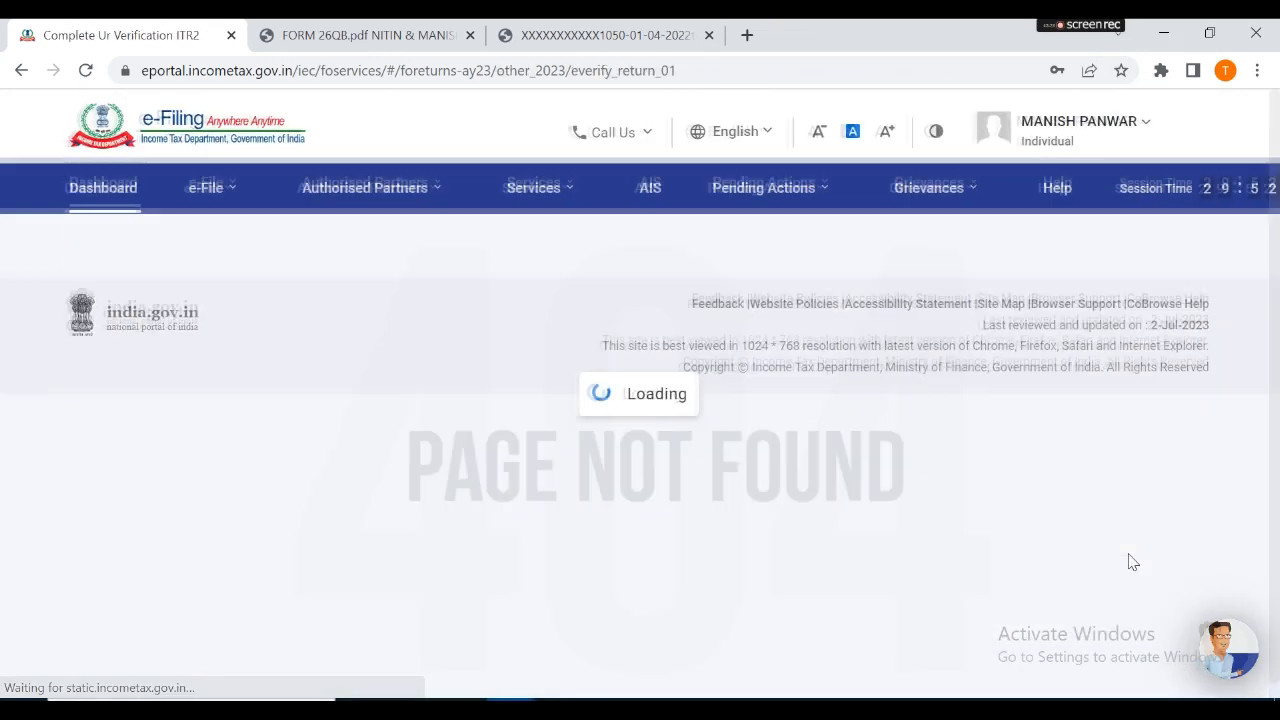
pyautogui.scroll(-4, 434, 514)
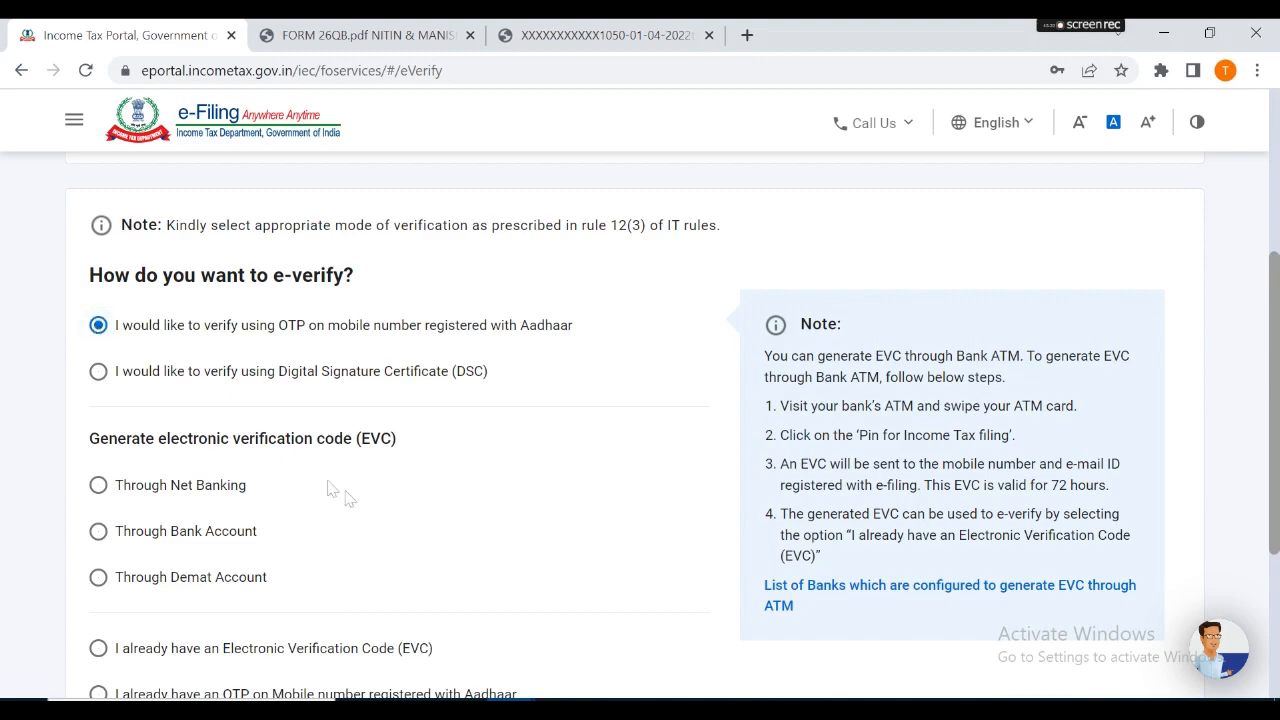
pyautogui.scroll(-3, 332, 488)
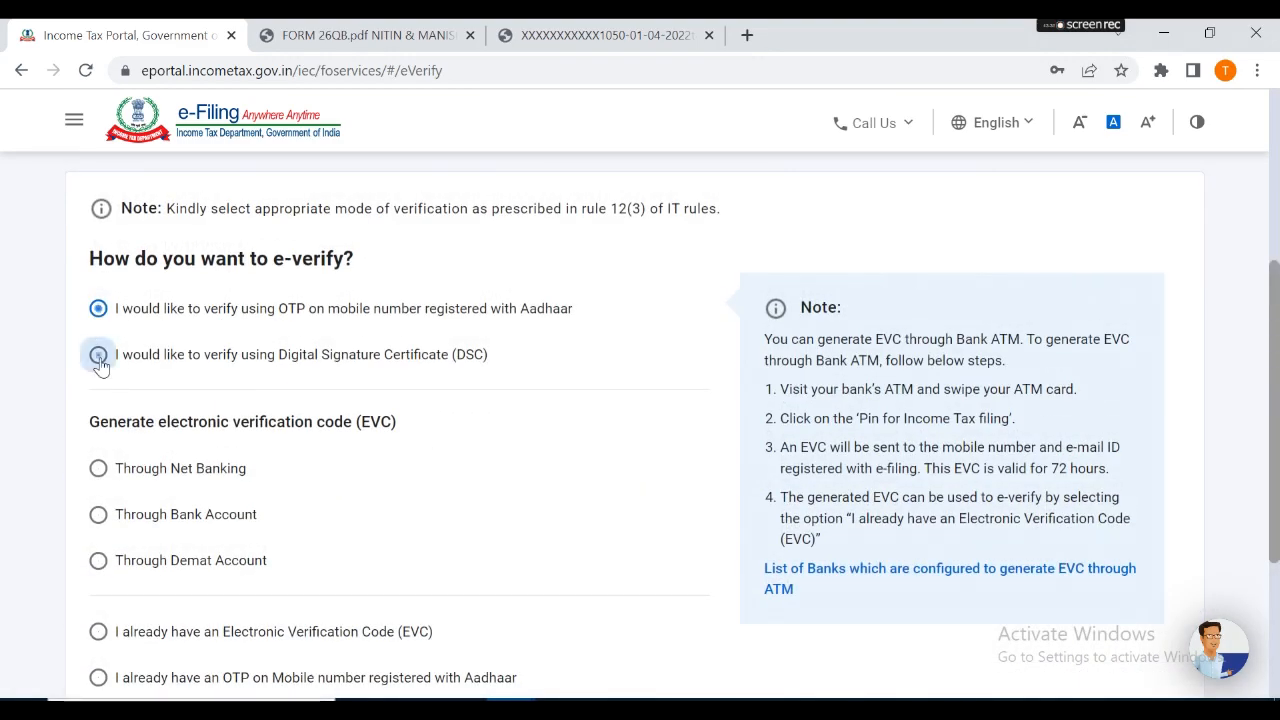
pyautogui.click(98, 356)
pyautogui.click(99, 308)
pyautogui.scroll(-2, 251, 537)
pyautogui.scroll(1, 494, 474)
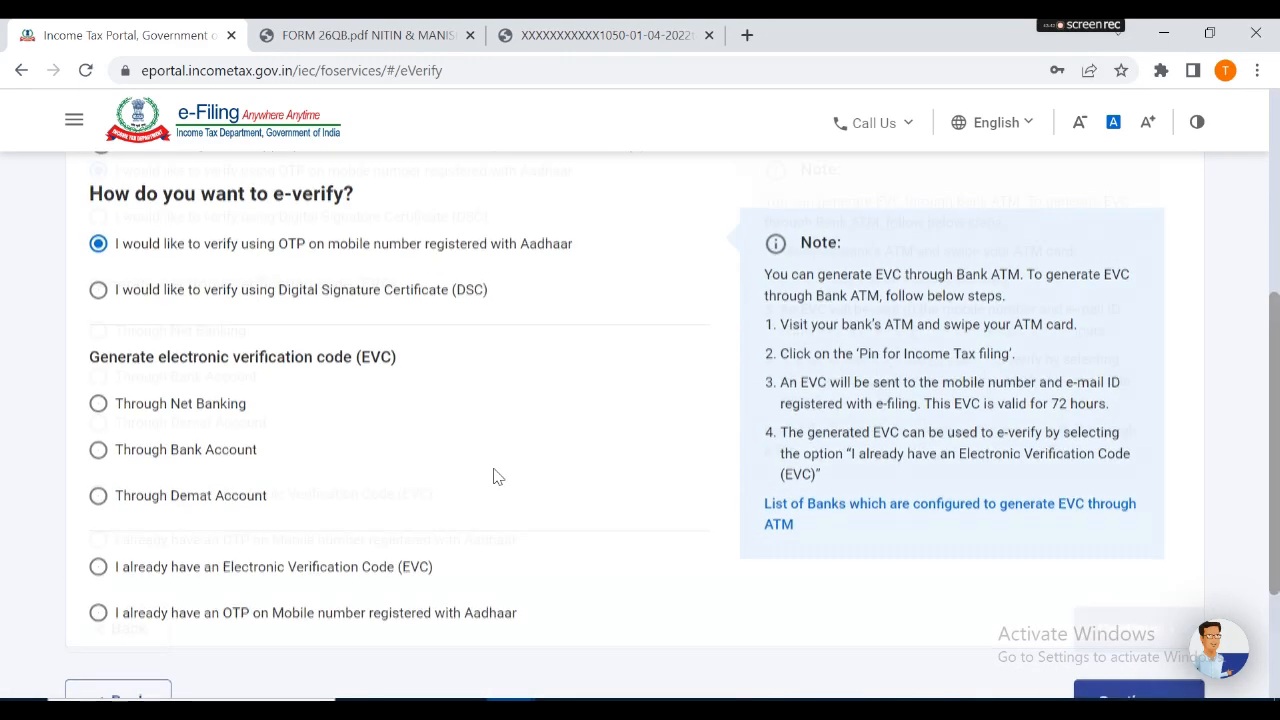
pyautogui.scroll(-1, 494, 476)
pyautogui.click(113, 598)
# - Choose e-Verify Later as the verification method and confirm the submission of the return
pyautogui.scroll(-3, 476, 549)
pyautogui.click(470, 500)
pyautogui.click(843, 451)
pyautogui.click(1125, 665)
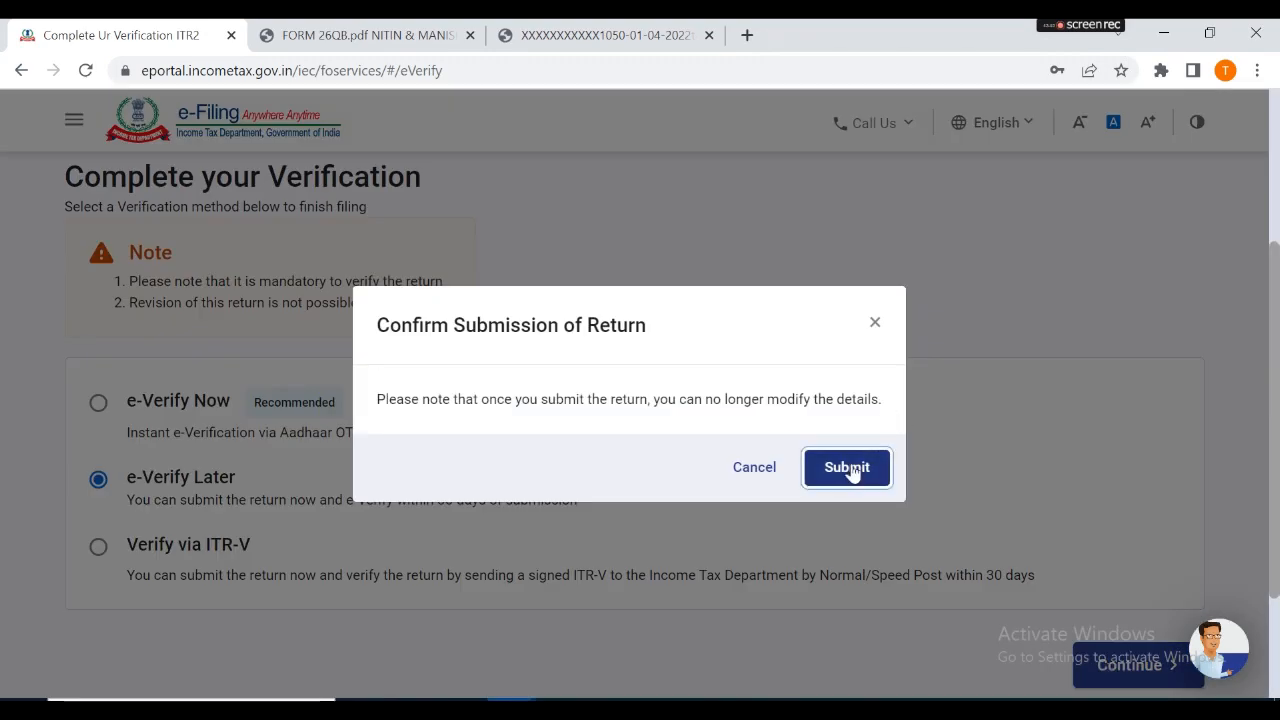
pyautogui.click(847, 467)
# - Open the e-Verify Return service and select the ITR 2 return for Assessment Year 2023-24 for verification
pyautogui.moveTo(237, 210)
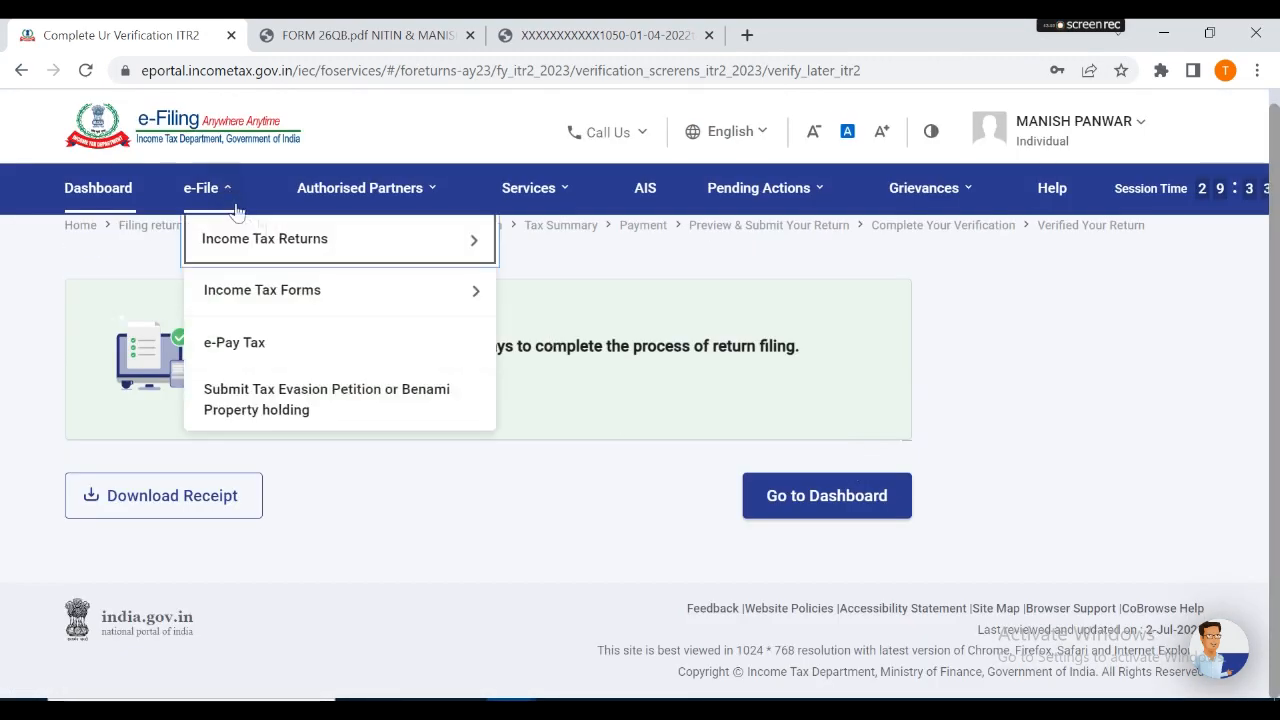
pyautogui.moveTo(330, 240)
pyautogui.click(565, 333)
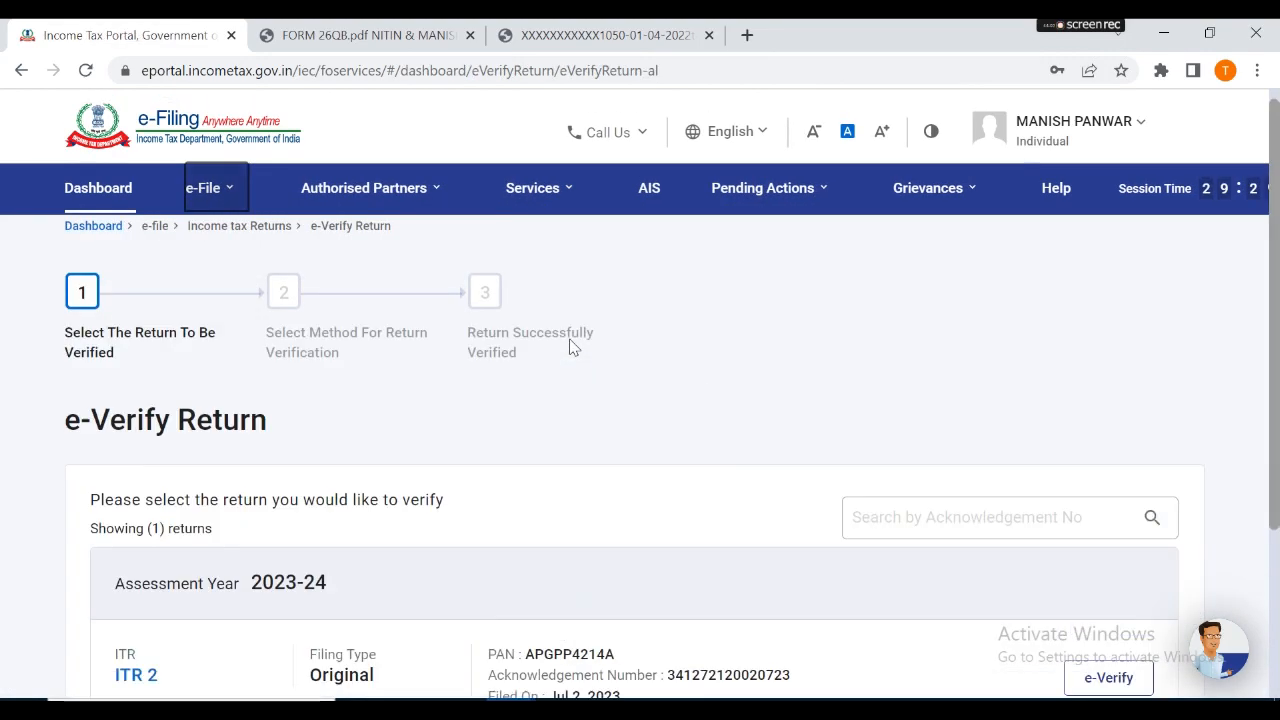
pyautogui.scroll(-3, 1043, 429)
pyautogui.click(1114, 449)
# - Choose verification by OTP on the Aadhaar-registered mobile number, agree to validate the Aadhaar details and generate the OTP
pyautogui.click(229, 494)
pyautogui.scroll(-3, 229, 497)
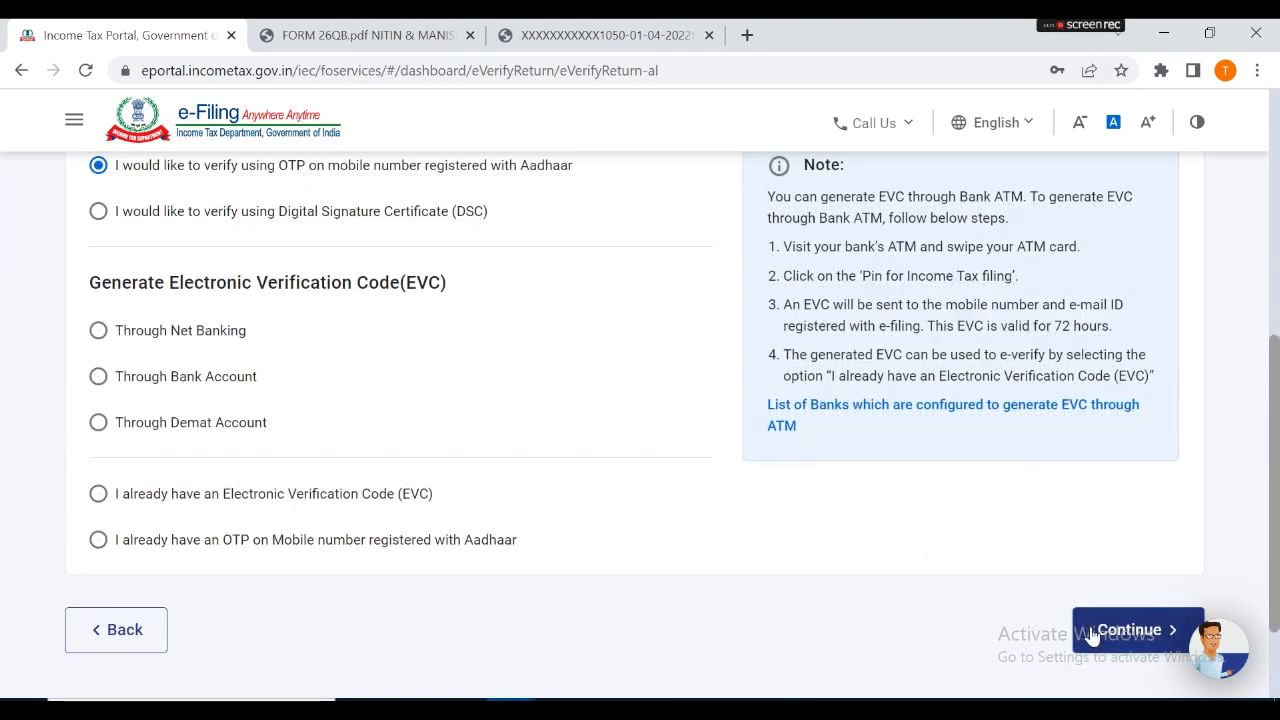
pyautogui.click(1089, 632)
pyautogui.click(497, 420)
pyautogui.click(680, 487)
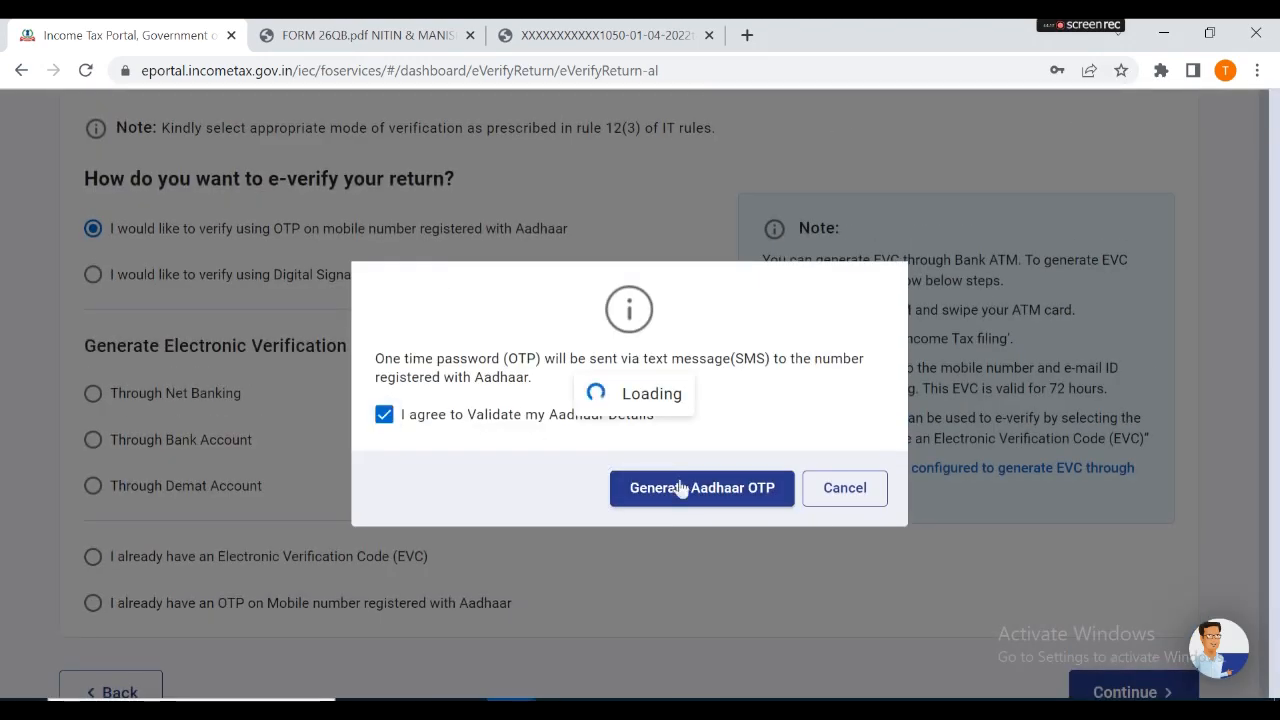
pyautogui.click(729, 490)
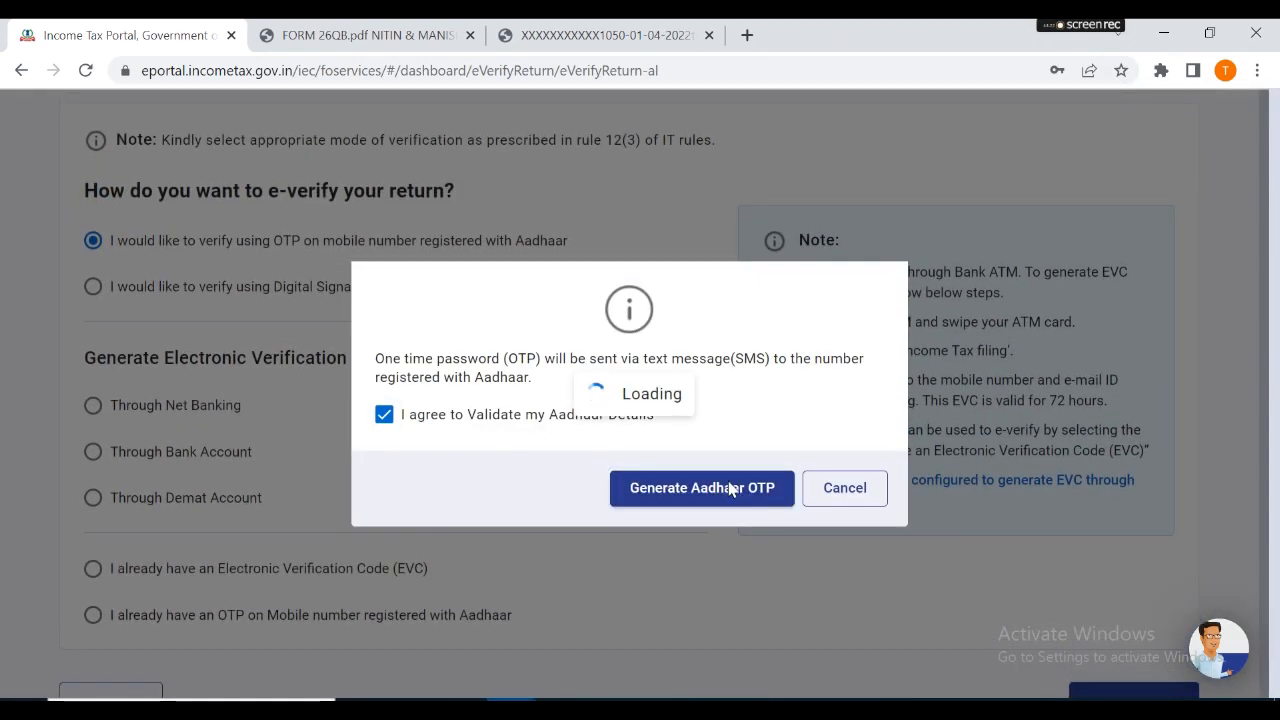
# - Enter the Aadhaar OTP, reveal it for checking and validate it to e-verify the return
pyautogui.click(408, 400)
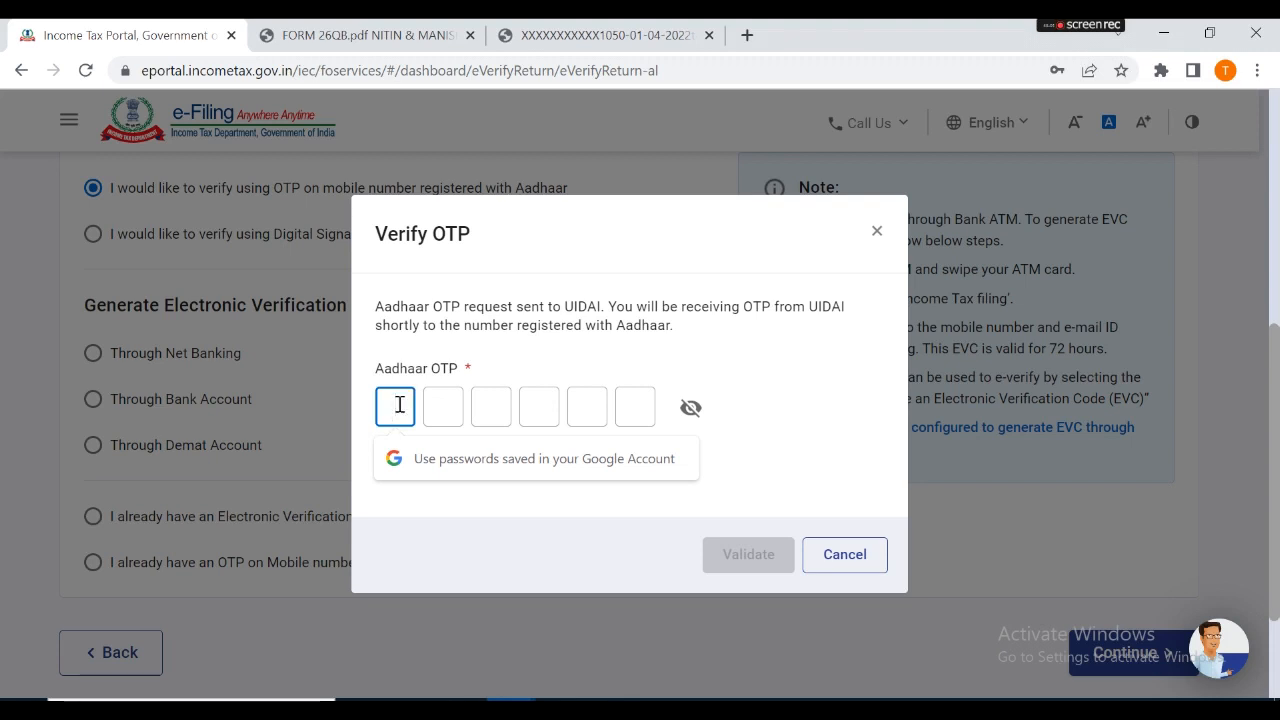
pyautogui.write('1')
pyautogui.write('••')
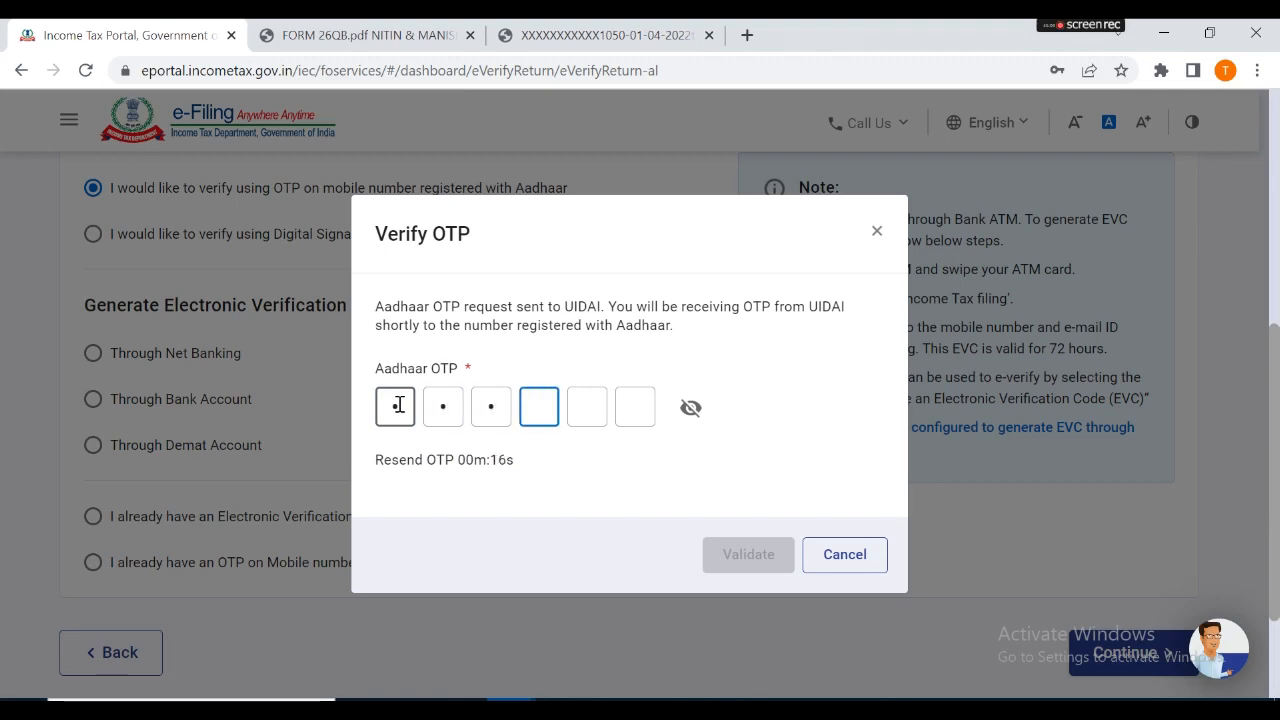
pyautogui.write('•••')
pyautogui.click(690, 407)
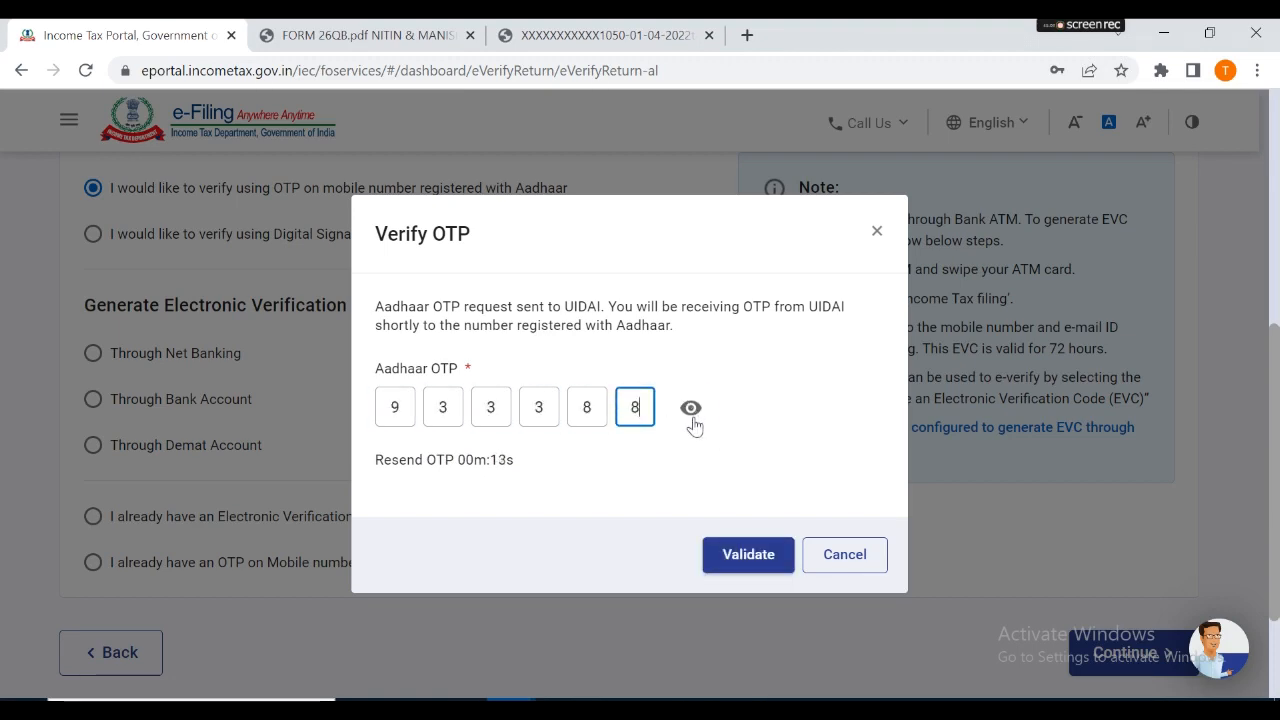
pyautogui.click(740, 555)
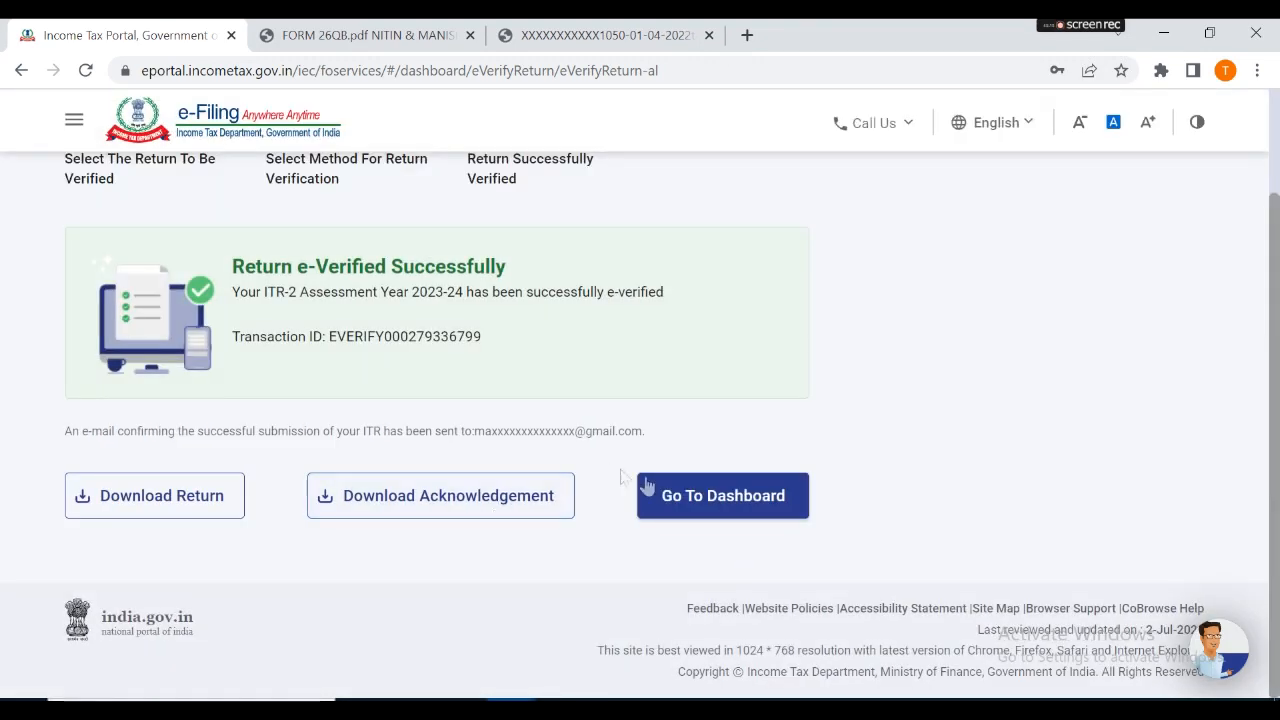
# - Download the A.Y. 2023-24 receipt from the filed returns and open the acknowledgement PDF to review it
pyautogui.scroll(2, 577, 426)
pyautogui.moveTo(205, 188)
pyautogui.moveTo(277, 240)
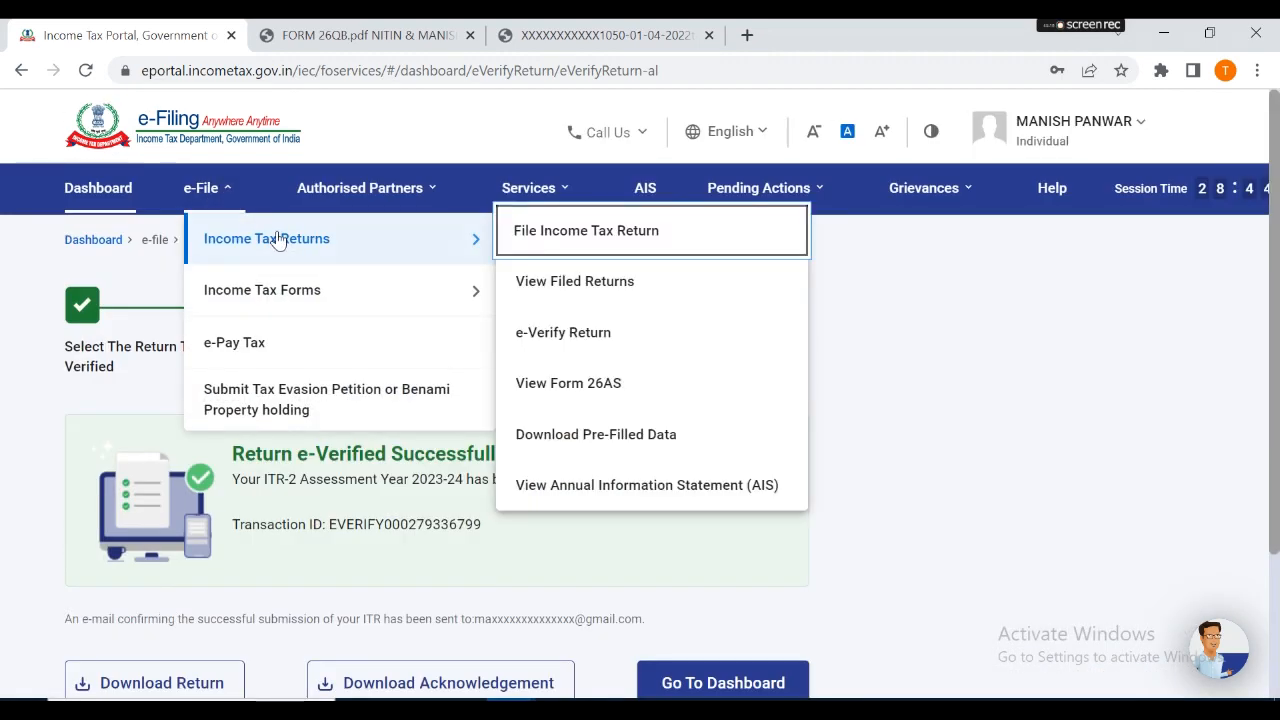
pyautogui.click(567, 290)
pyautogui.scroll(-2, 1093, 588)
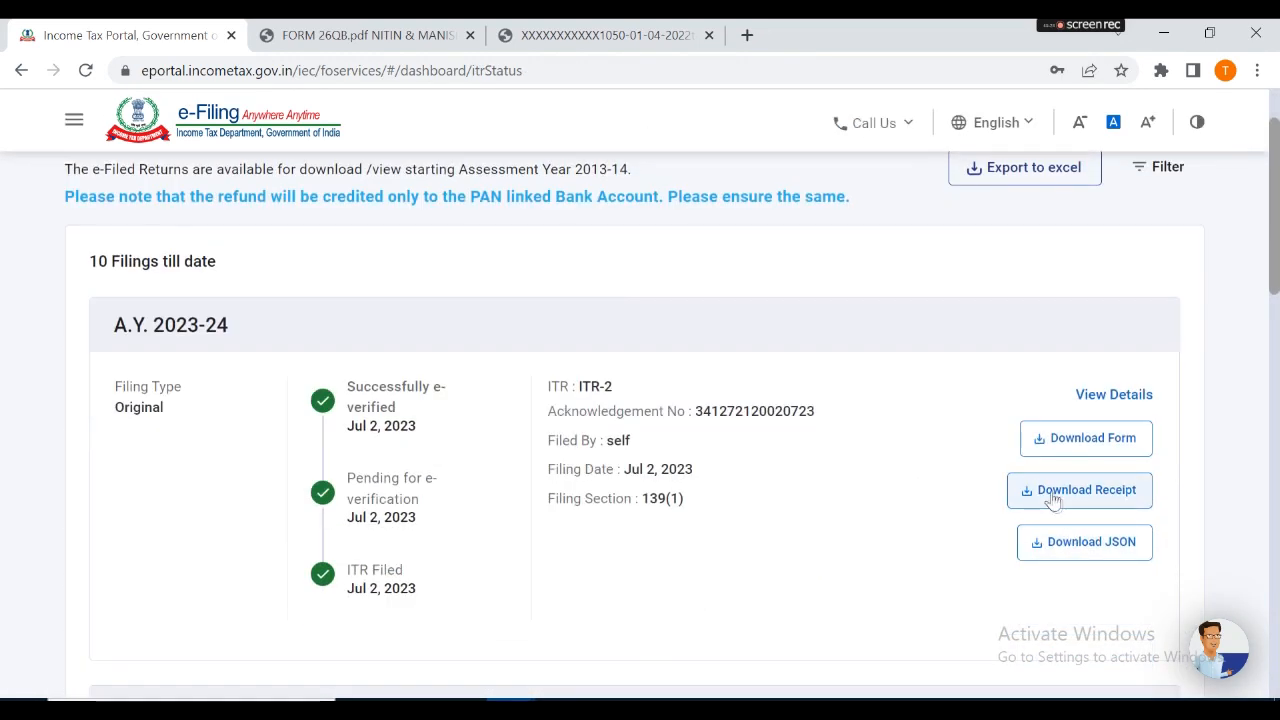
pyautogui.click(1052, 497)
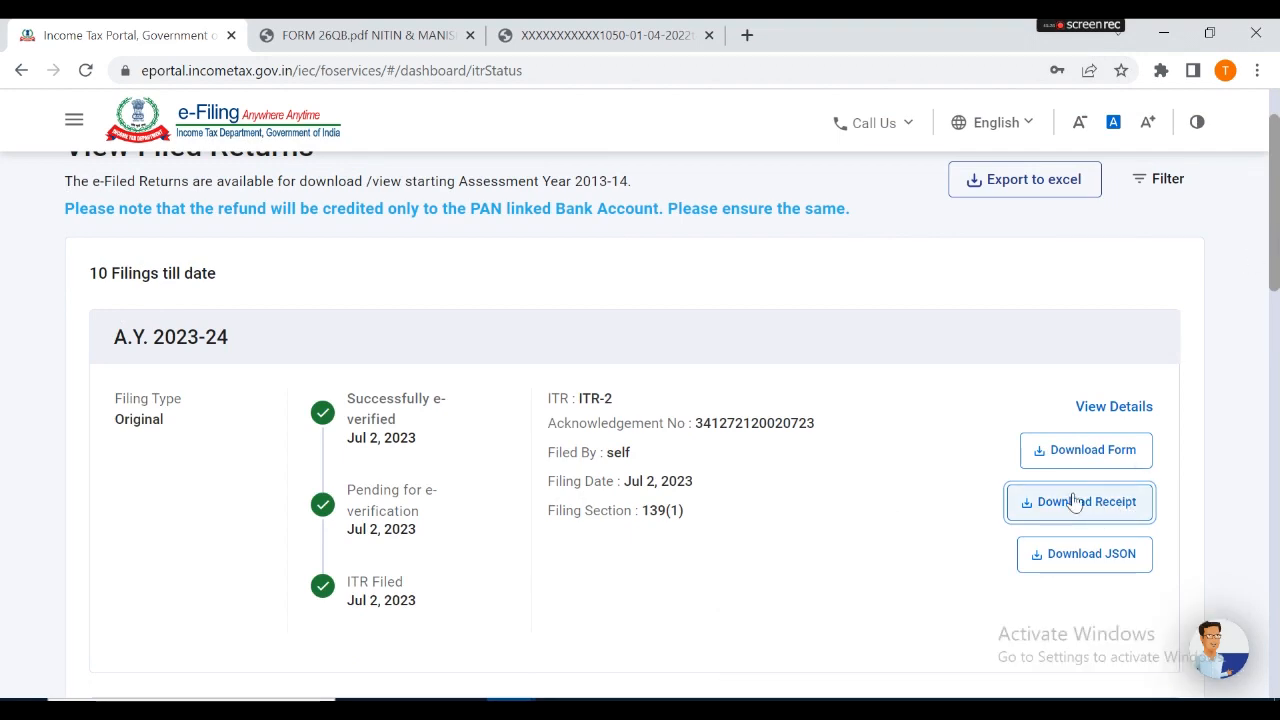
pyautogui.click(1073, 502)
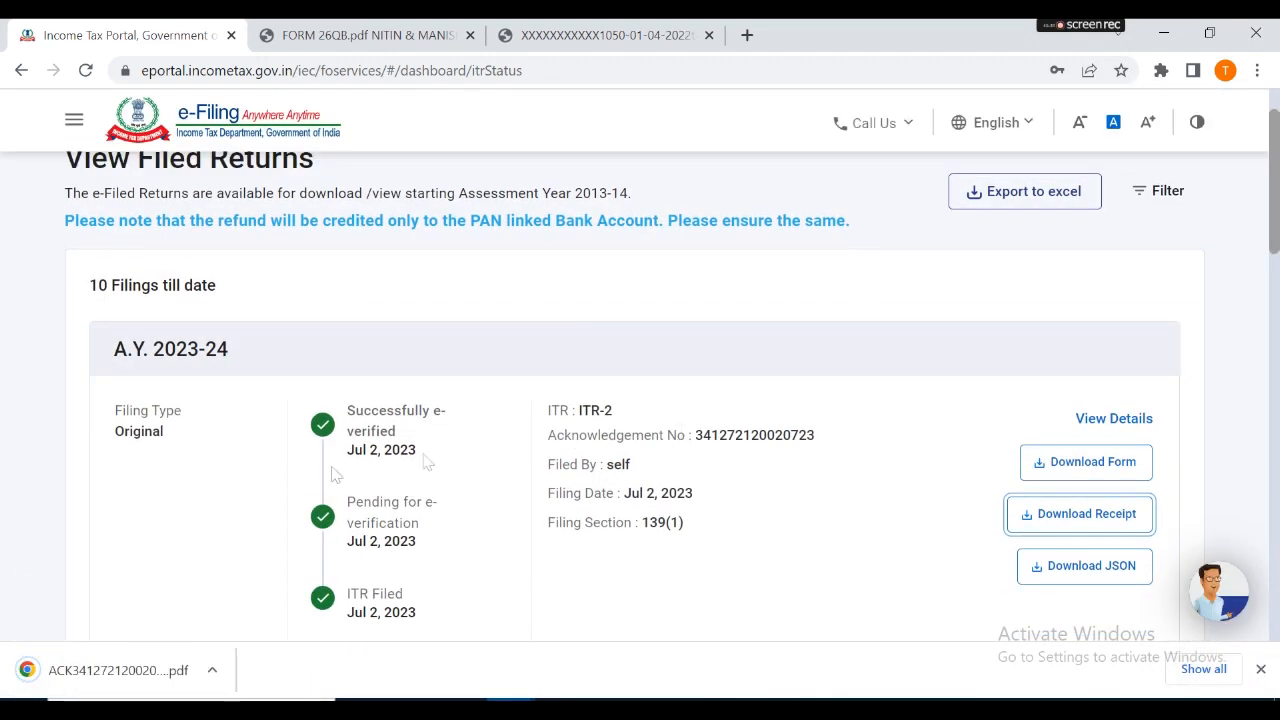
pyautogui.click(86, 668)
pyautogui.scroll(-3, 672, 566)
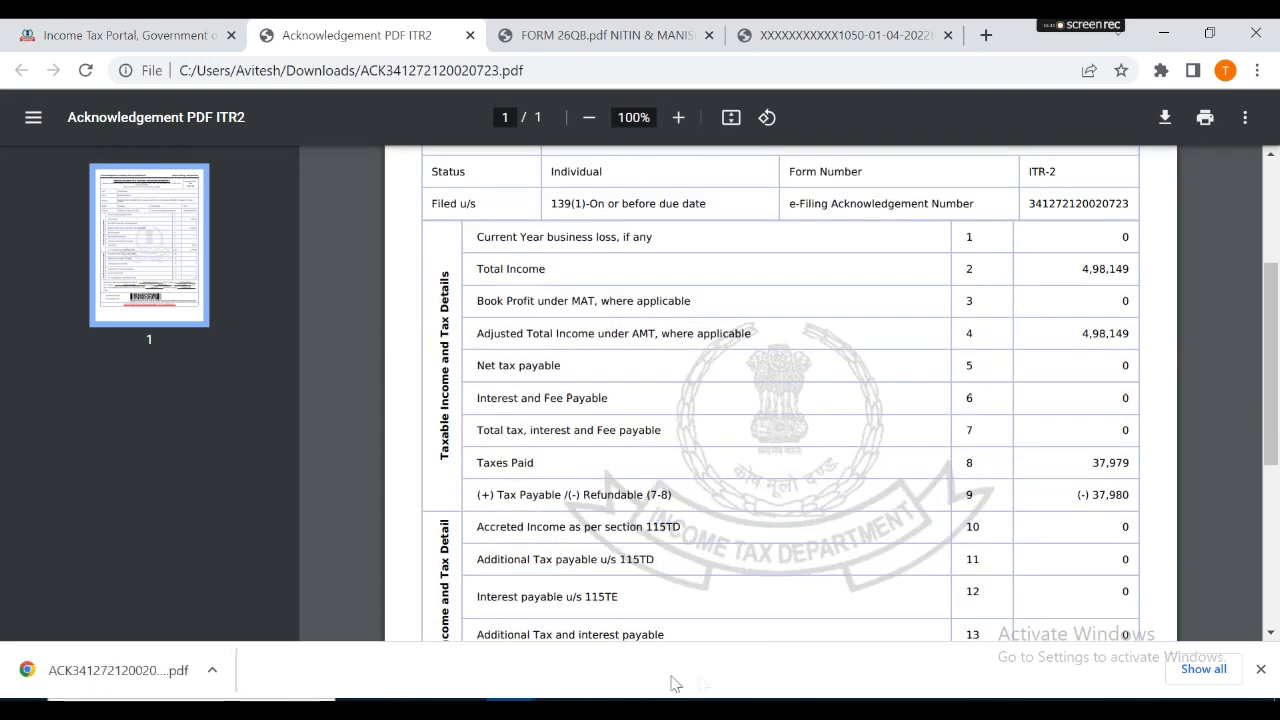
# - Switch to WhatsApp, send the downloaded acknowledgement PDF in the client's chat and go to the newest message
pyautogui.click(611, 706)
pyautogui.click(611, 706)
pyautogui.moveTo(100, 671); pyautogui.dragTo(700, 652)
pyautogui.click(1108, 640)
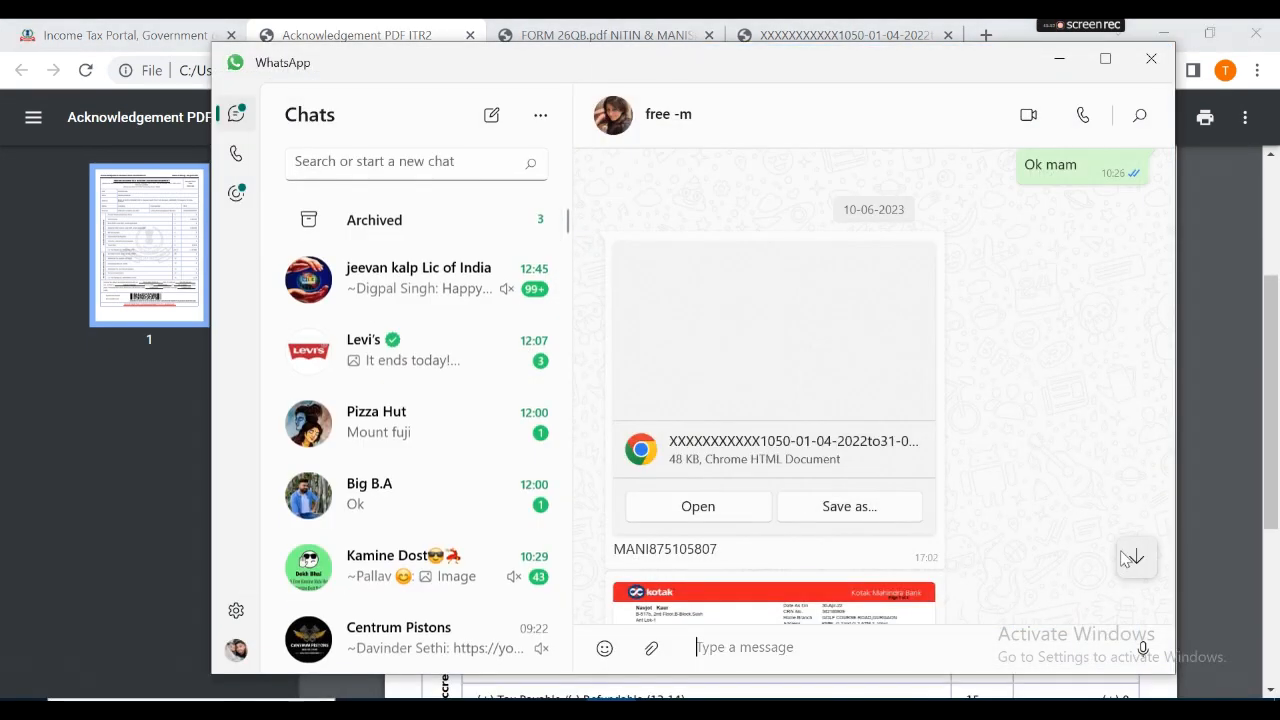
pyautogui.click(1133, 557)
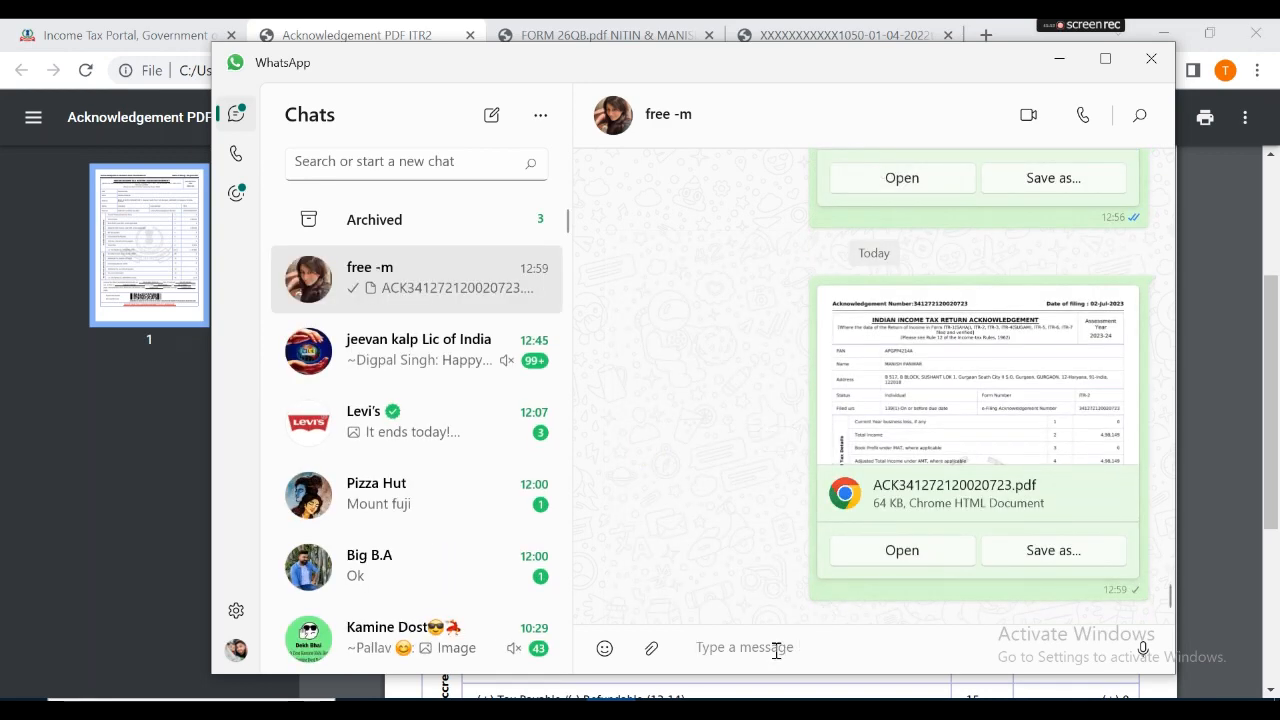